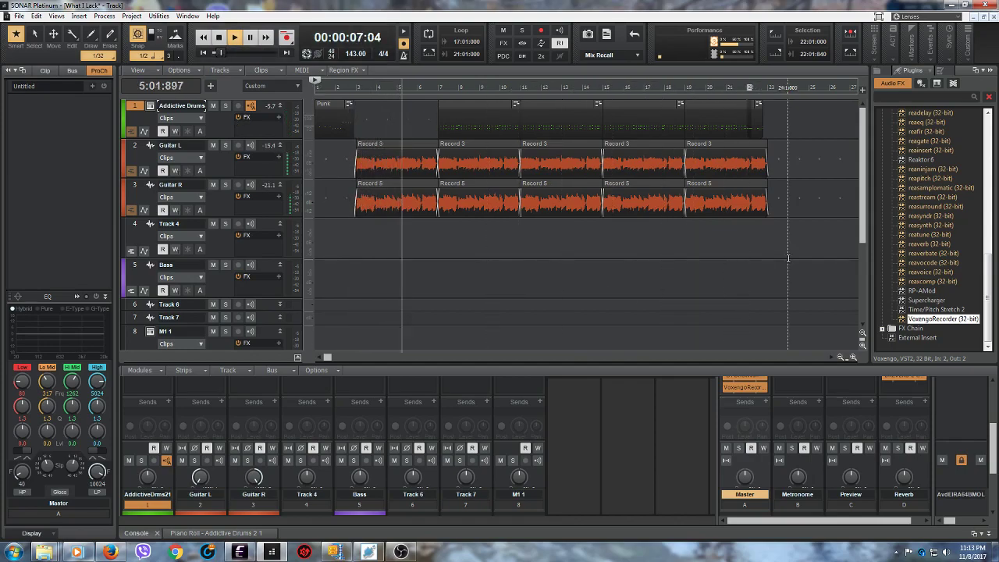
Step: Open the drum track's Addictive Drums 2 instrument during playback and view its Kit, Gallery and Black Velvet pages
click(852, 357)
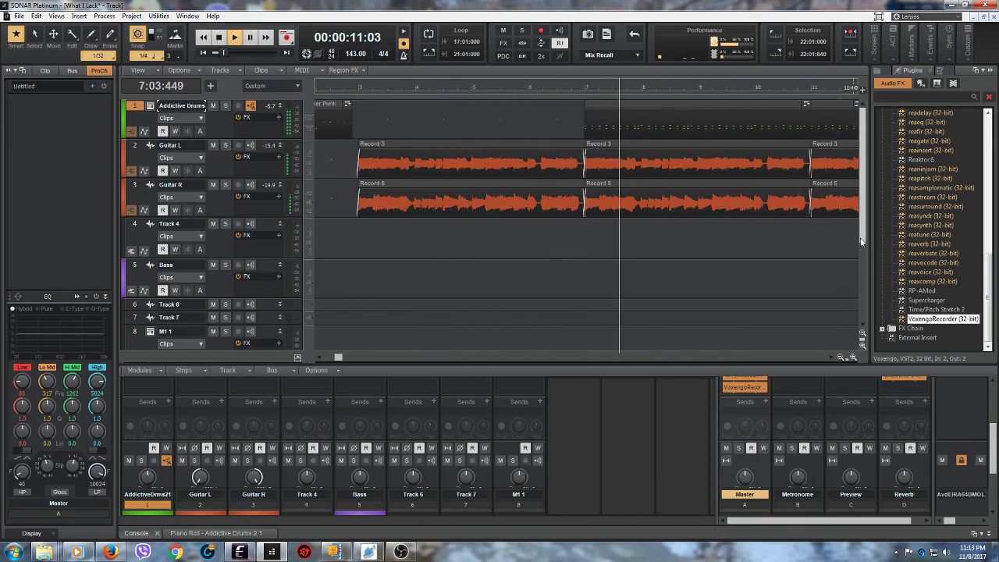
drag(340, 357, 385, 358)
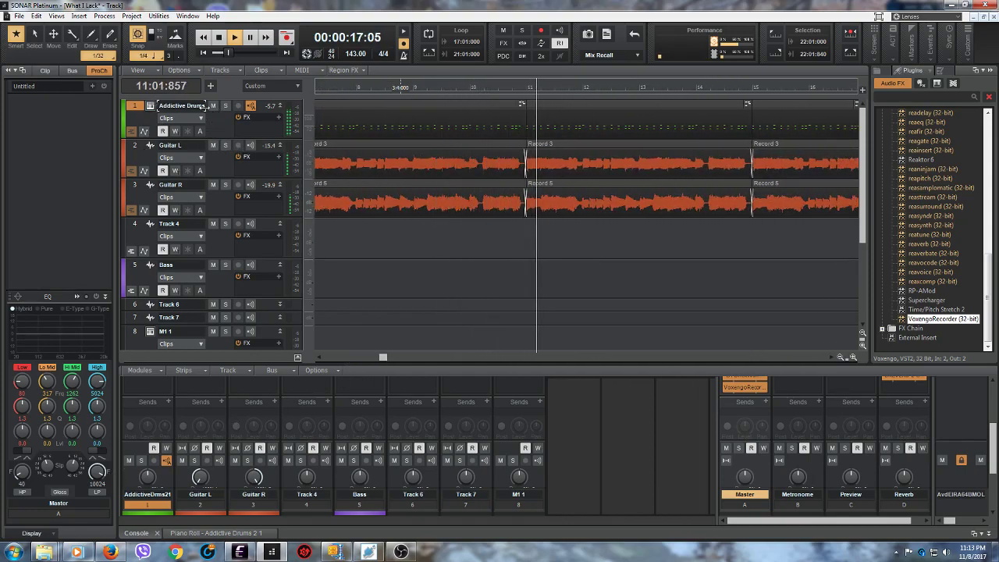
click(150, 107)
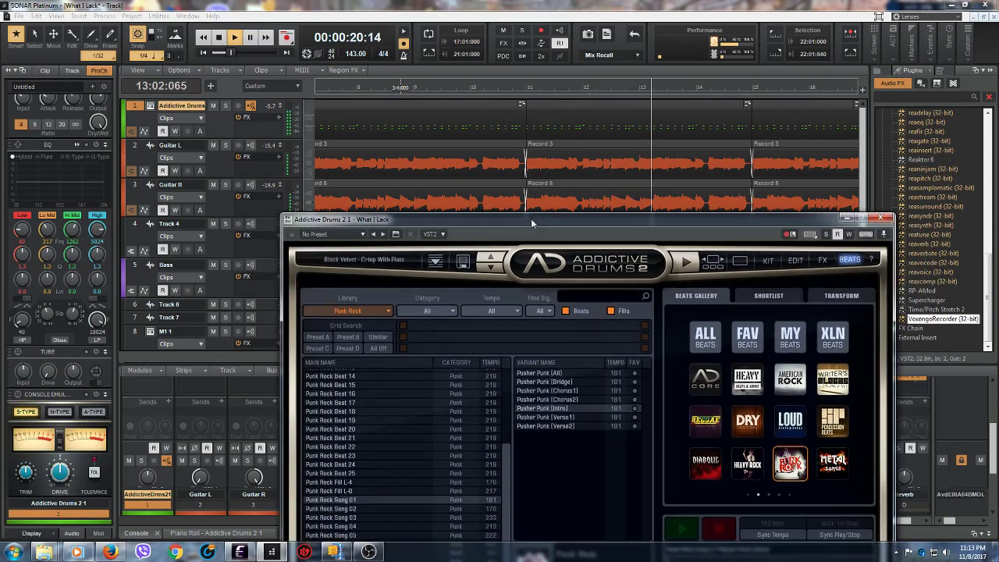
drag(531, 224, 379, 128)
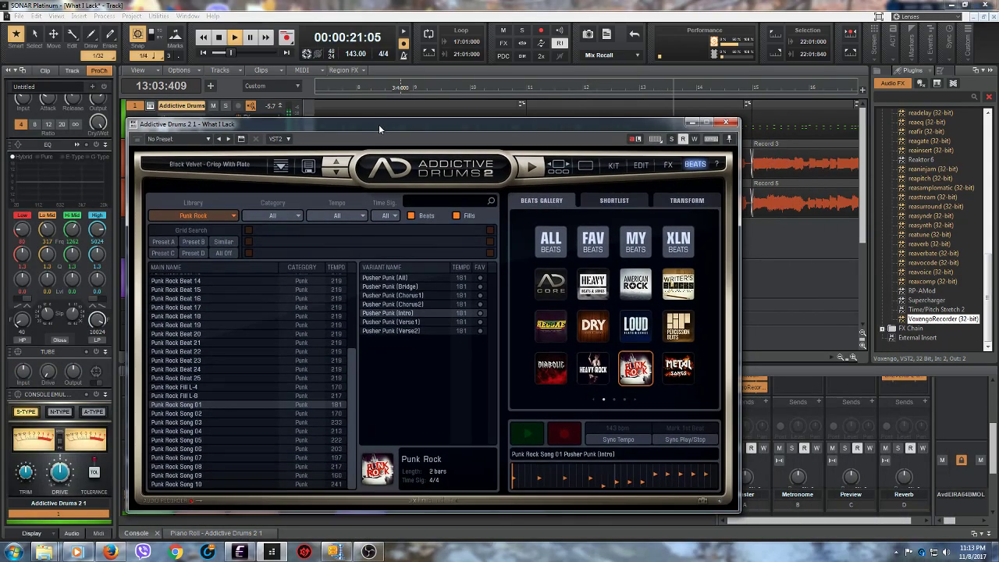
click(613, 164)
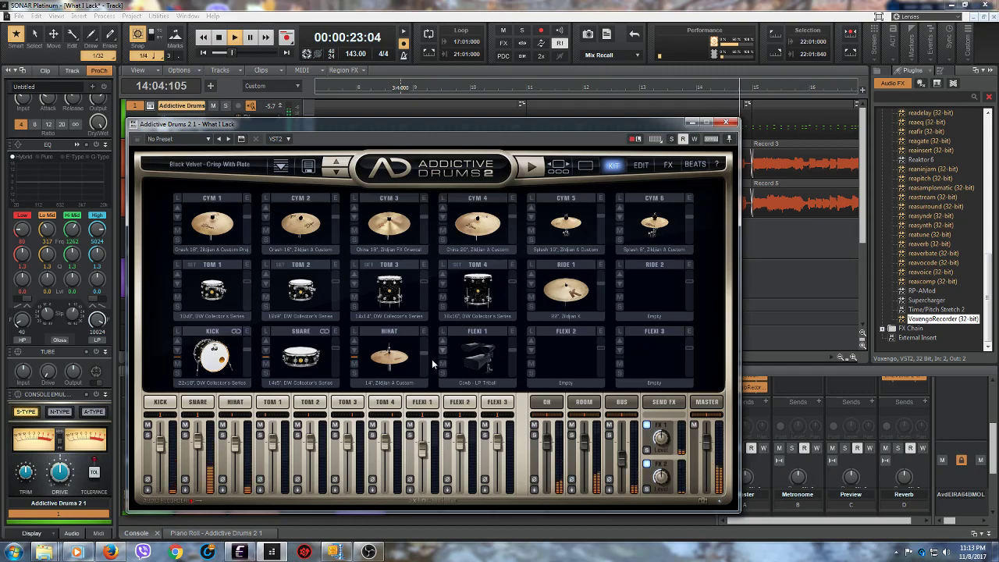
click(561, 168)
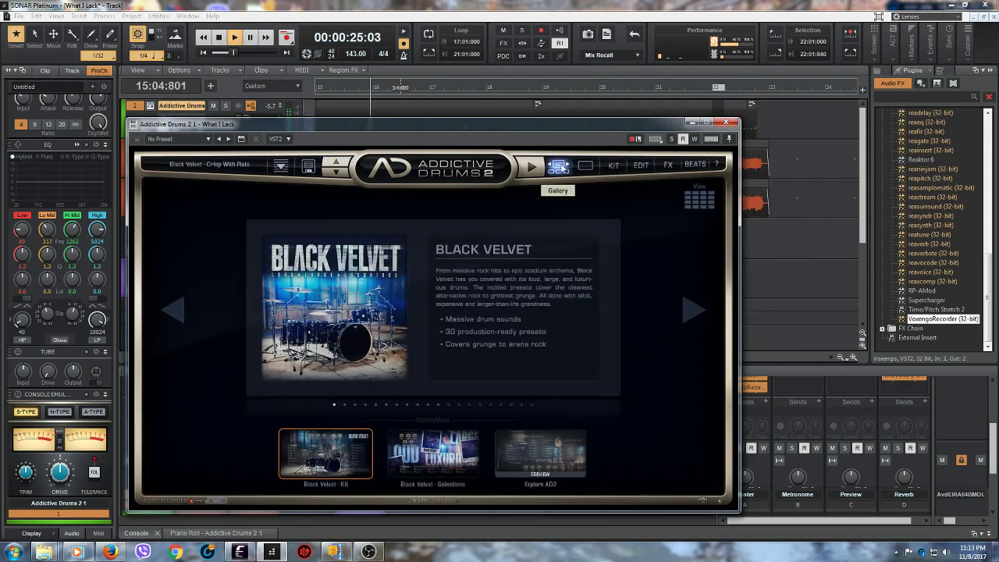
click(586, 165)
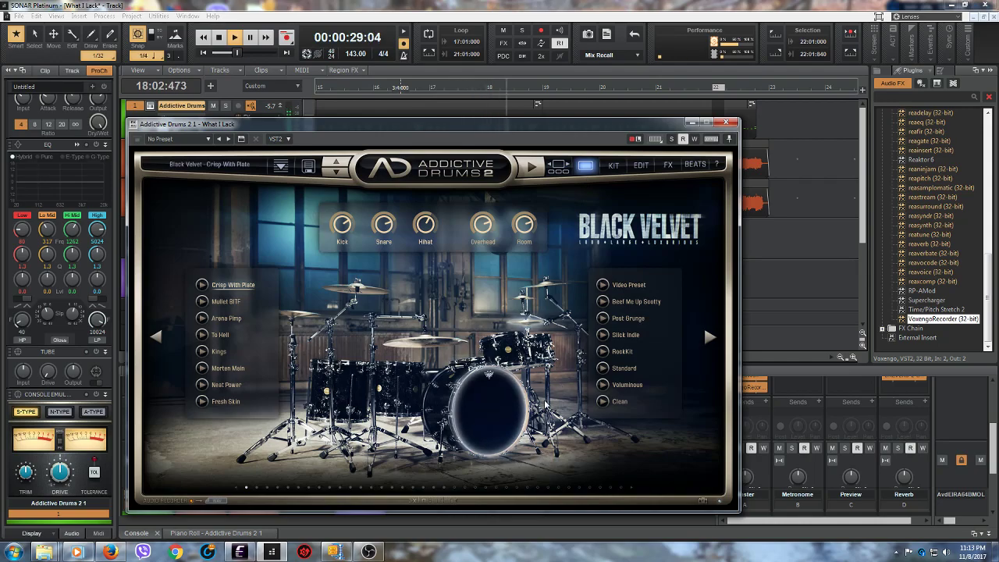
drag(631, 125, 585, 269)
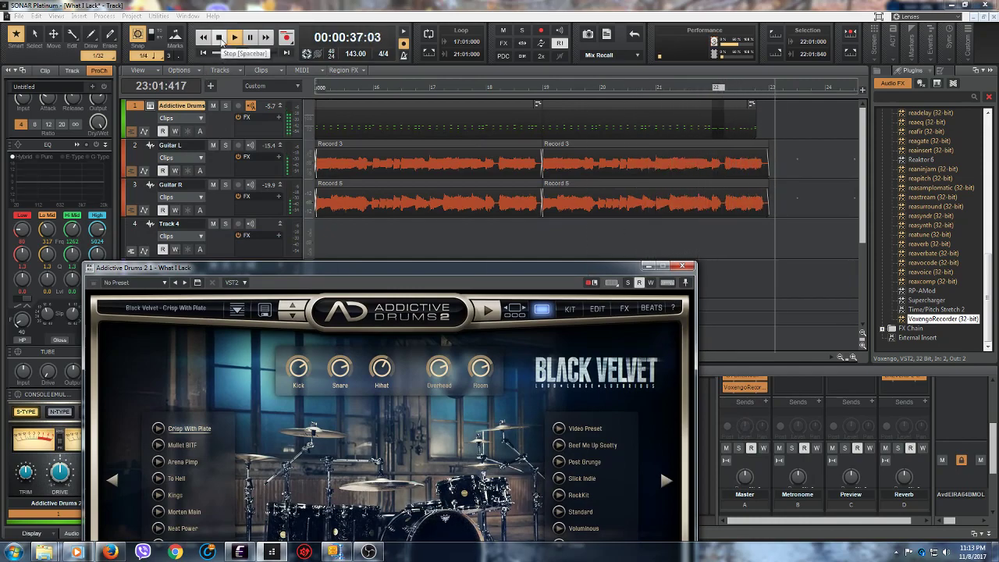
Step: Stop playback and minimize the Addictive Drums 2 window
click(221, 37)
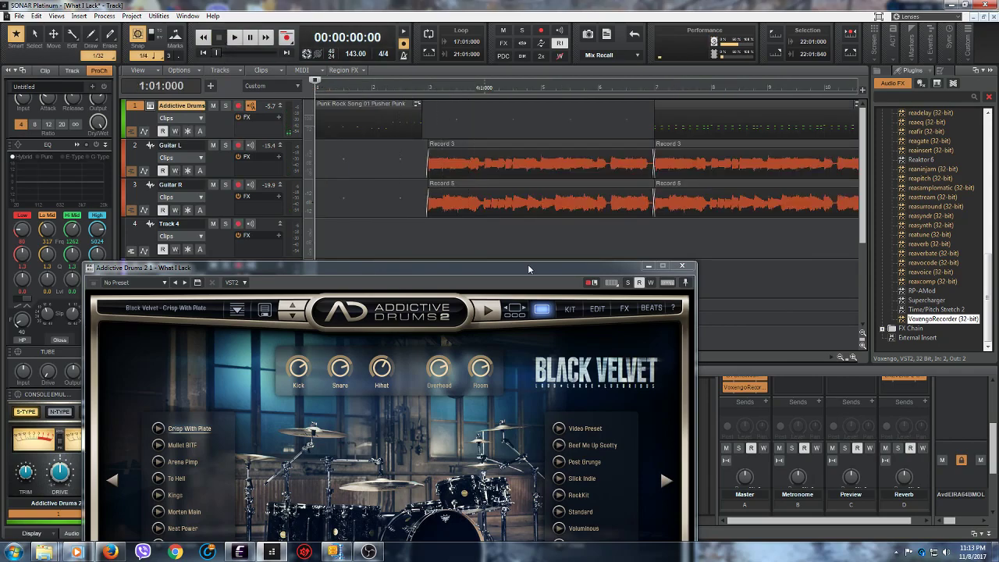
drag(520, 265, 526, 139)
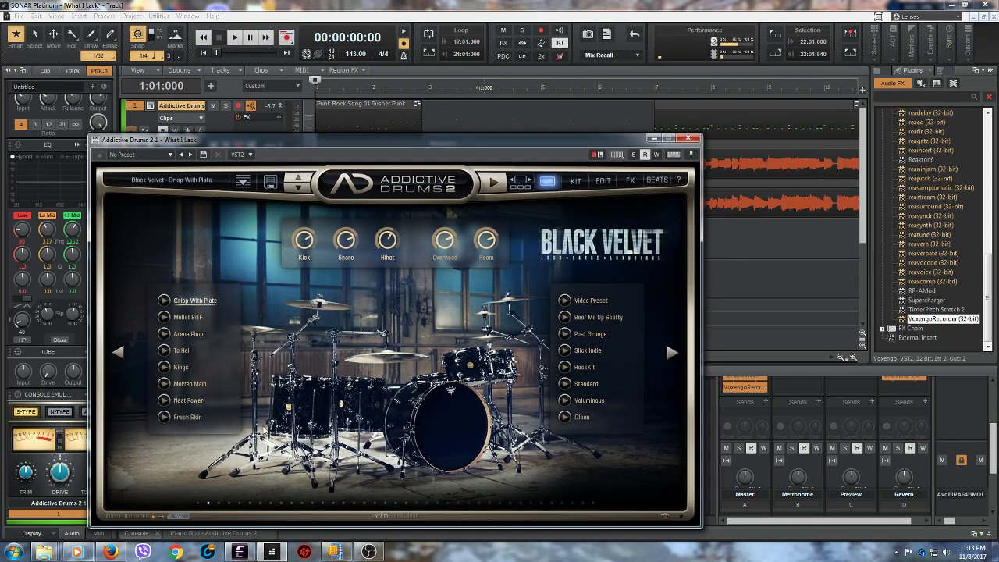
drag(381, 137, 391, 113)
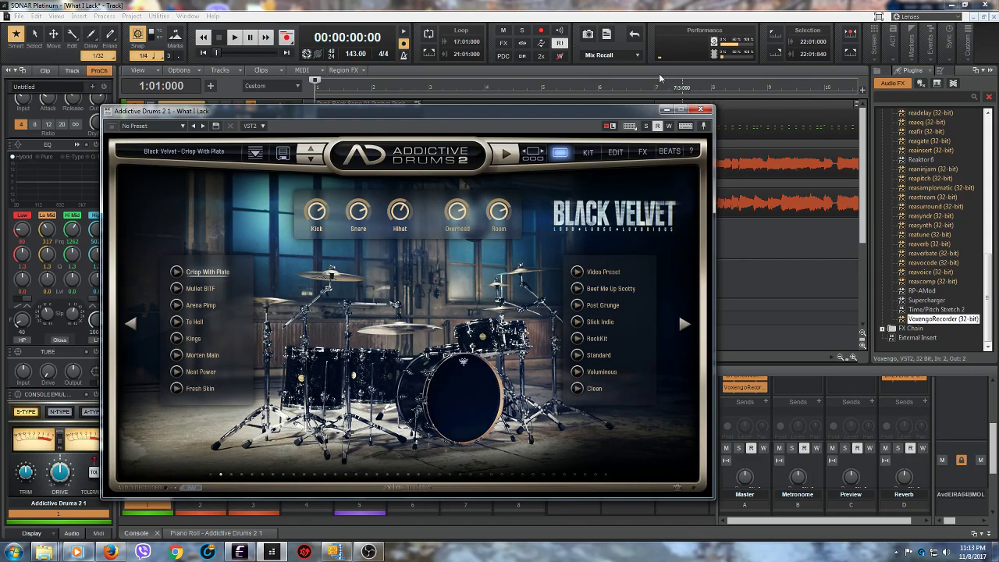
click(666, 110)
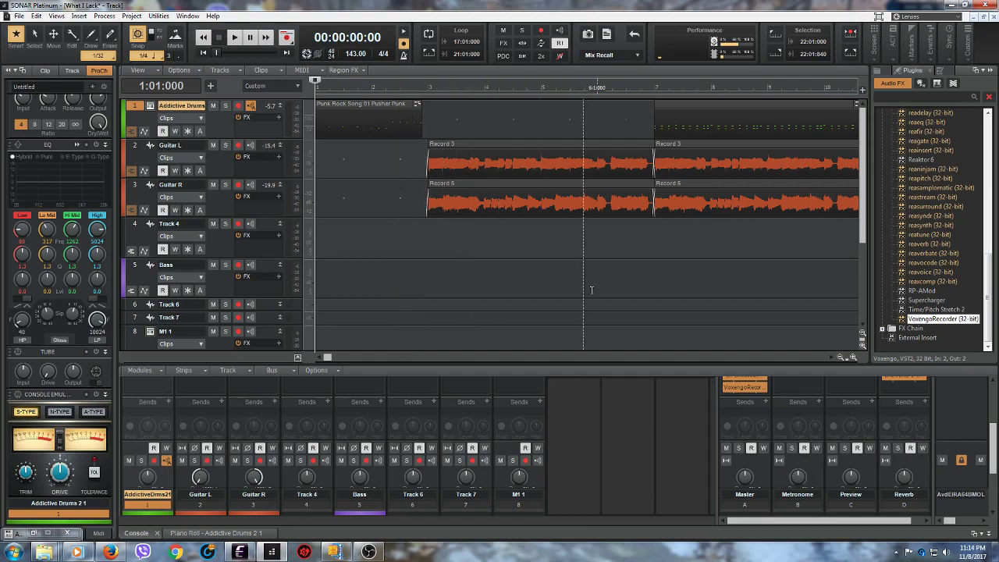
Step: Inspect the BT BrickWall limiter in the Master bus effects and minimize its window
scroll(991, 448, up, 2)
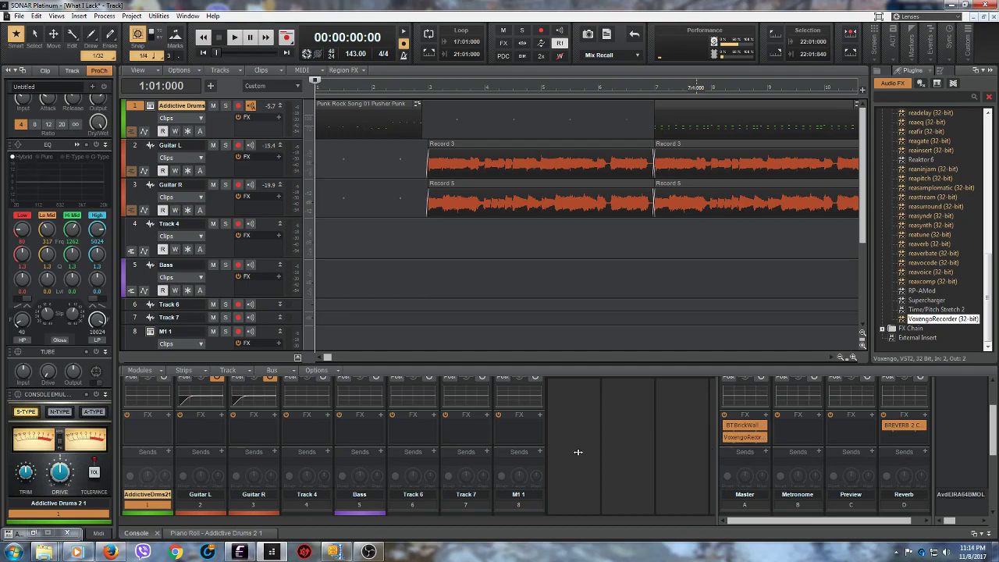
scroll(973, 469, down, 3)
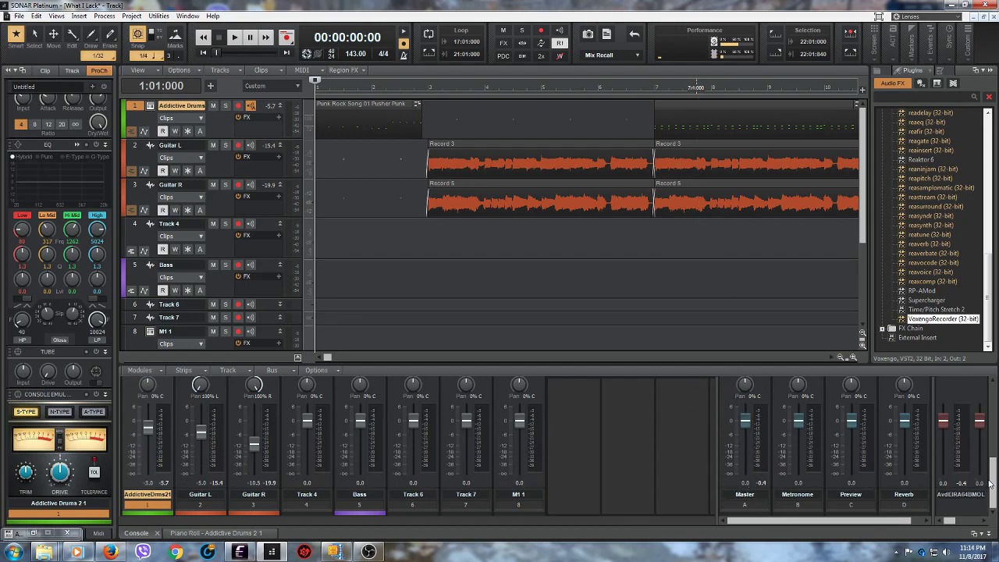
scroll(989, 483, up, 3)
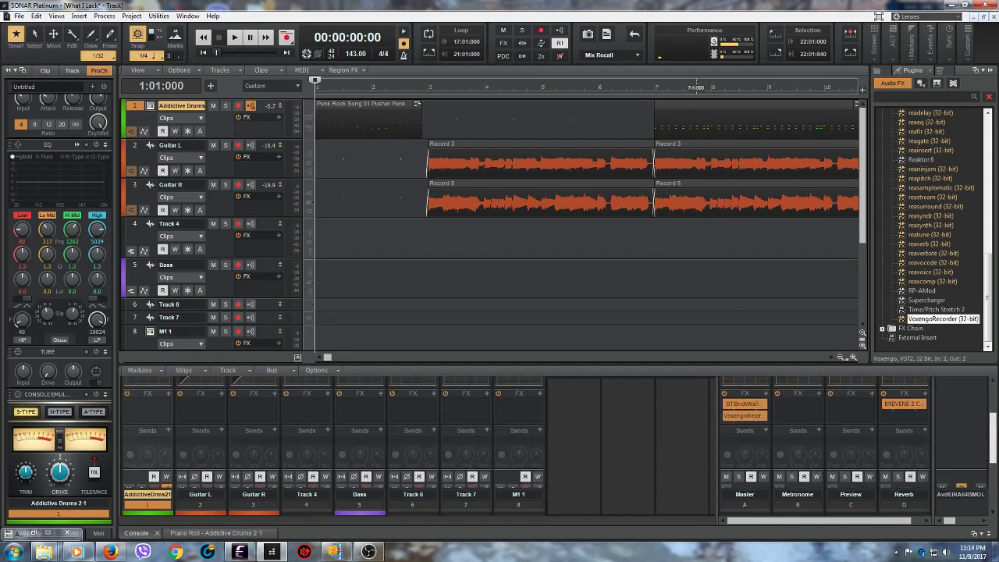
double_click(739, 404)
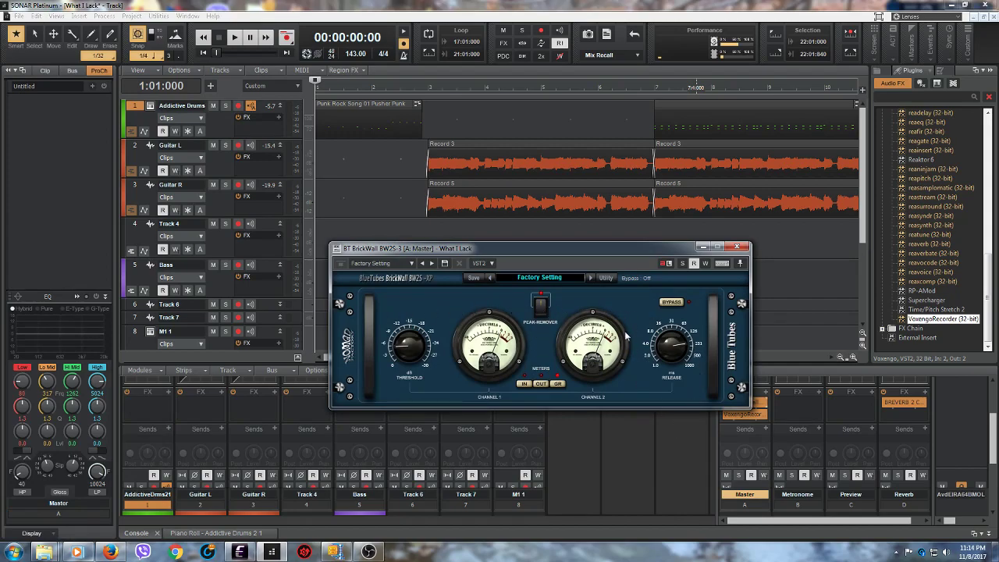
click(702, 248)
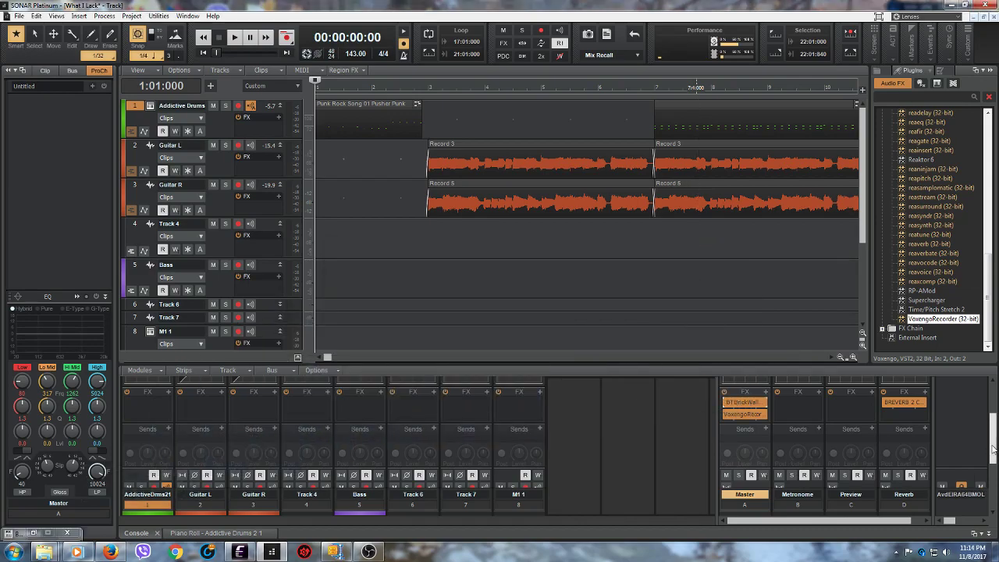
Step: Inspect the Voxengo Recorder plug-in in the Master bus effects and minimize its window
scroll(993, 449, down, 3)
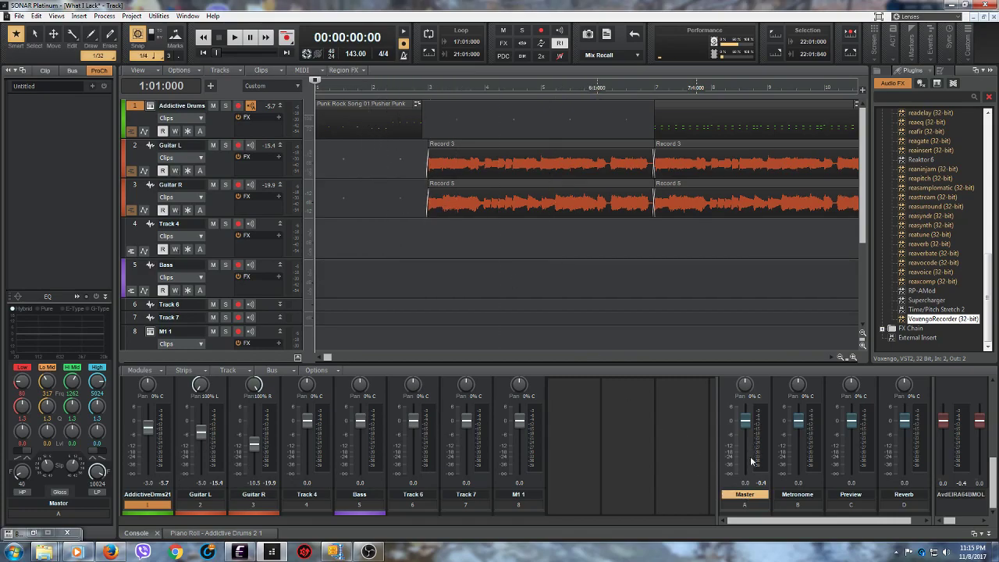
scroll(990, 472, up, 3)
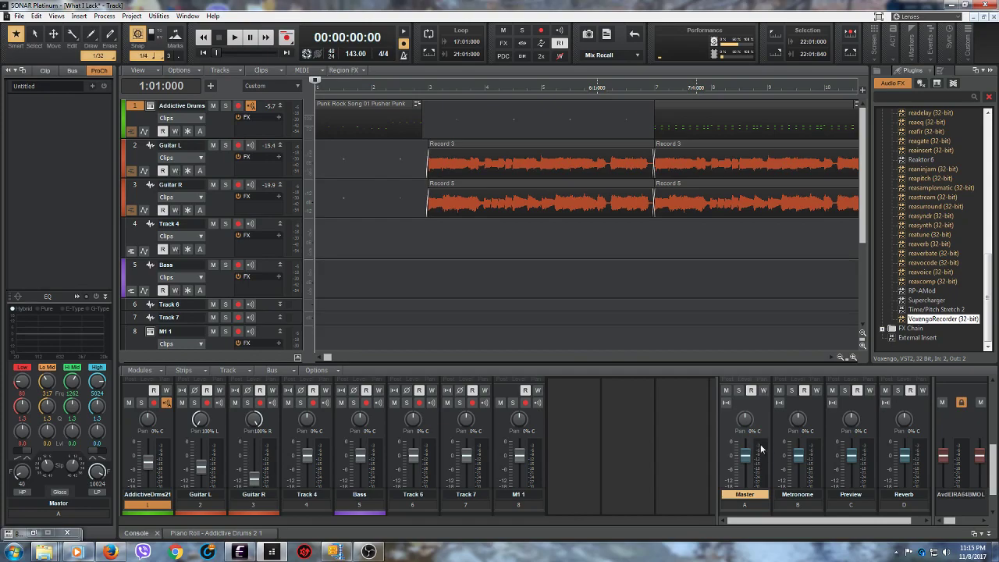
scroll(971, 471, up, 3)
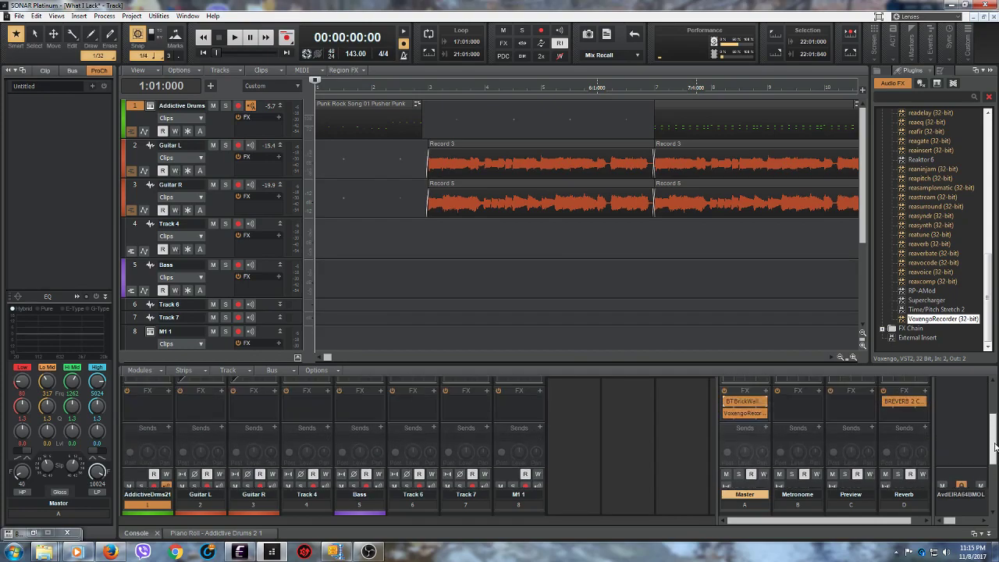
double_click(741, 411)
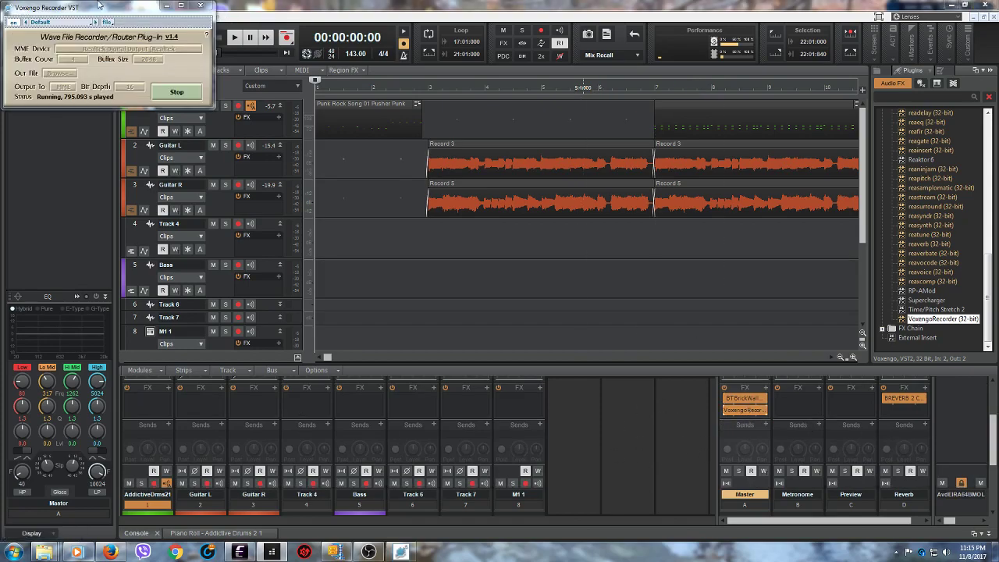
drag(99, 11, 510, 276)
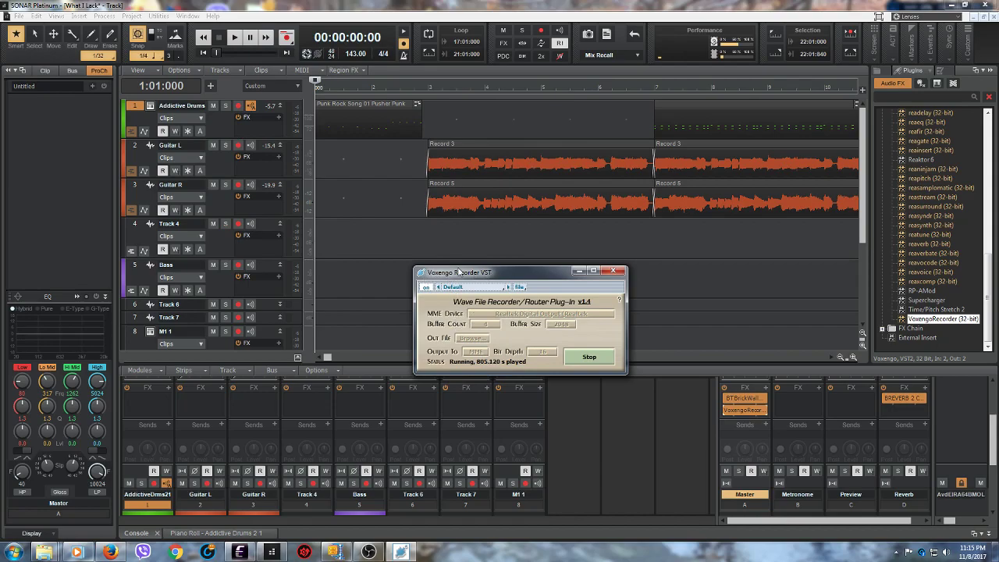
click(578, 272)
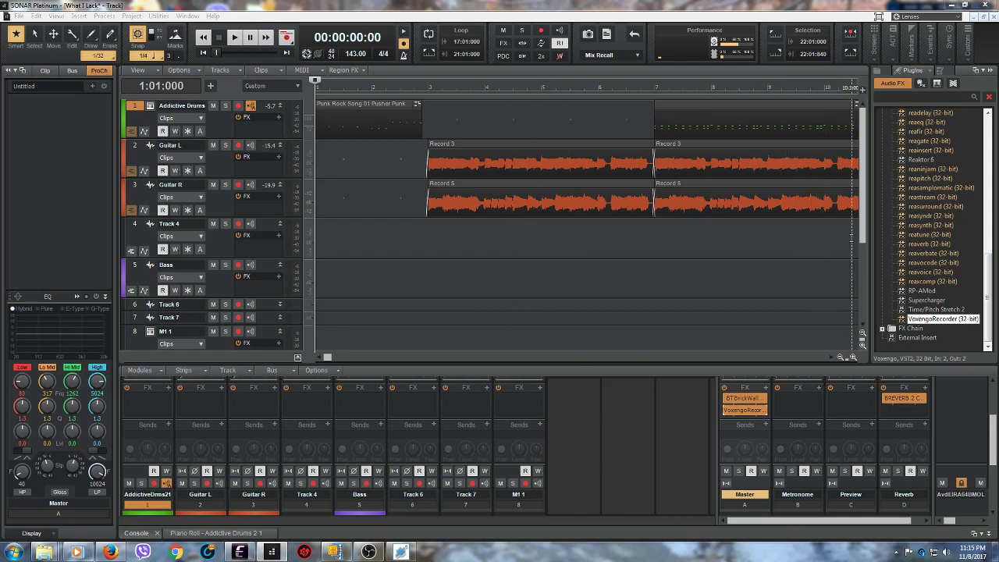
Step: Collapse the plug-in browser and reopen the Addictive Drums 2 window from the drum track
click(862, 244)
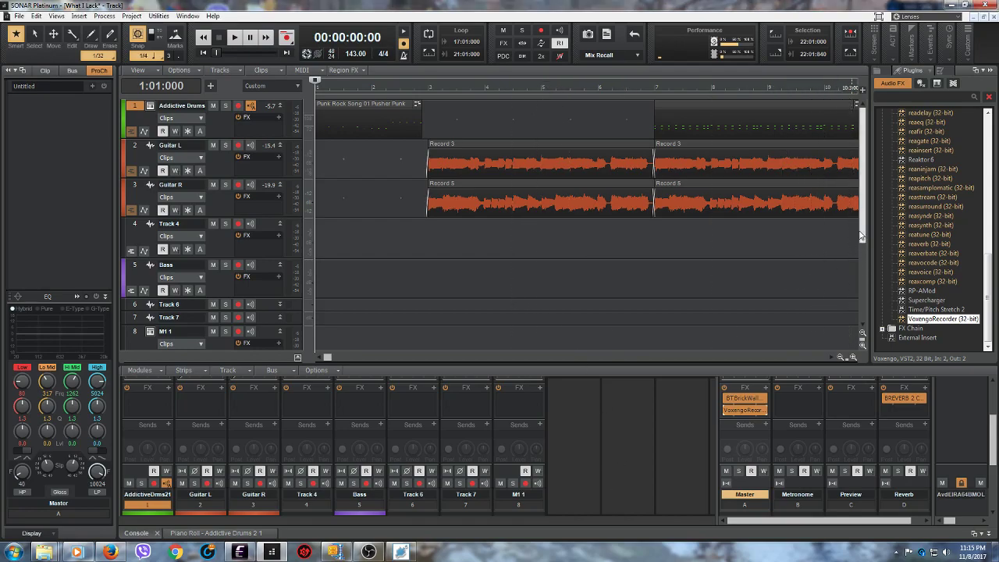
click(990, 71)
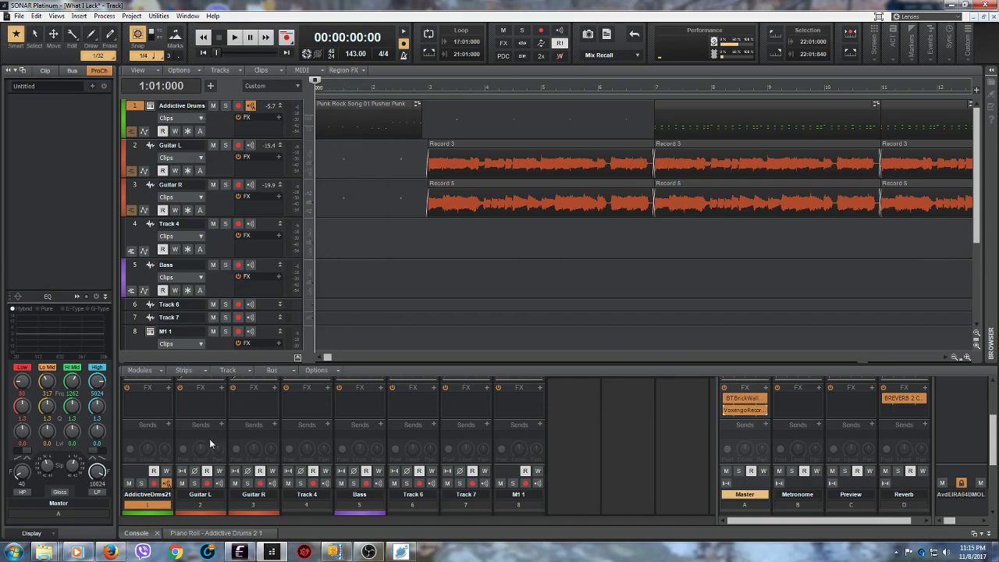
click(152, 107)
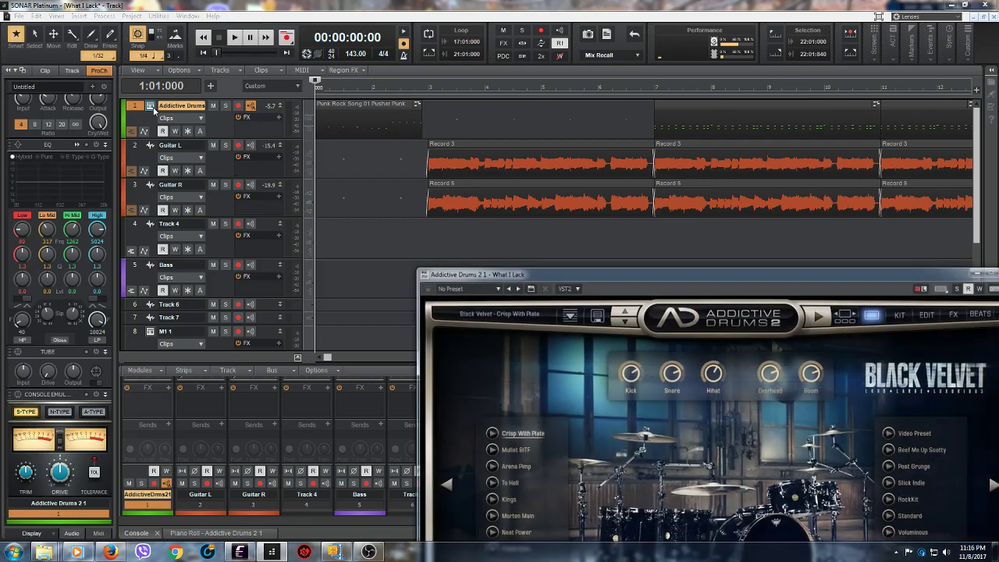
drag(565, 282, 263, 145)
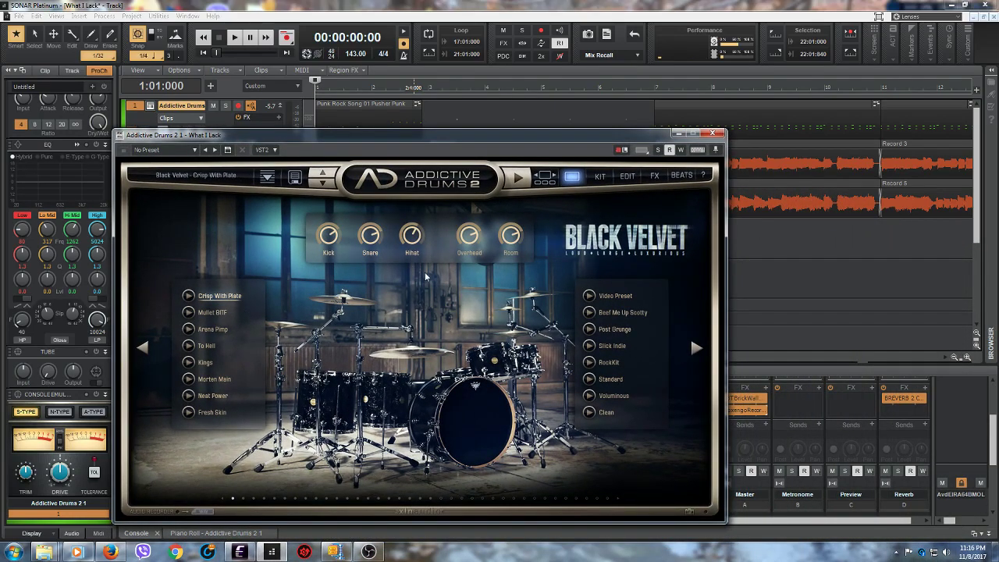
drag(520, 133, 541, 131)
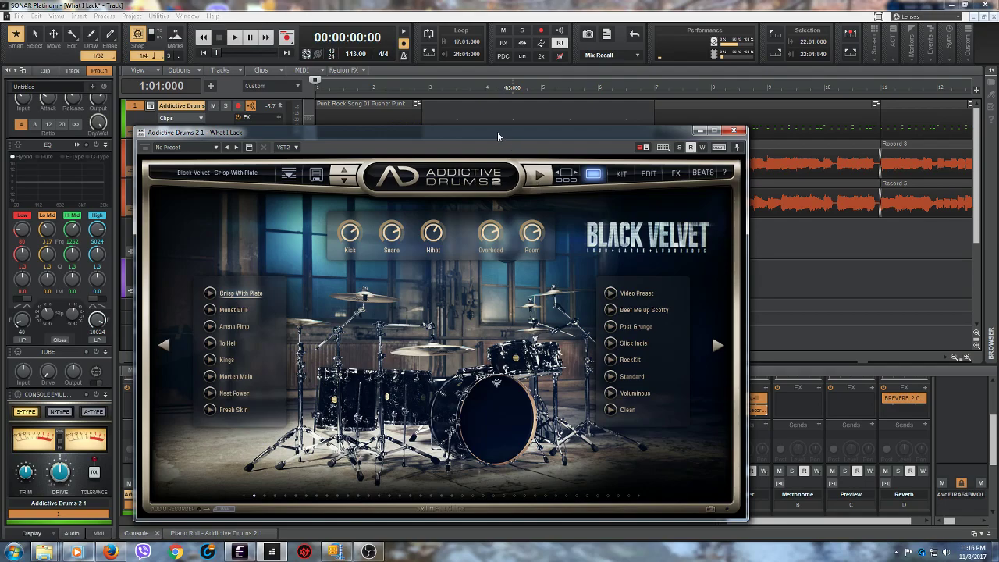
drag(497, 131, 508, 158)
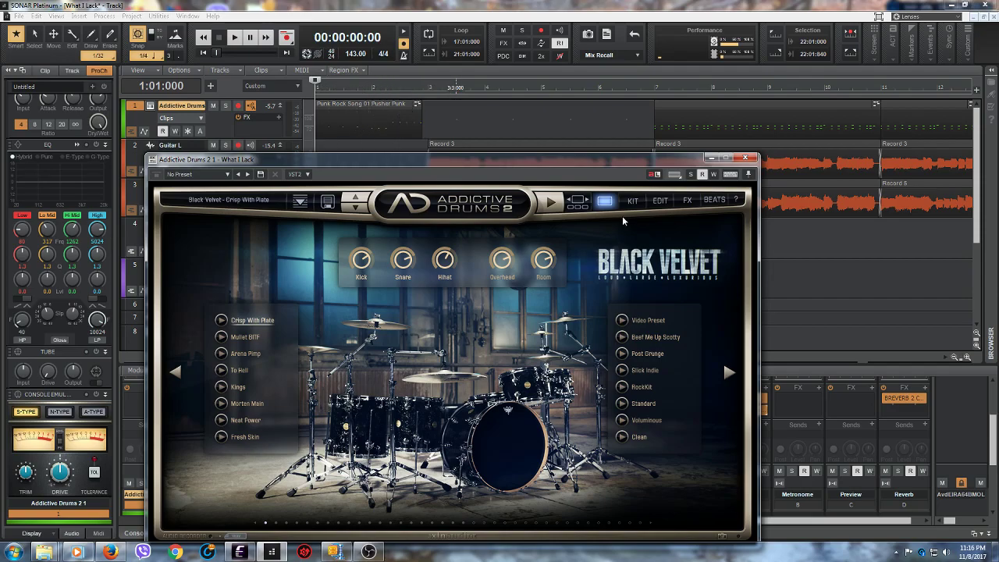
Step: View the Punk Rock beat library in Addictive Drums 2 and return to the Black Velvet kit page
click(714, 200)
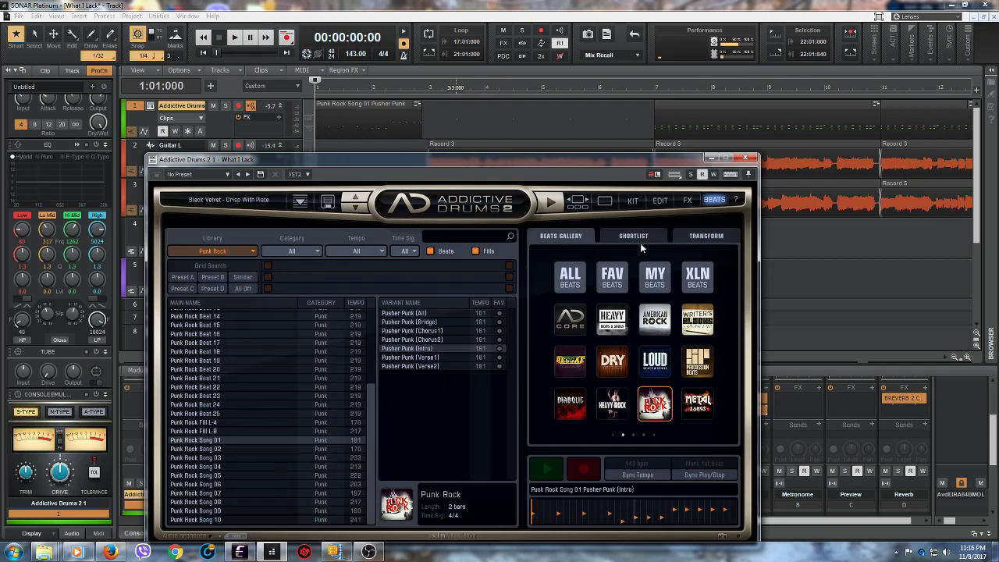
drag(370, 401, 382, 433)
click(604, 201)
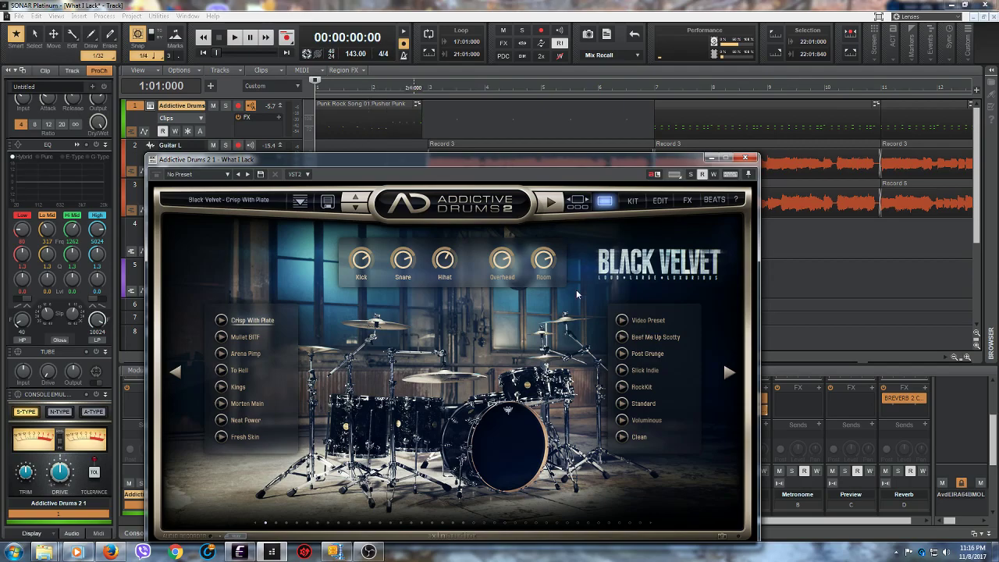
Step: Place the Pusher Punk (Chorus1) beat from Punk Rock Song 01 on the drum track at measure 4
click(713, 203)
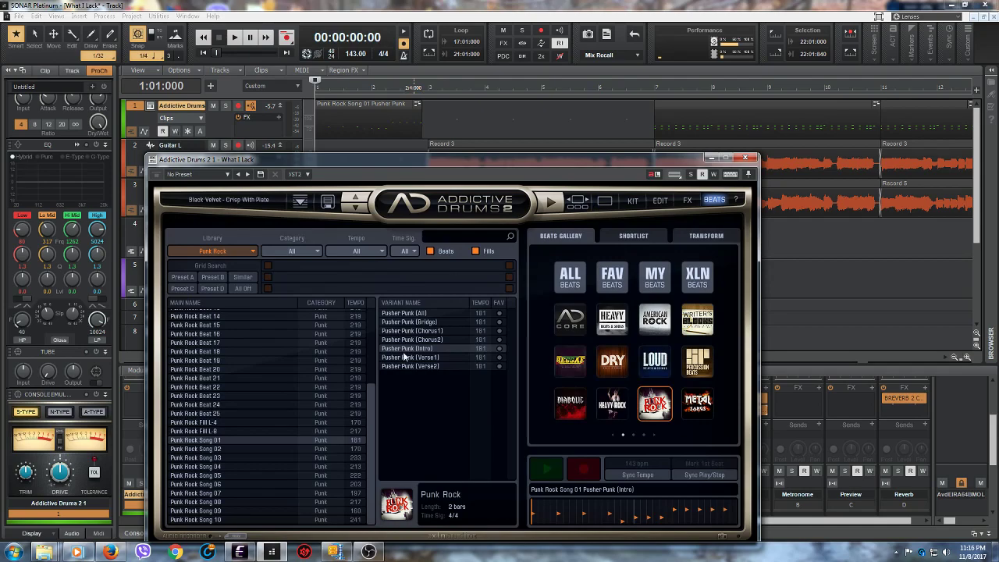
click(405, 332)
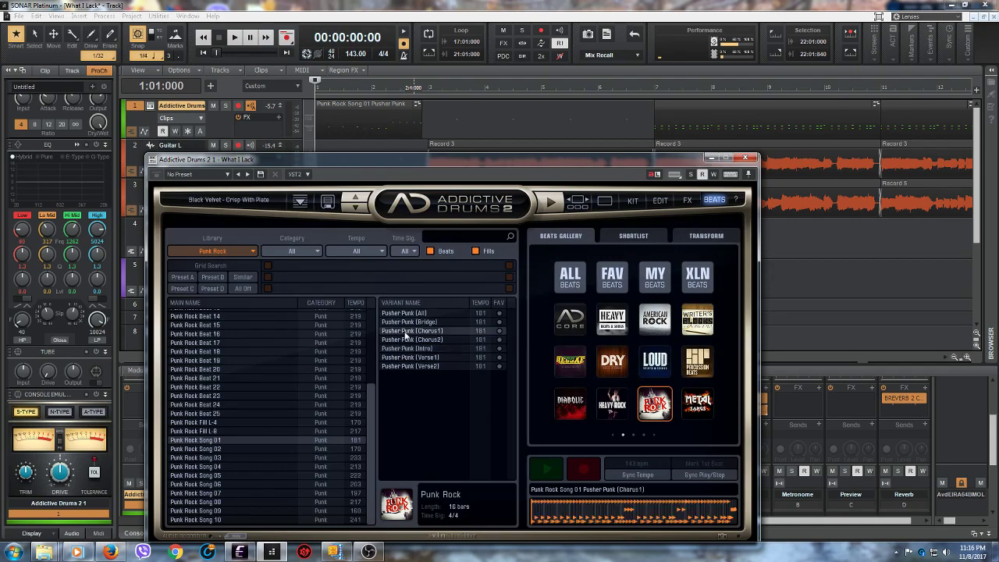
drag(486, 130, 486, 130)
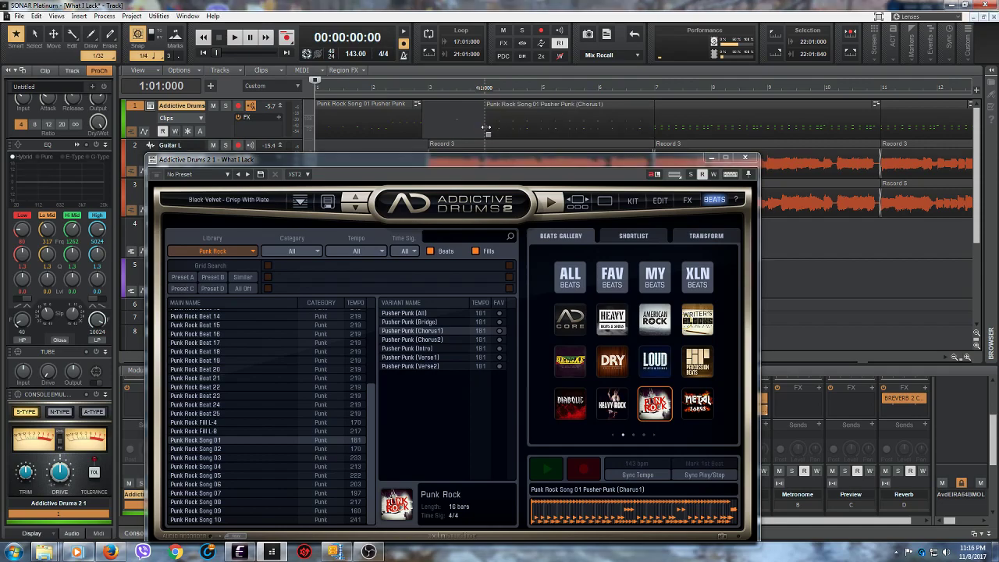
Step: Remove the Pusher Punk (Chorus1) clip at measure 4 from the drum track
right_click(566, 111)
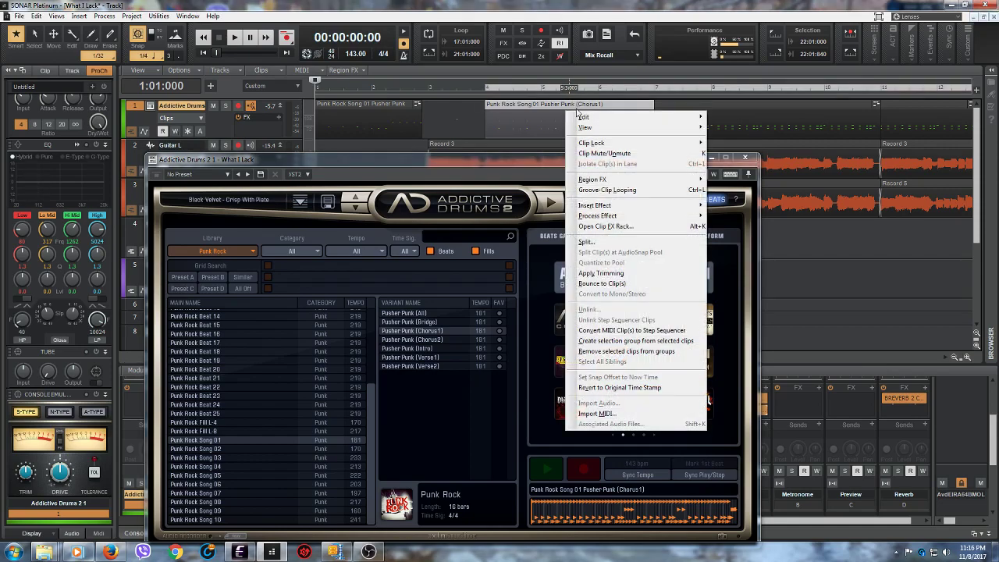
mouse_move(579, 116)
click(521, 158)
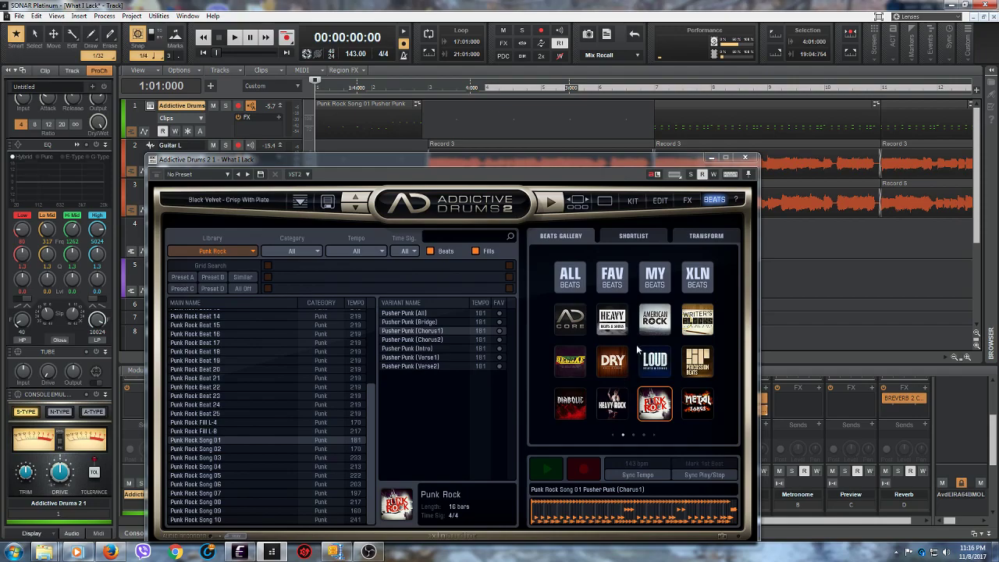
Step: Show the kit page in Addictive Drums 2, move its window higher and open the kick's edit settings
click(632, 200)
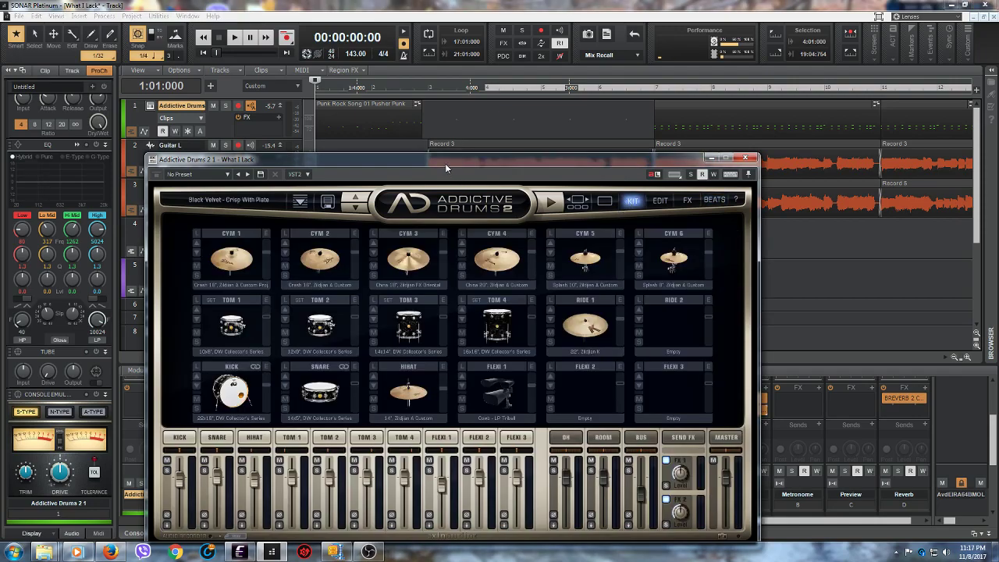
drag(445, 163, 423, 119)
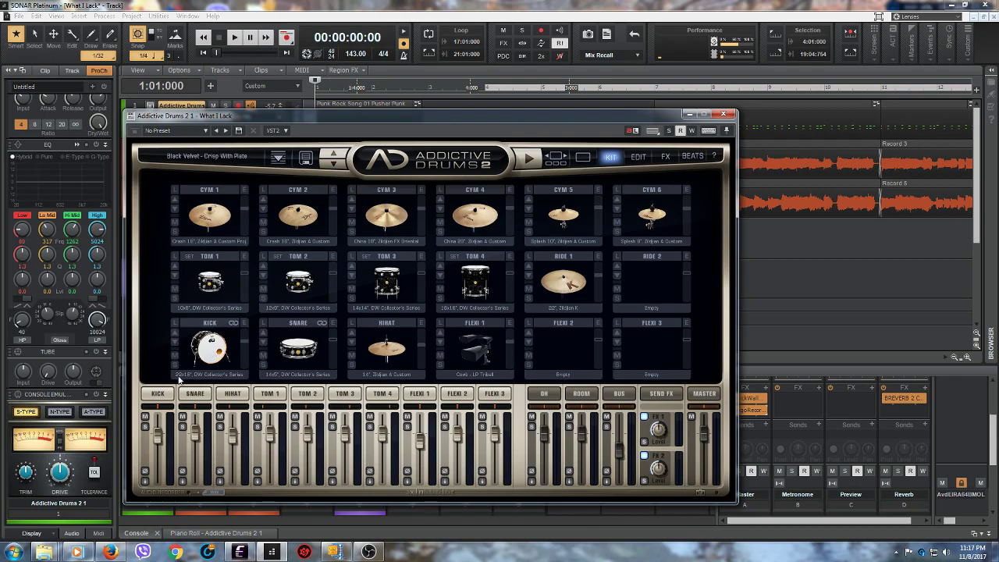
click(158, 394)
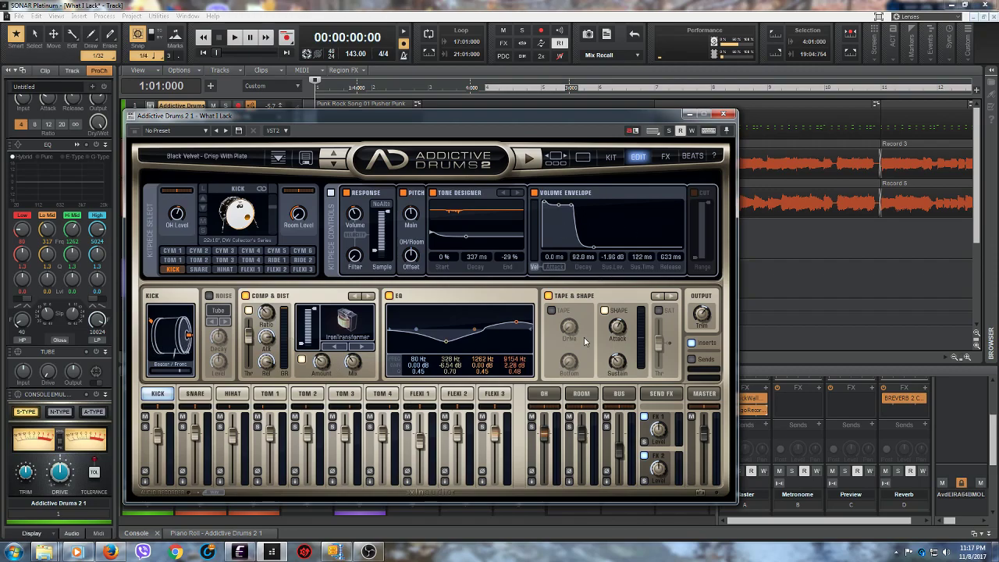
Step: Inspect the FX page and the snare's edit settings in Addictive Drums 2, and minimize its window
click(666, 157)
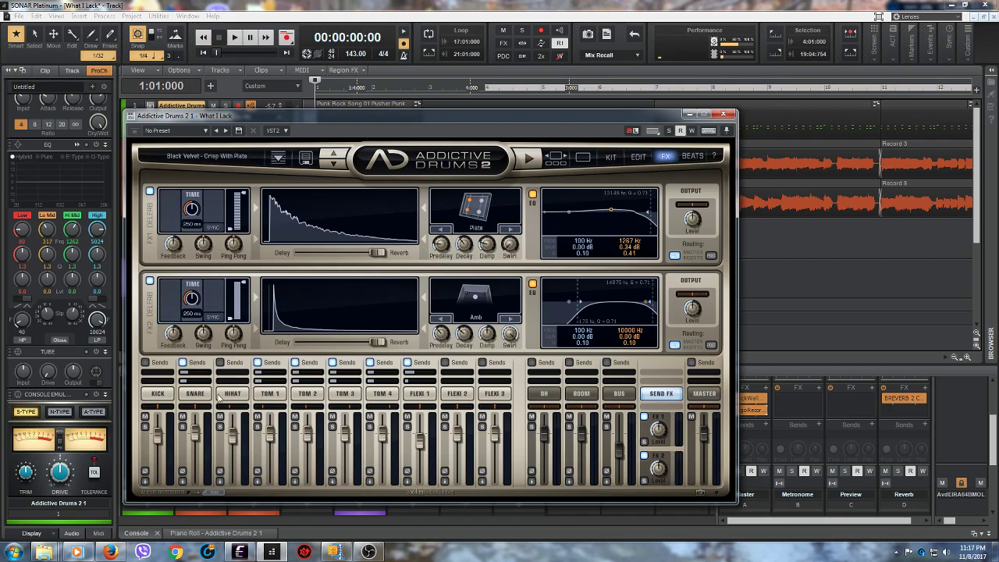
click(192, 396)
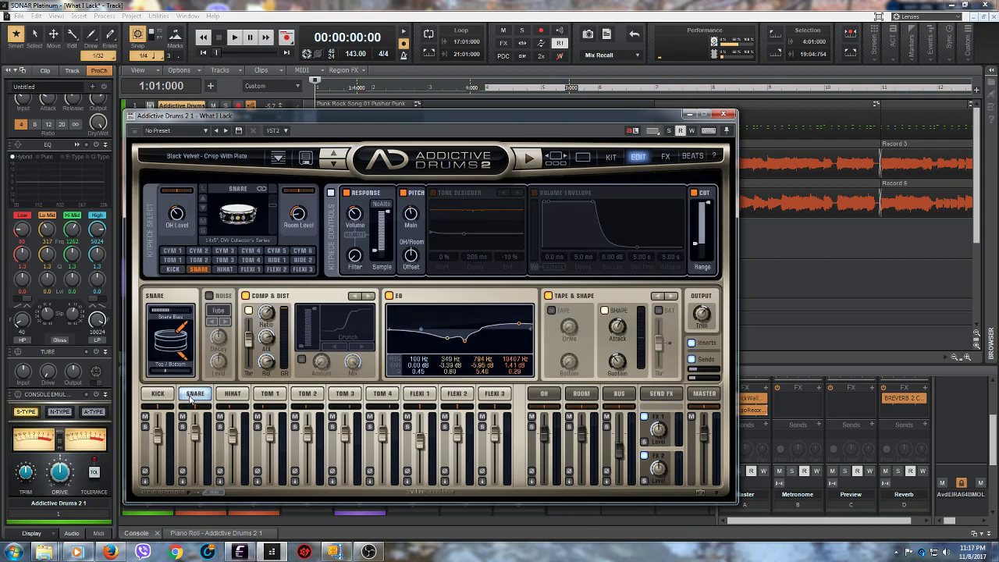
click(665, 156)
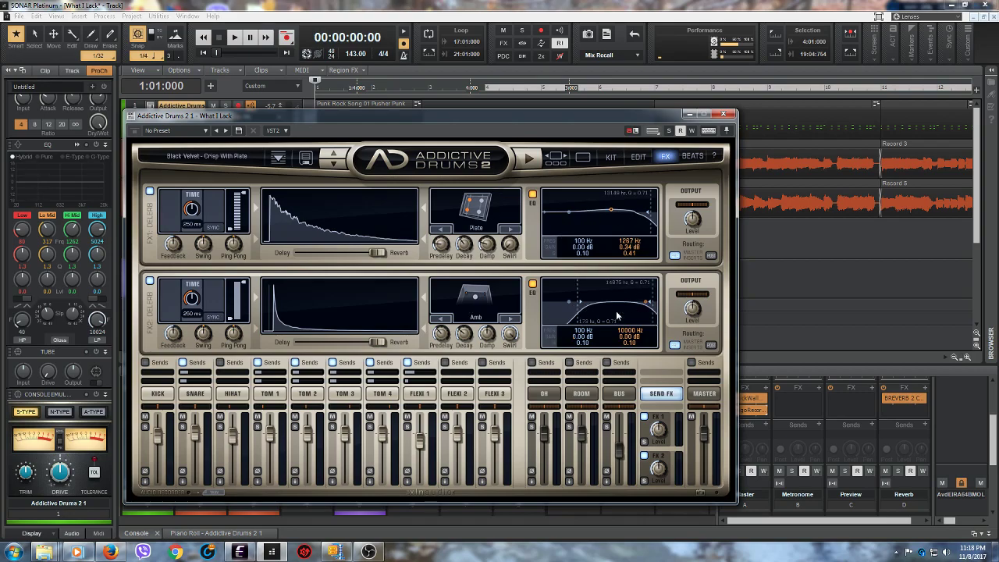
click(690, 115)
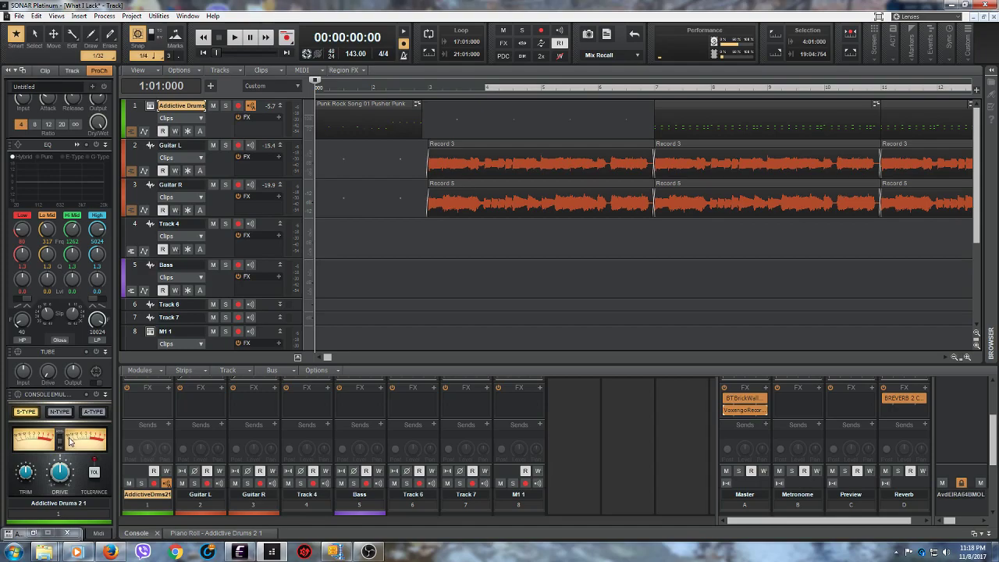
Step: Play the project with the drum track's Quadcurve Equalizer expanded and switch the equalizer on
scroll(69, 441, up, 3)
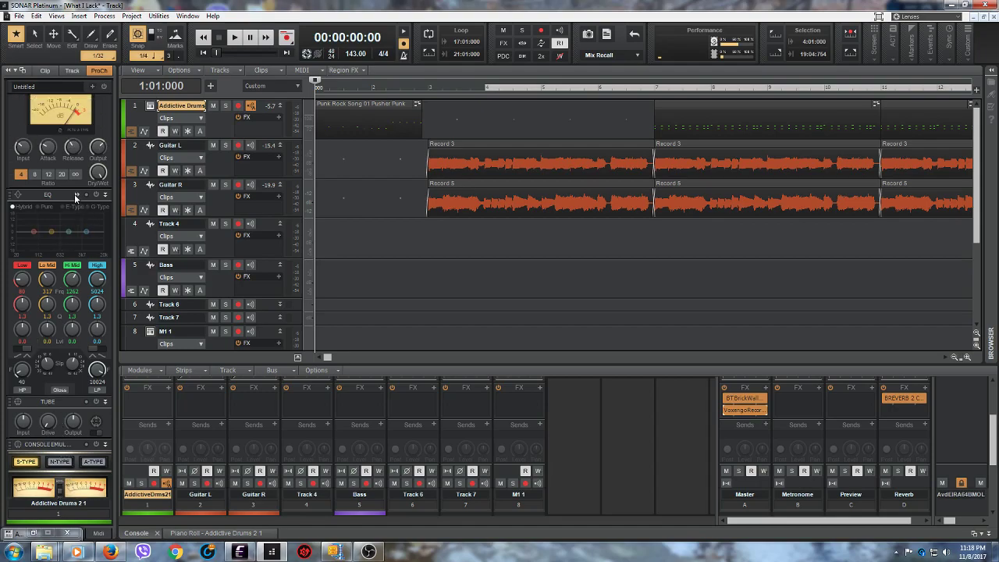
click(75, 194)
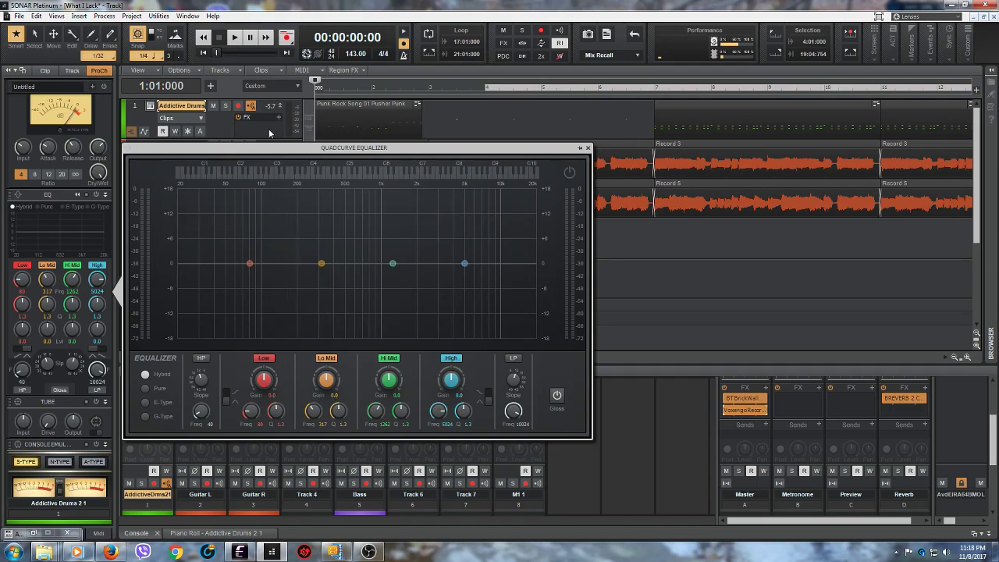
click(235, 39)
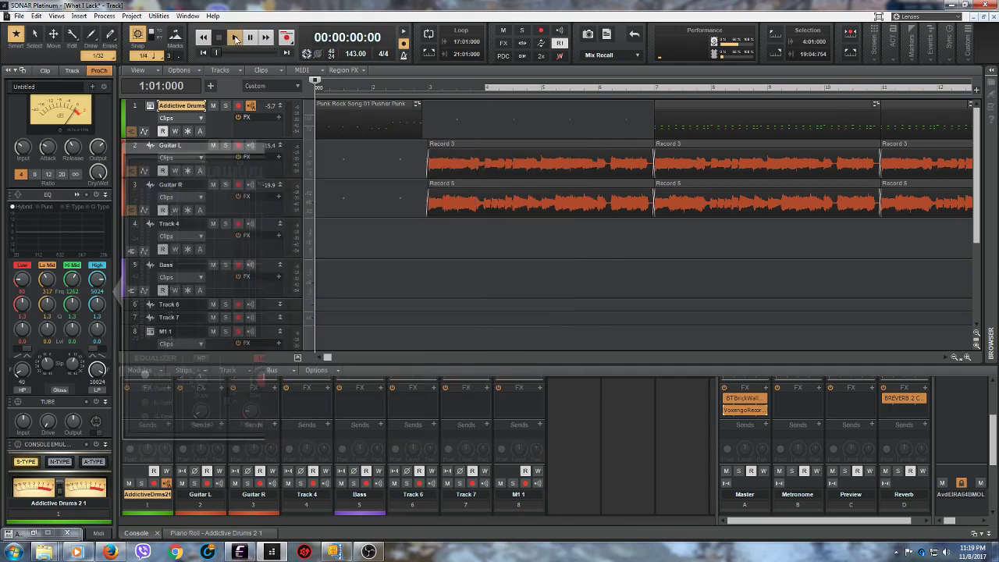
click(78, 195)
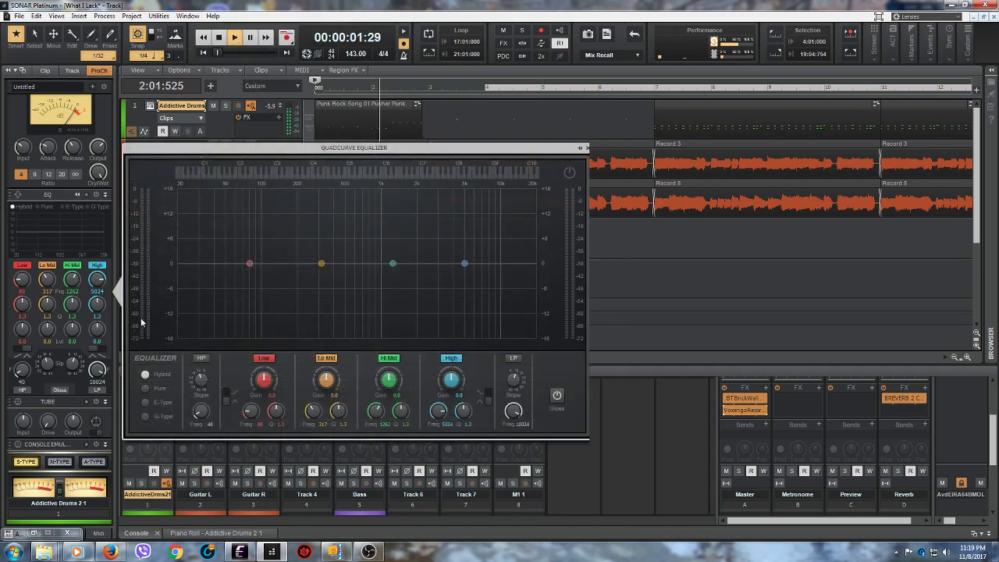
click(570, 172)
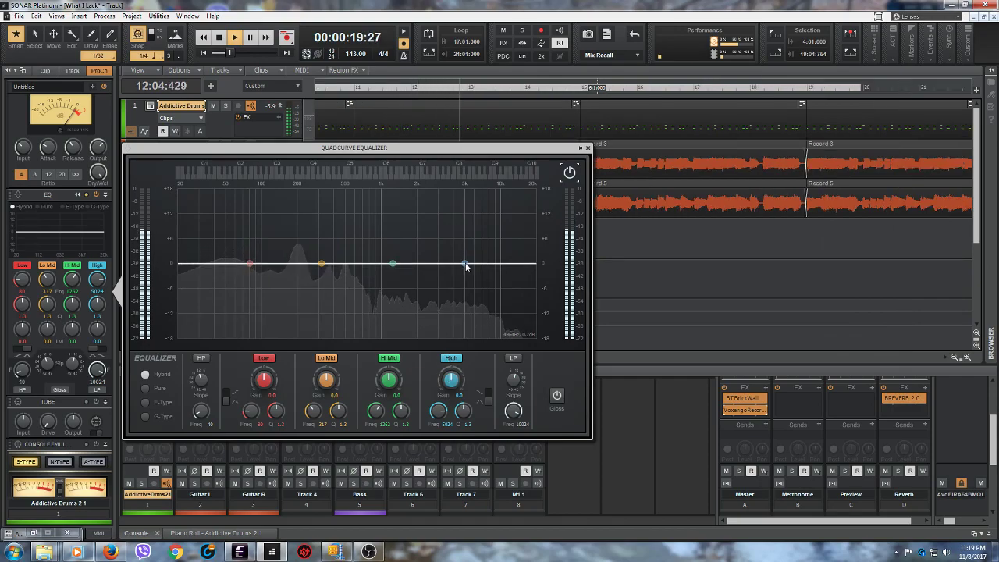
Step: Try boosting the drum equalizer's High band by about 10.8 dB and reset its gain to 0
drag(464, 262, 464, 218)
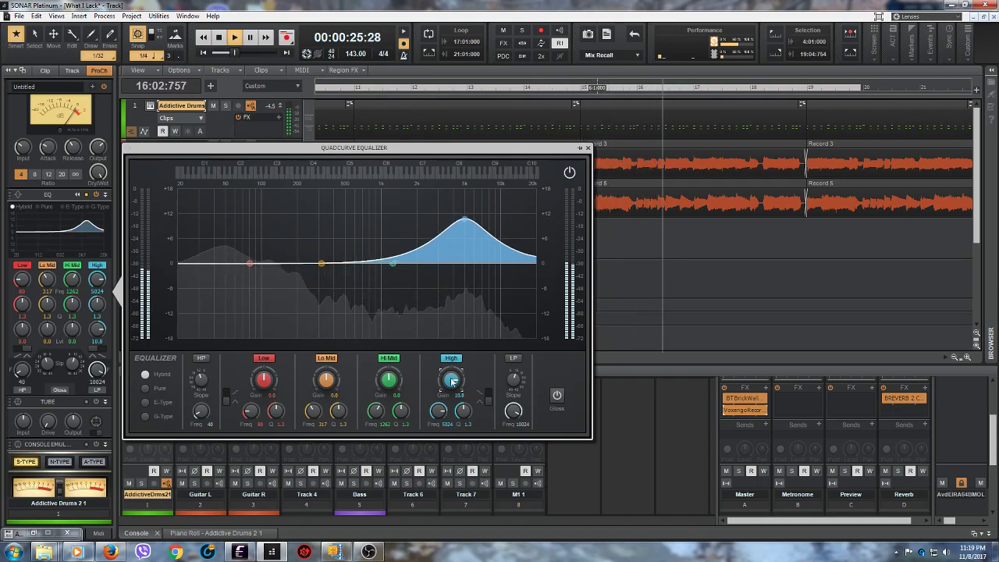
double_click(451, 380)
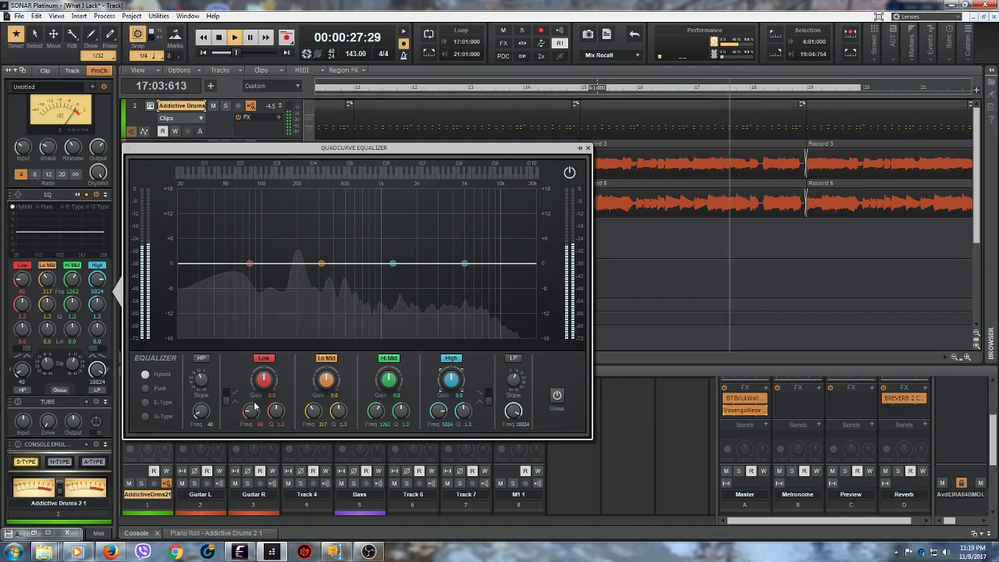
Step: Try the drum track's high-pass filter at 373 Hz, switch the filter off, close the equalizer and rewind the project
click(204, 363)
drag(215, 410, 206, 383)
click(201, 358)
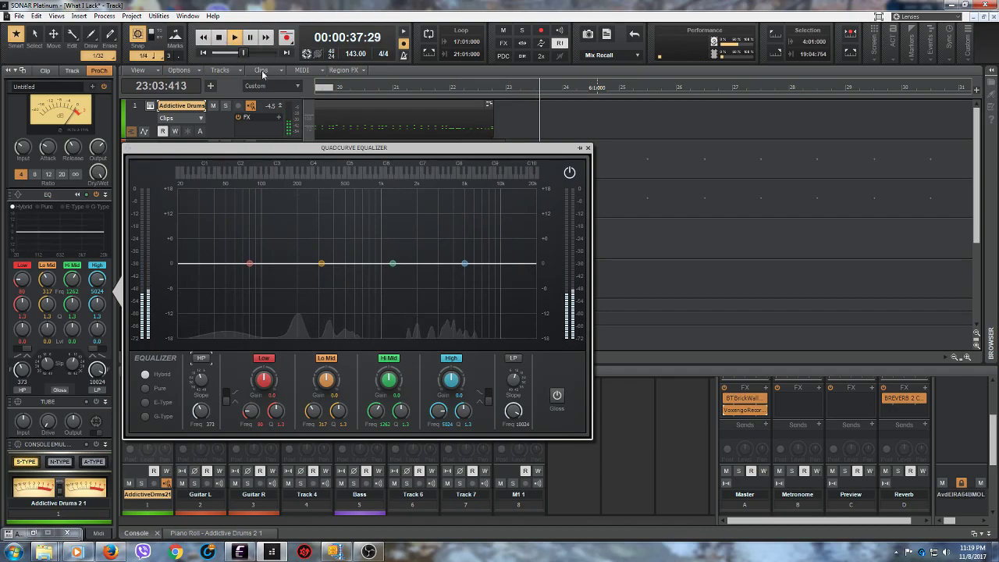
click(589, 148)
key(w)
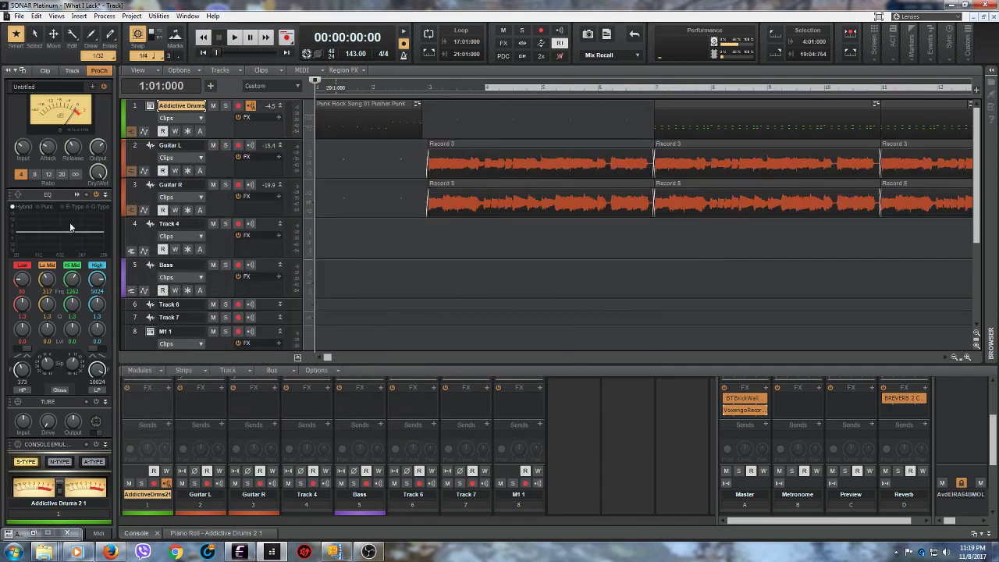
Step: Examine the Guitar L track's equalizer curve, toggling its high-pass filter off and on, and close the equalizer
click(219, 169)
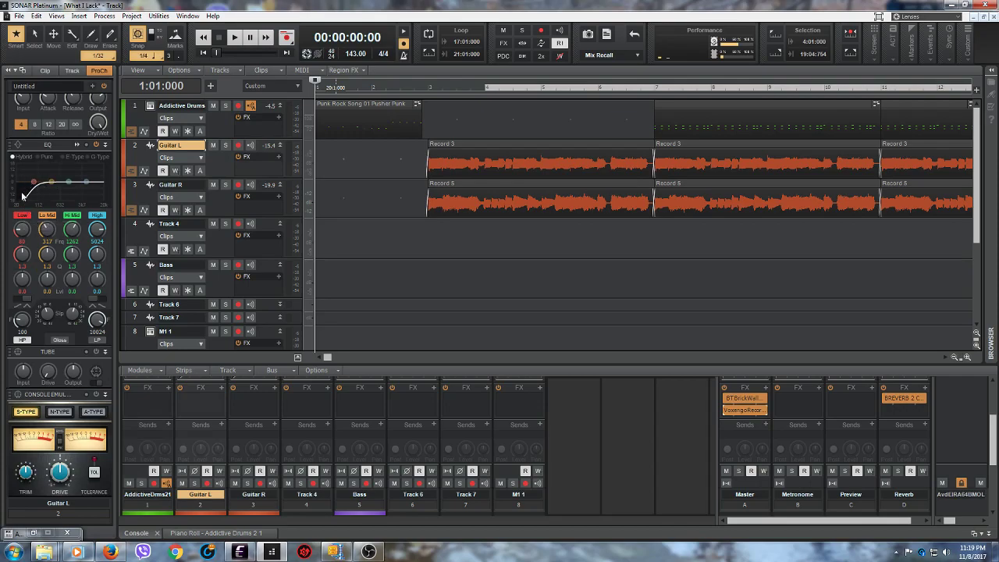
click(76, 145)
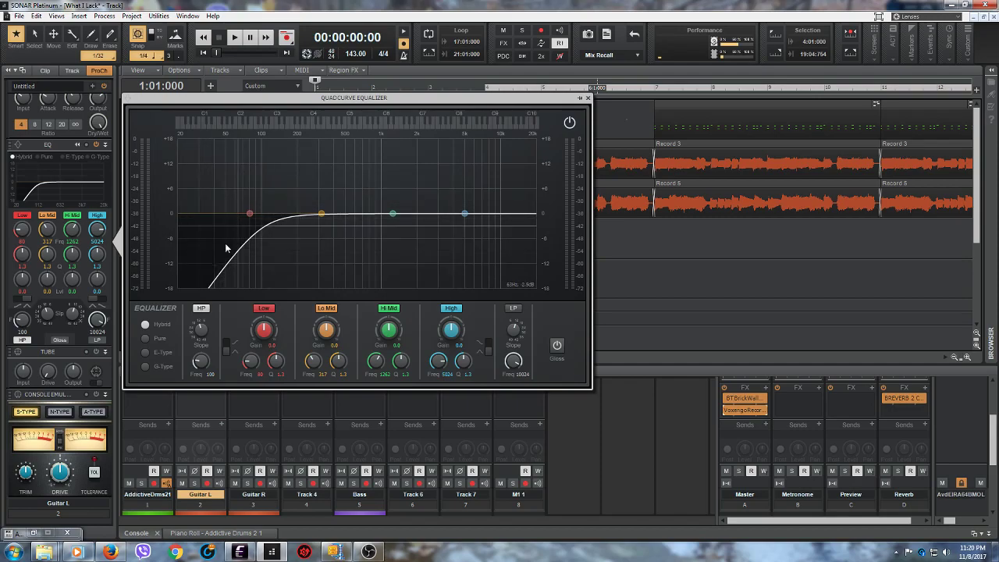
click(202, 309)
click(202, 308)
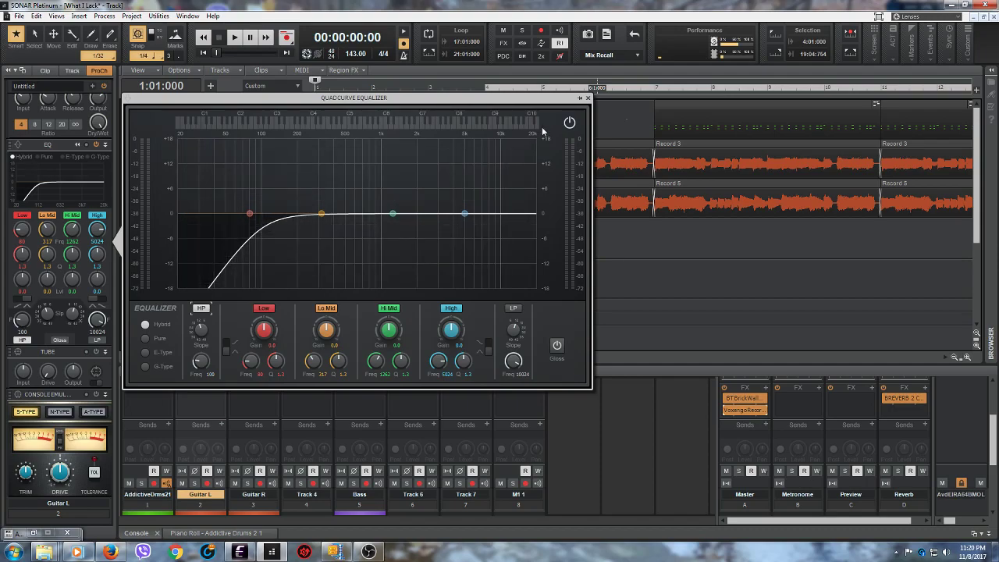
click(589, 99)
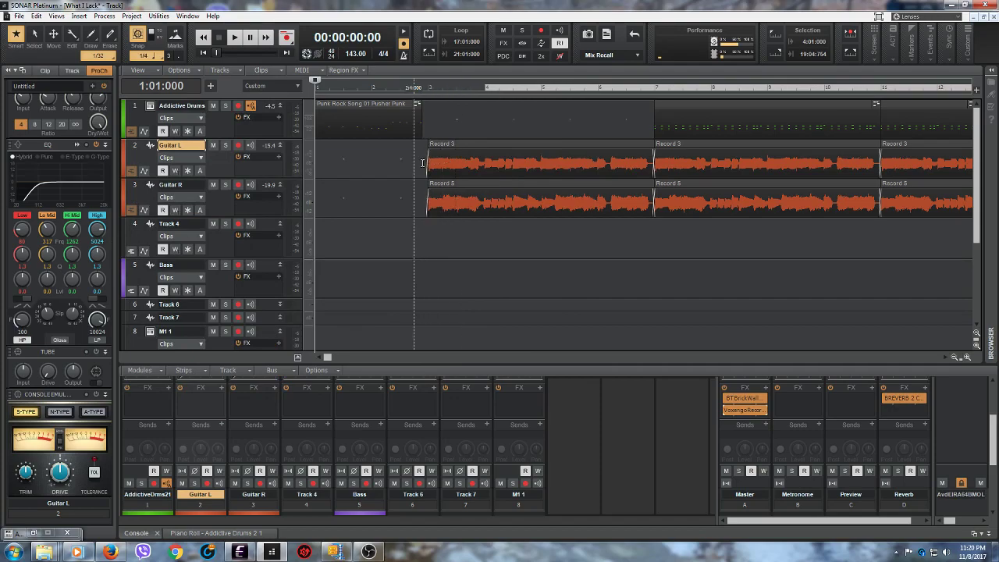
Step: Color Track 4 with a pale yellow (hue 42, saturation 140, luminosity 163) added to the custom colors
click(954, 357)
click(953, 358)
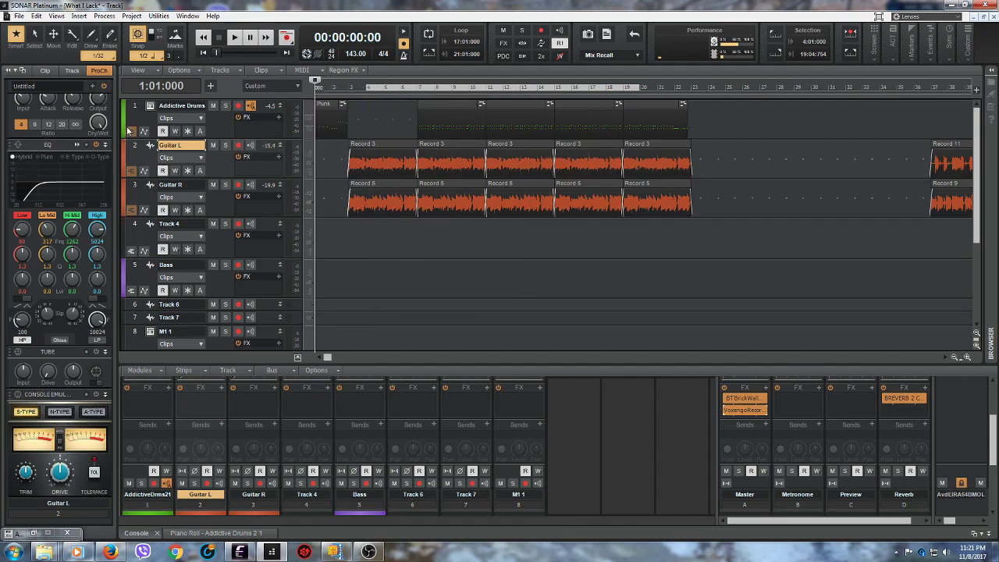
click(123, 238)
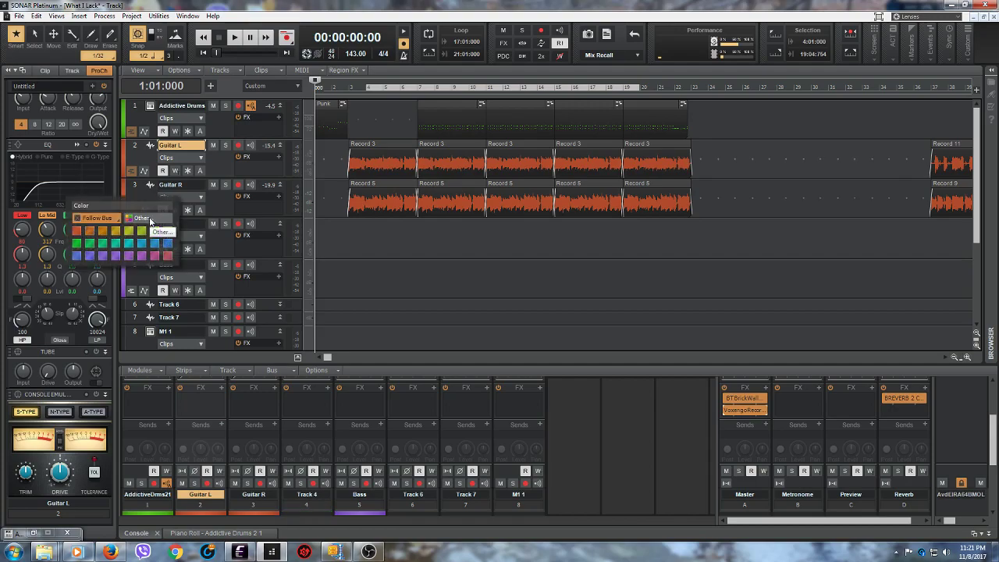
click(150, 221)
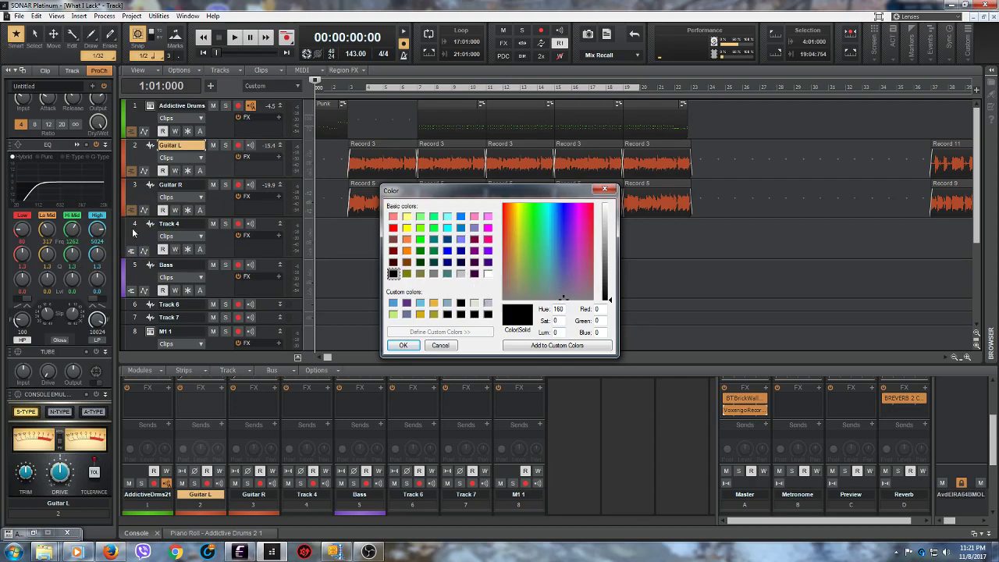
click(571, 256)
drag(610, 302, 610, 236)
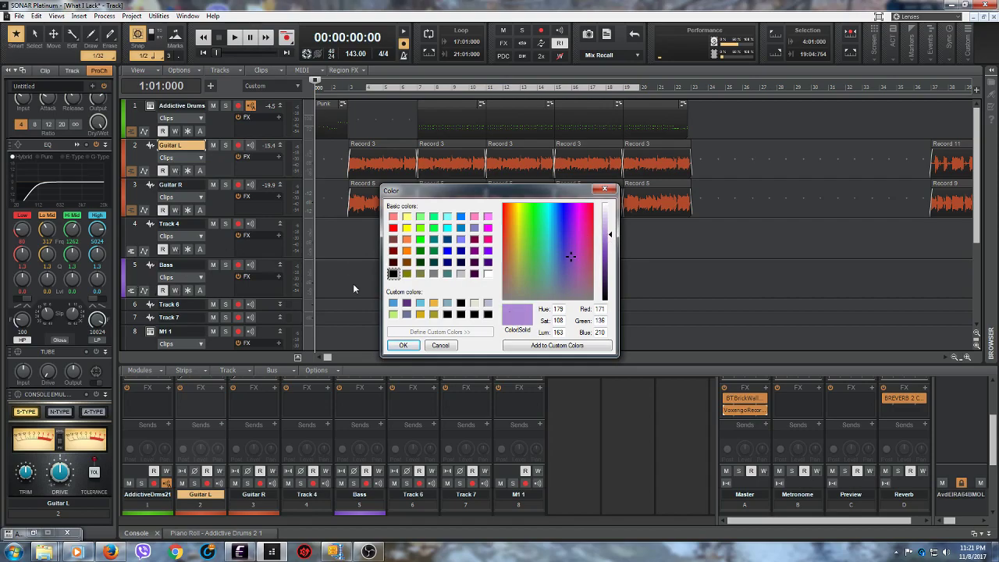
drag(569, 261, 518, 243)
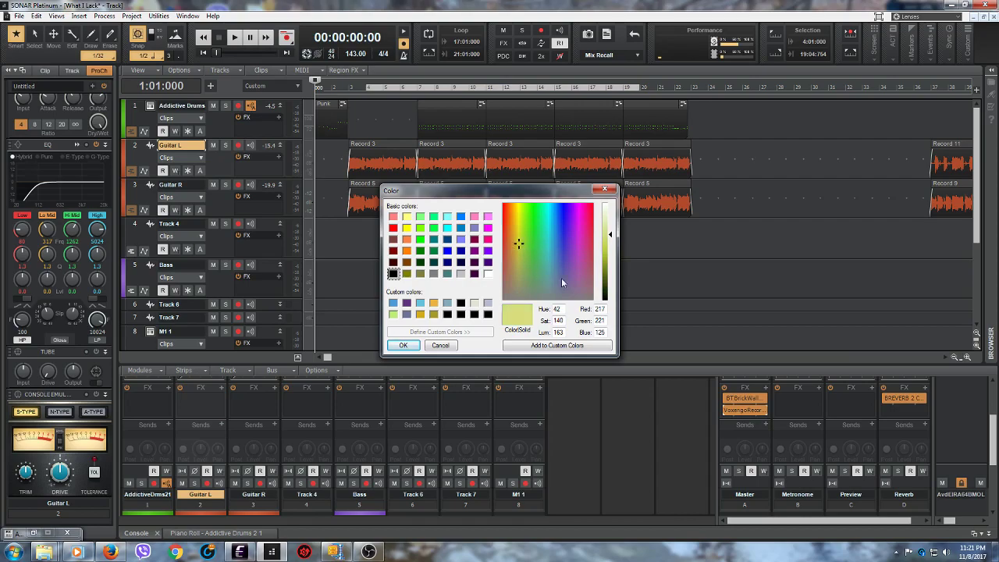
click(526, 350)
click(393, 303)
click(403, 345)
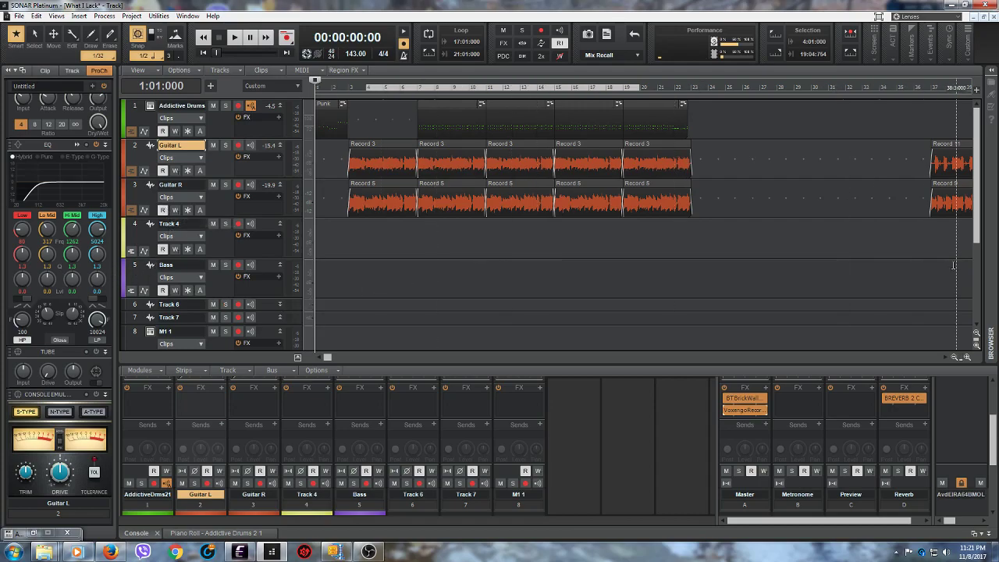
scroll(975, 263, down, 1)
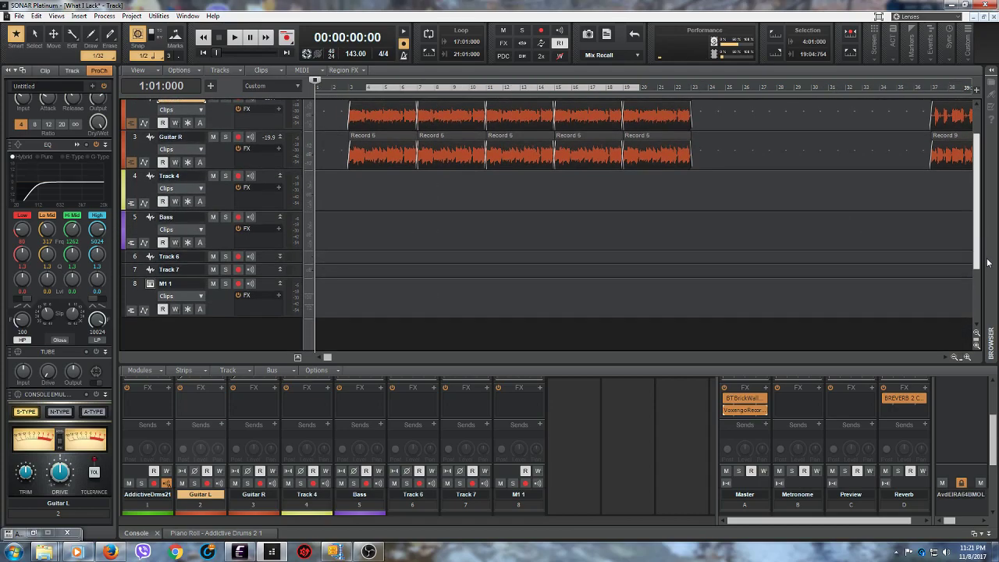
scroll(983, 216, up, 1)
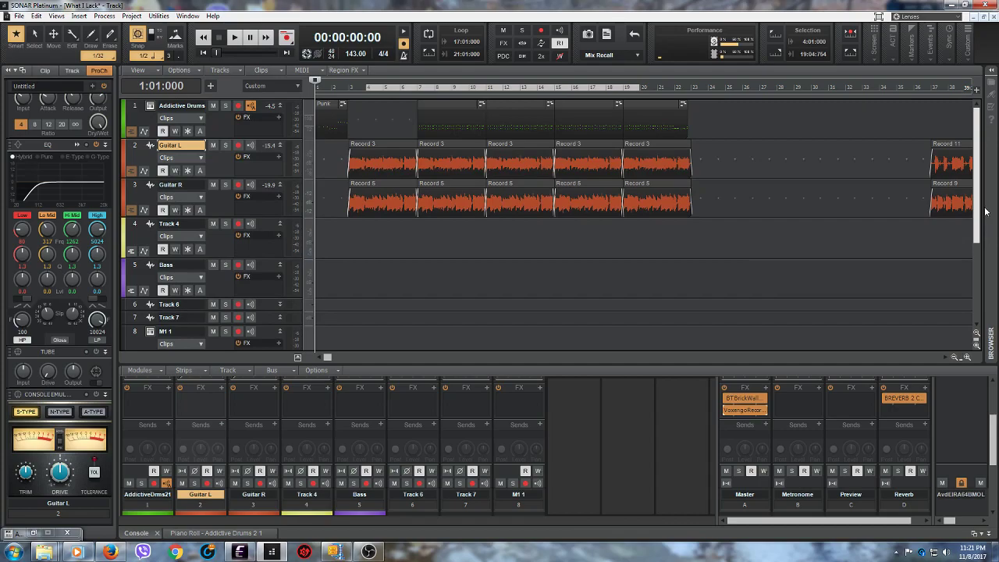
scroll(987, 221, down, 1)
scroll(986, 210, up, 1)
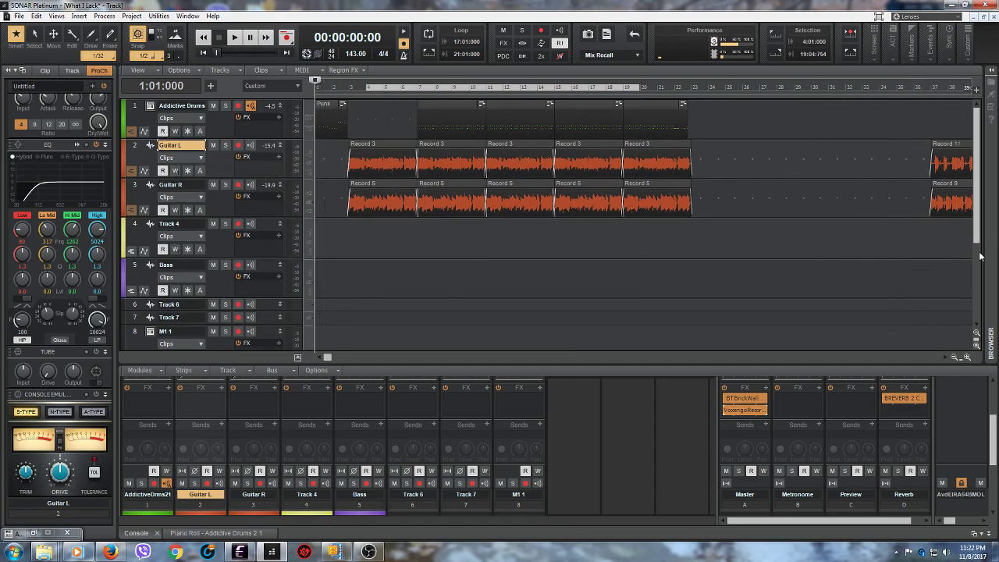
drag(978, 246, 984, 318)
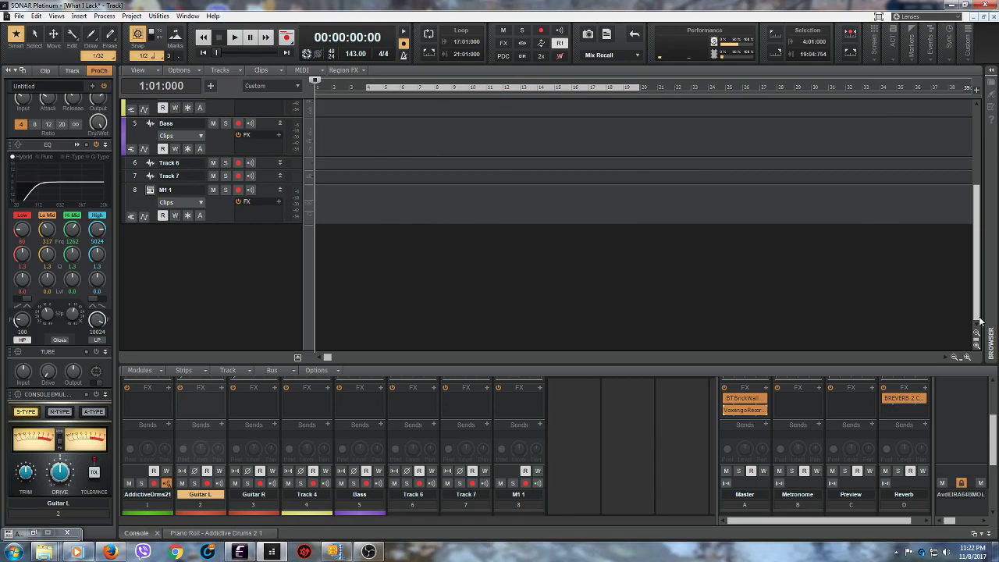
scroll(837, 212, up, 5)
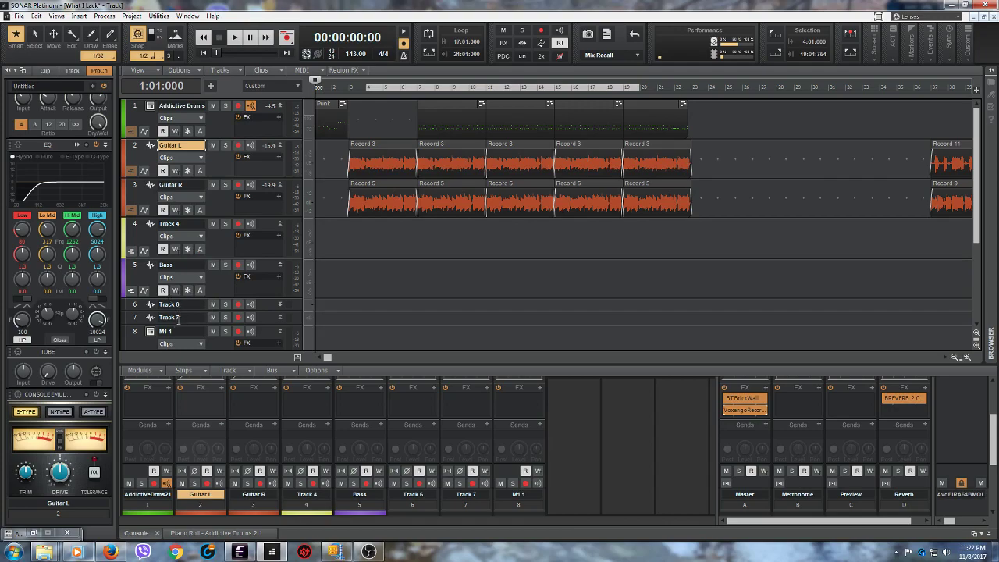
Step: Open the Korg M1 instrument window from the M1 1 track
scroll(180, 320, down, 2)
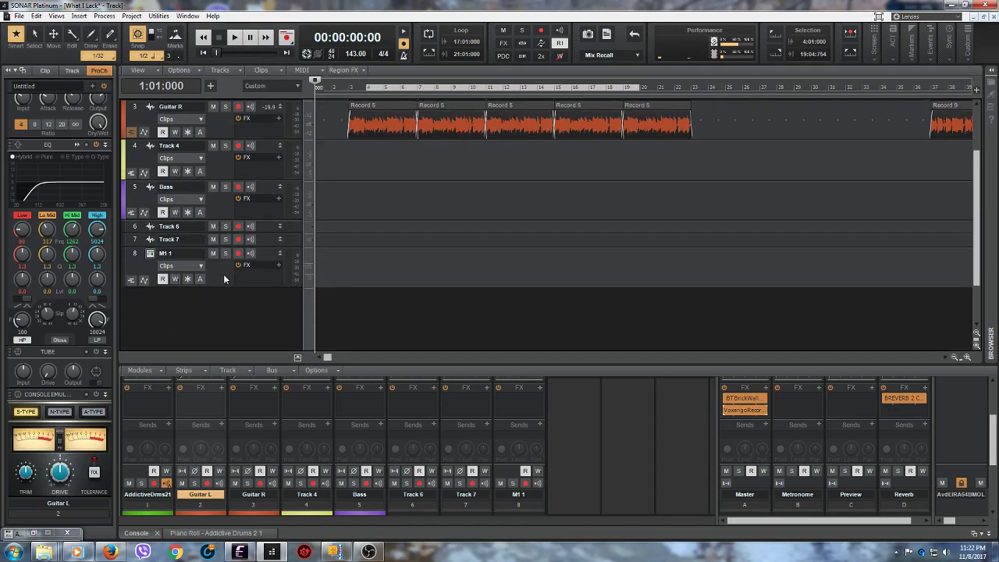
click(150, 256)
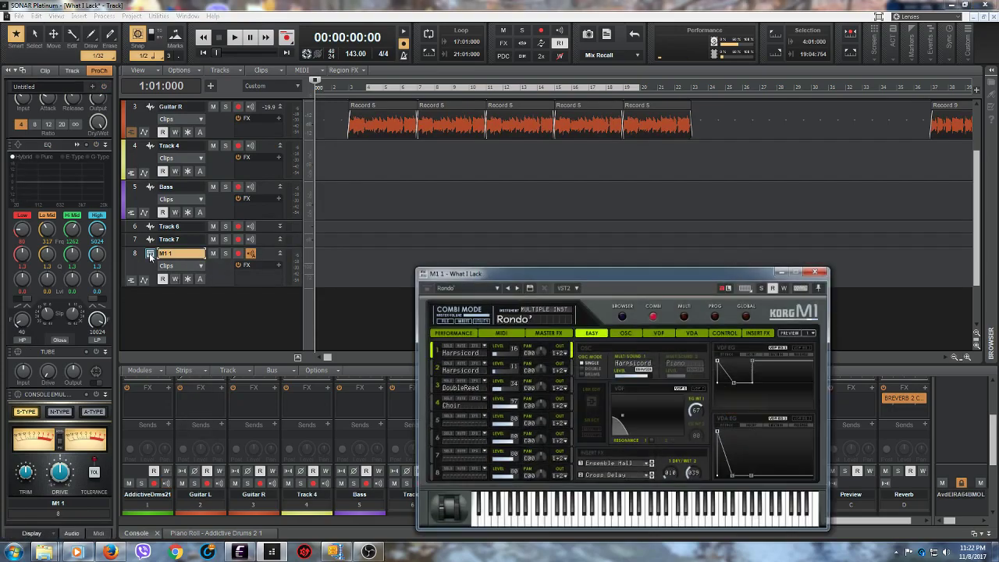
Step: Move the Korg M1 window up over the track view and audition the Rondo' sound with several notes on its keyboard
drag(572, 280, 430, 158)
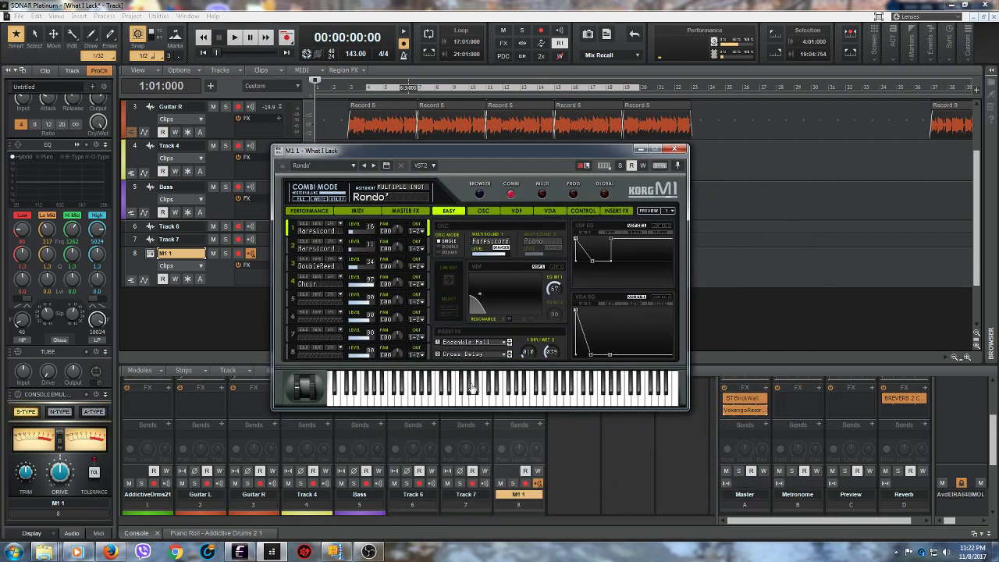
mouse_move(502, 399)
mouse_down()
mouse_move(360, 395)
mouse_move(333, 410)
mouse_up()
click(515, 399)
click(580, 397)
click(536, 396)
click(428, 396)
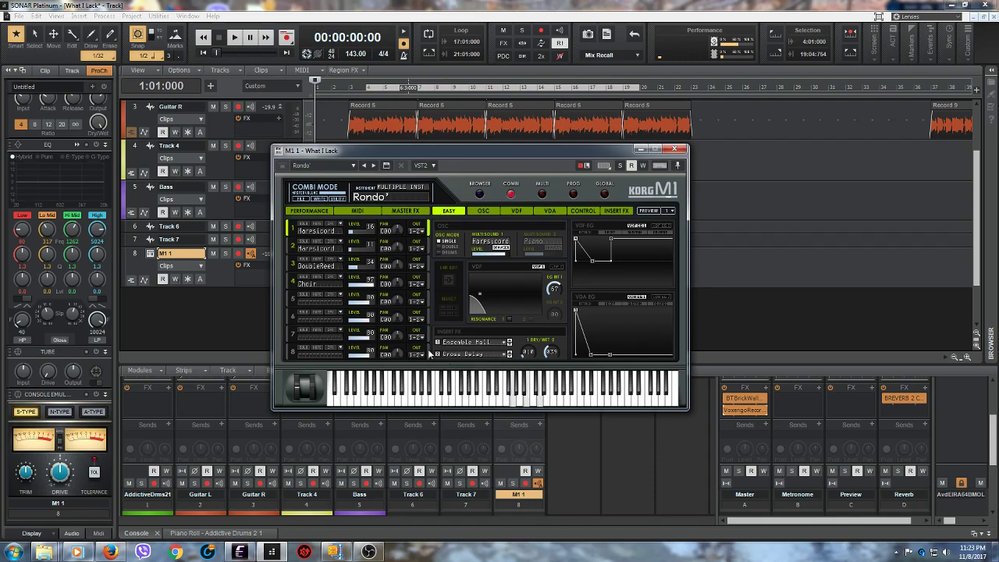
Step: Open the preferences, look through the categories and show the audio Driver Settings
click(34, 17)
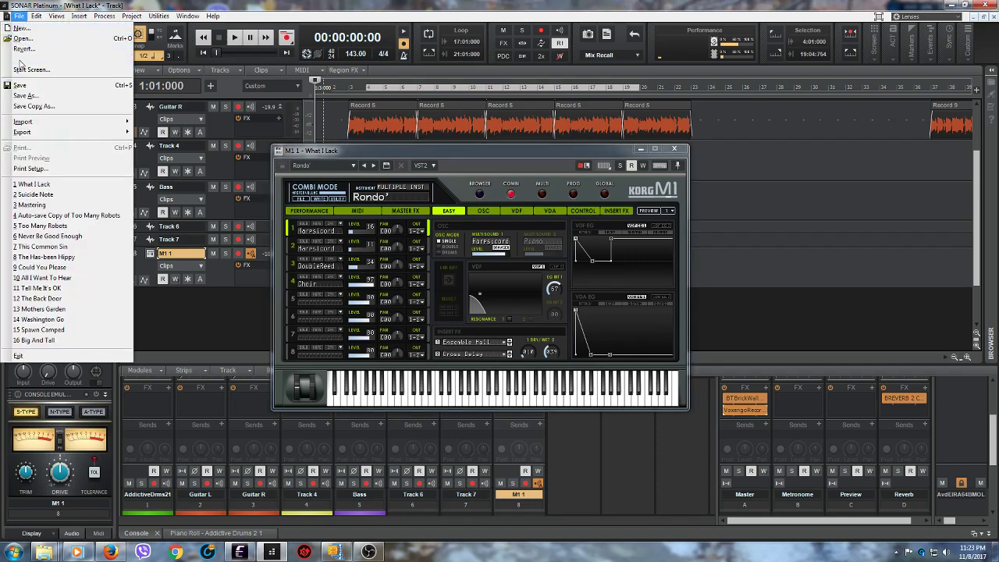
click(244, 6)
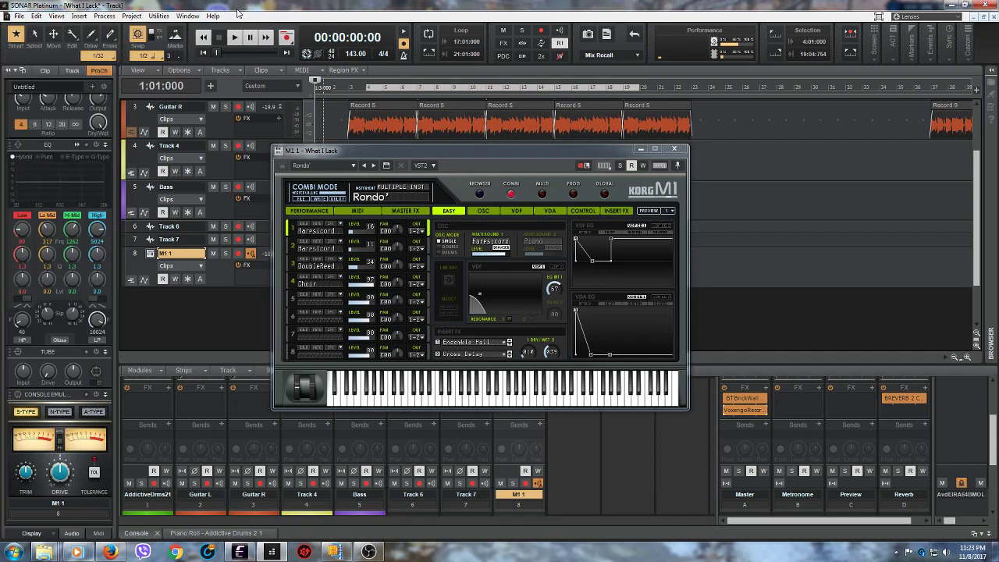
click(44, 16)
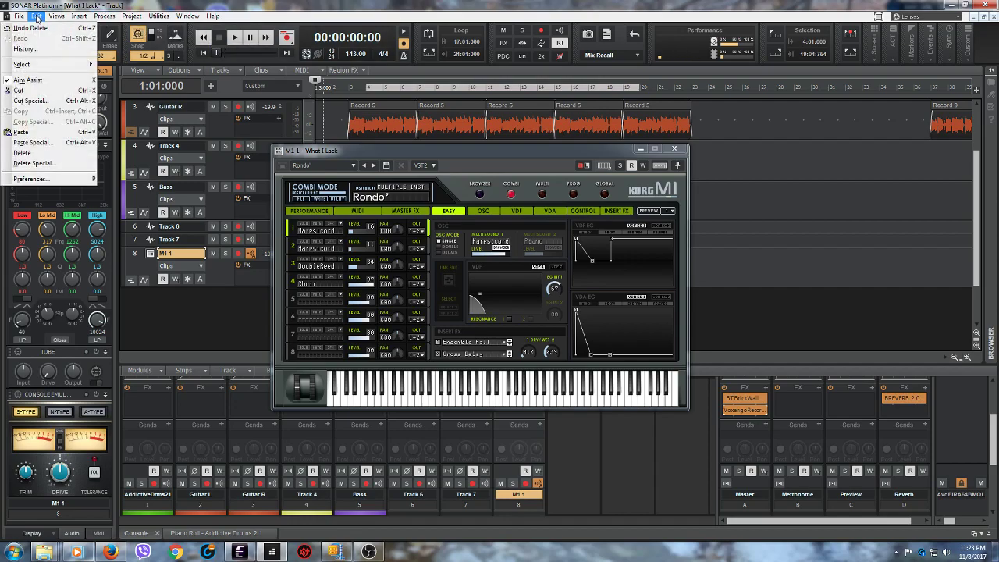
click(31, 178)
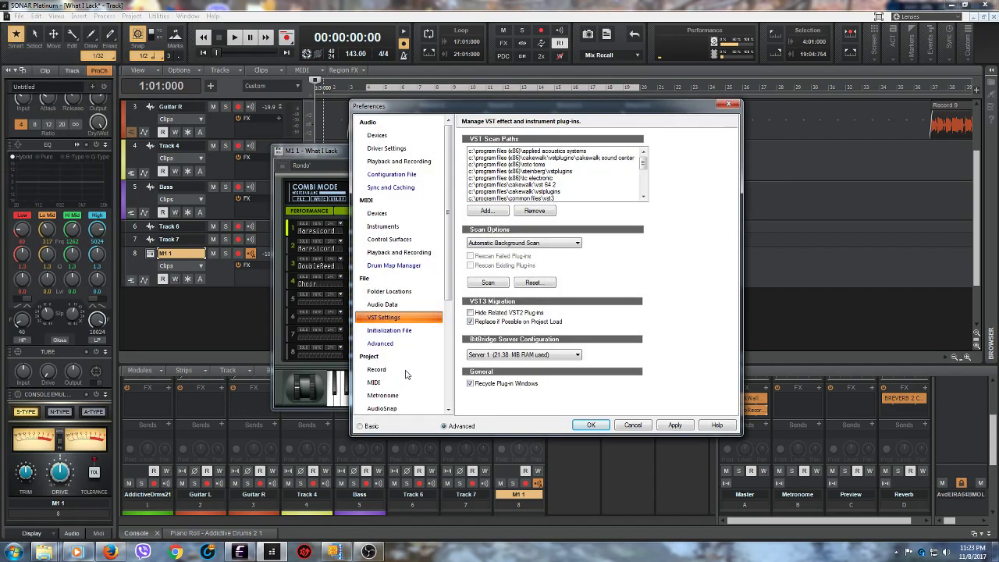
scroll(425, 369, down, 3)
scroll(426, 386, down, 1)
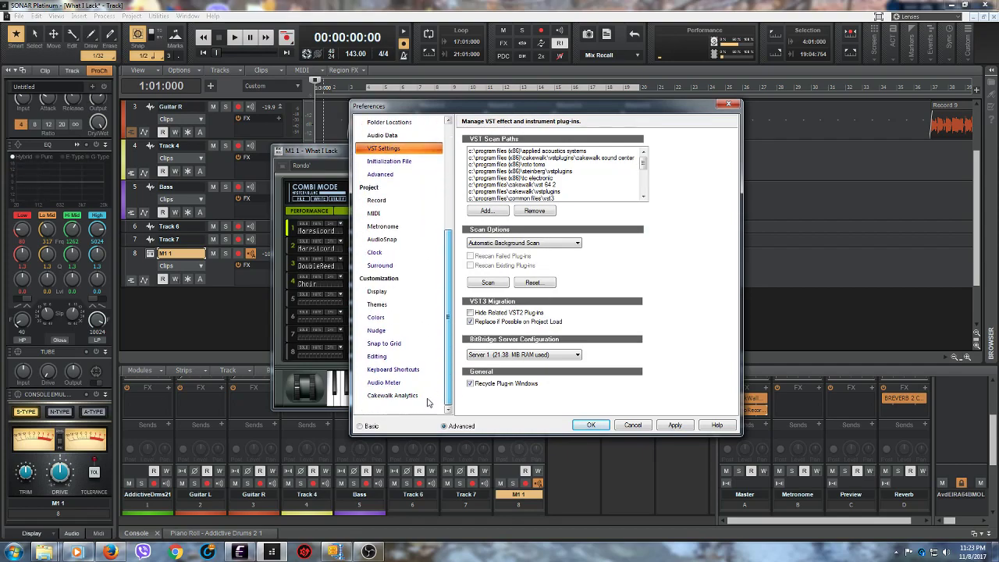
scroll(429, 390, up, 1)
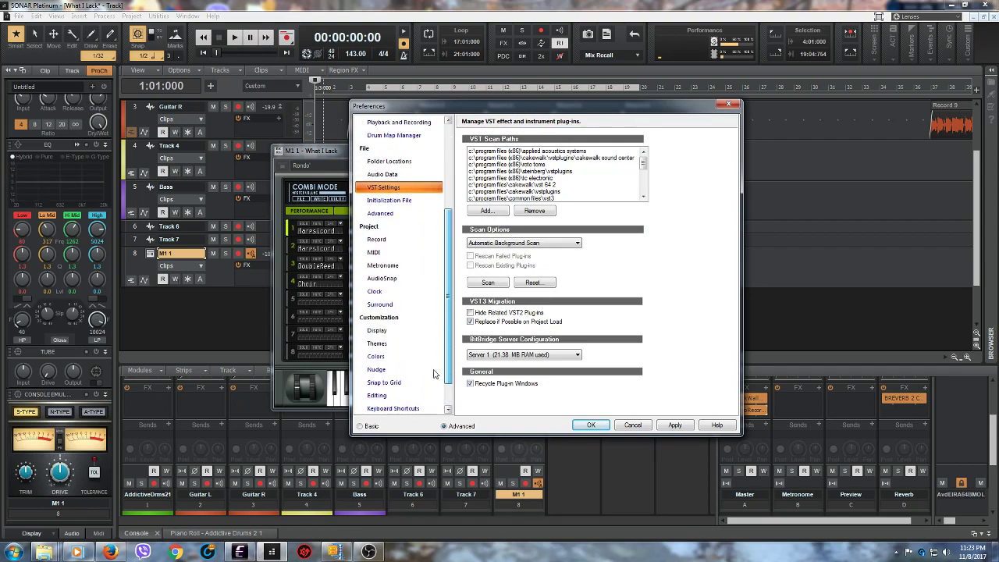
scroll(434, 373, up, 5)
click(393, 150)
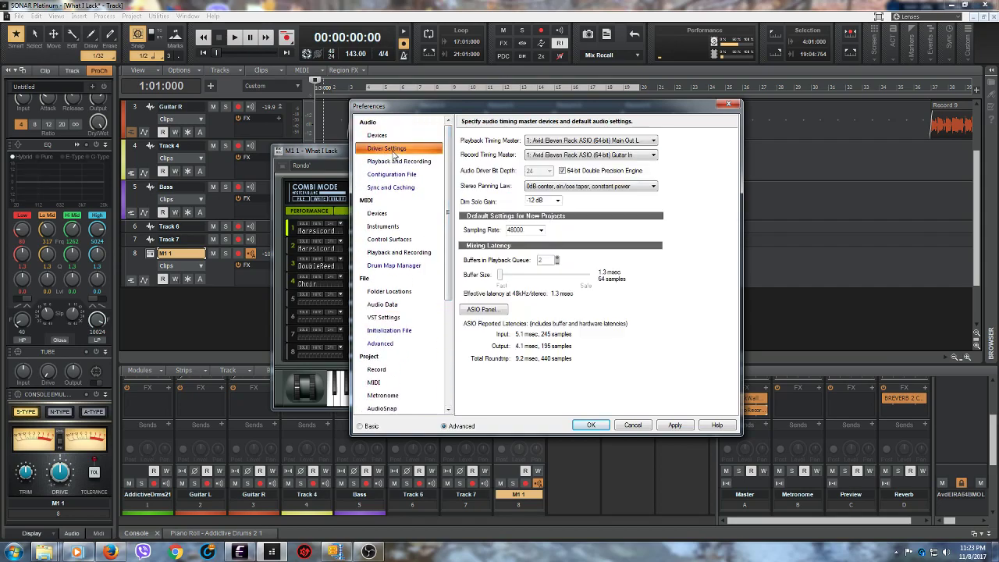
Step: View the Eleven Rack hardware settings in the ASIO control panel, dismiss them and close the preferences
click(484, 310)
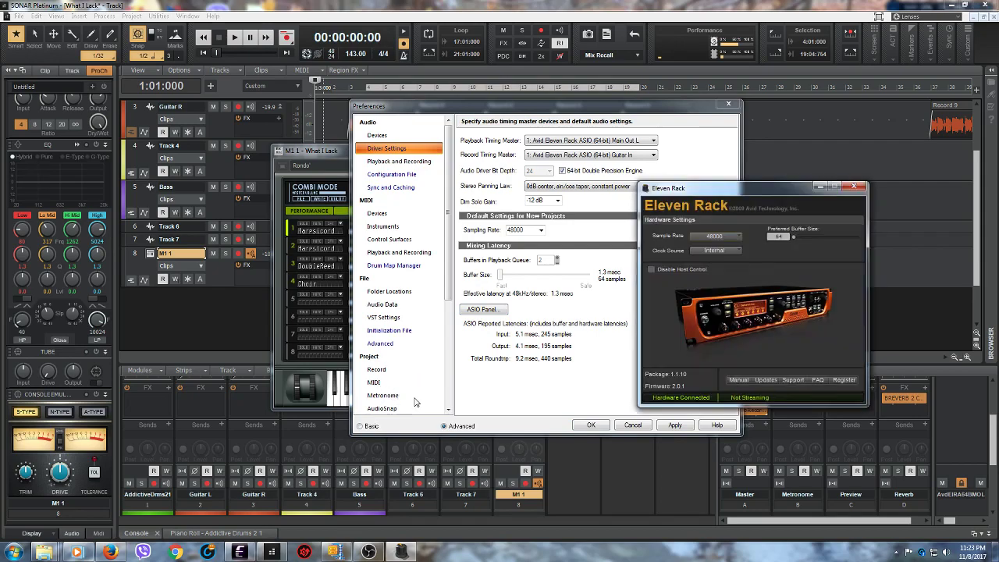
click(821, 189)
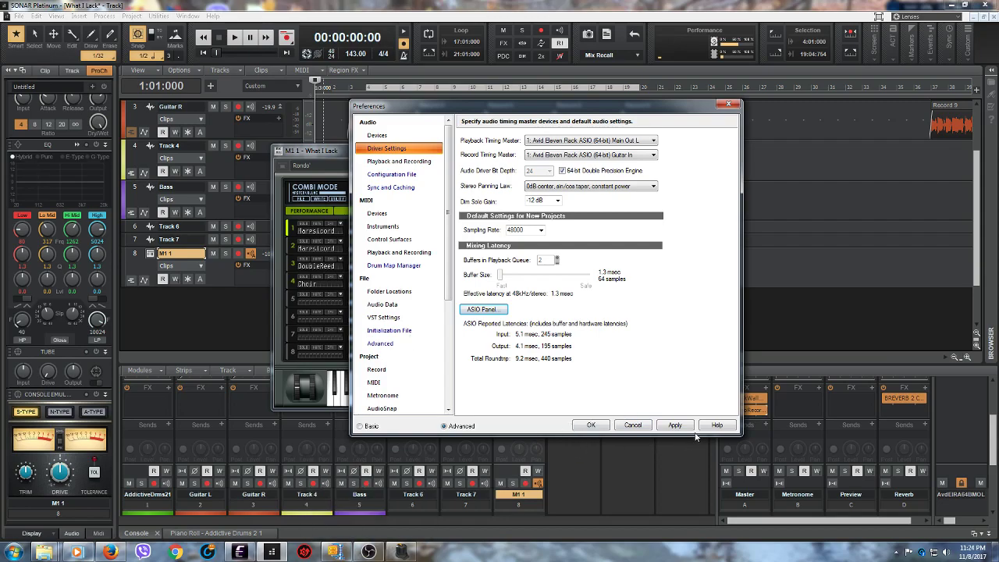
click(589, 425)
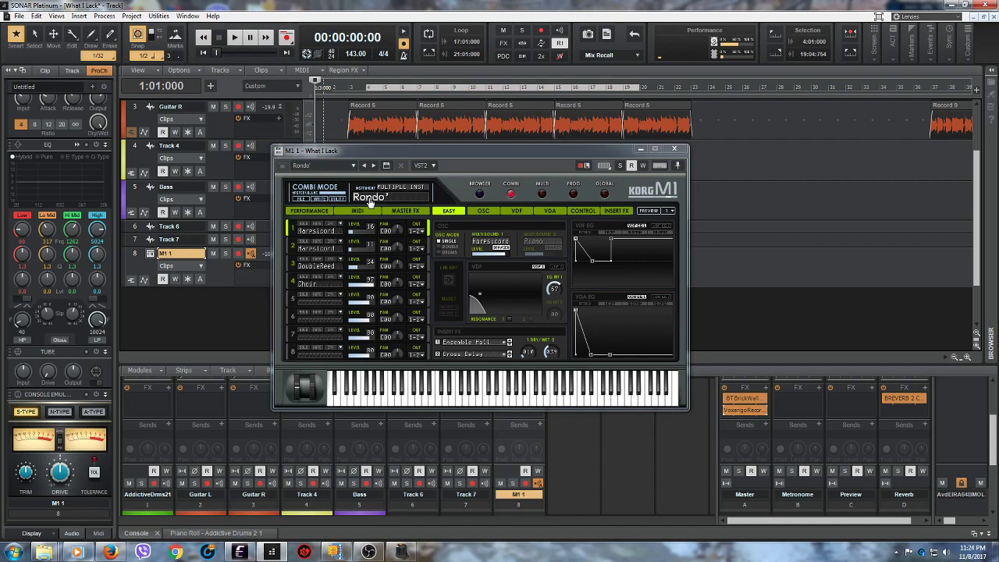
Step: Try the Korg M1 presets Fuji-san and 12 String, load FilmScore and minimize the instrument window
click(353, 167)
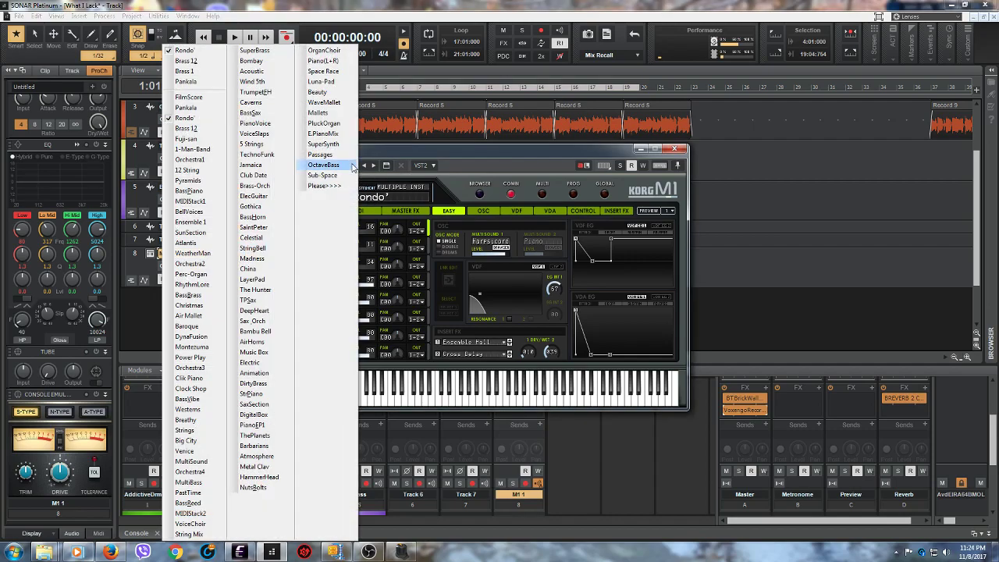
click(194, 138)
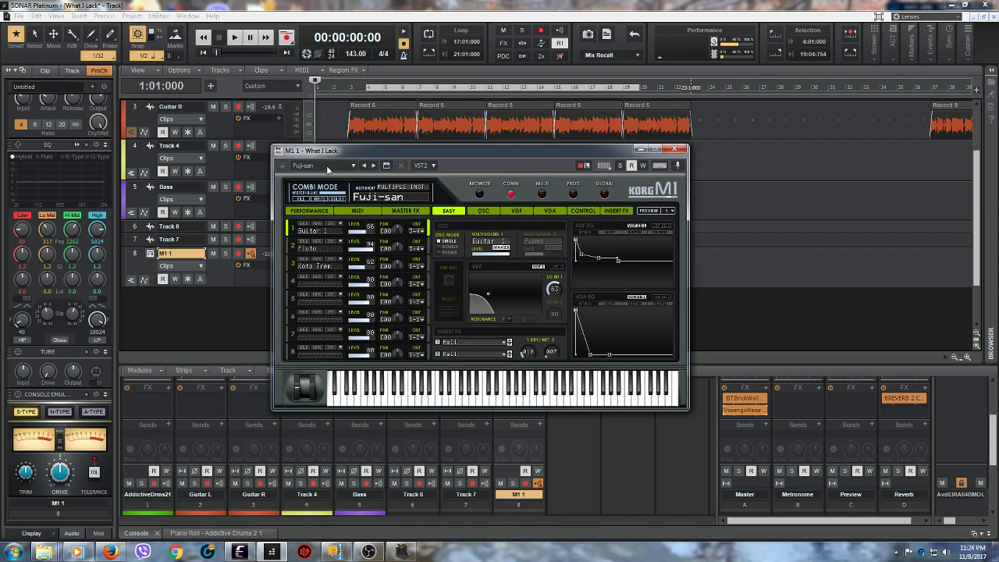
click(353, 167)
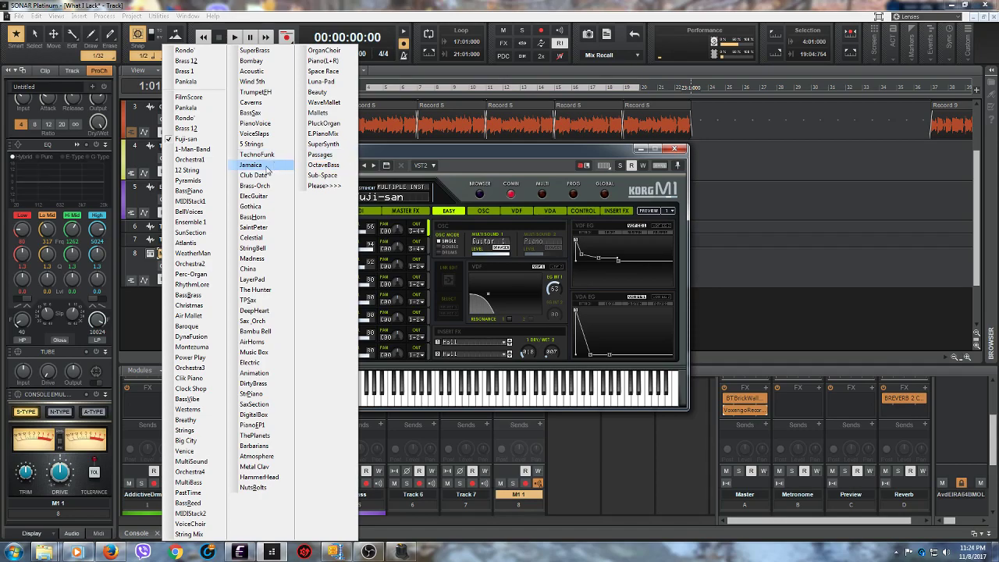
click(200, 172)
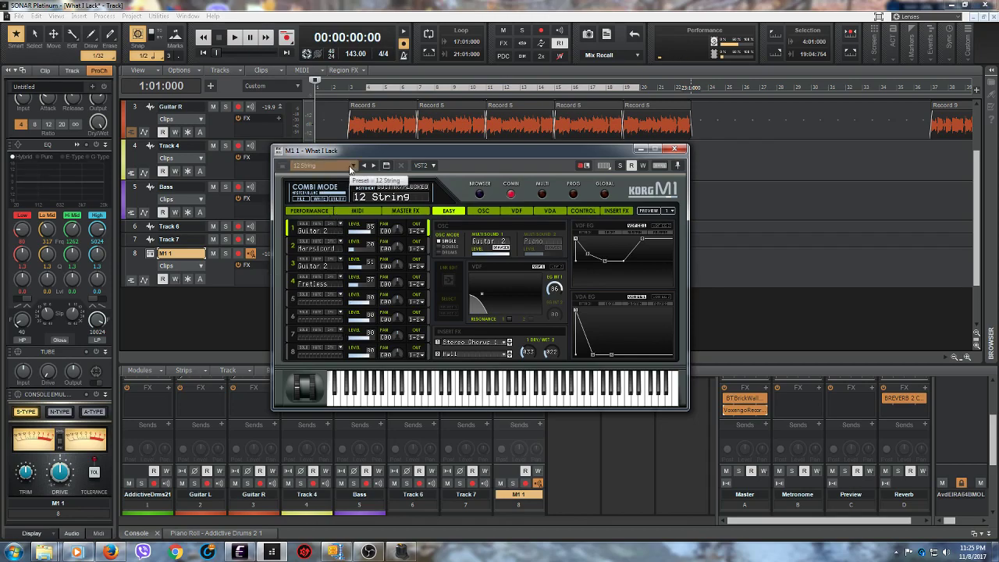
click(345, 170)
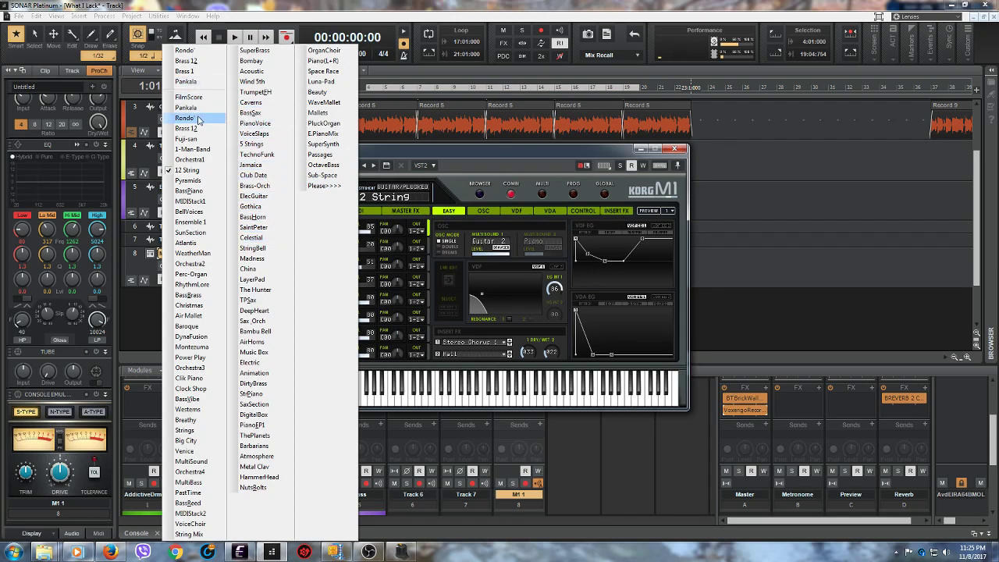
click(198, 96)
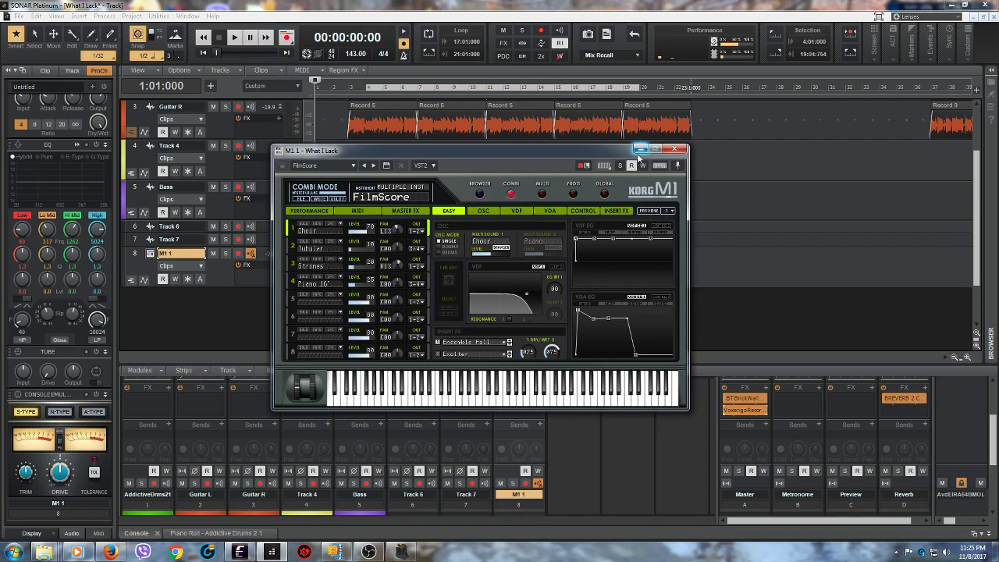
click(641, 149)
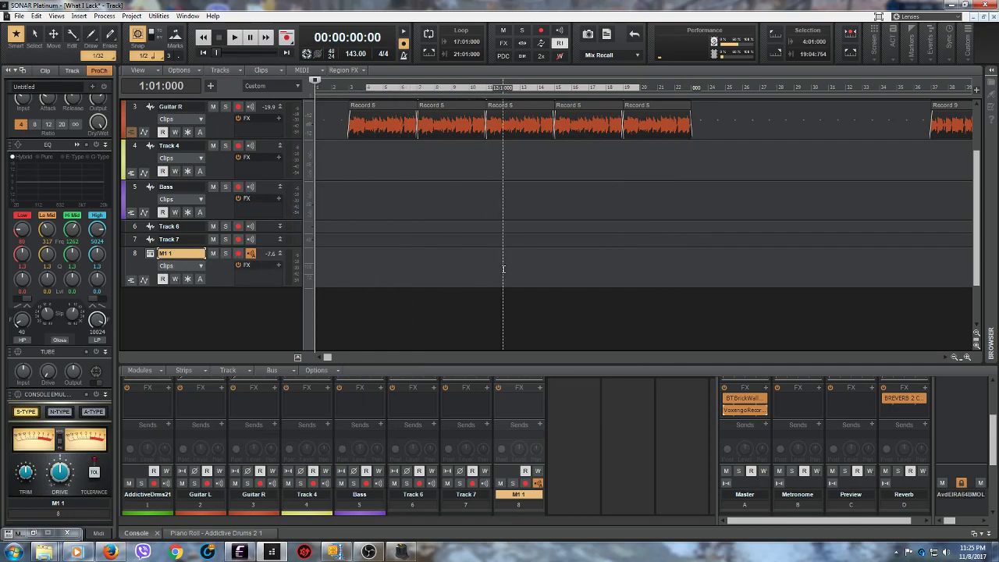
Step: Examine the drum and Guitar L clips around measures 7 to 11 with taller tracks and an enlarged time scale
scroll(437, 265, up, 3)
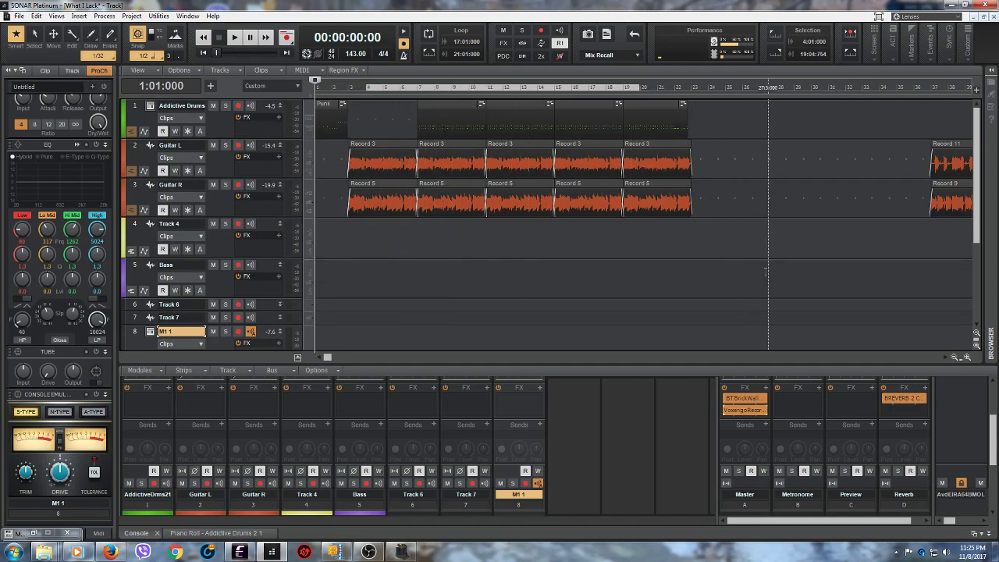
drag(975, 339, 968, 147)
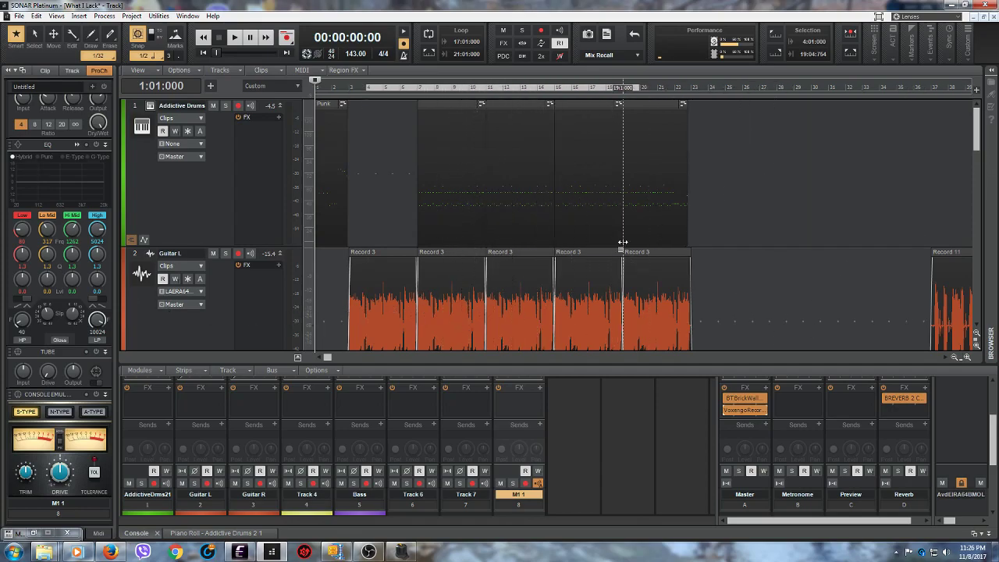
scroll(383, 280, down, 2)
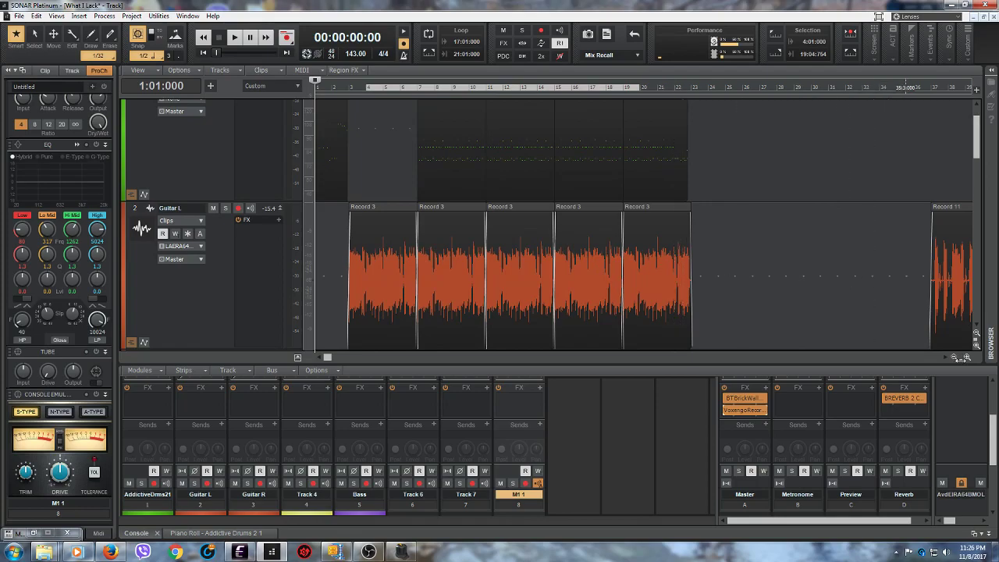
click(966, 357)
click(966, 357)
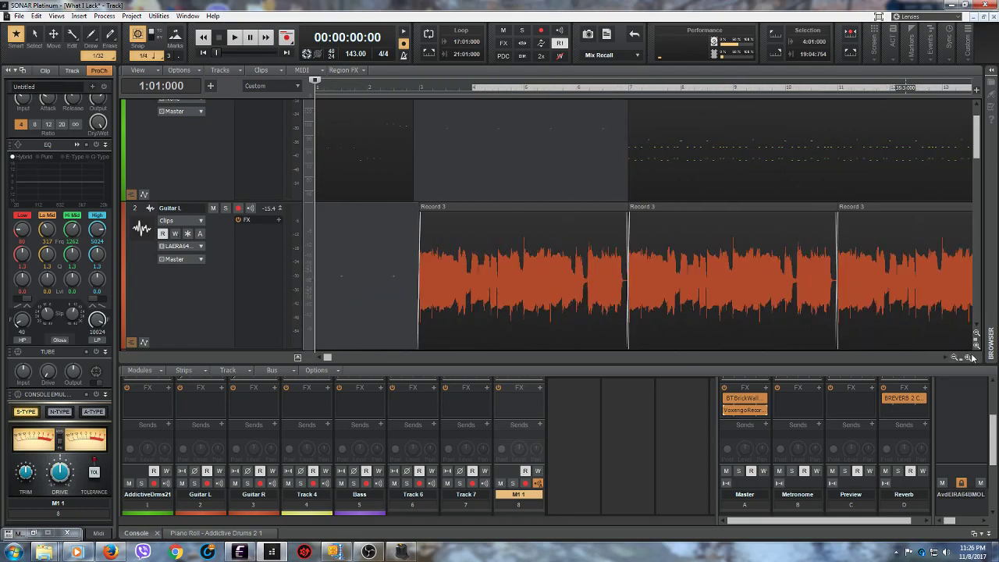
click(968, 357)
click(968, 357)
click(967, 357)
click(967, 357)
drag(959, 357, 943, 364)
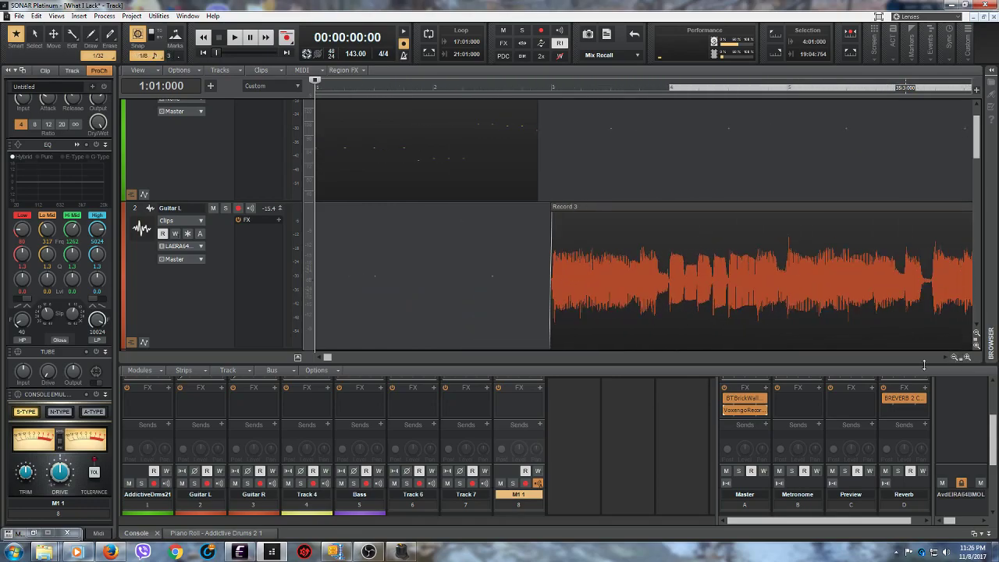
drag(328, 359, 386, 357)
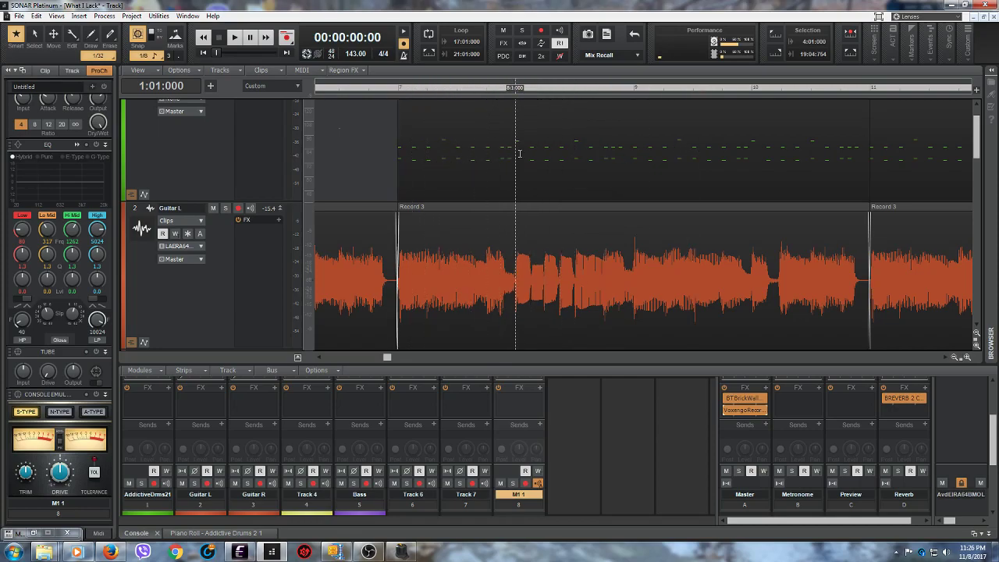
Step: Show the Addictive Drums 2 piano roll and audition and select its C3 notes, followed by its D3 notes
click(218, 533)
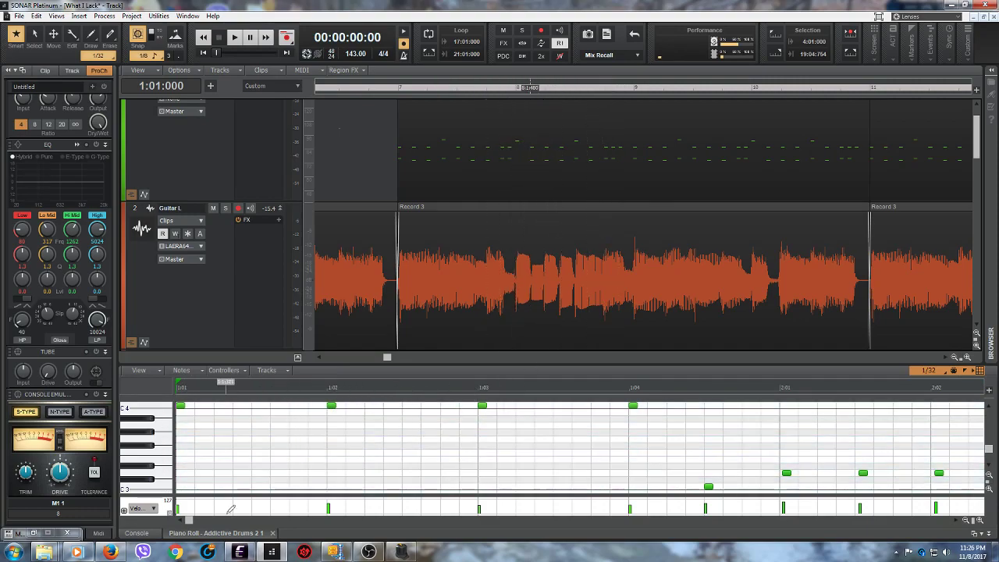
drag(189, 523, 200, 523)
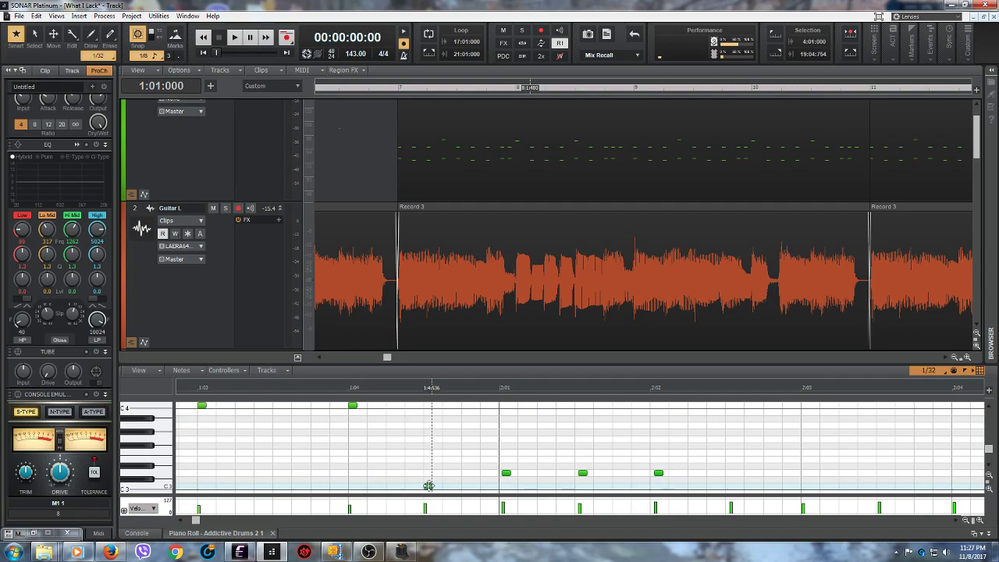
click(163, 488)
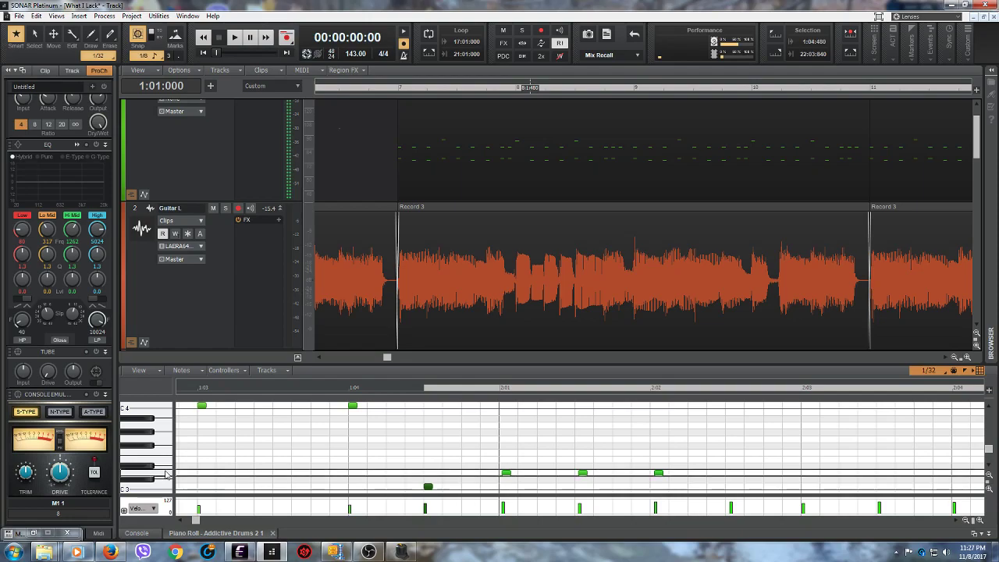
click(165, 474)
click(506, 473)
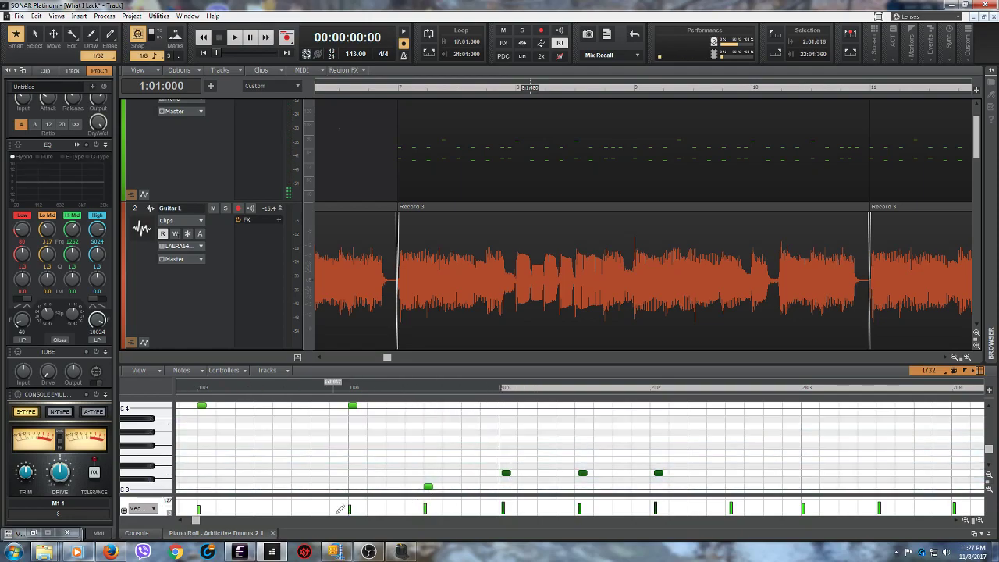
Step: Audition and select the C4 notes in measure 1 of the drum piano roll and play the project from the start
drag(195, 521, 188, 521)
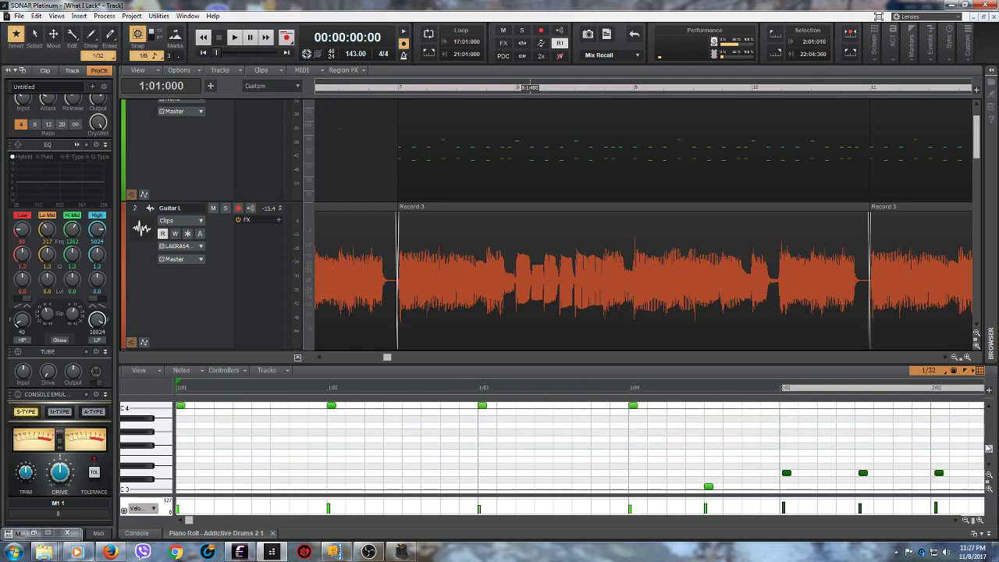
drag(990, 449, 991, 448)
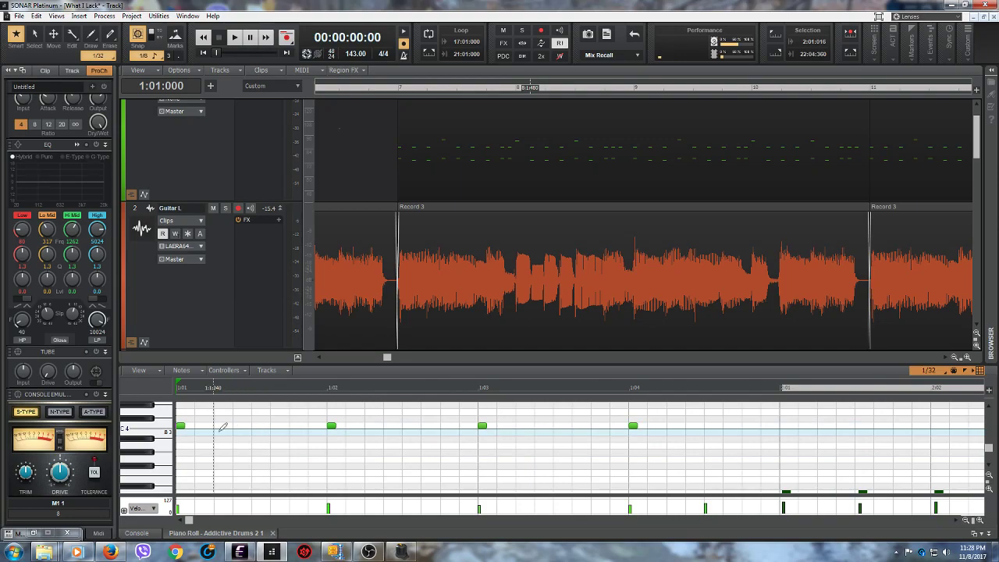
click(162, 427)
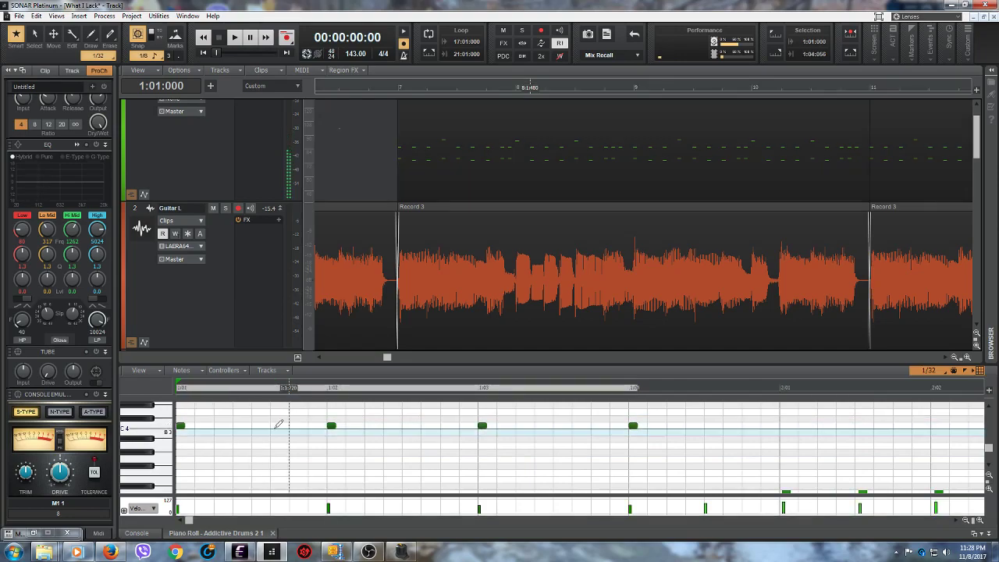
scroll(991, 449, down, 1)
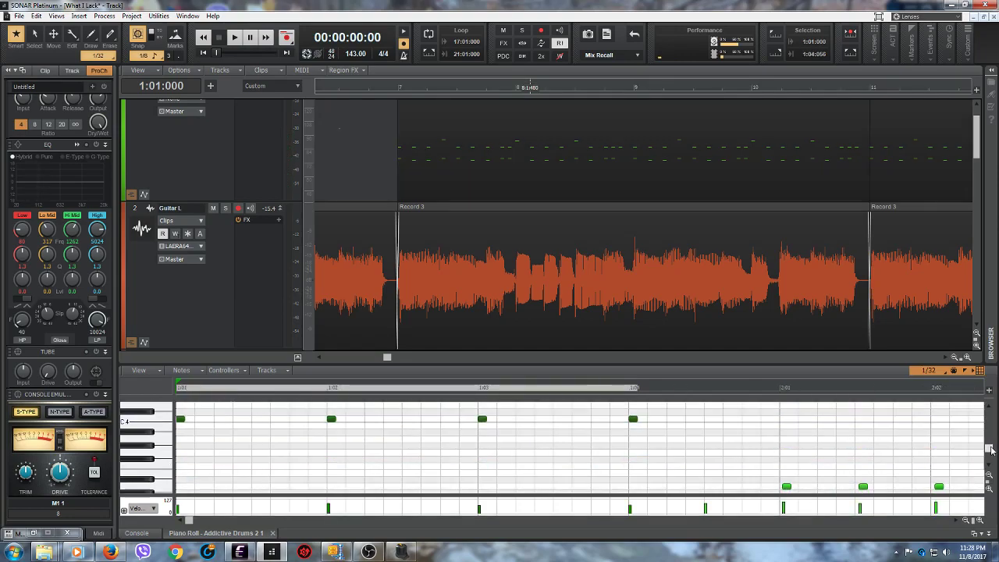
scroll(991, 450, down, 2)
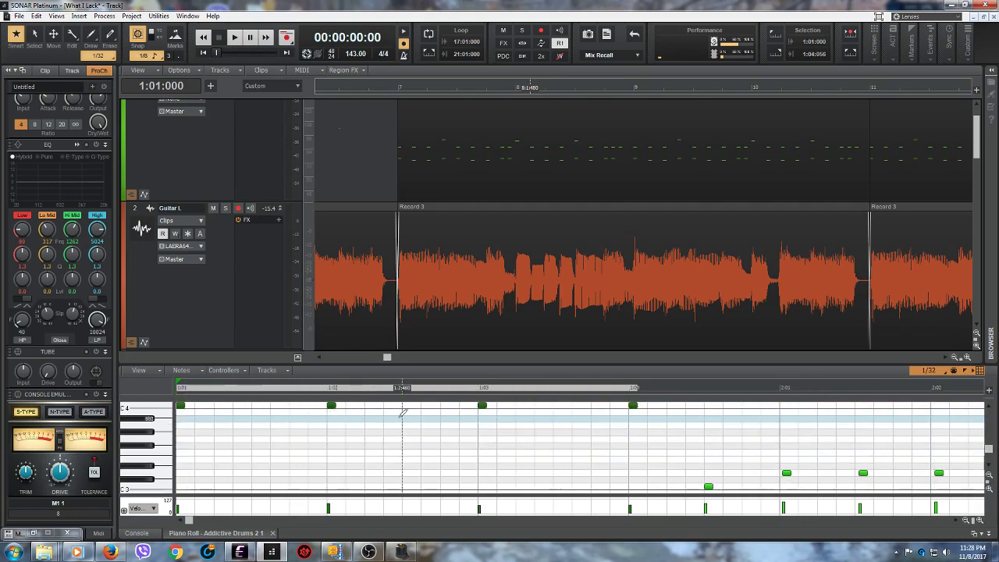
click(235, 38)
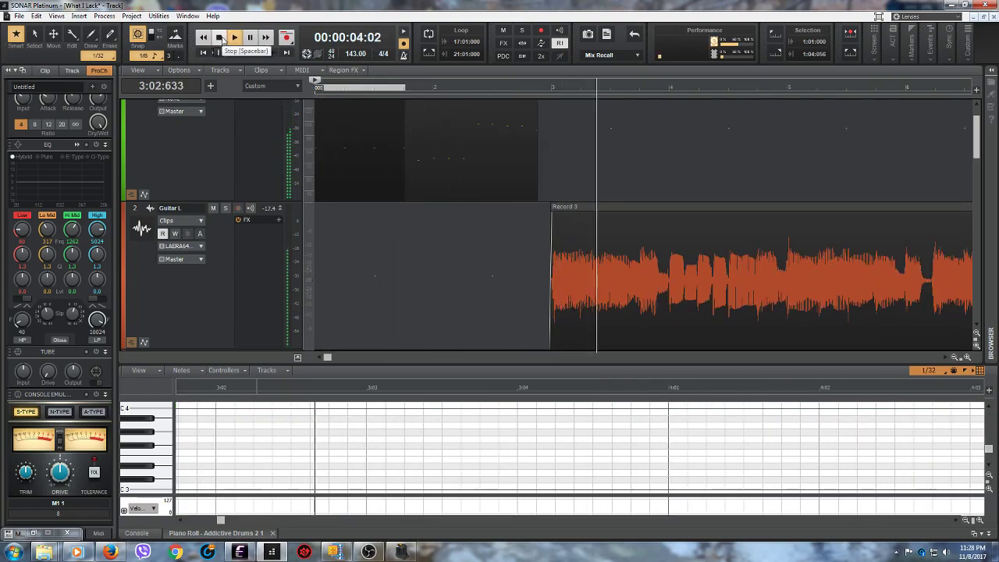
Step: Stop playback, open the Addictive Drums 2 instrument and show its Black Velvet kit gallery page
click(221, 38)
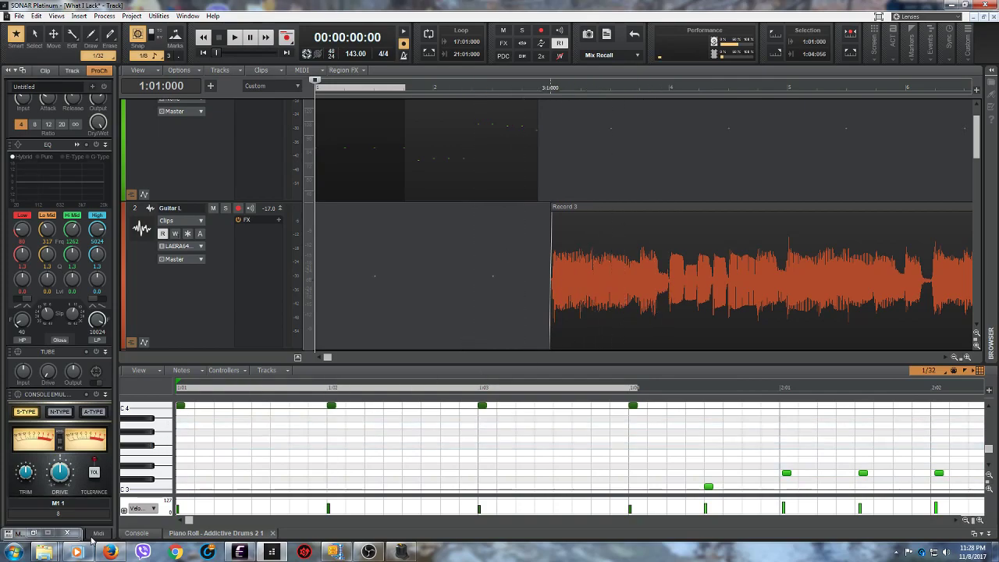
click(217, 162)
click(151, 108)
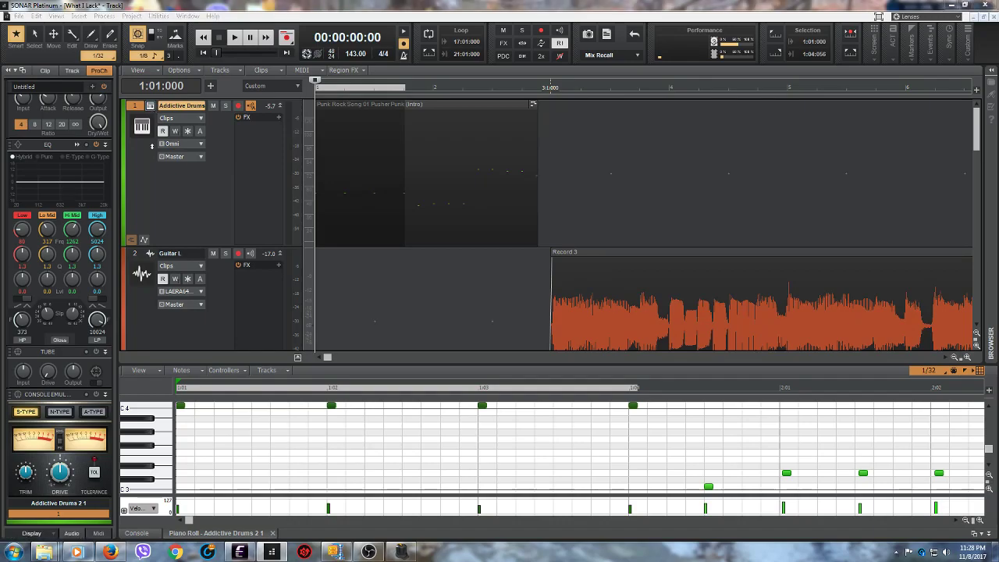
drag(621, 272, 505, 116)
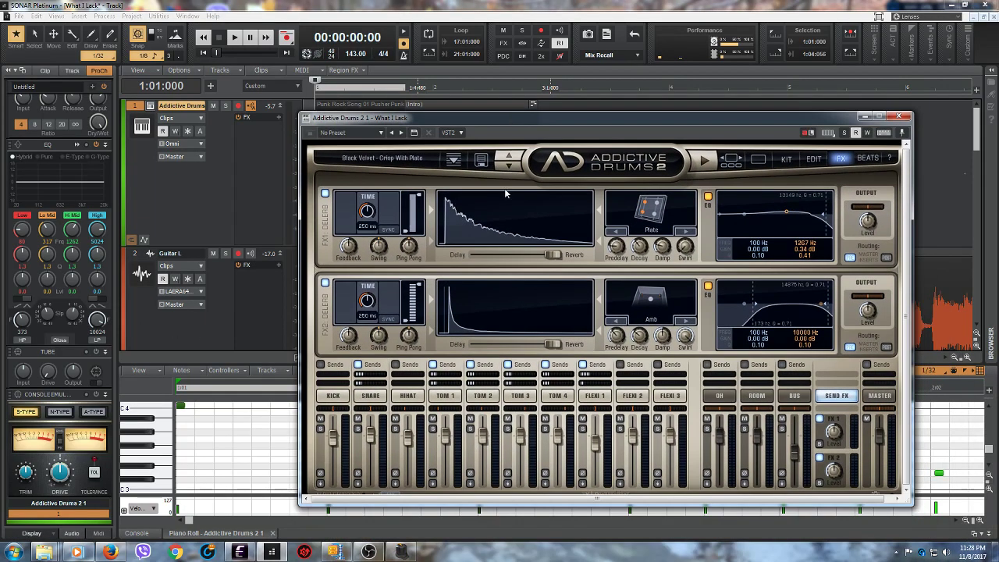
click(758, 160)
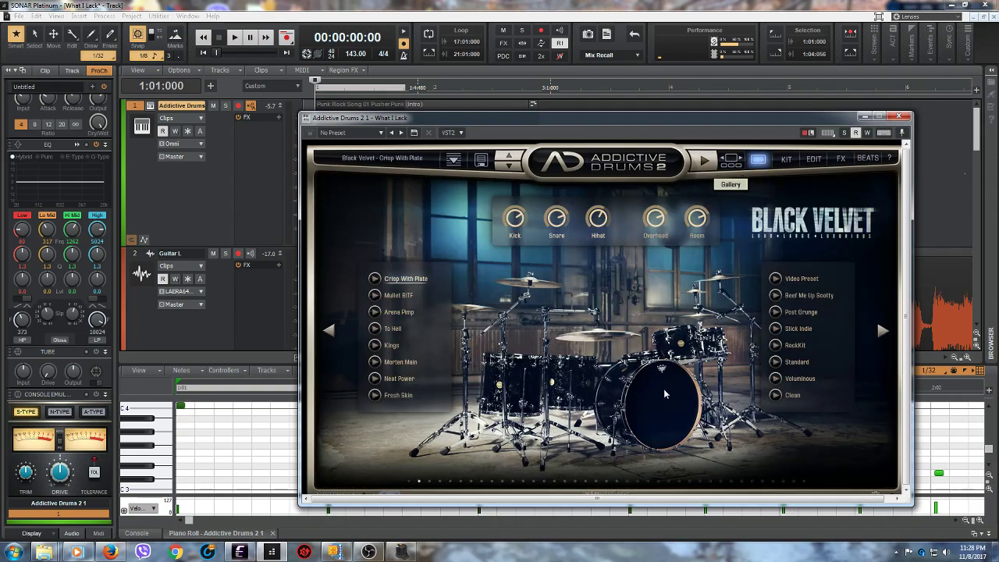
drag(603, 123, 405, 114)
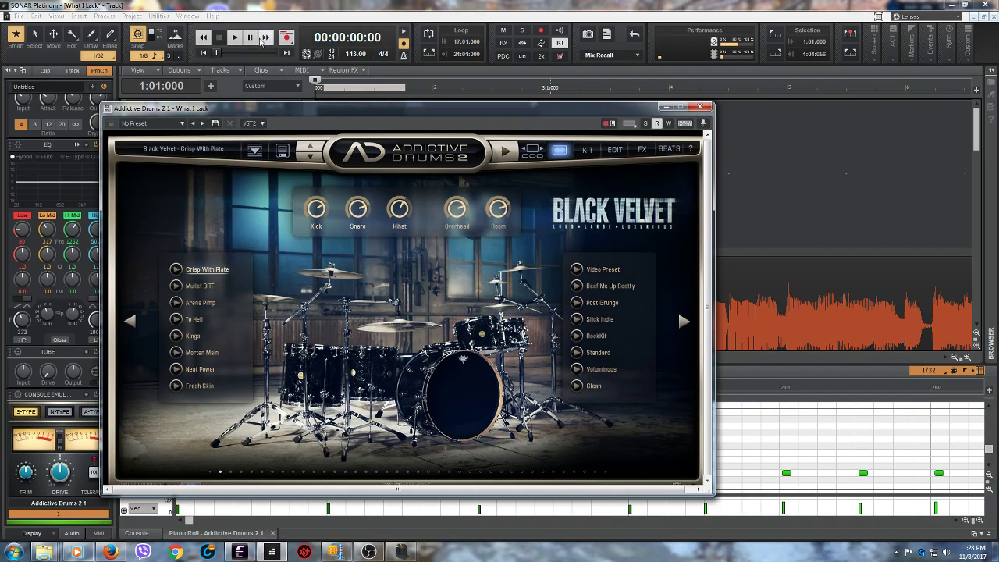
Step: Play the project from the start while watching the drum kit, close the instrument window and stop playback
click(233, 38)
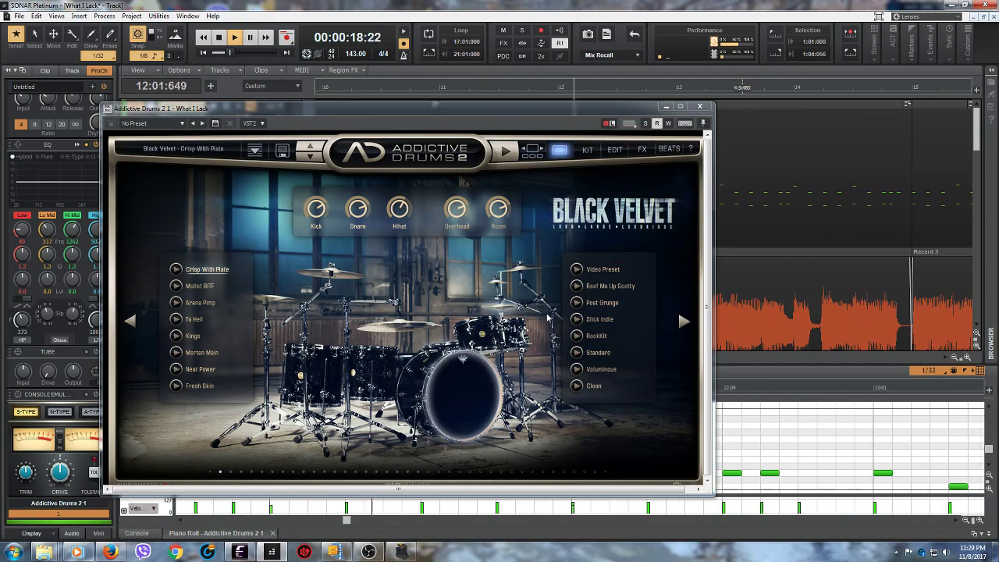
click(699, 106)
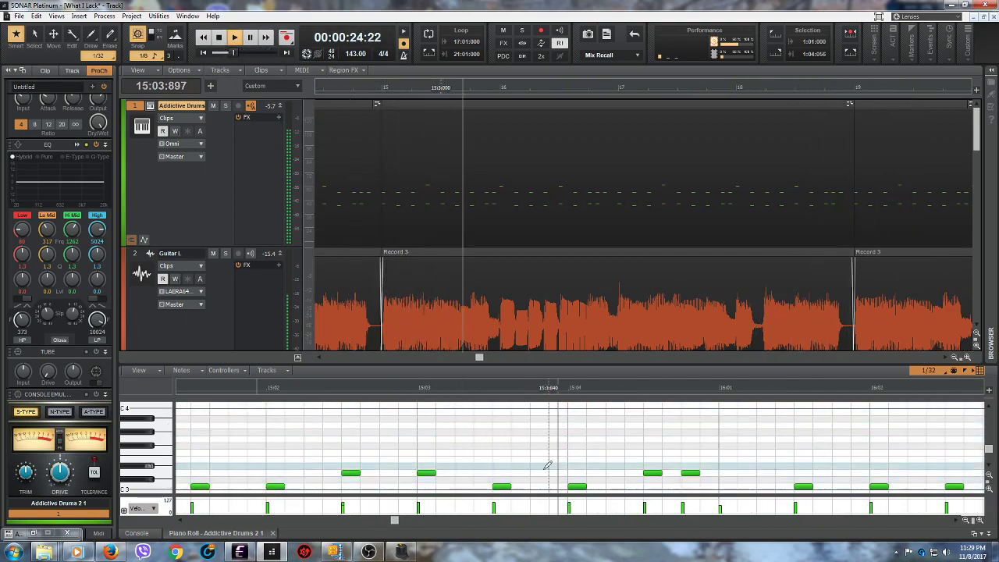
click(219, 38)
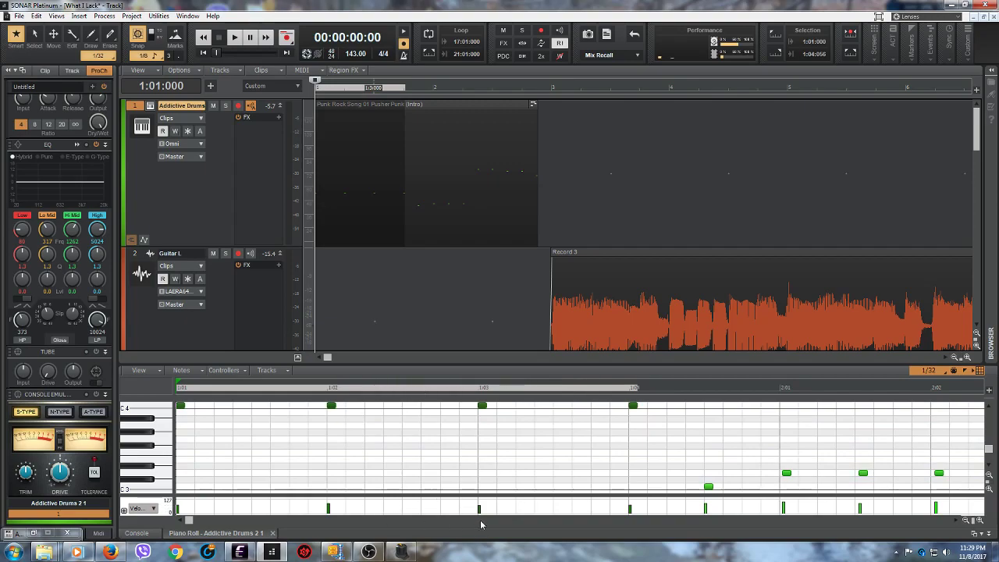
Step: Play the project from the start of measure 2 while watching its drum notes, and stop playback
mouse_move(192, 522)
mouse_down()
mouse_move(208, 528)
mouse_move(198, 521)
mouse_up()
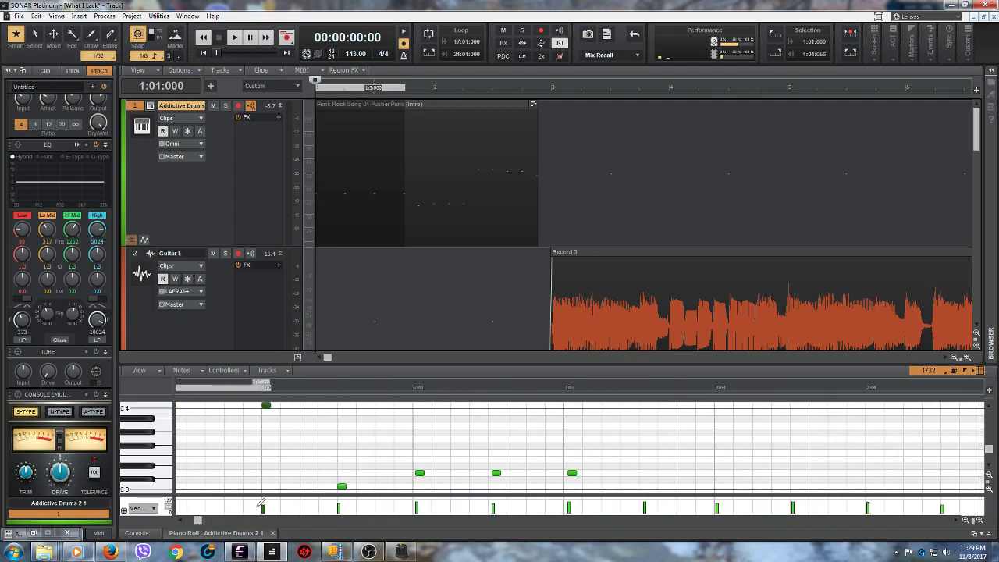
click(418, 436)
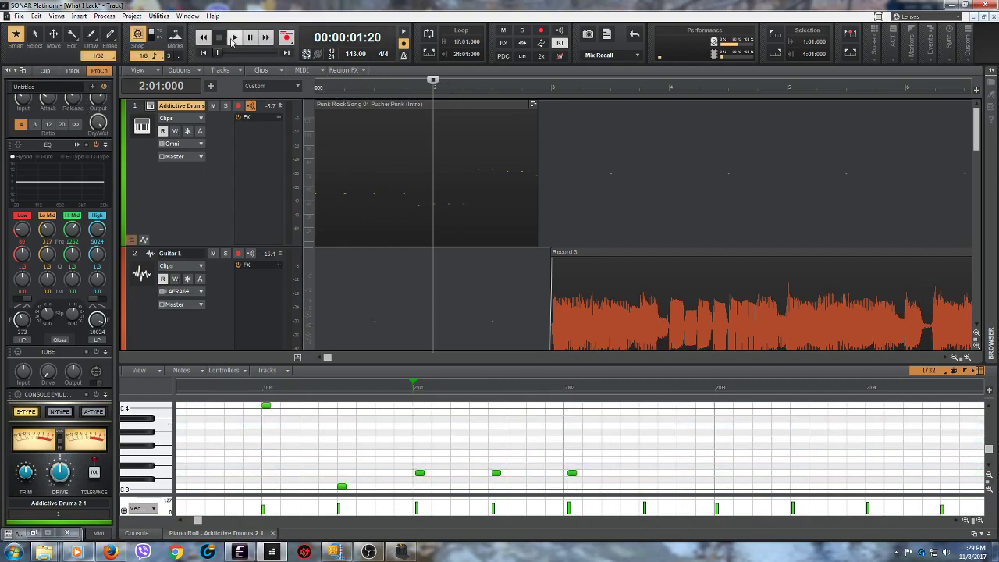
click(235, 39)
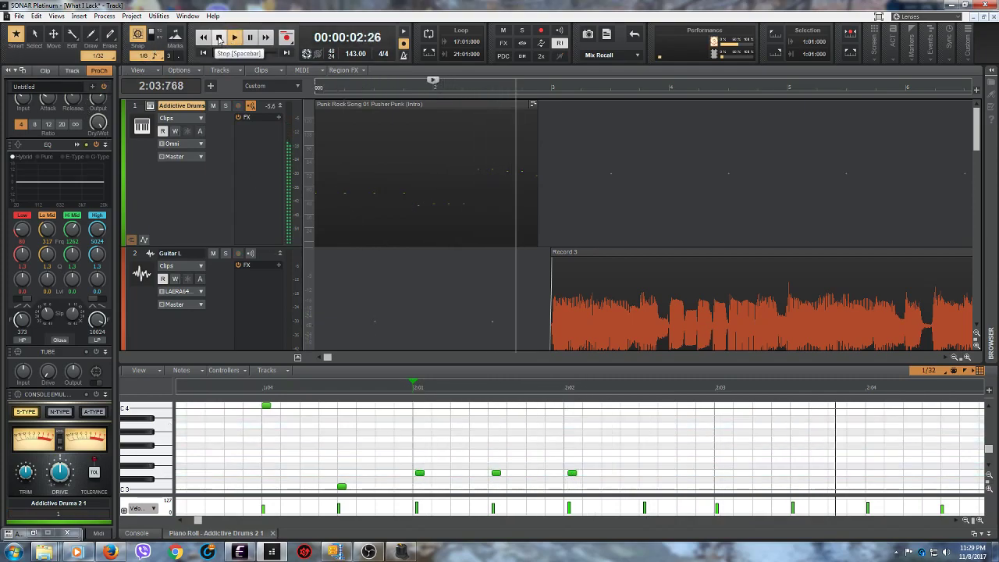
key(space)
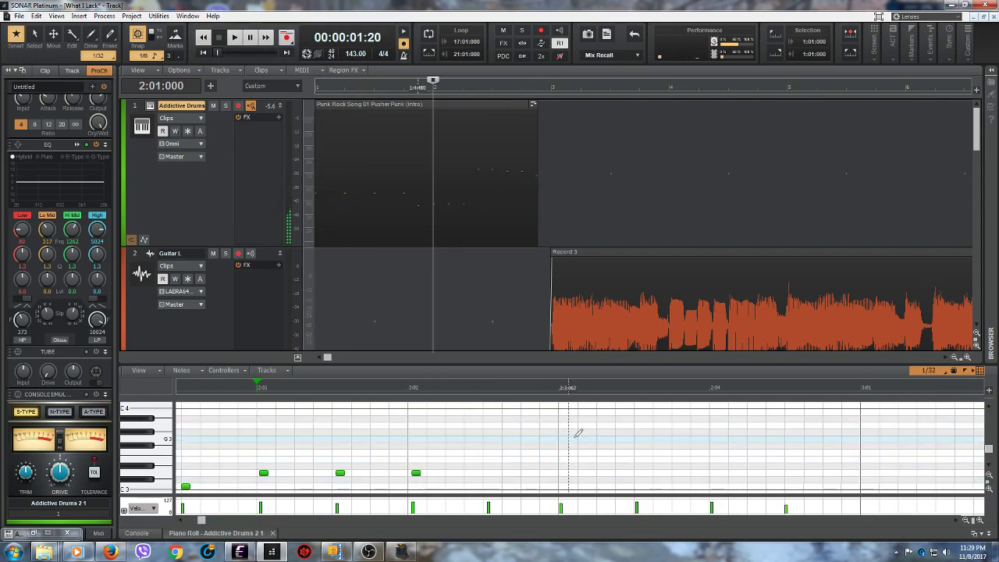
Step: Try filling the gaps between the D3 drum notes in beat 1 of measure 2, audition the pattern and erase the added notes
drag(279, 472, 292, 472)
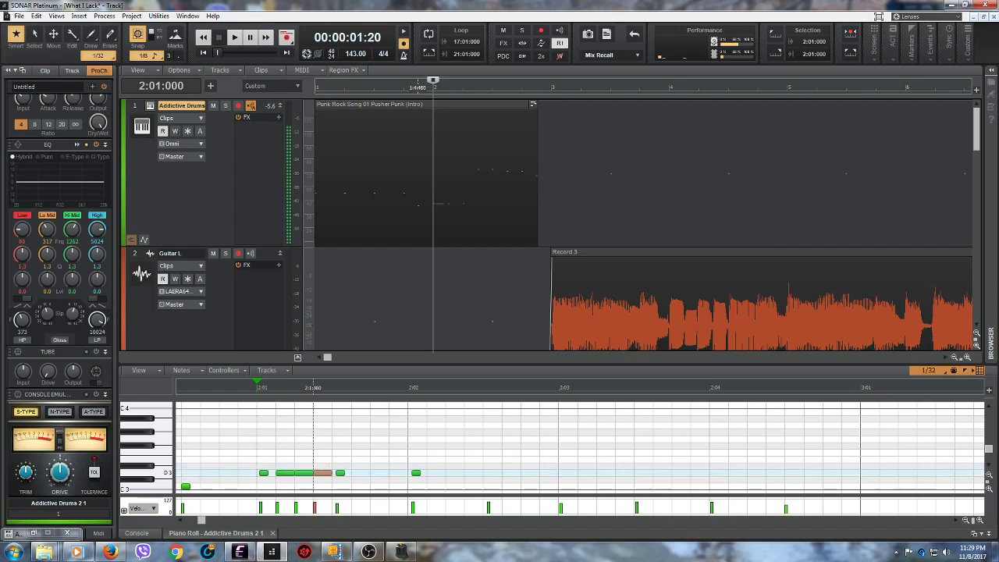
drag(352, 472, 370, 472)
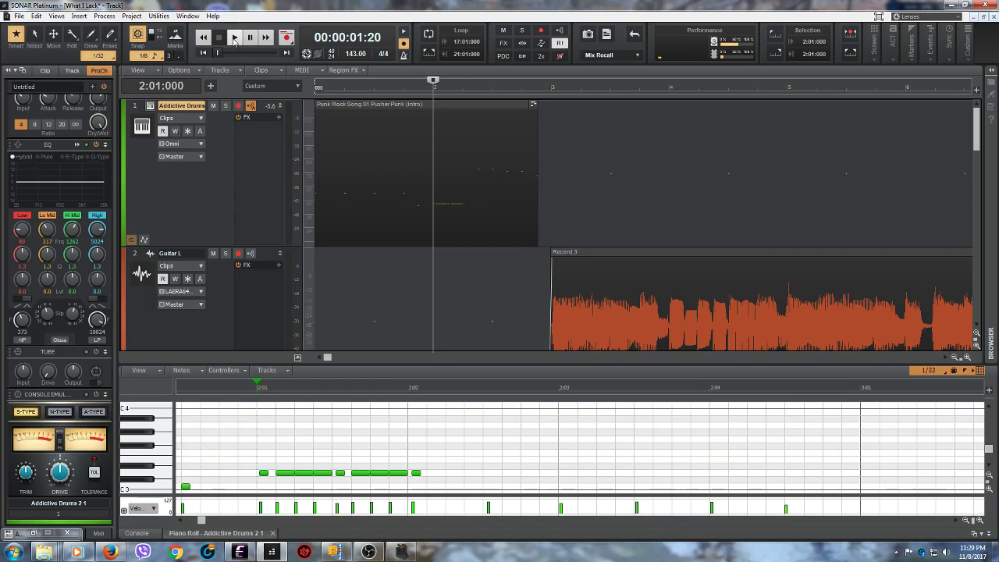
click(236, 39)
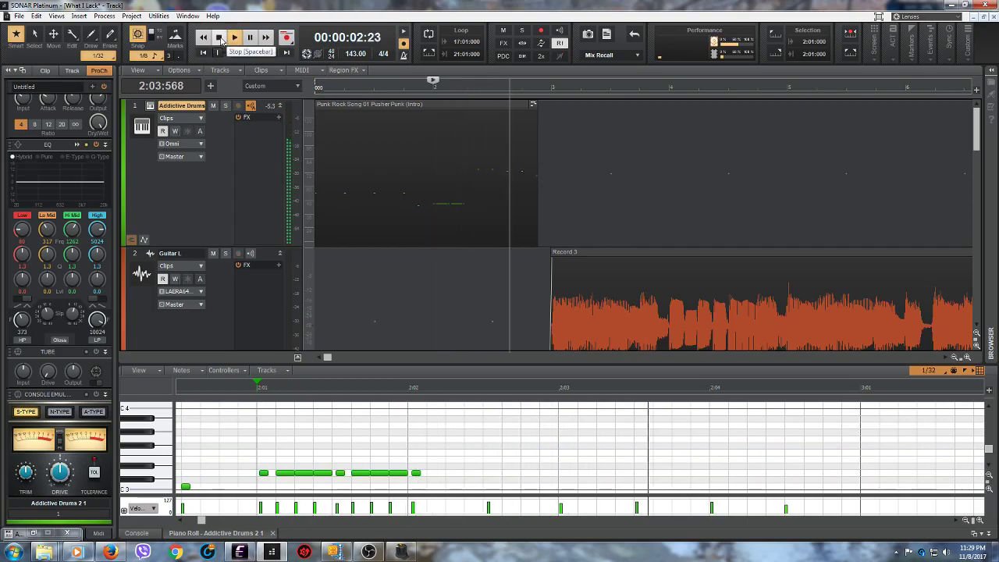
click(220, 38)
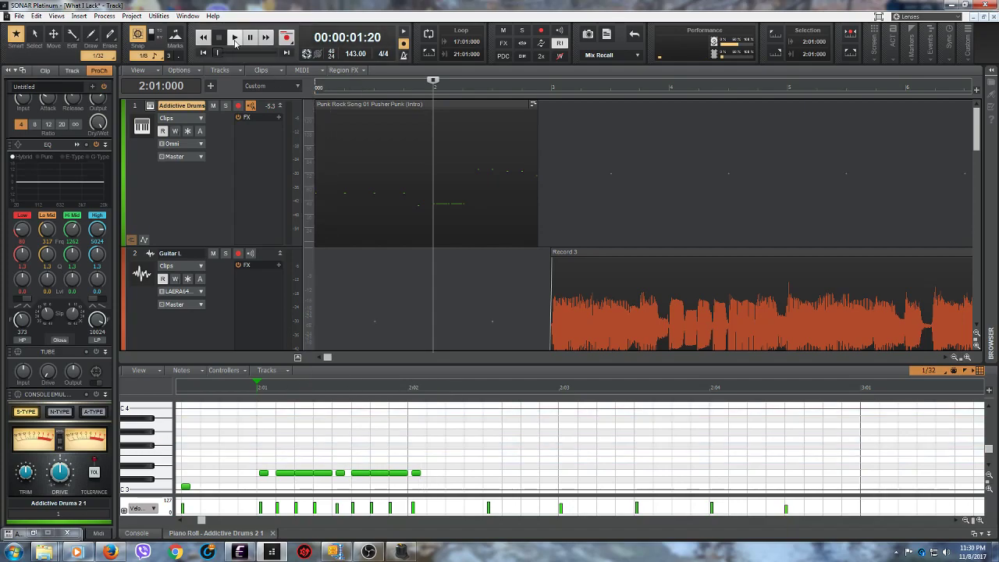
click(235, 41)
click(220, 38)
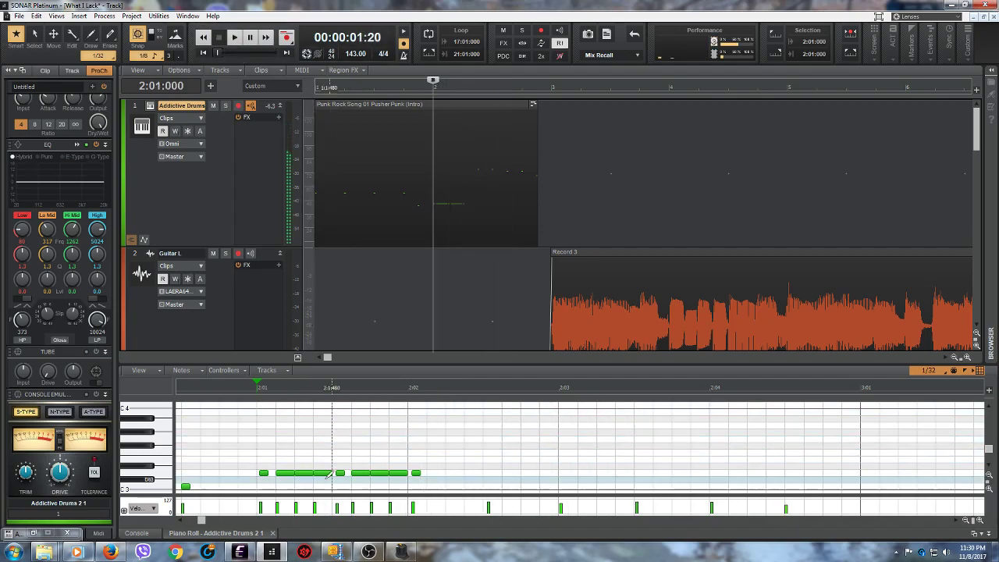
drag(279, 473, 393, 459)
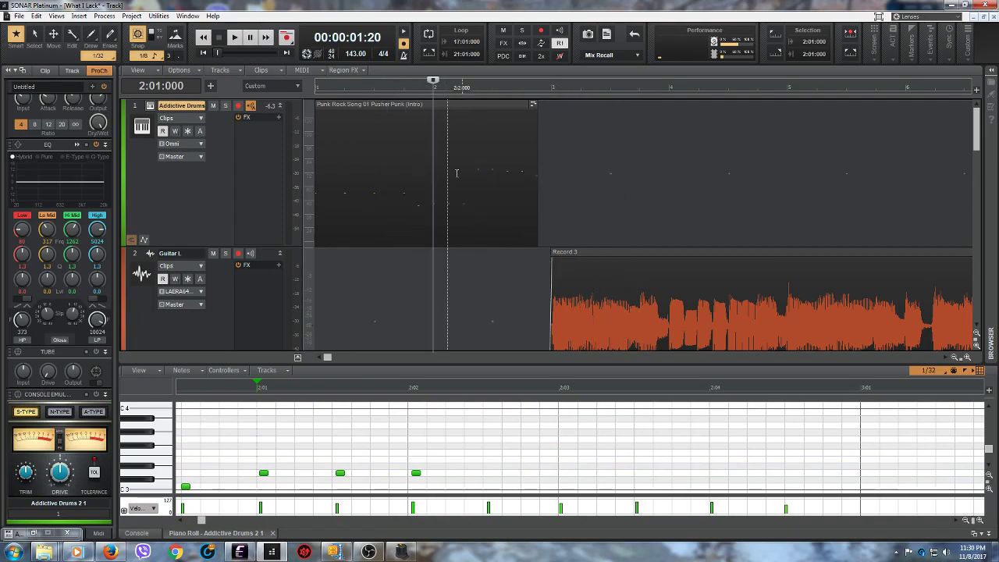
Step: Set the playback position to measure 3 and examine the Guitar L and Guitar R waveforms at an enlarged time scale
scroll(980, 149, down, 3)
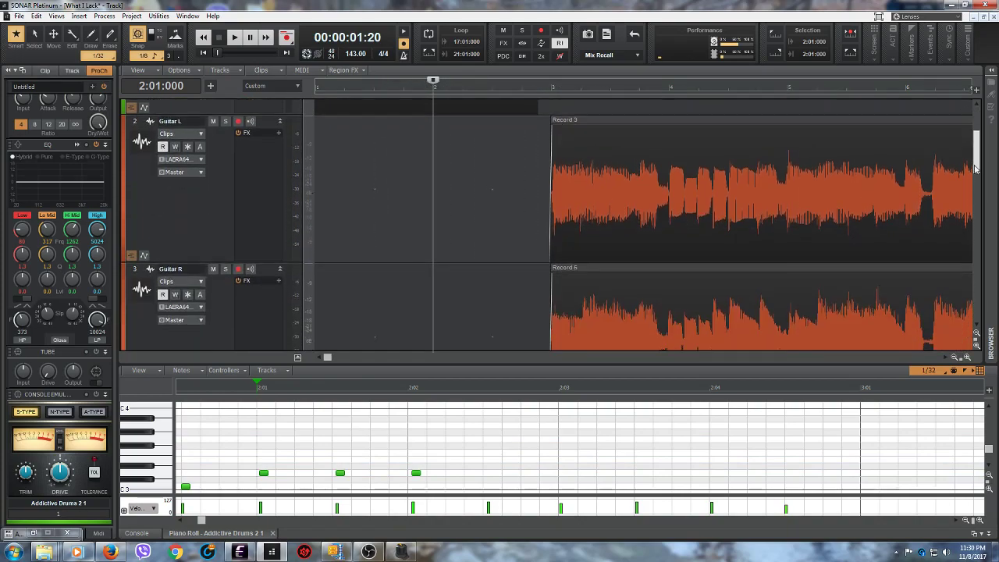
click(549, 235)
drag(328, 357, 341, 357)
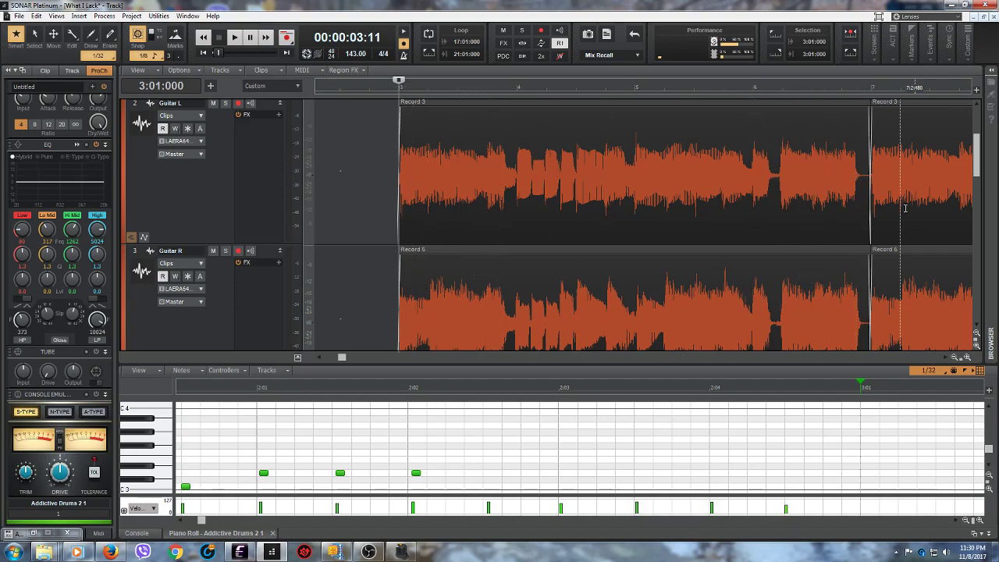
scroll(980, 173, down, 1)
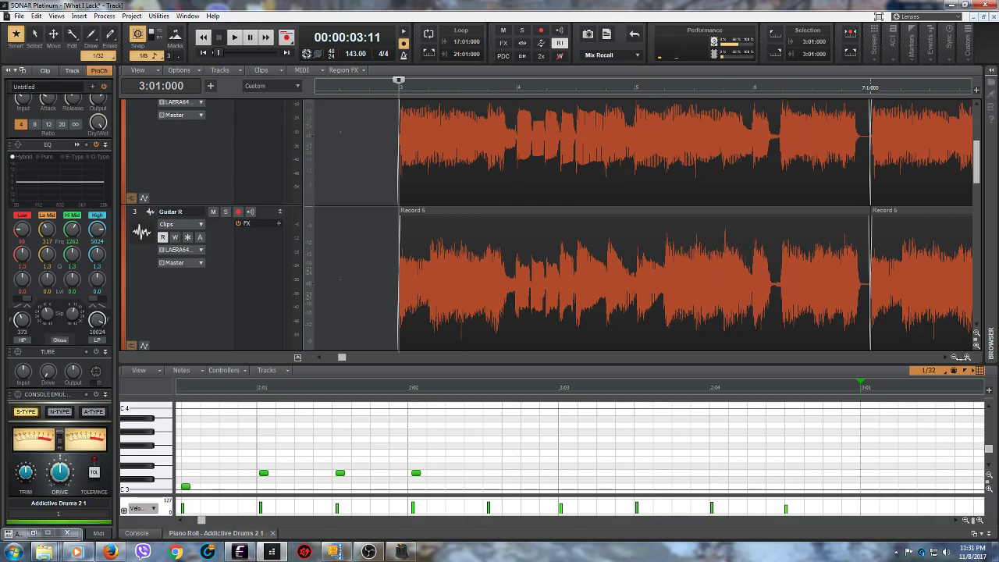
drag(960, 359, 976, 358)
drag(345, 358, 351, 358)
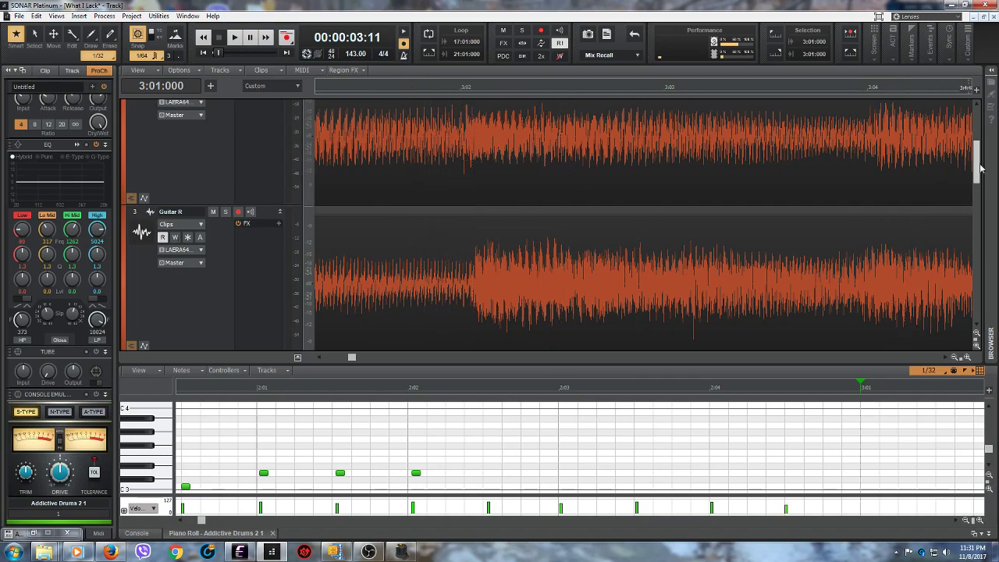
scroll(979, 171, up, 2)
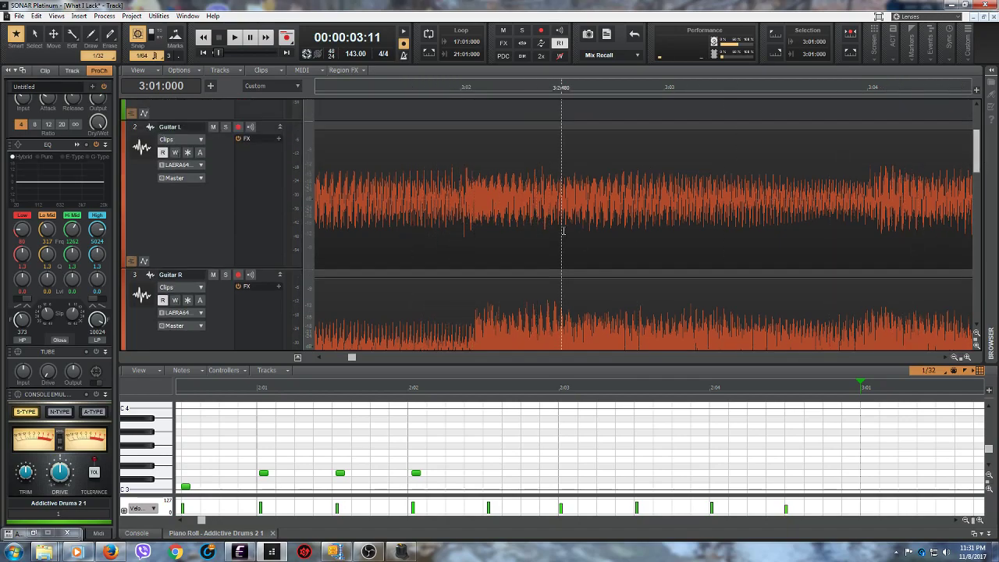
Step: Select a short section of the Guitar L clip from 3:02:481 to 3:02:540 and play the guitars briefly from measure 3
drag(562, 231, 575, 230)
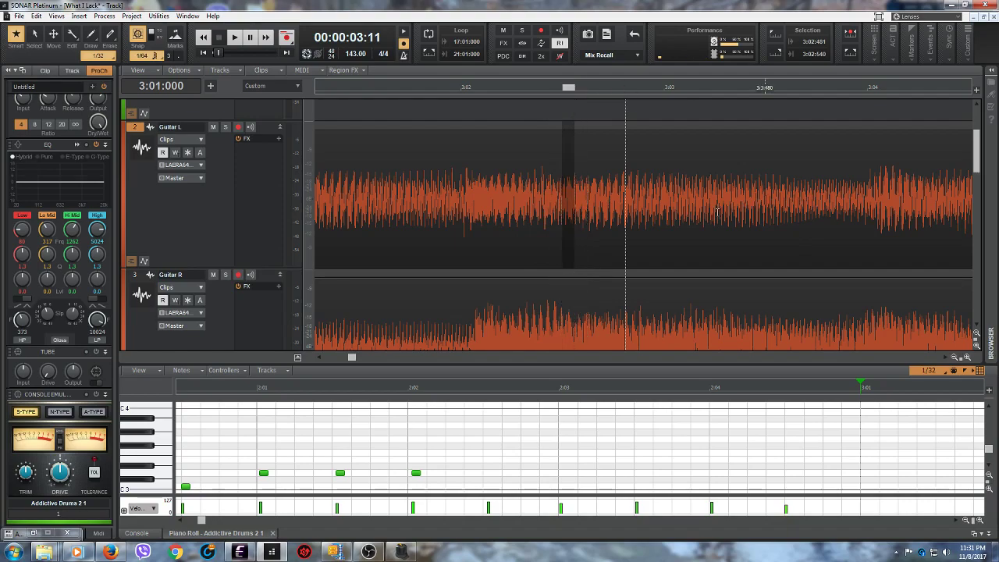
drag(960, 357, 893, 351)
drag(352, 357, 338, 357)
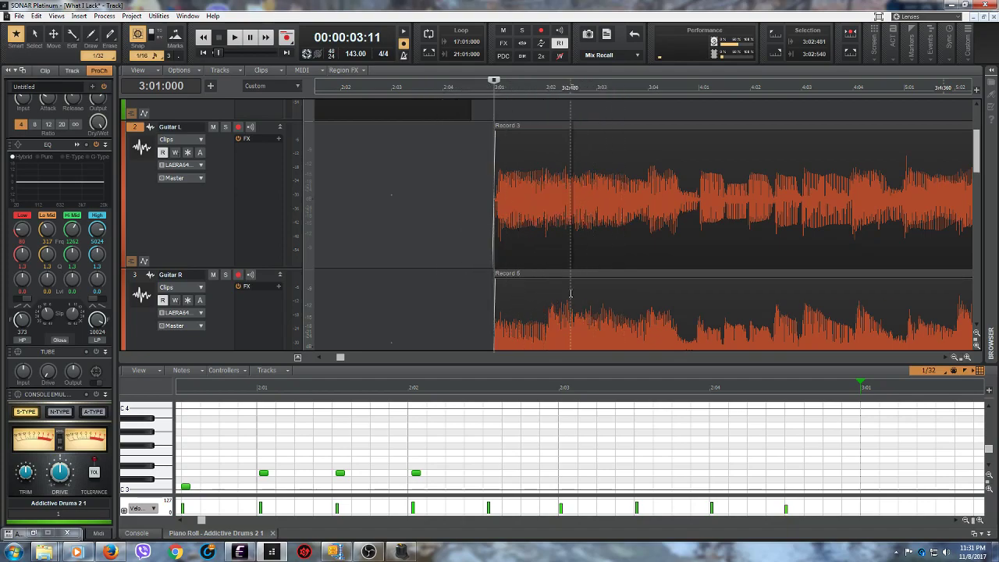
scroll(978, 168, down, 2)
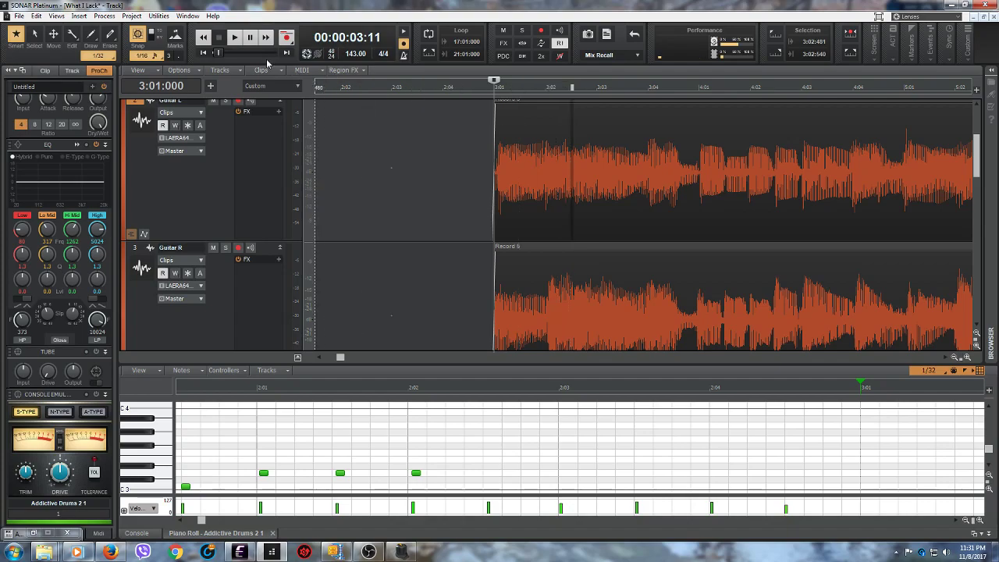
click(237, 40)
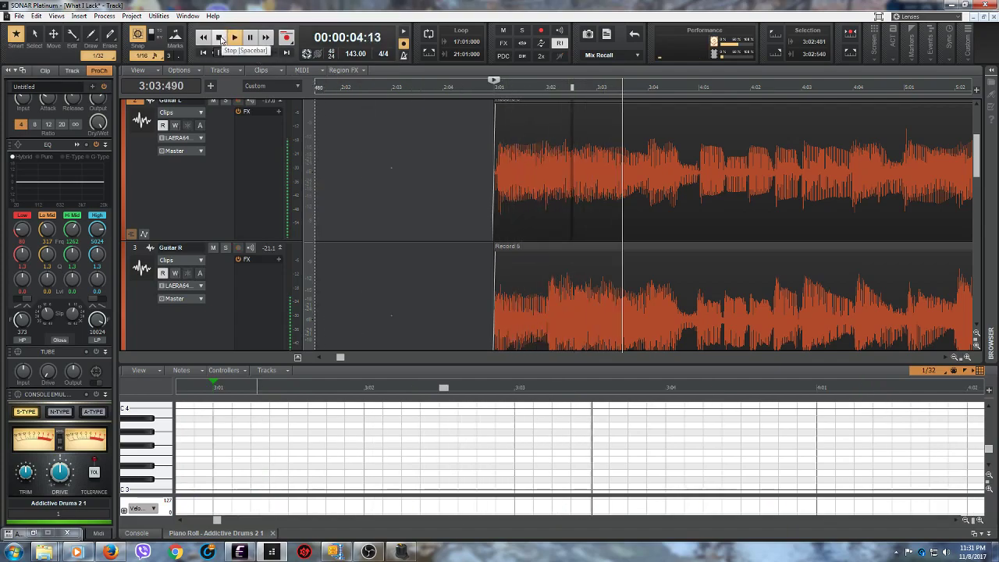
click(221, 39)
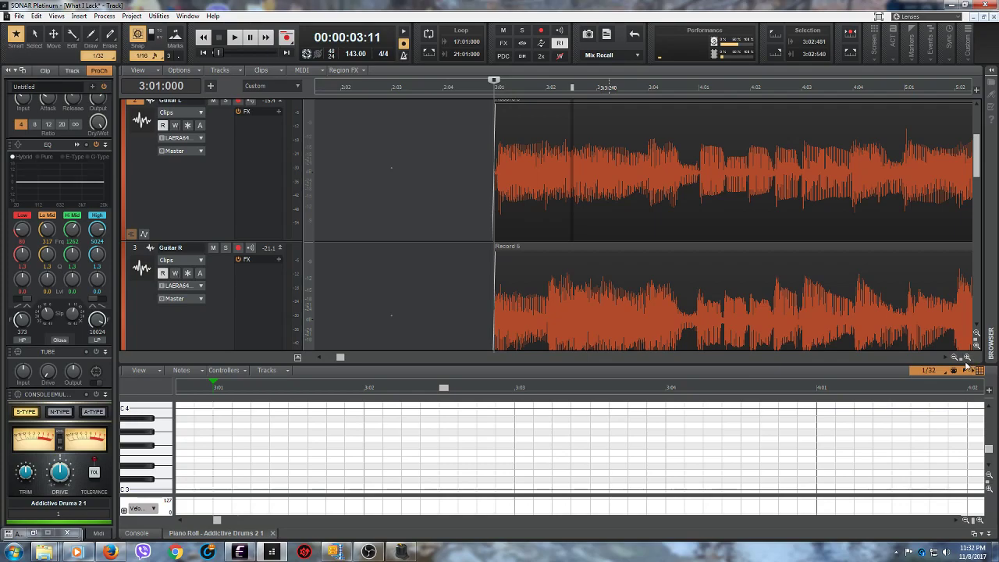
Step: Examine the start of the guitar clips at measure 3 and how the snap resolution follows the time scale
drag(961, 357, 926, 344)
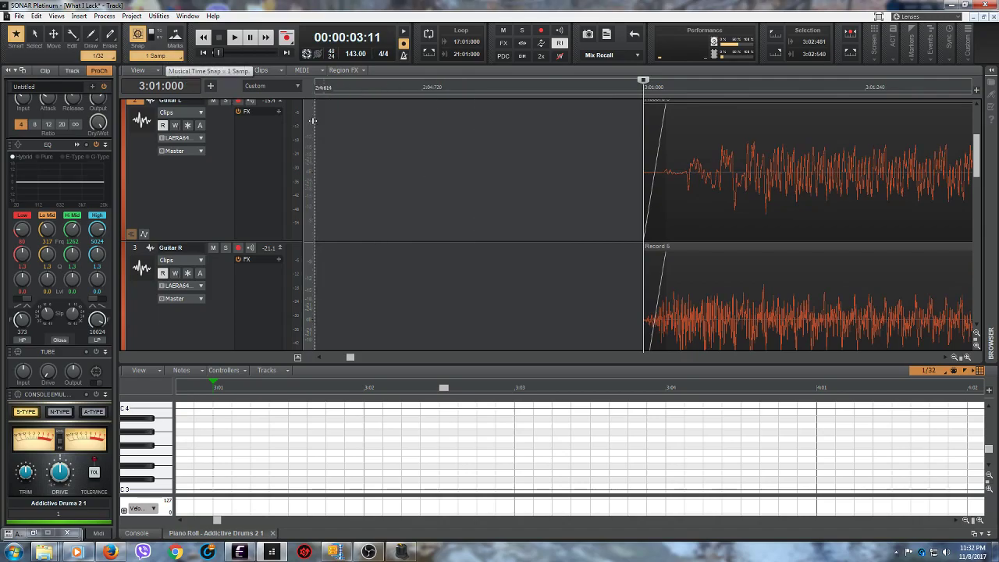
drag(350, 357, 351, 361)
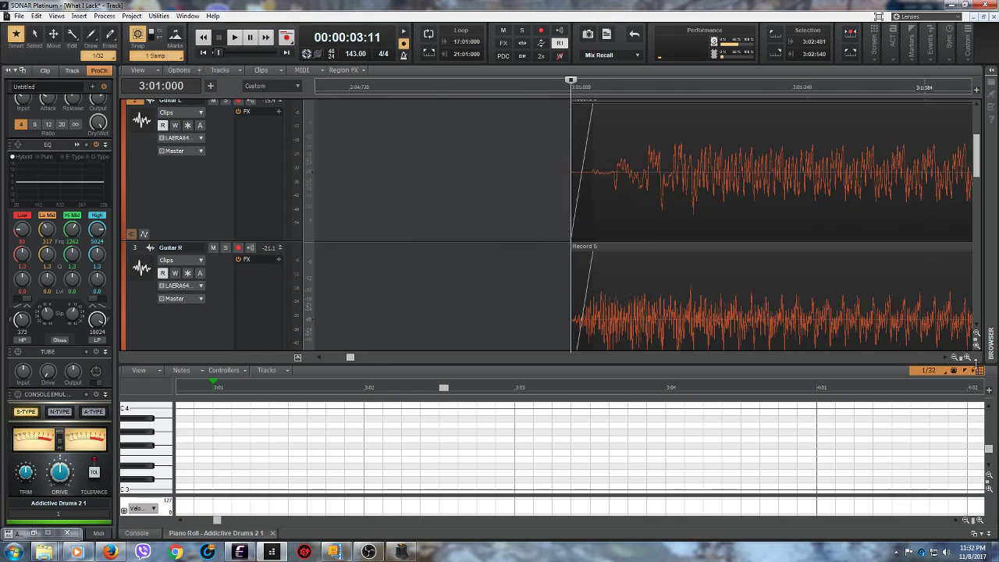
mouse_move(924, 348)
drag(925, 347, 914, 348)
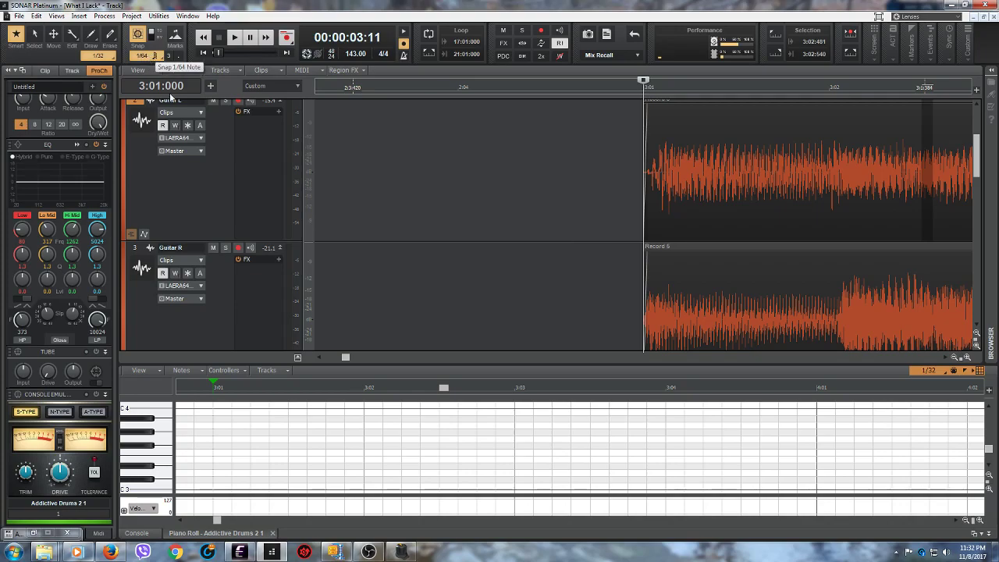
click(965, 357)
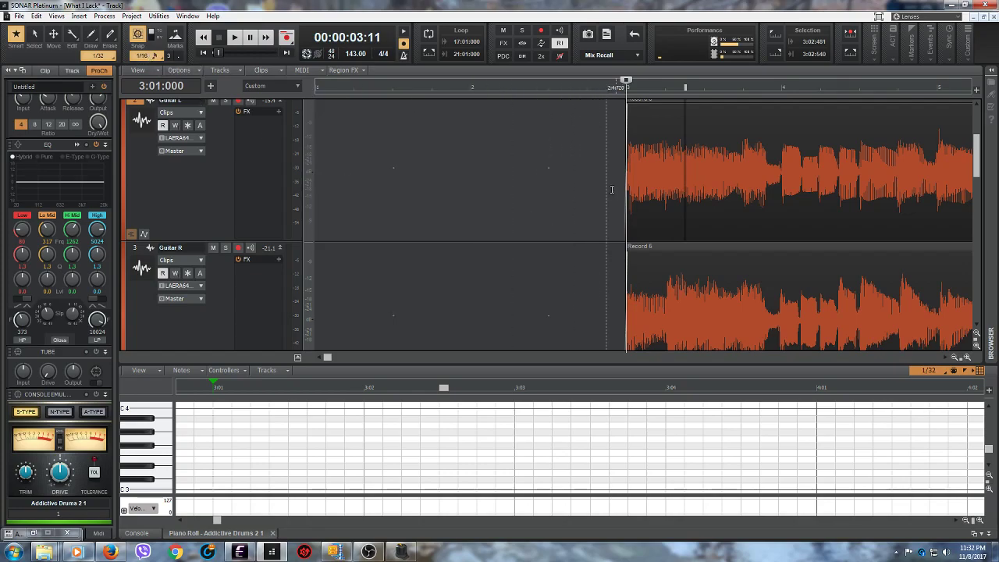
Step: Show the full arrangement of the drum and guitar clips with a smaller time scale and lower tracks
drag(329, 358, 348, 360)
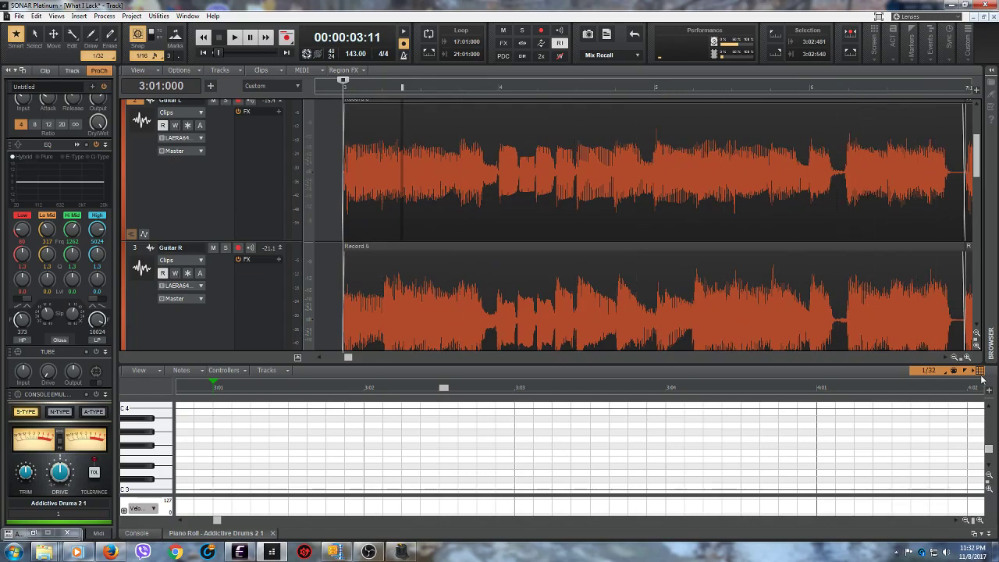
drag(960, 359, 900, 348)
drag(975, 336, 970, 300)
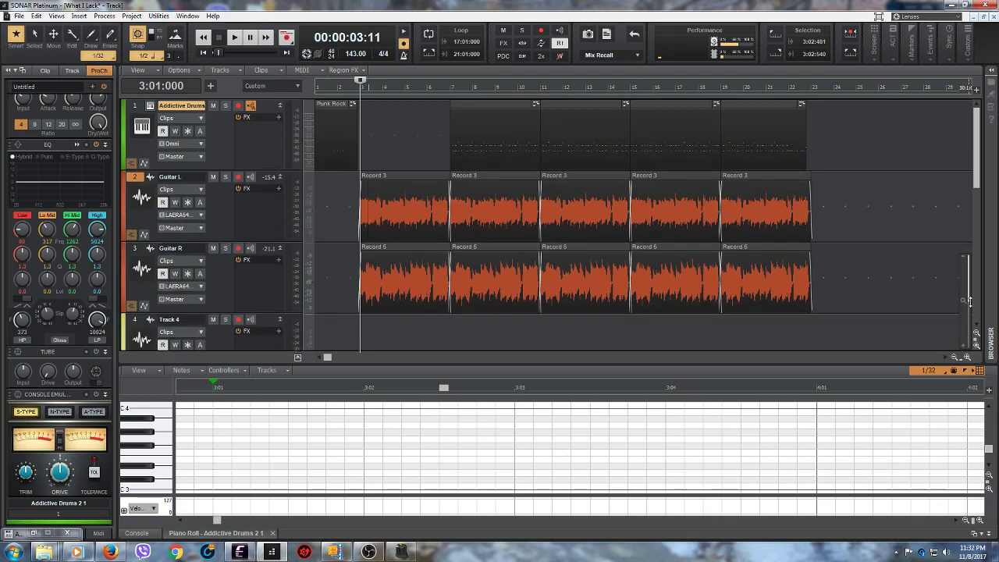
drag(977, 182, 980, 156)
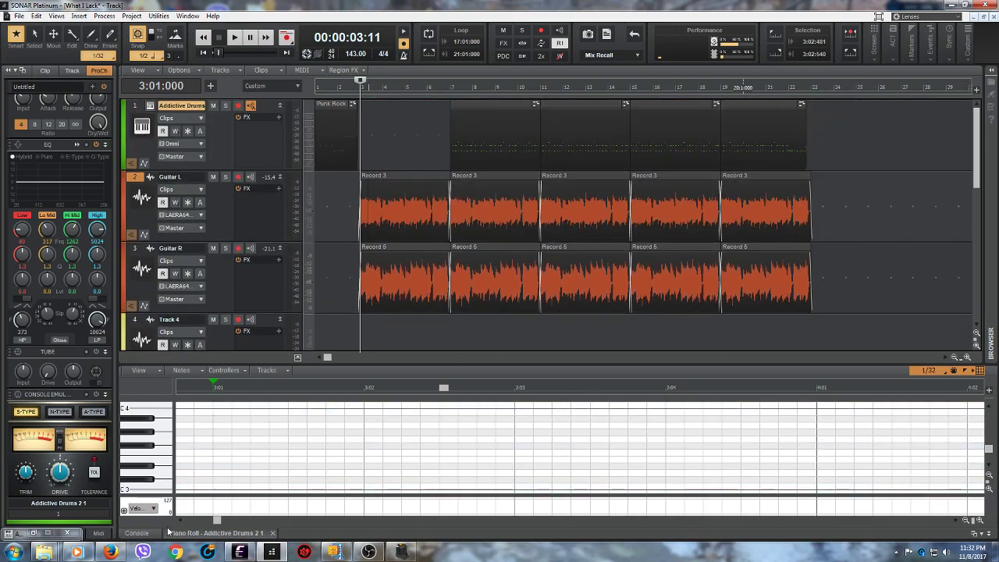
Step: Show the console's fader section and examine the ProChannel modules of the Addictive Drums track, from compressor to console emulator
click(138, 534)
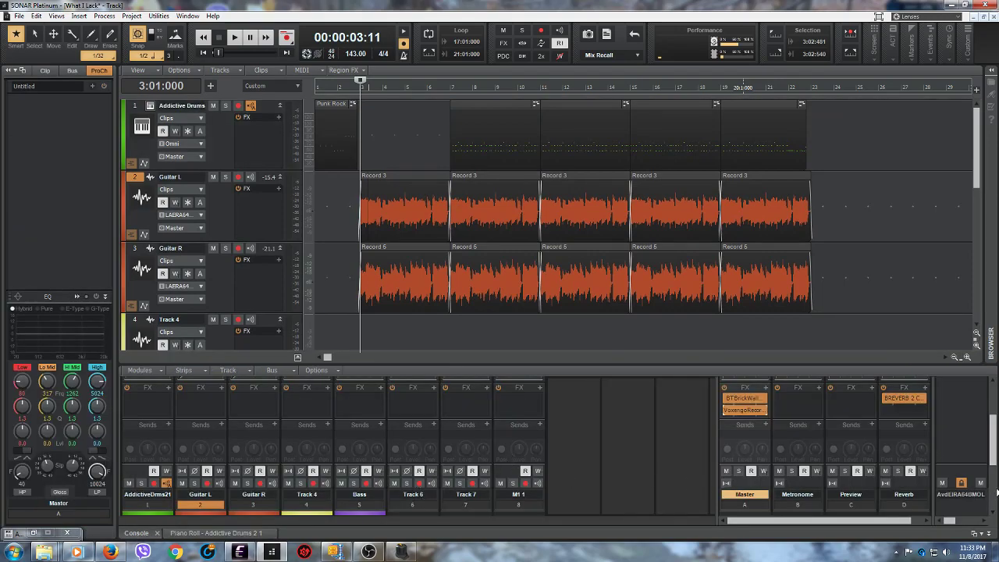
drag(992, 457, 987, 504)
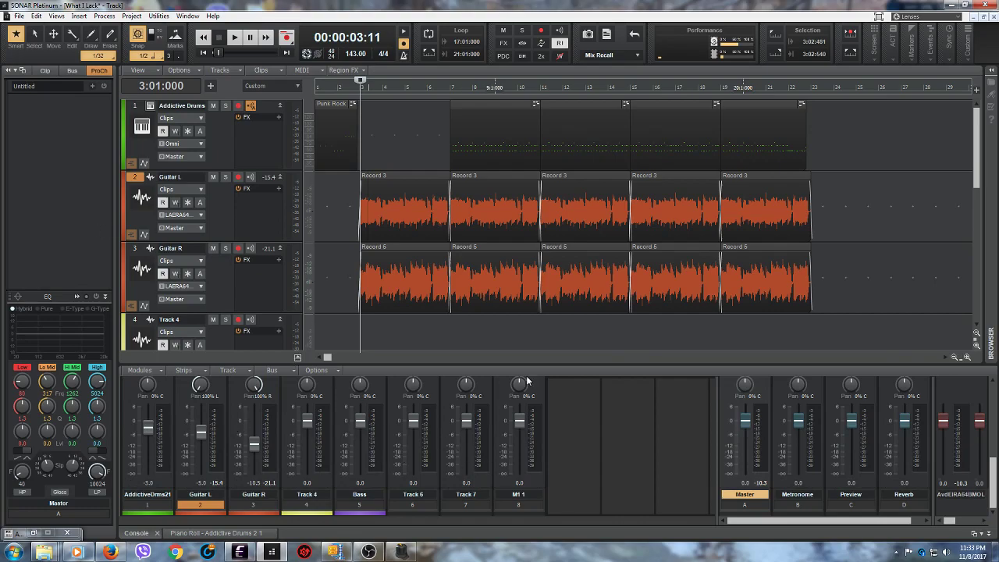
click(145, 497)
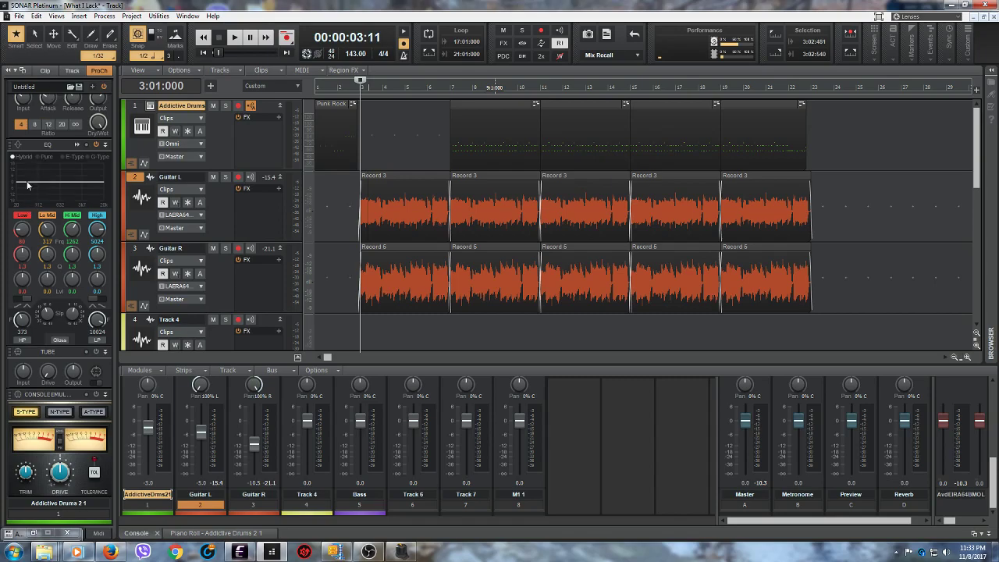
scroll(61, 148, up, 3)
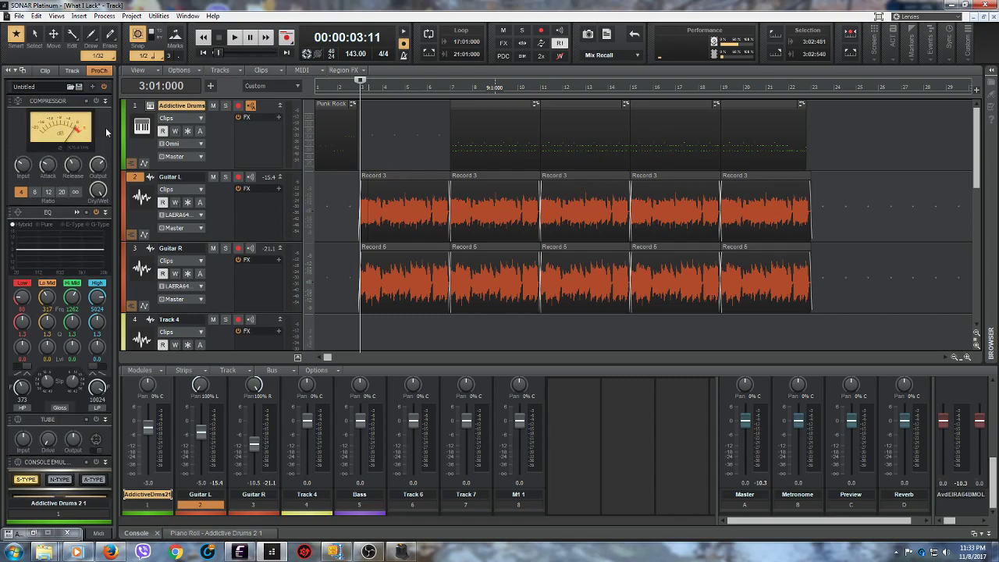
scroll(100, 133, down, 3)
scroll(99, 133, up, 3)
scroll(105, 134, down, 1)
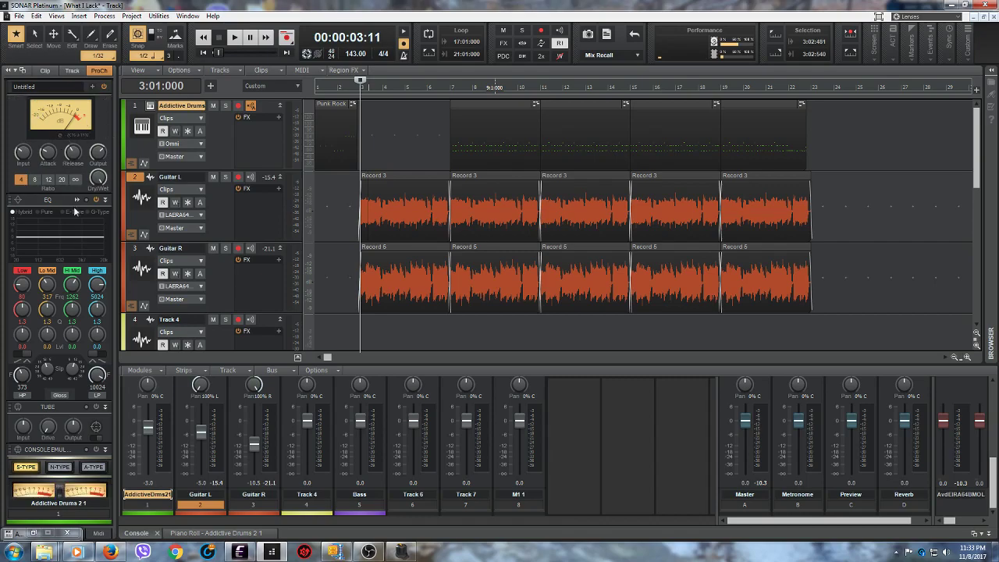
scroll(67, 234, down, 2)
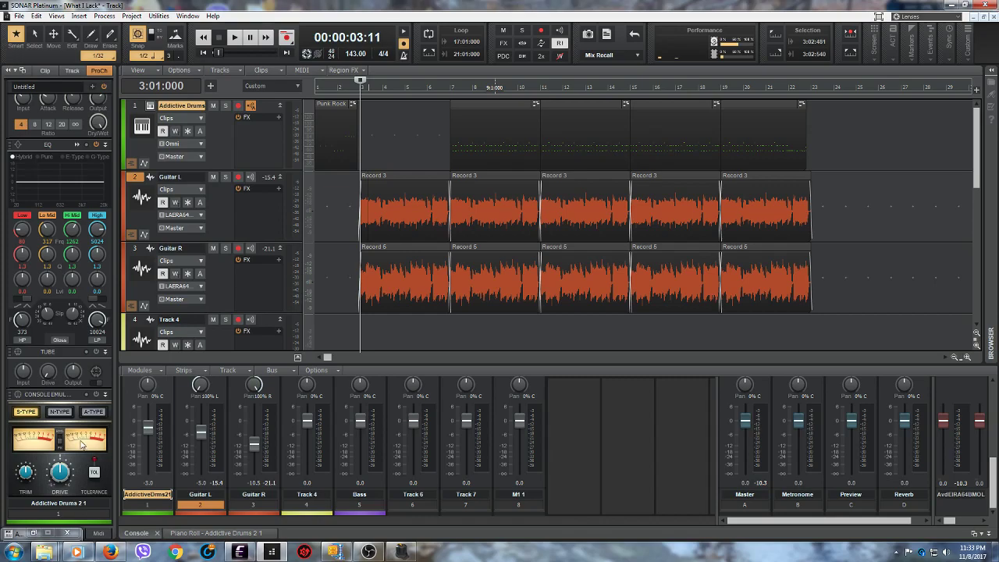
Step: Try a Tape Emulator module in the Master bus's ProChannel and remove it again
click(748, 495)
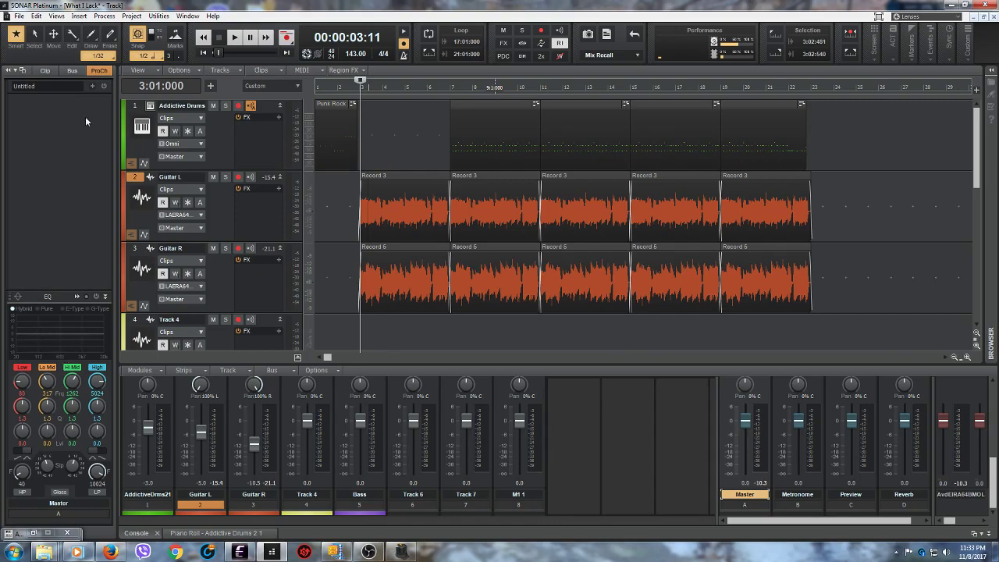
right_click(76, 136)
mouse_move(142, 146)
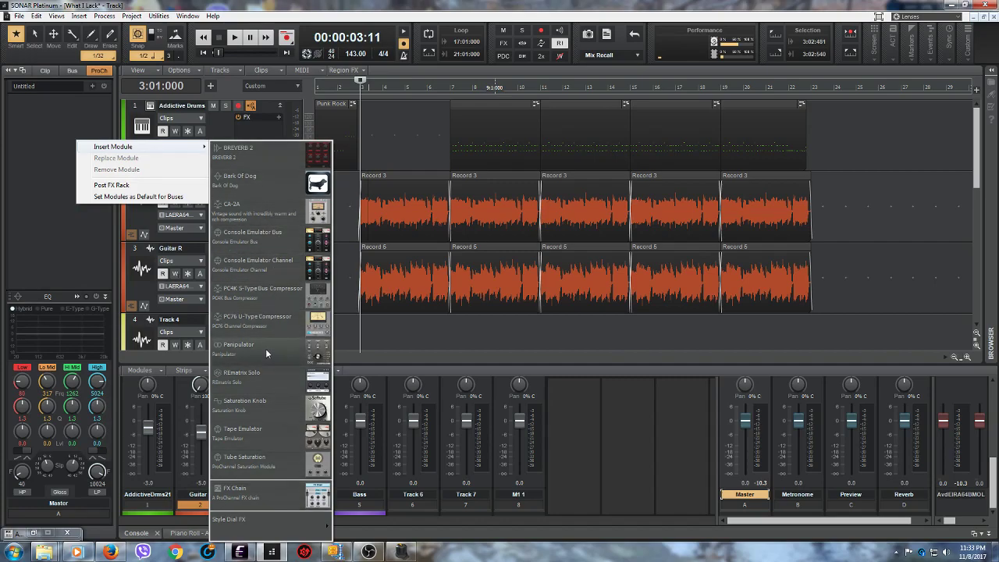
click(276, 434)
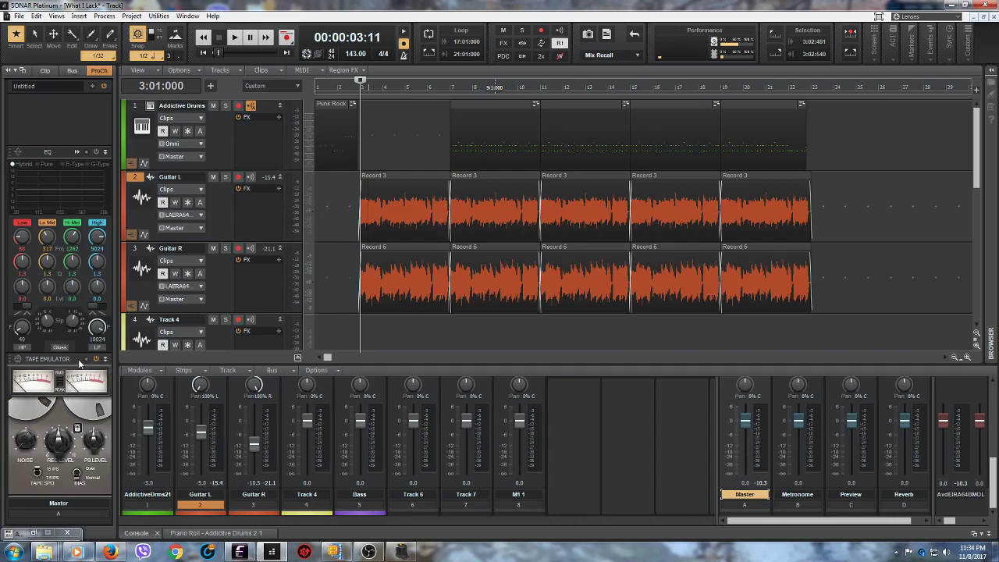
right_click(80, 364)
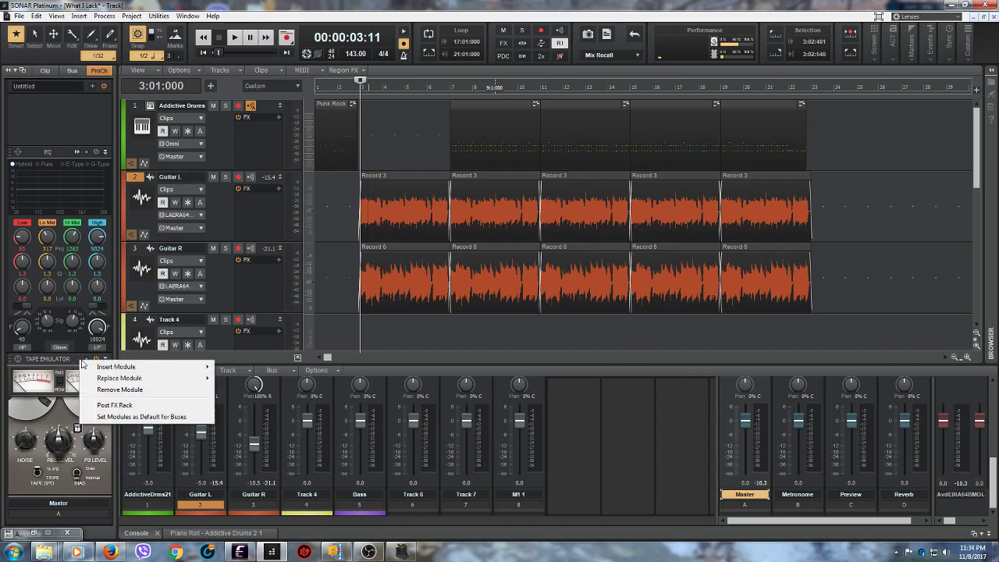
click(114, 389)
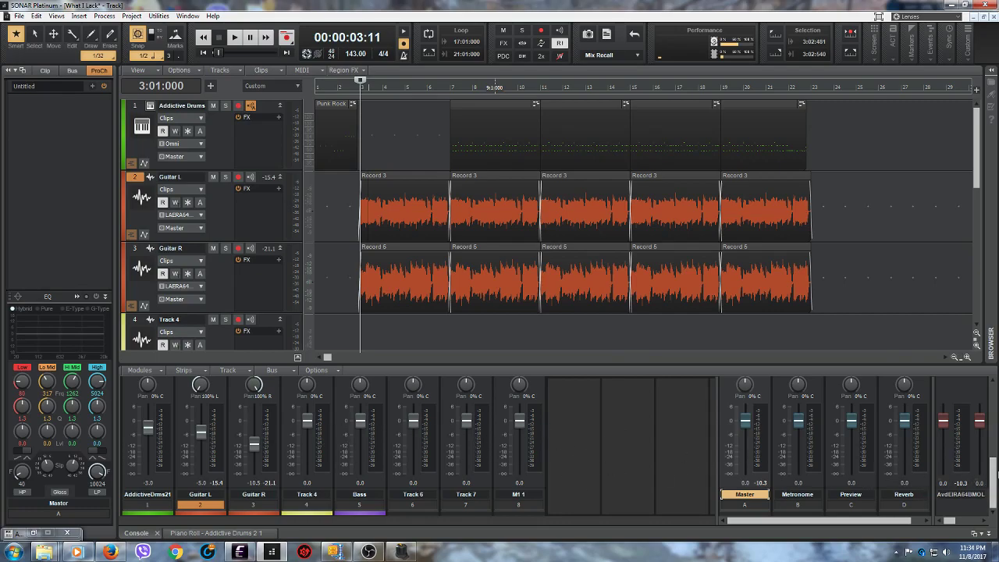
Step: Examine the console strips' modules and the BREVERB 2 plug-in on the Reverb bus, and return to the faders
drag(994, 475, 993, 413)
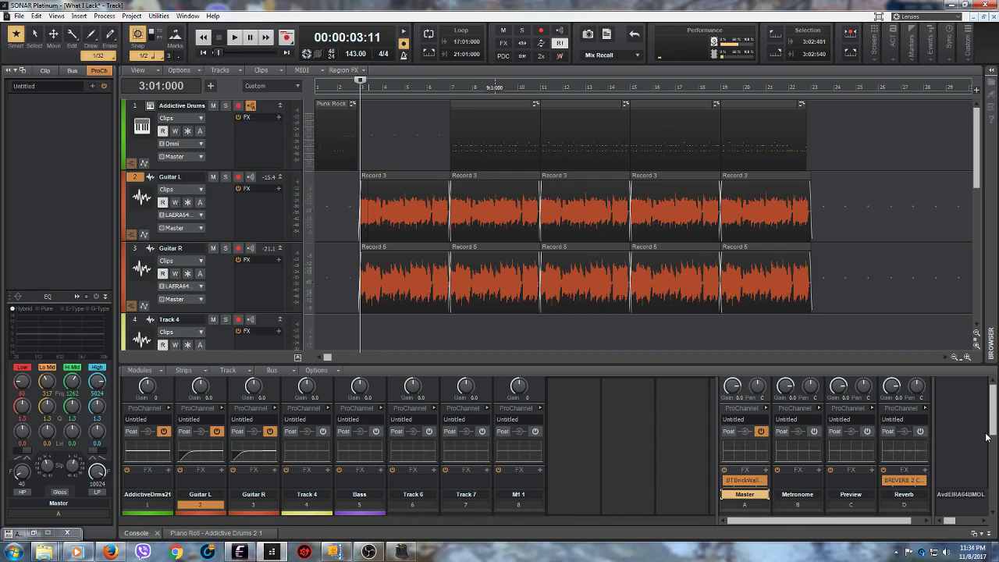
drag(994, 414, 991, 500)
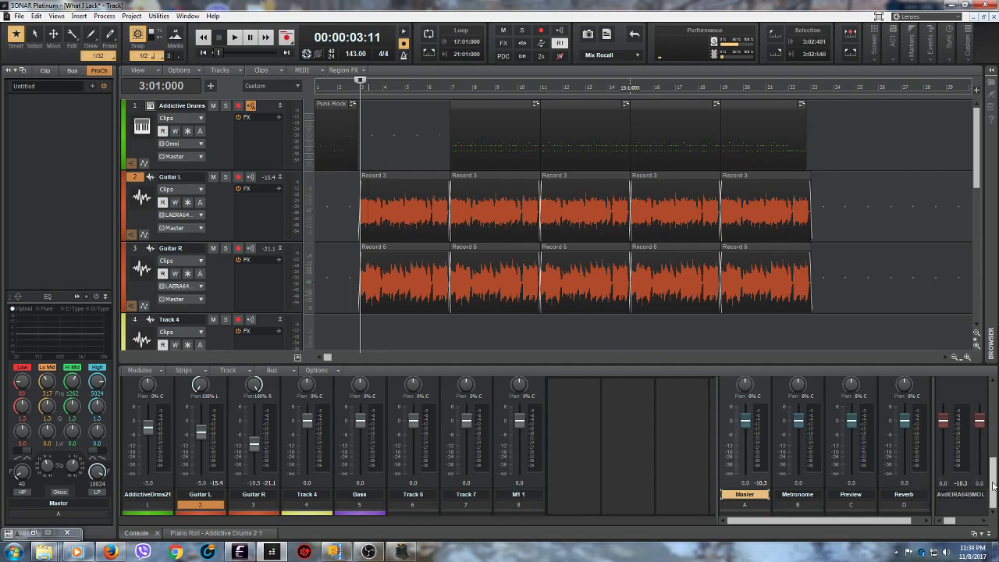
scroll(991, 476, up, 5)
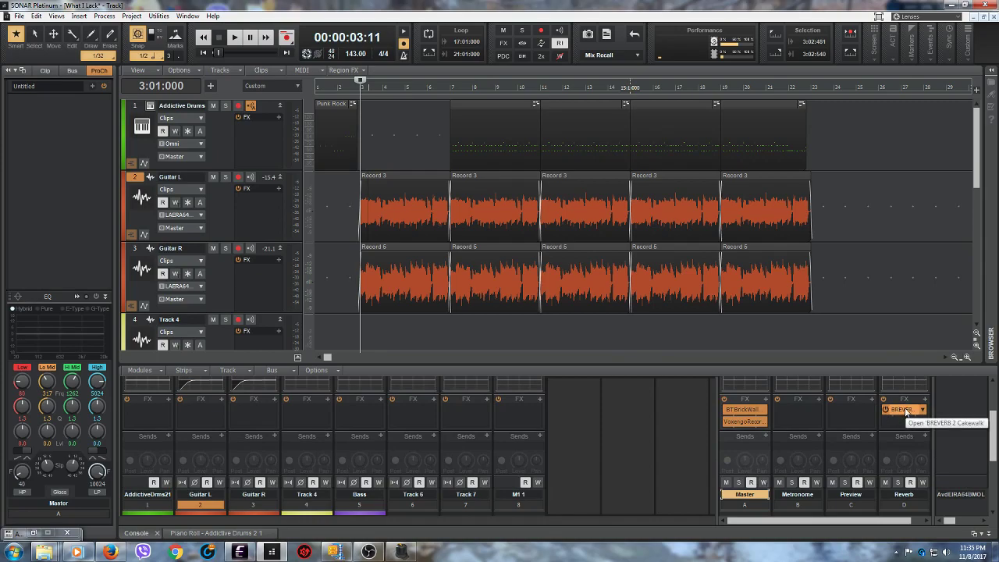
double_click(904, 409)
drag(722, 279, 589, 131)
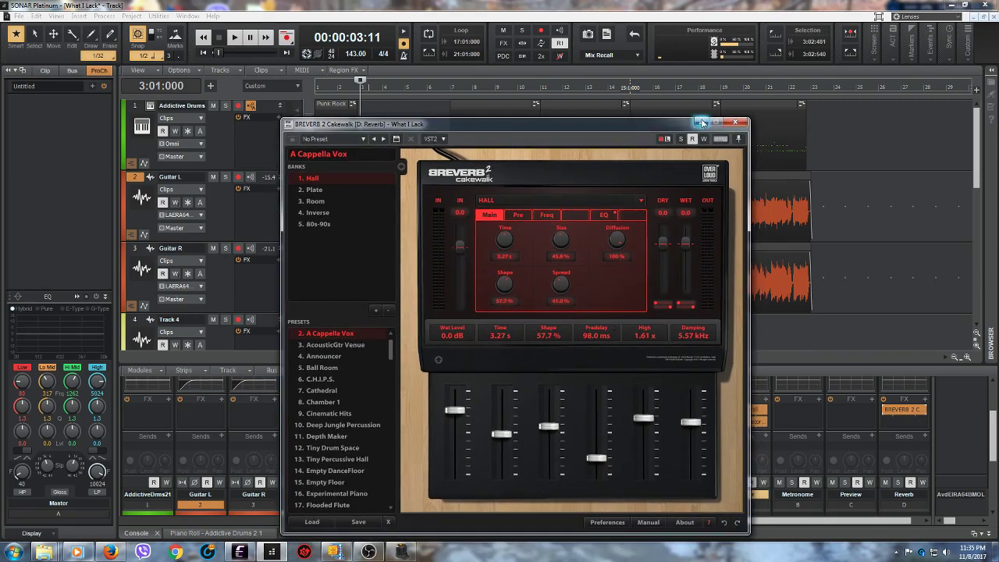
click(701, 122)
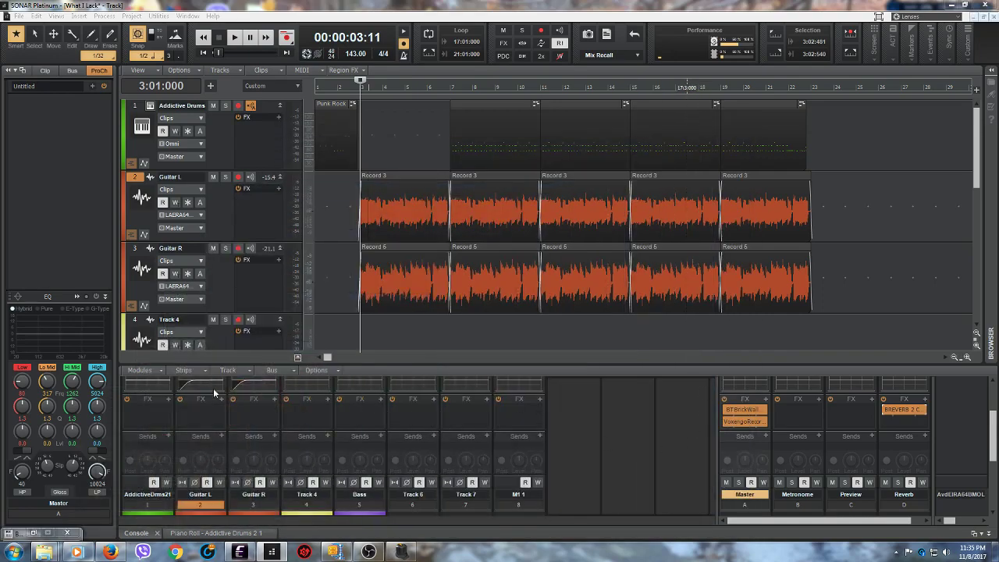
scroll(957, 474, down, 5)
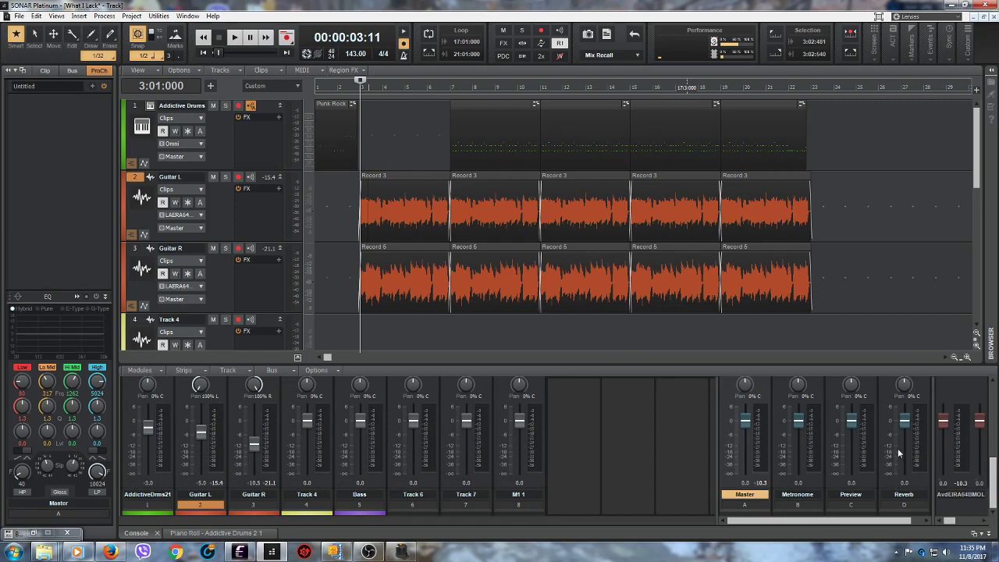
Step: Solo the Guitar L track and play it briefly from measure 3
click(225, 178)
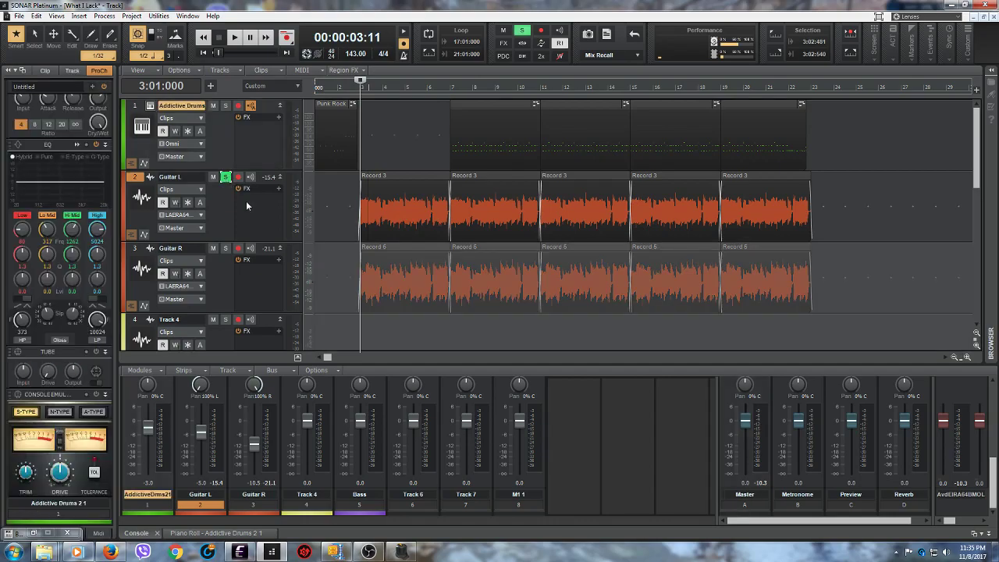
click(235, 37)
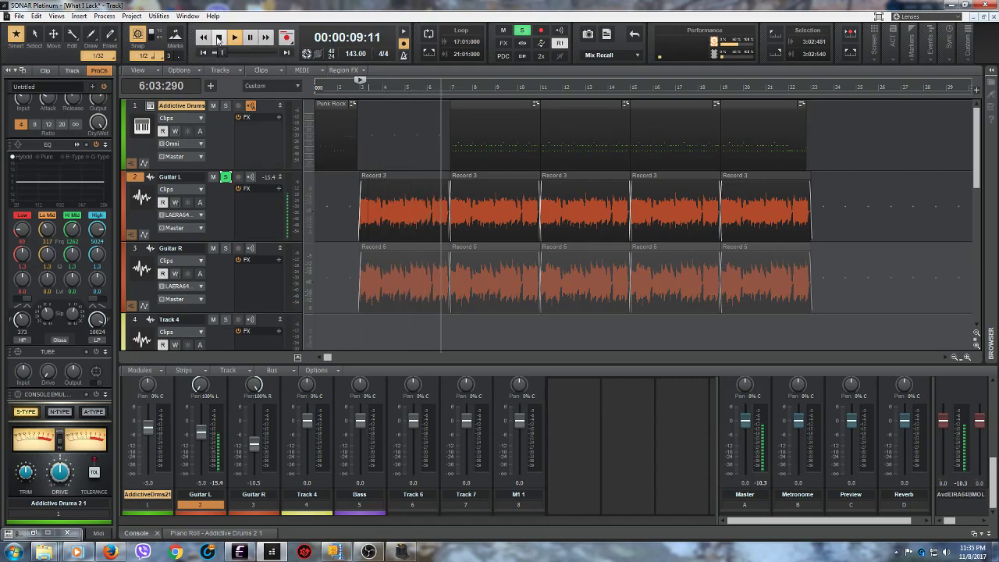
click(218, 39)
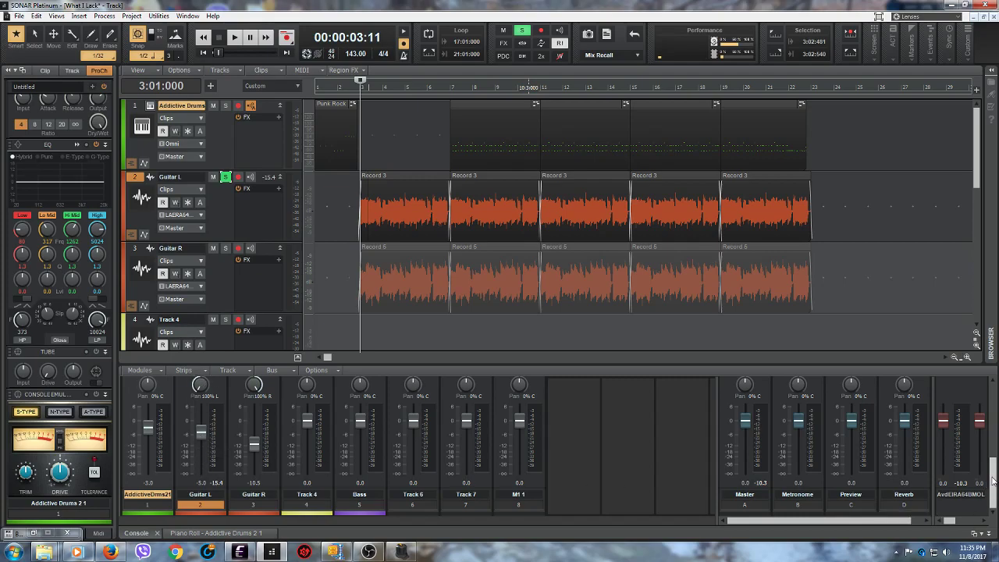
Step: Add a send from the Guitar L console strip to the Reverb bus
drag(988, 482, 991, 432)
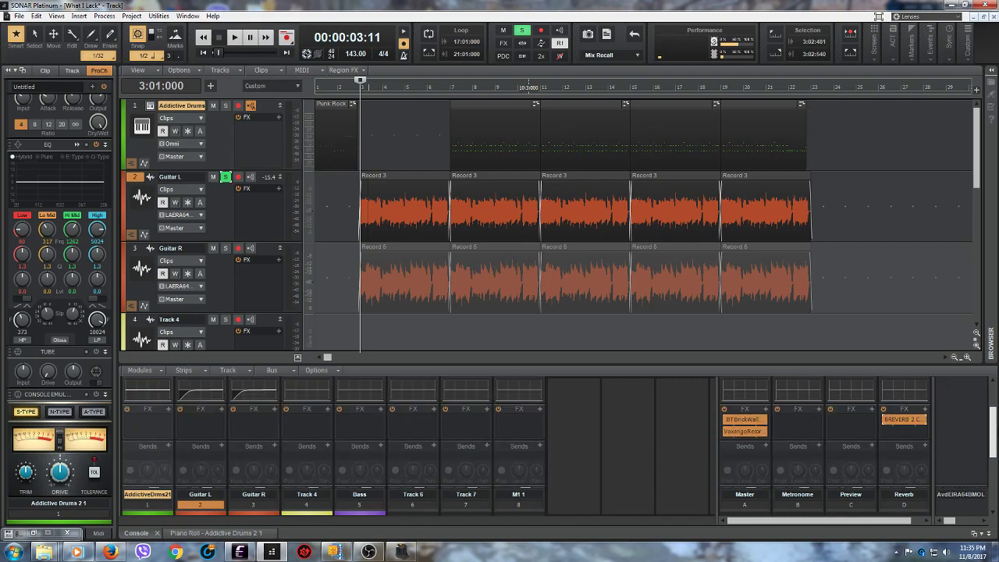
click(222, 445)
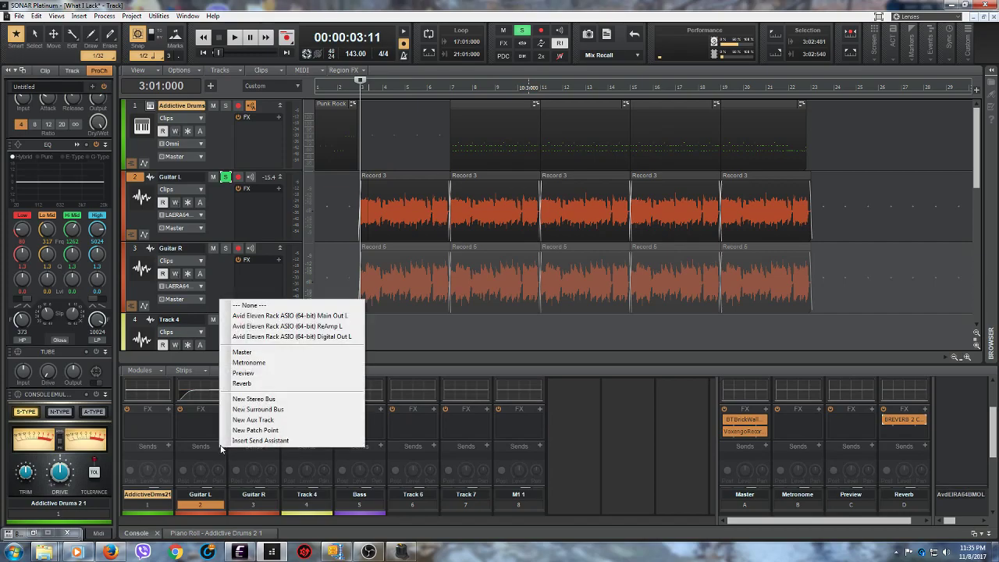
click(251, 383)
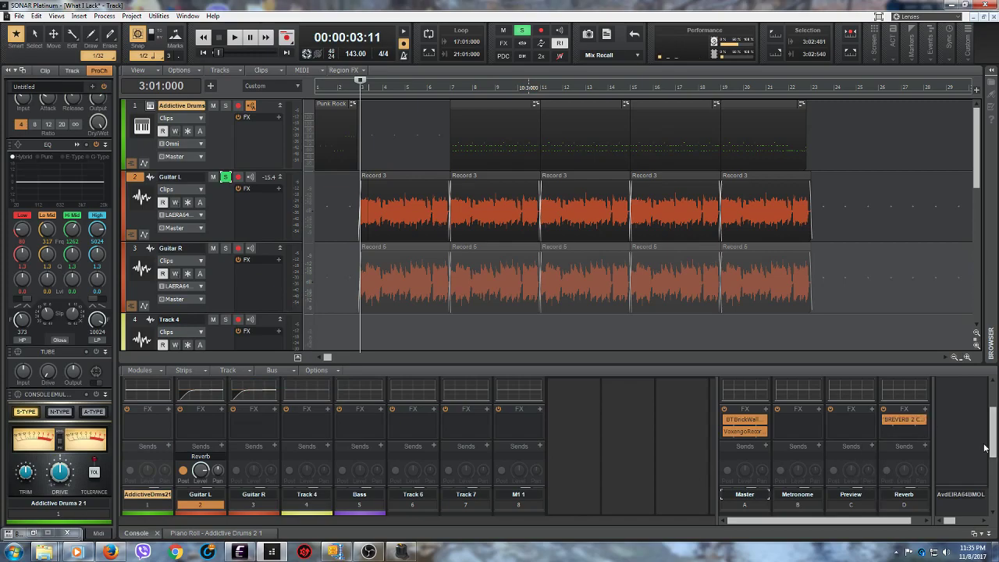
Step: Lower the Guitar L reverb send level, play the track from measure 3, and raise the send level again
drag(991, 437, 989, 490)
scroll(298, 429, up, 3)
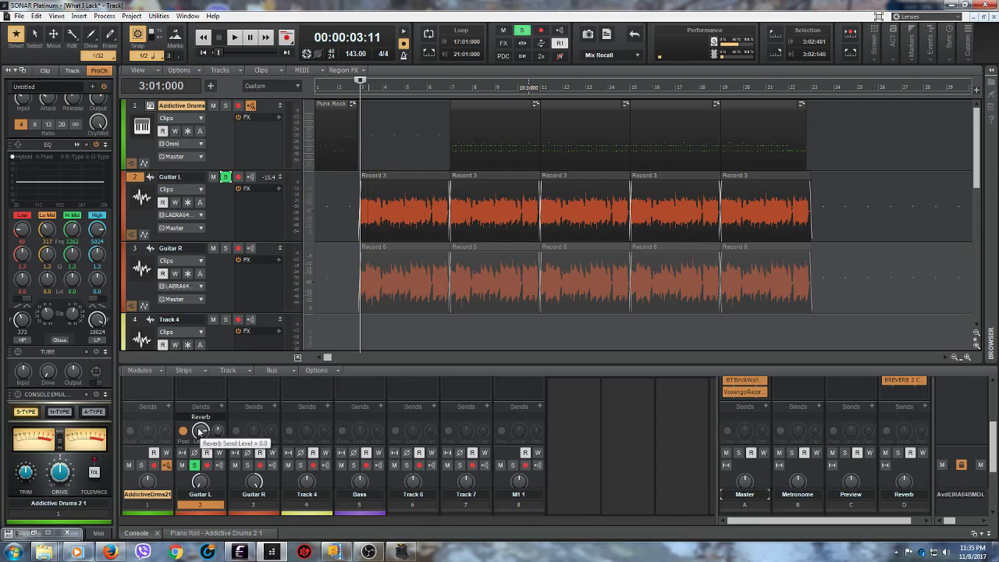
mouse_move(205, 435)
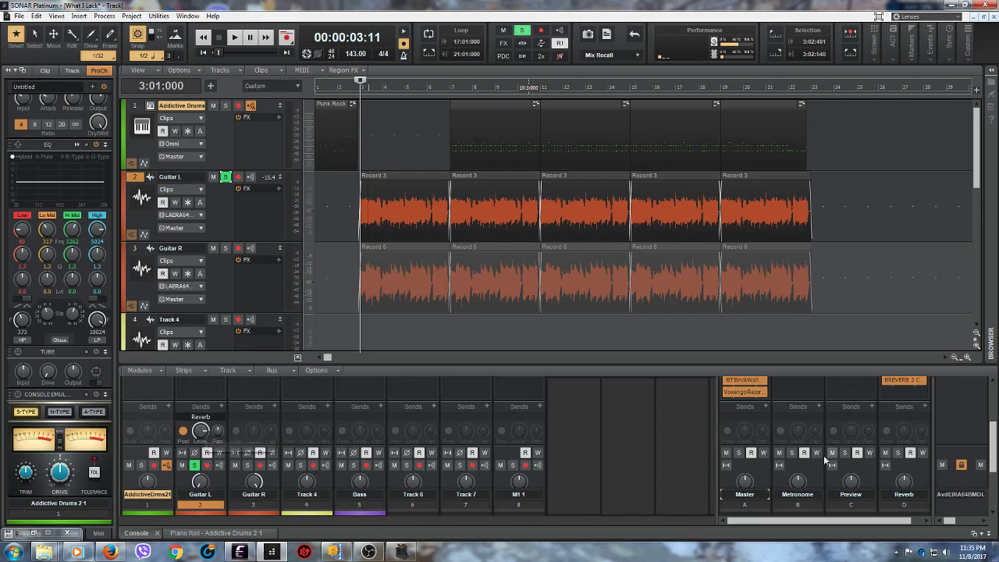
drag(202, 430, 202, 440)
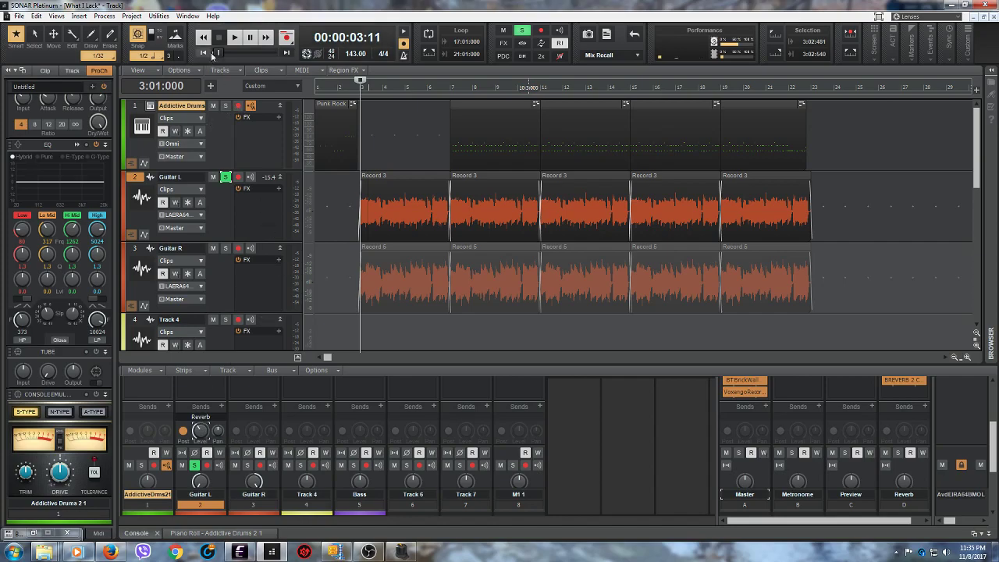
click(235, 37)
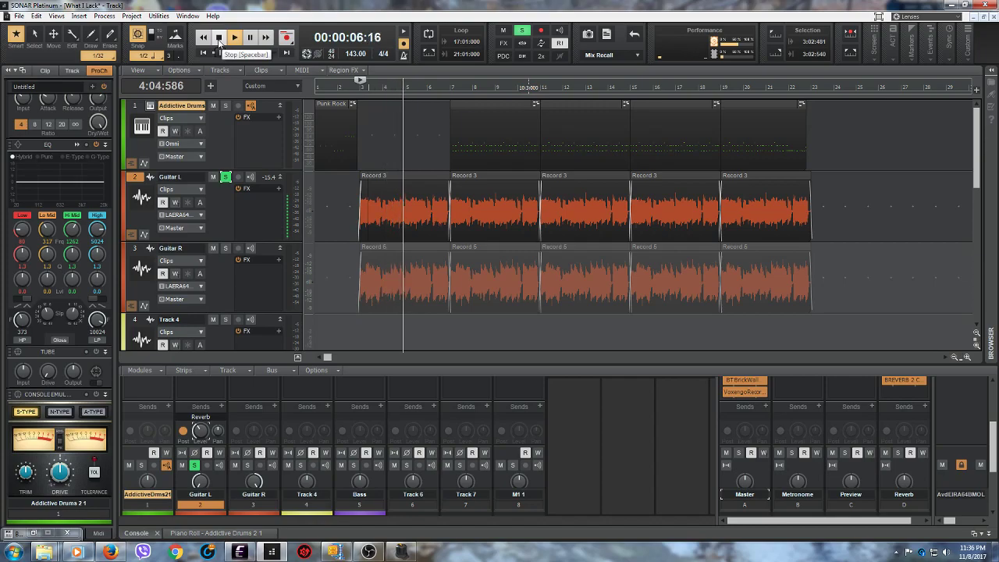
drag(200, 431, 200, 416)
click(219, 37)
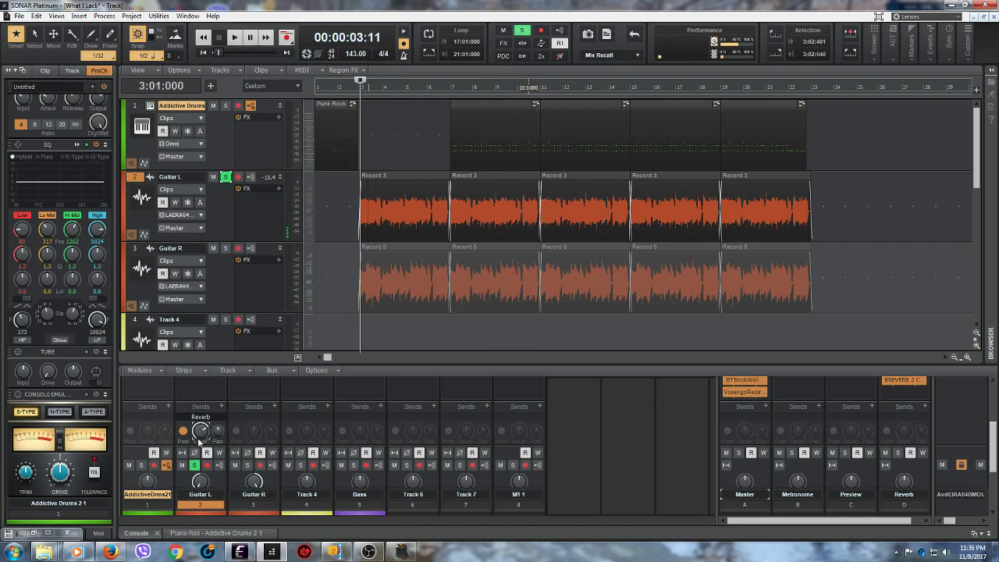
Step: Turn down the Guitar L reverb send level and set the send's destination to None
mouse_move(198, 430)
drag(198, 430, 199, 446)
click(219, 417)
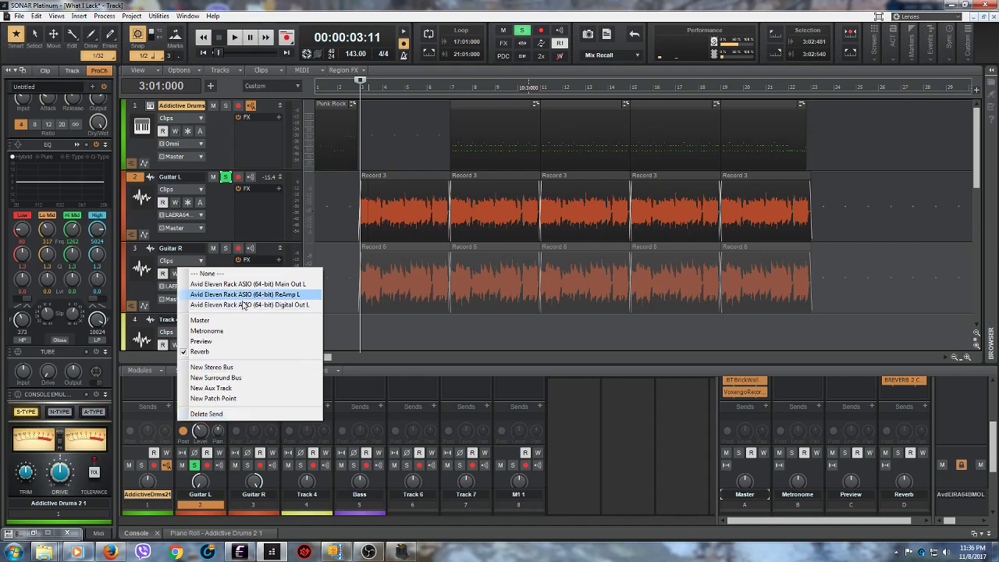
click(207, 273)
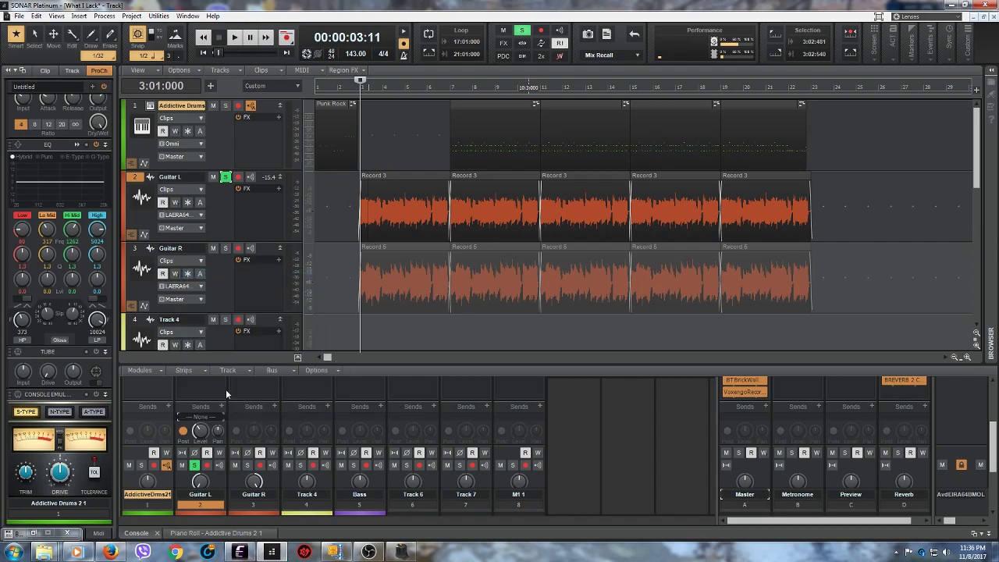
Step: Play the soloed Guitar L track briefly from measure 3 and turn off its solo
click(453, 418)
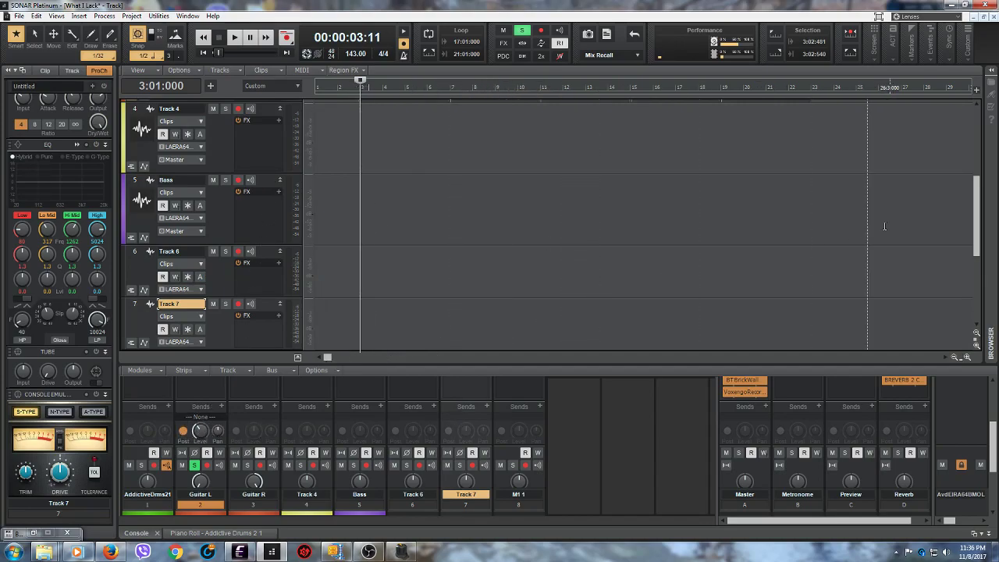
scroll(981, 240, up, 3)
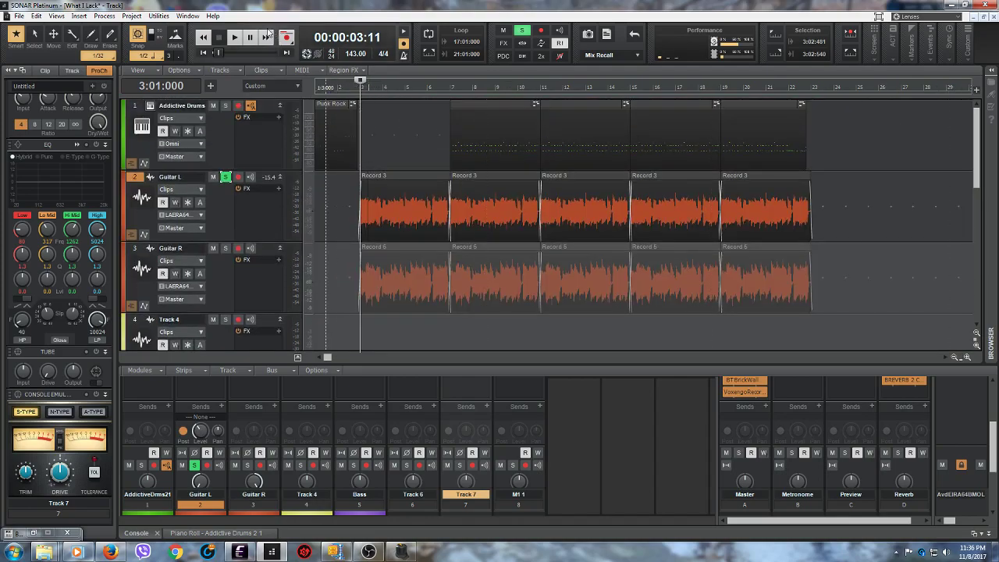
click(232, 38)
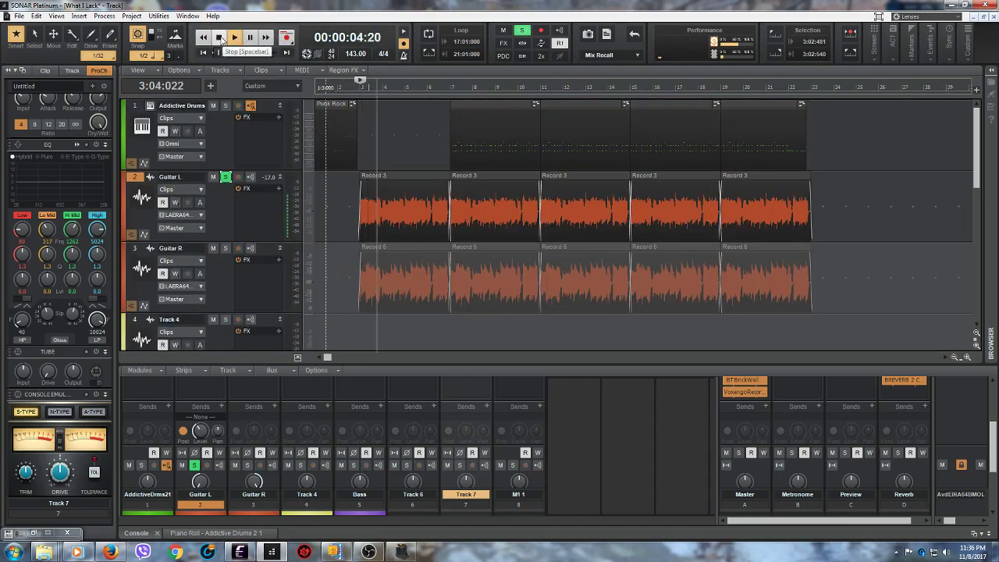
click(222, 40)
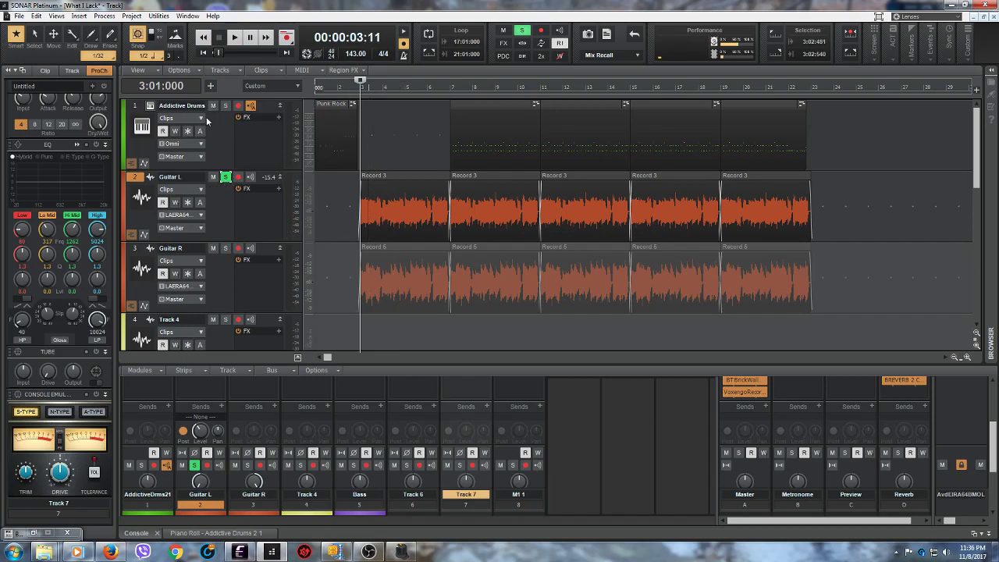
click(225, 177)
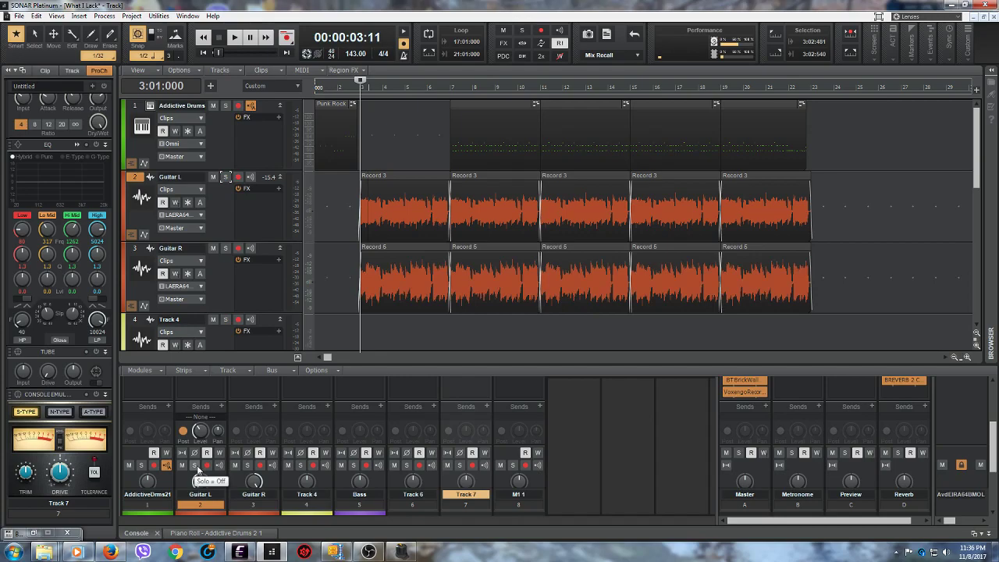
Step: Solo the Guitar L track and bring the pan and volume faders of the console strips into view
click(194, 465)
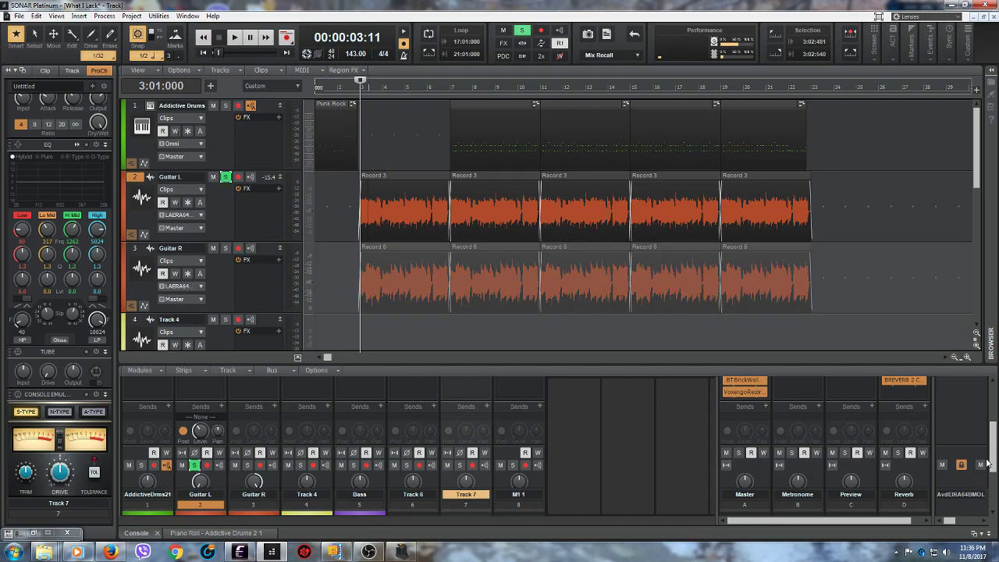
drag(989, 466, 987, 496)
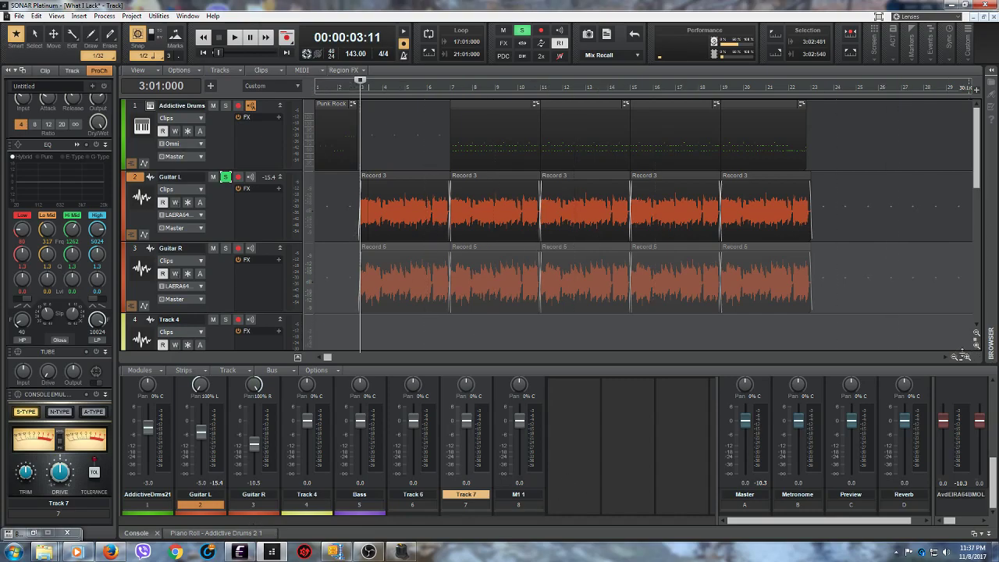
Step: Add 10 audio tracks using the Left Avid Eleven Rack ASIO (64-bit) Eleven Rig L input
drag(975, 339, 953, 197)
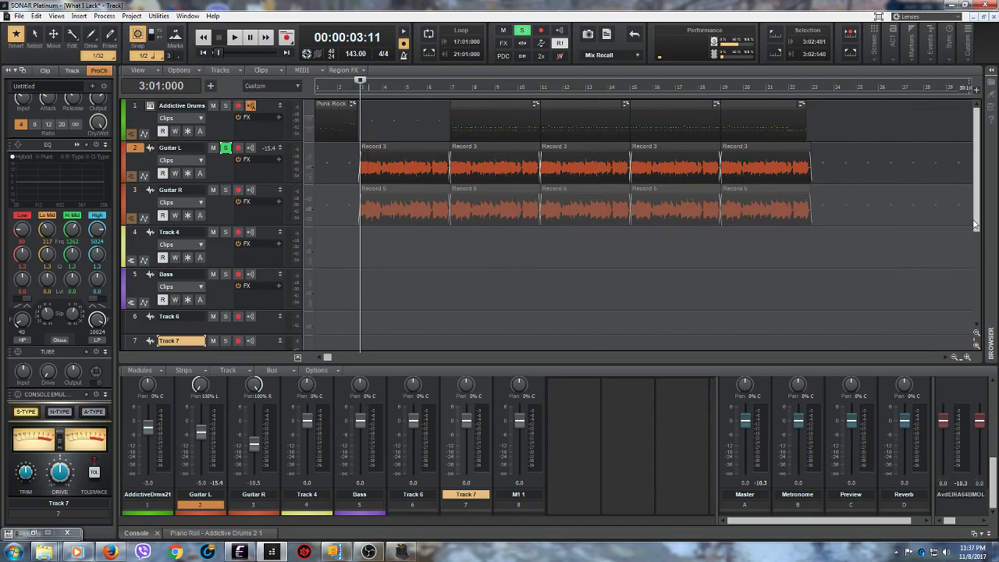
drag(976, 222, 975, 312)
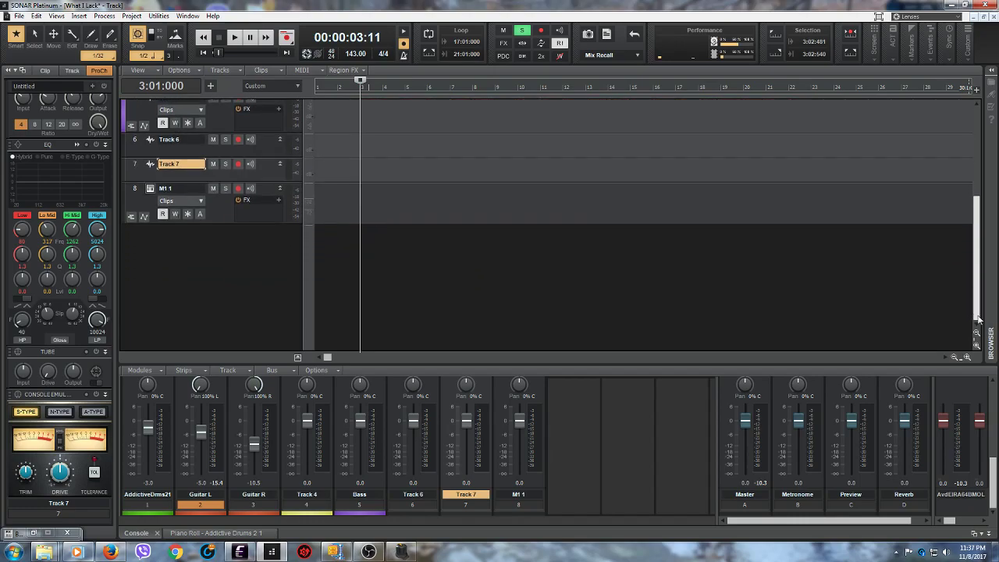
click(210, 86)
click(269, 72)
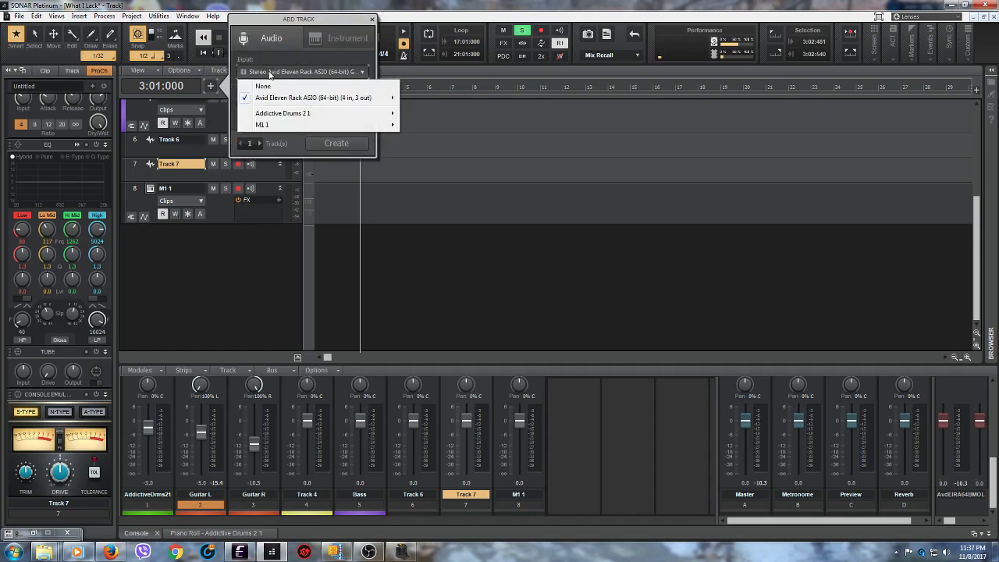
mouse_move(265, 97)
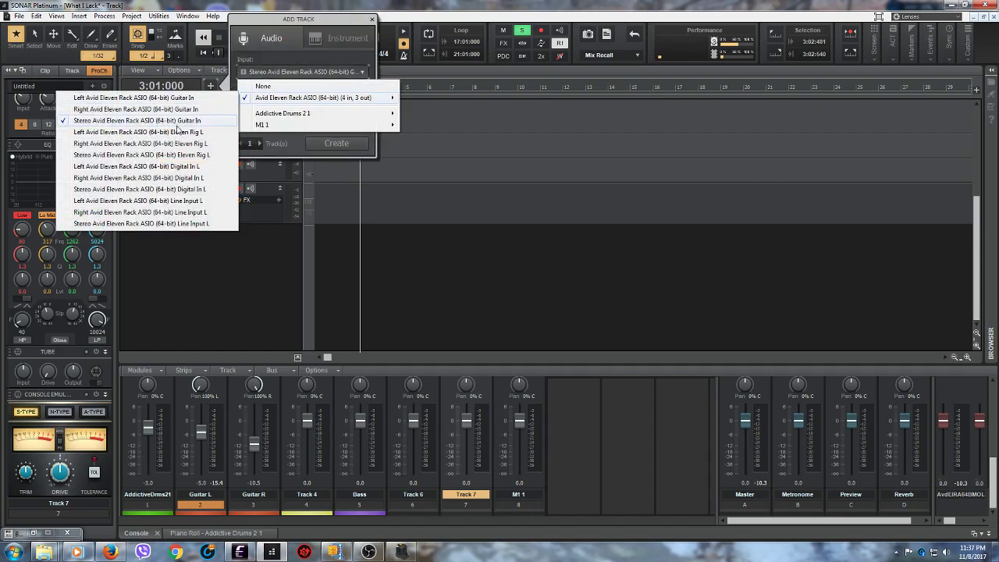
click(178, 134)
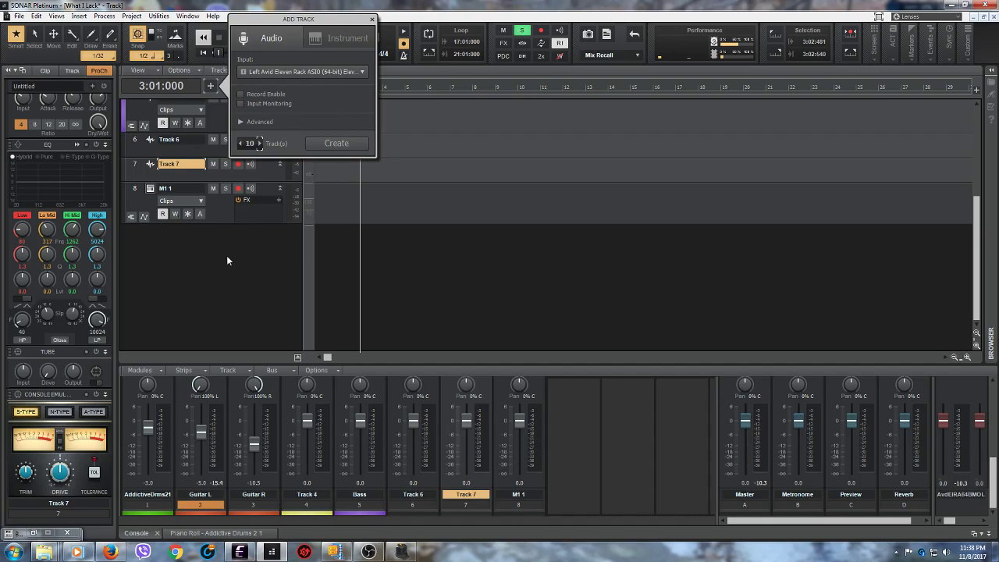
click(336, 143)
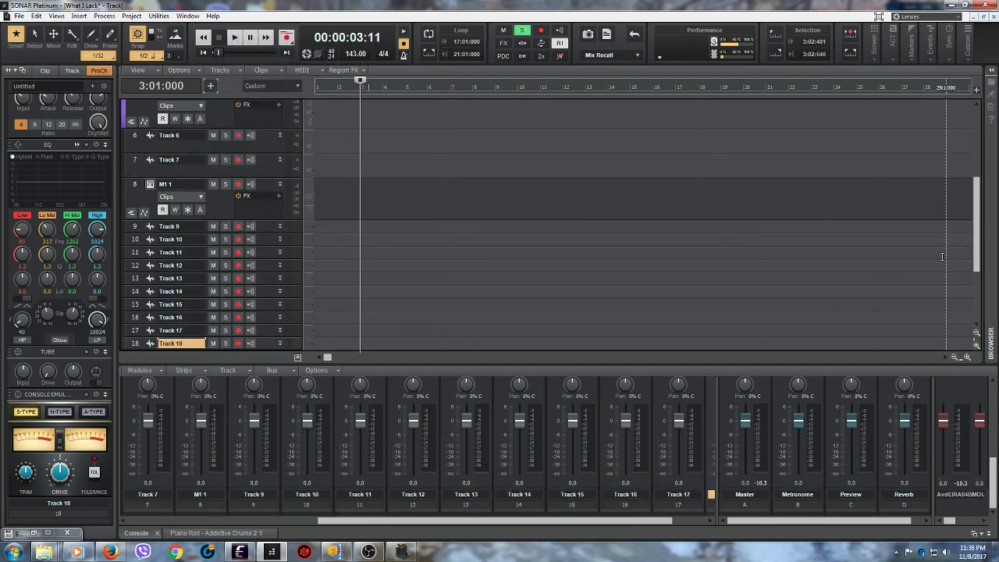
Step: Examine the added tracks in the track list and console, collapsing the console for a full-height track view and restoring it
drag(977, 263, 981, 282)
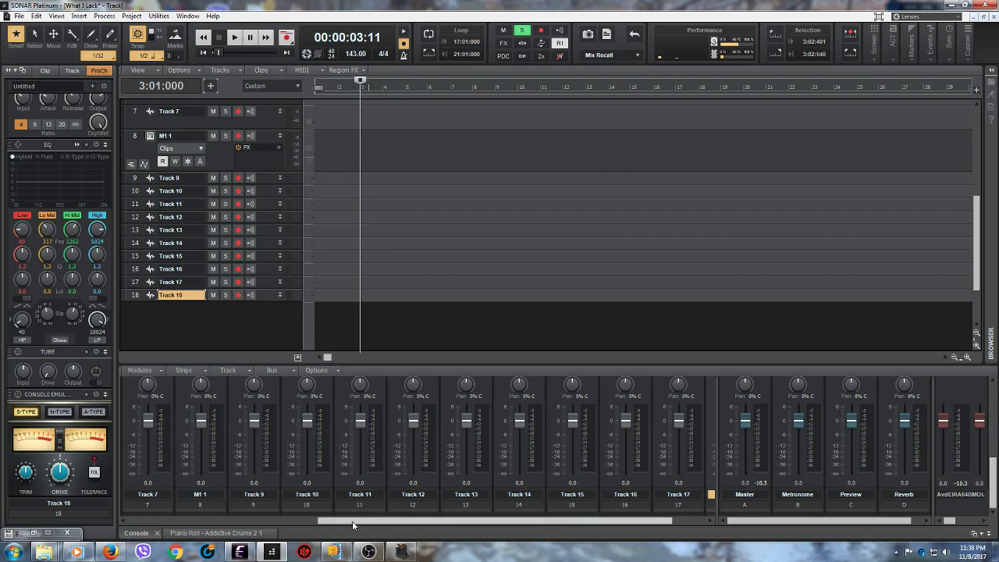
drag(392, 525, 179, 522)
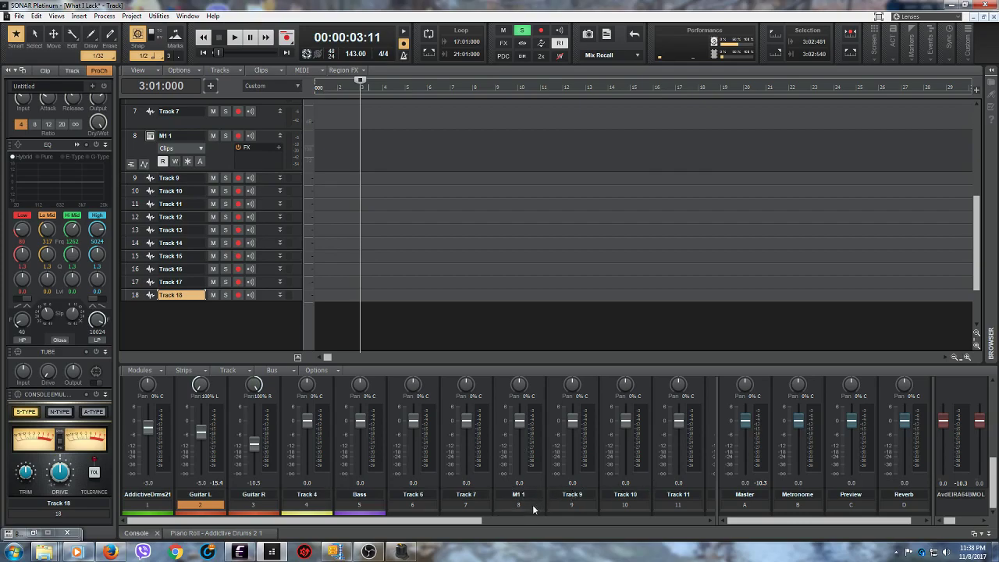
drag(479, 513, 690, 536)
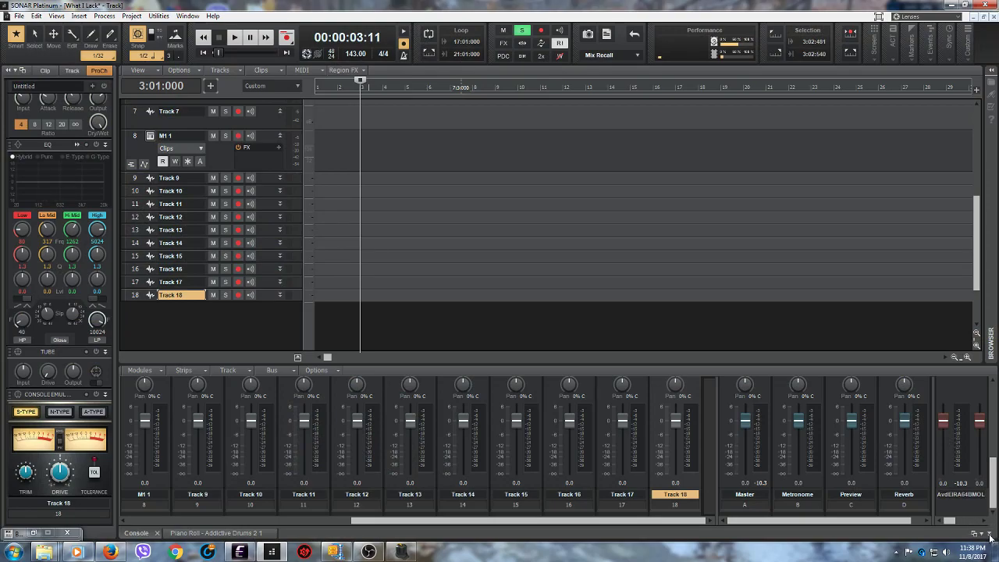
click(990, 536)
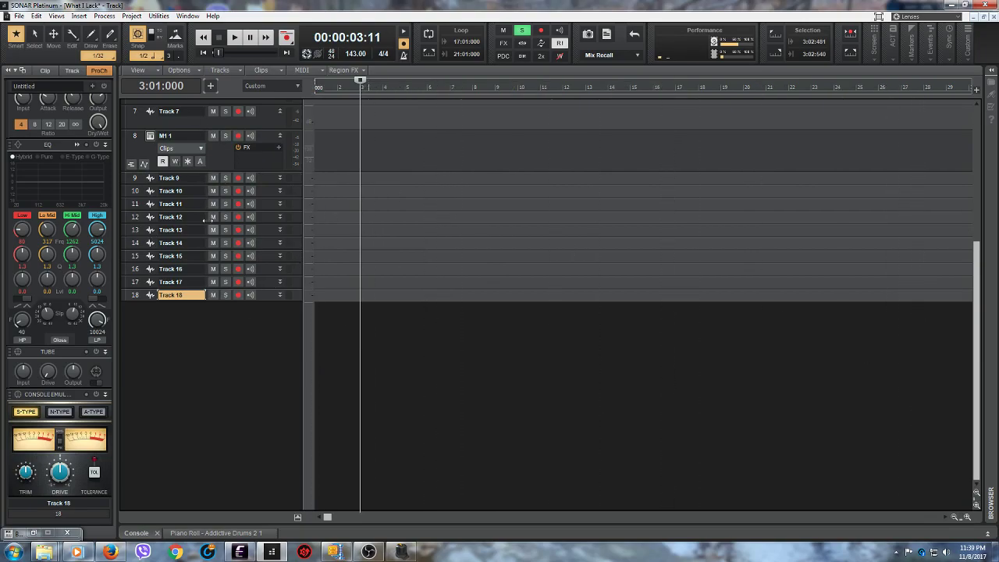
drag(975, 343, 966, 195)
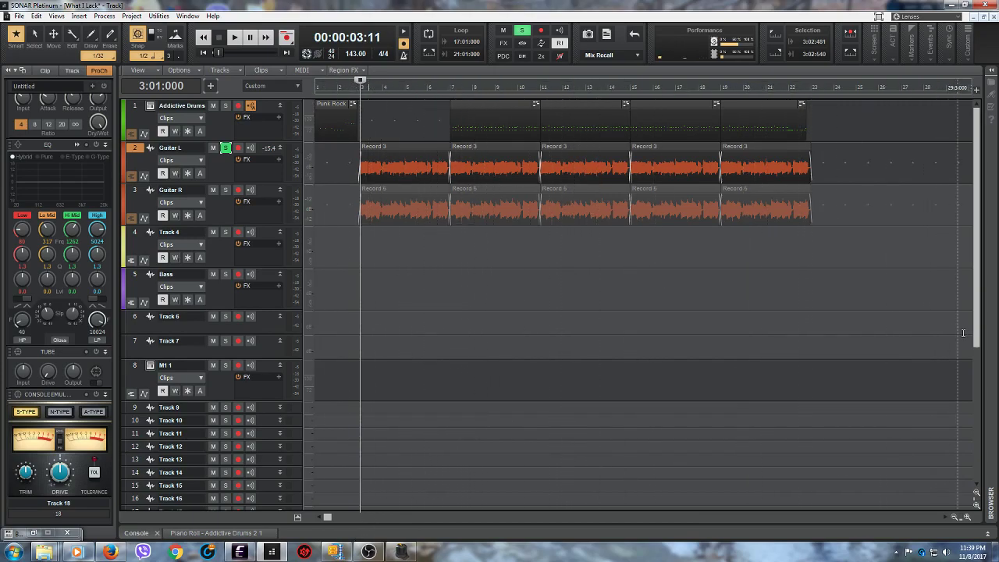
drag(977, 344, 987, 471)
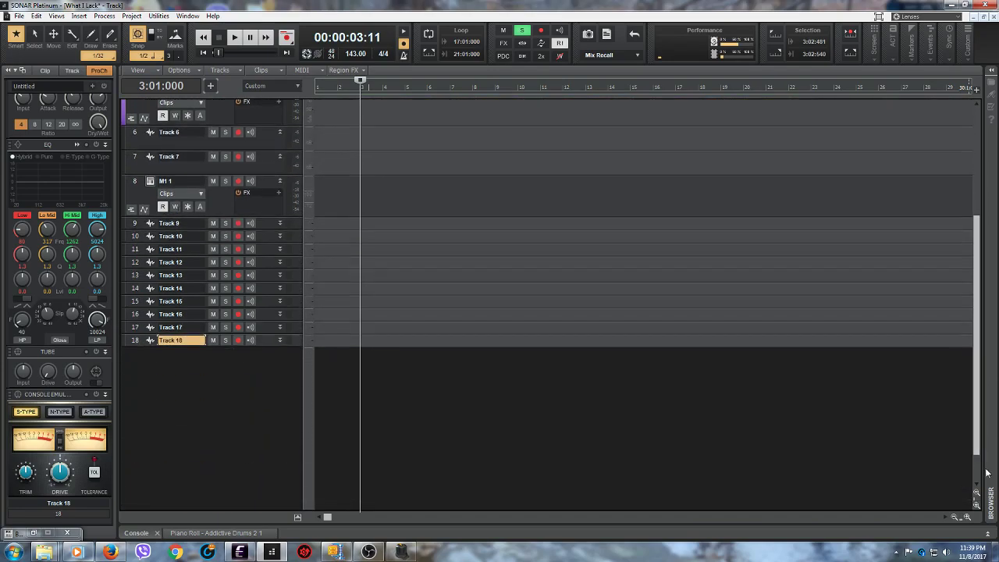
click(988, 536)
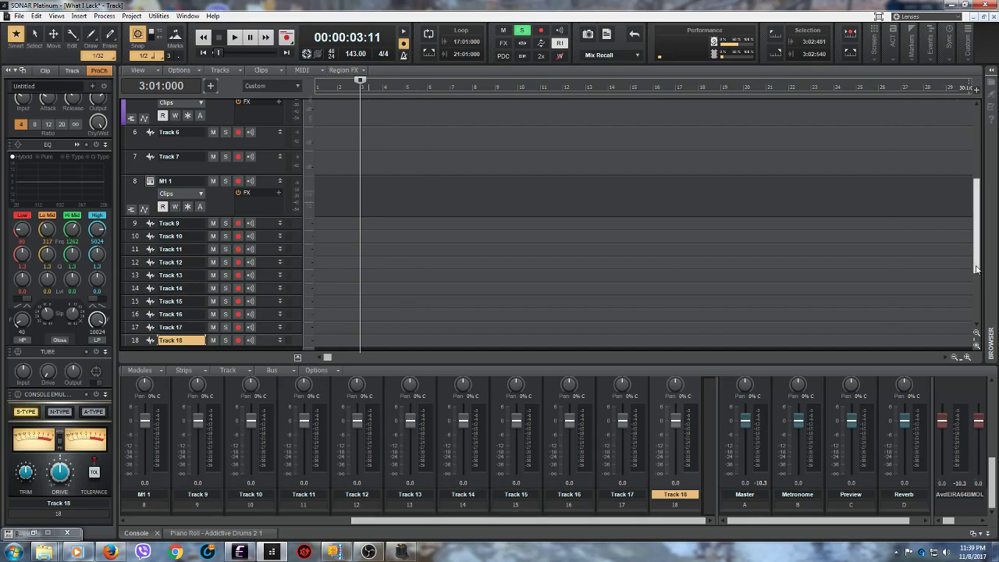
Step: Select Track 9 through Track 18 and delete all ten tracks
drag(976, 270, 979, 284)
drag(134, 308, 125, 197)
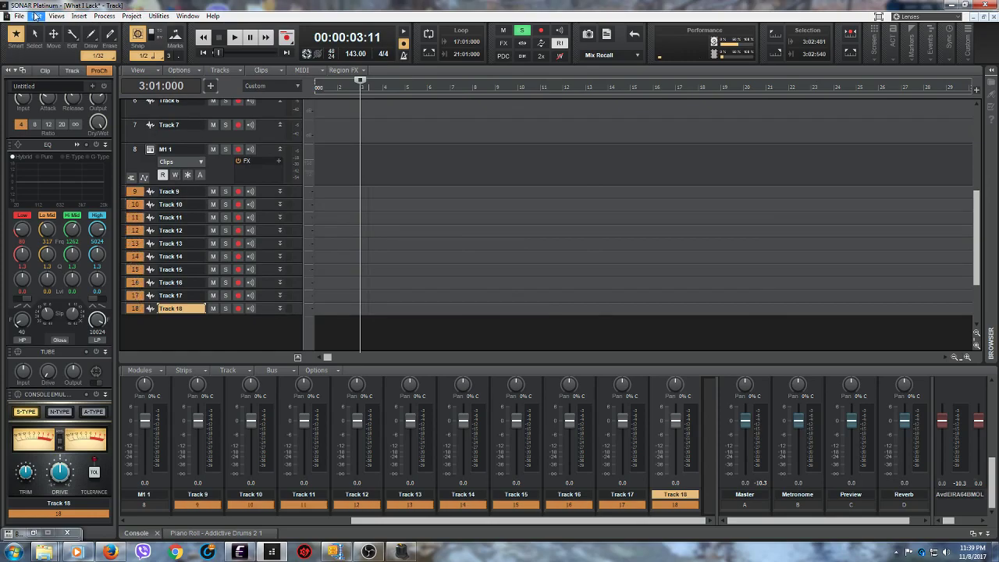
click(35, 15)
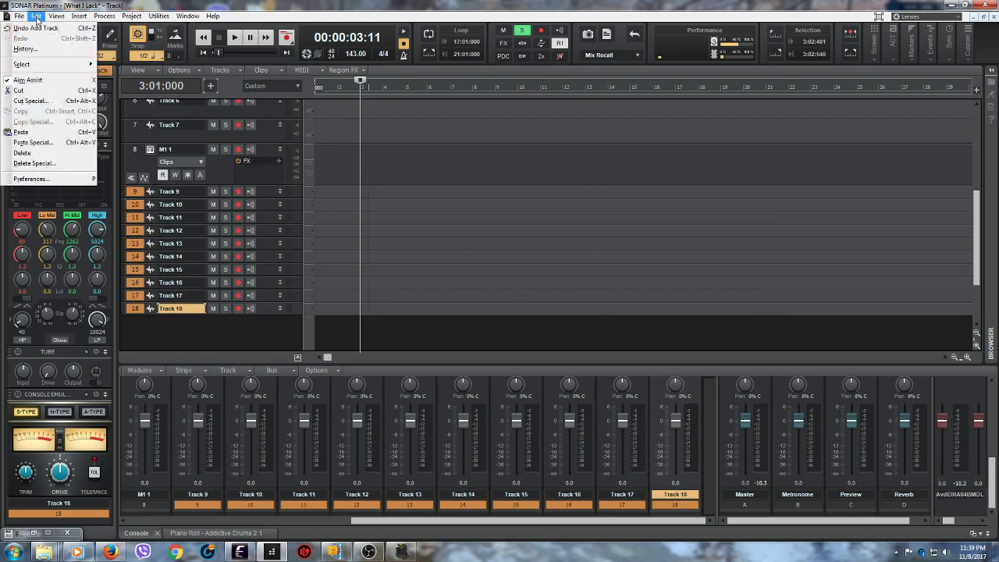
click(34, 155)
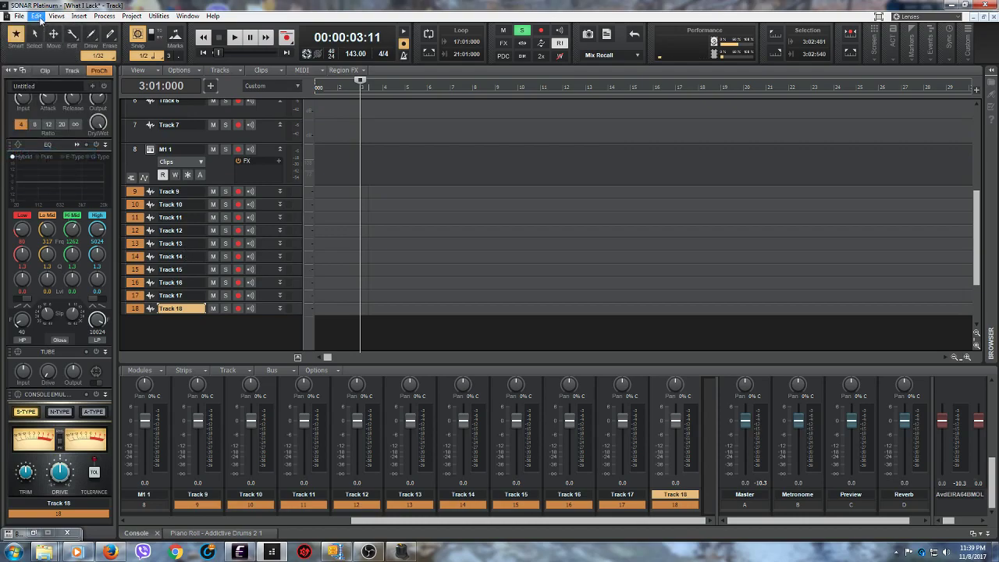
right_click(138, 195)
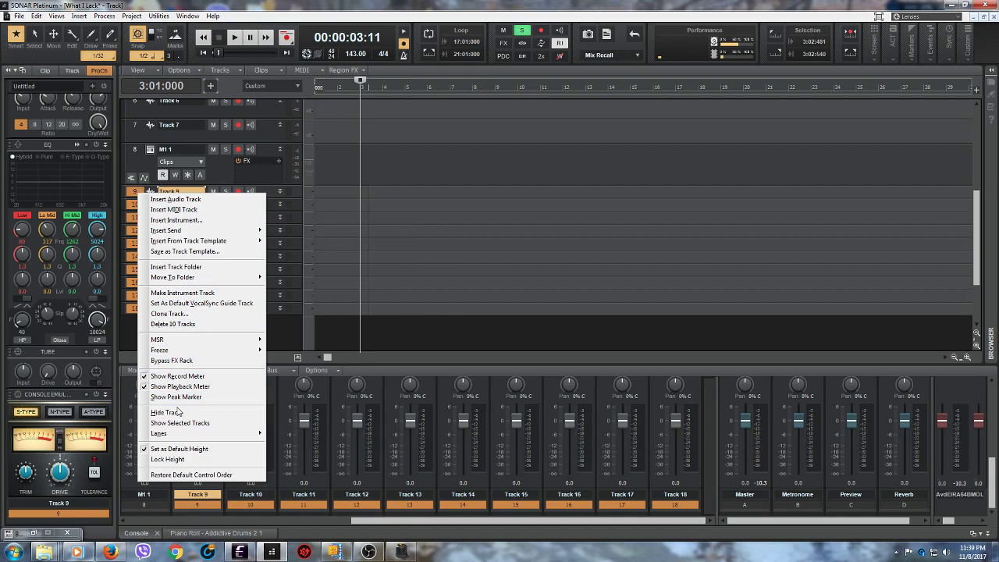
click(202, 325)
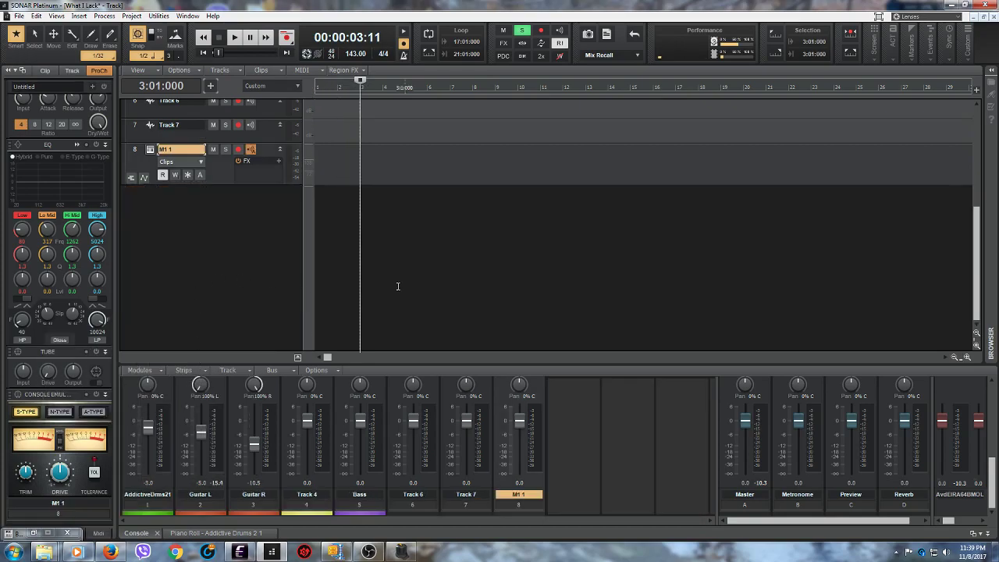
Step: Turn off the Guitar L track's solo, and mute and unmute the same track
scroll(437, 273, up, 5)
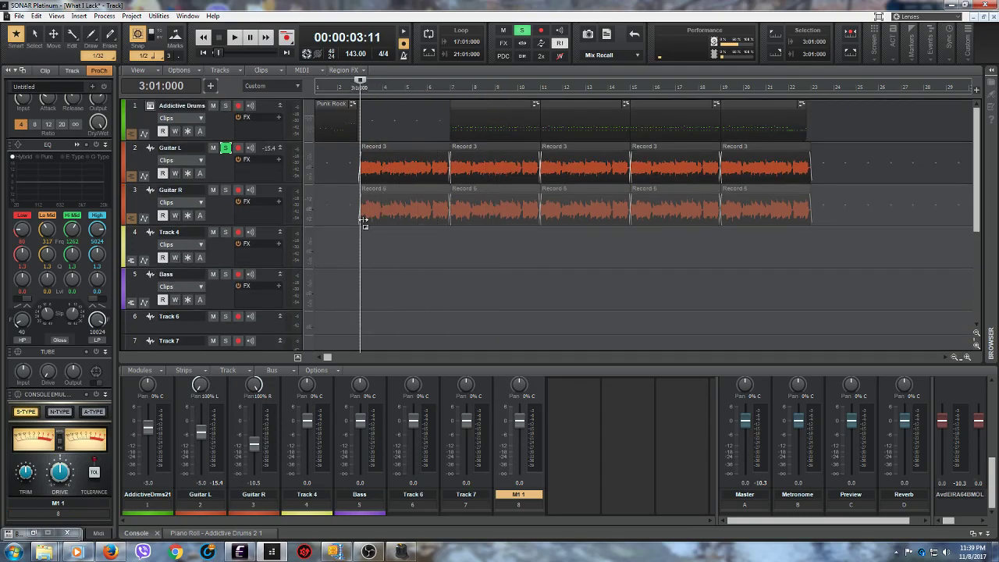
click(225, 149)
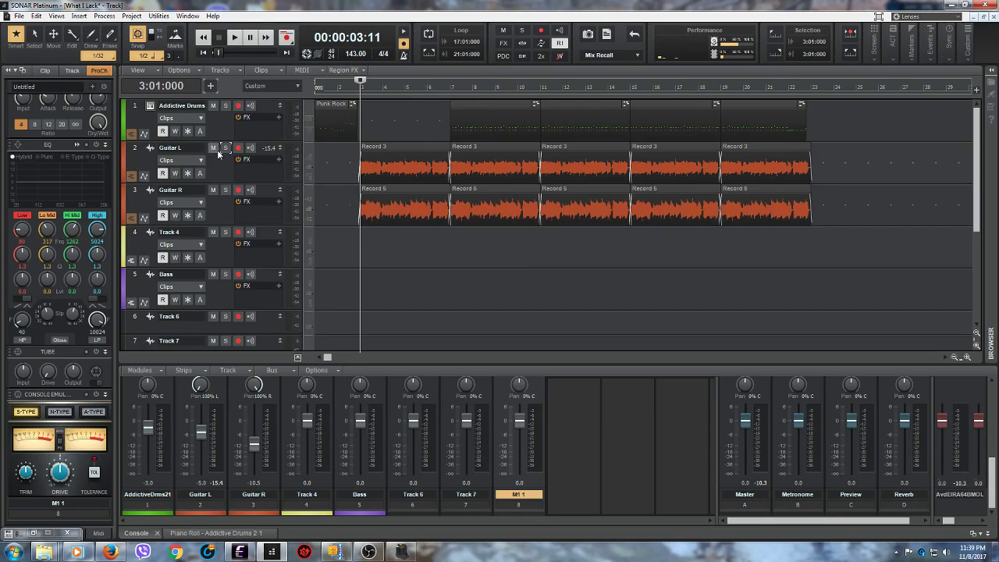
click(213, 149)
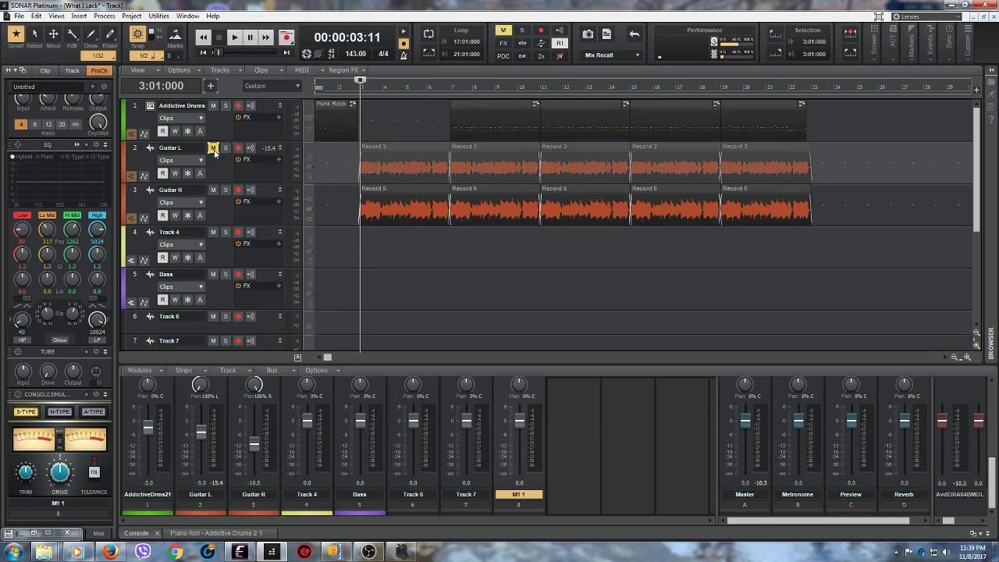
click(213, 148)
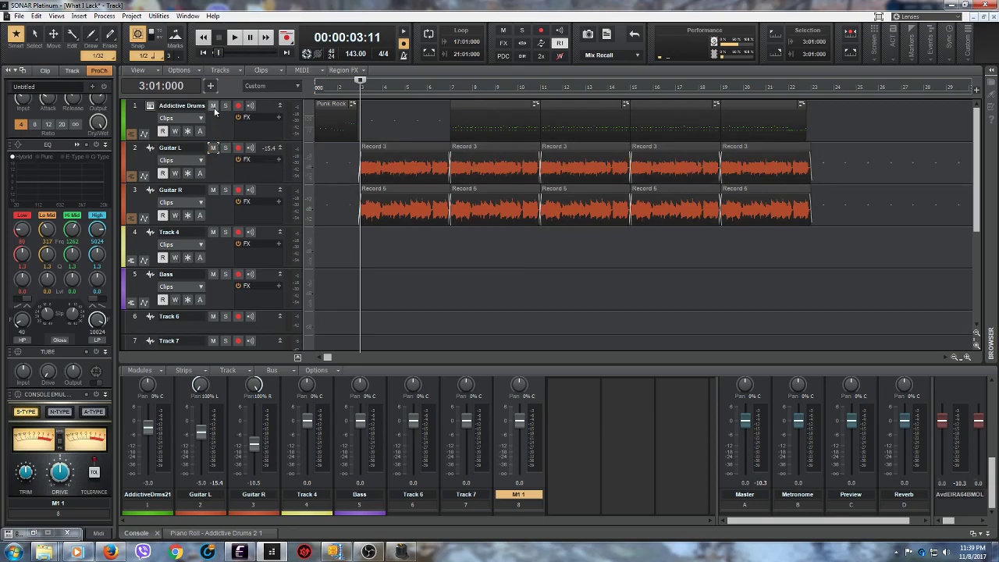
Step: Play the project from measure 7, muting and unmuting the Addictive Drums track during playback, and stop
click(451, 262)
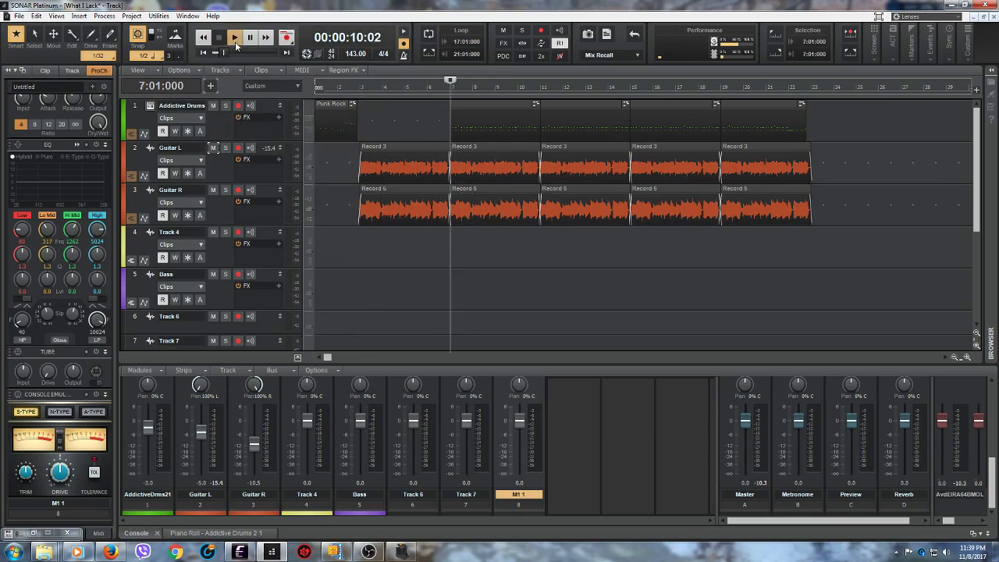
click(234, 36)
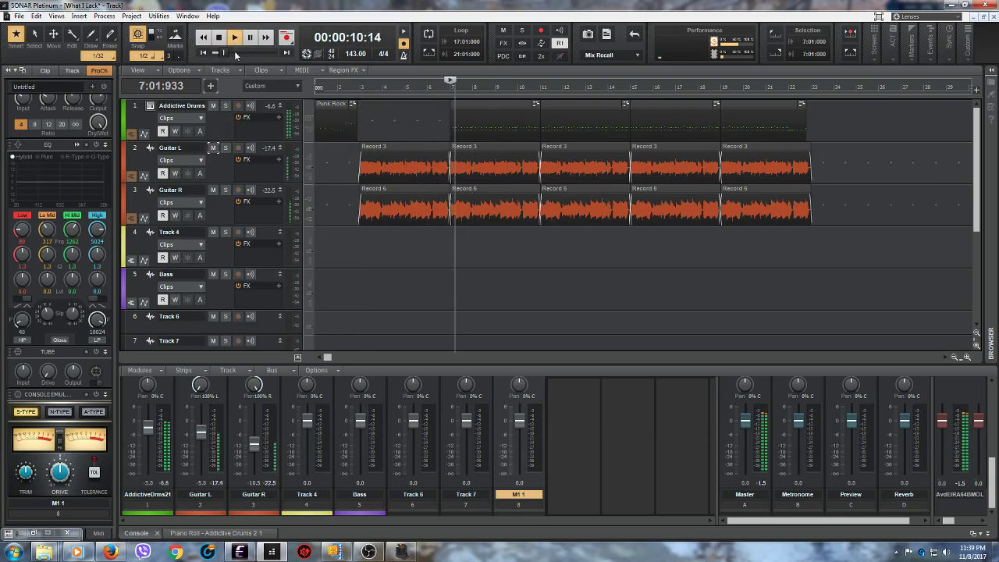
click(213, 106)
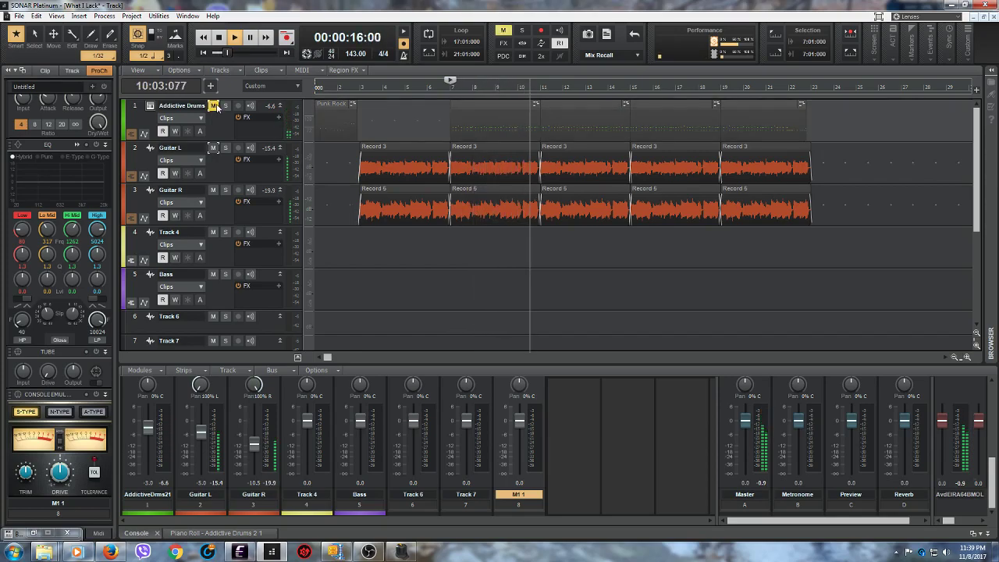
click(213, 106)
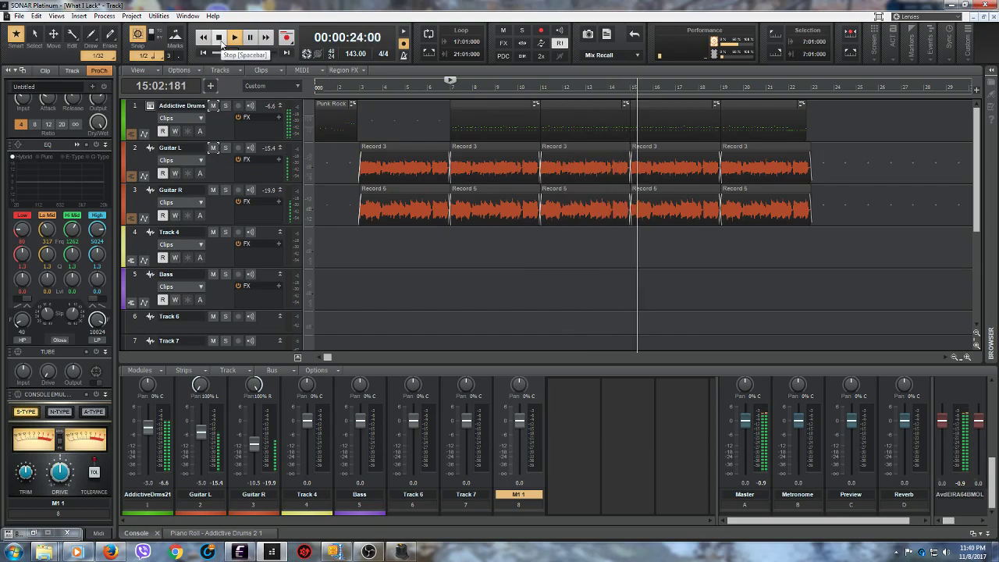
click(220, 37)
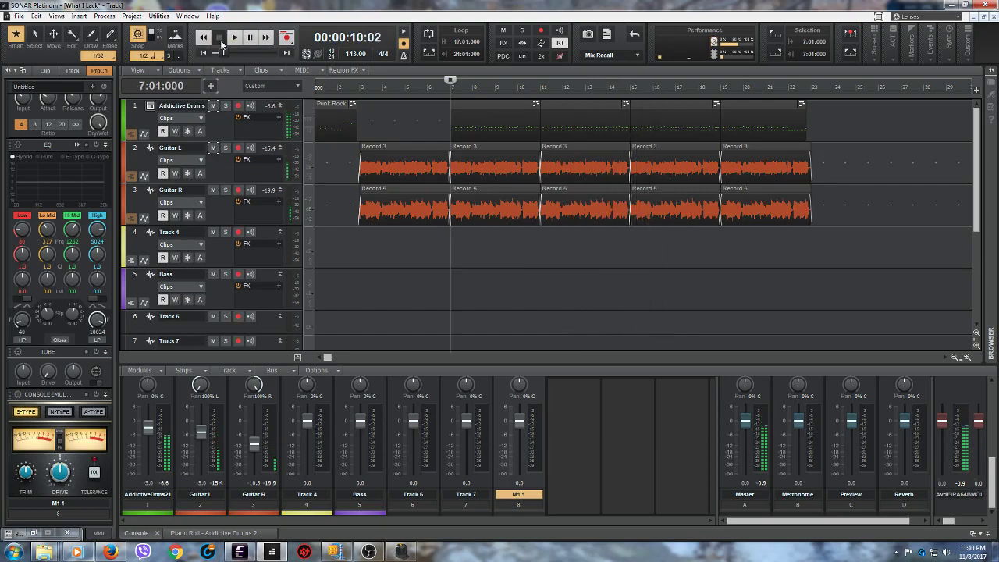
Step: Arm and disarm Guitar L for recording, and do the same with Track 4
click(238, 148)
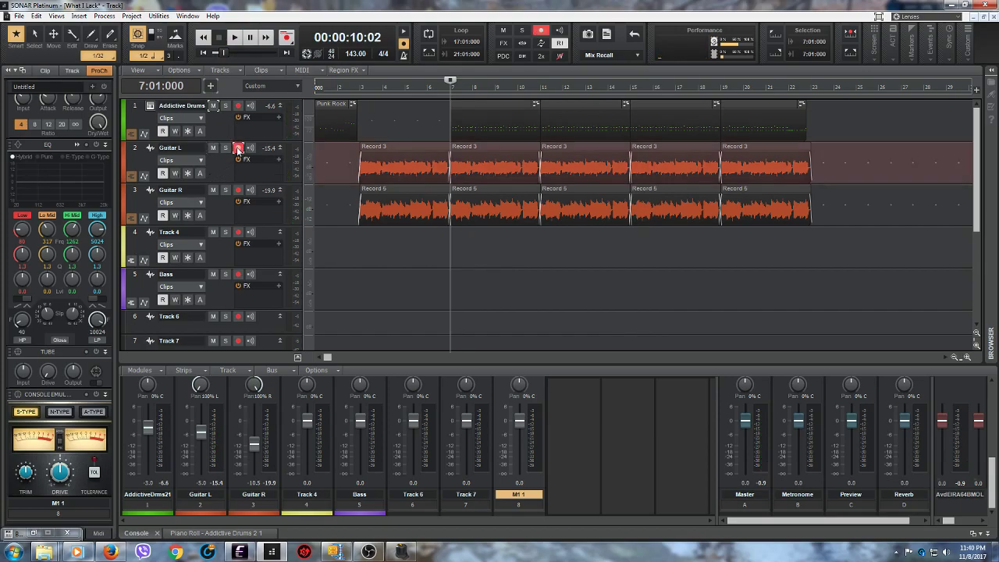
click(238, 148)
click(238, 232)
click(238, 233)
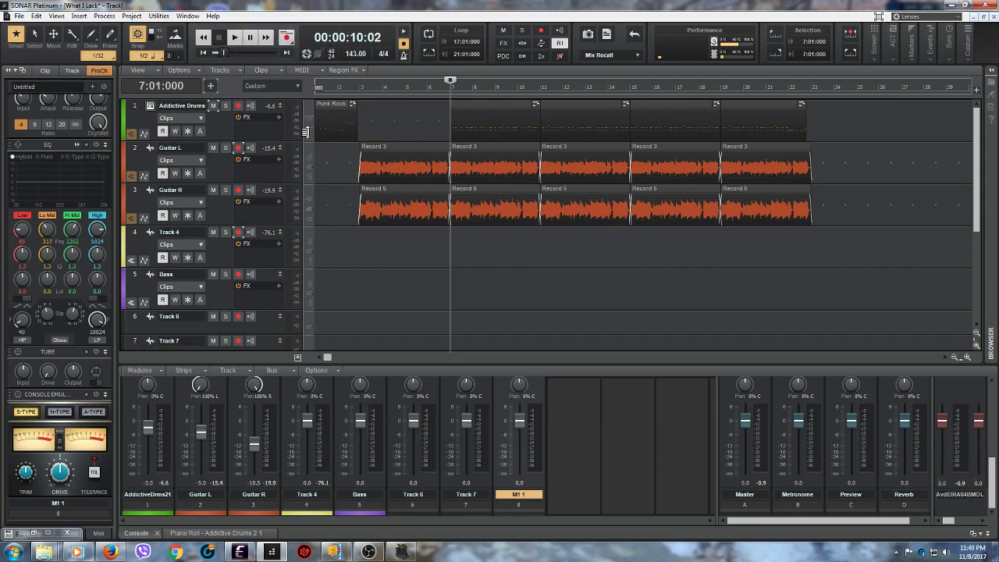
Step: Review the recording mode preferences and the transport's list of record modes, leaving both without making changes
right_click(290, 43)
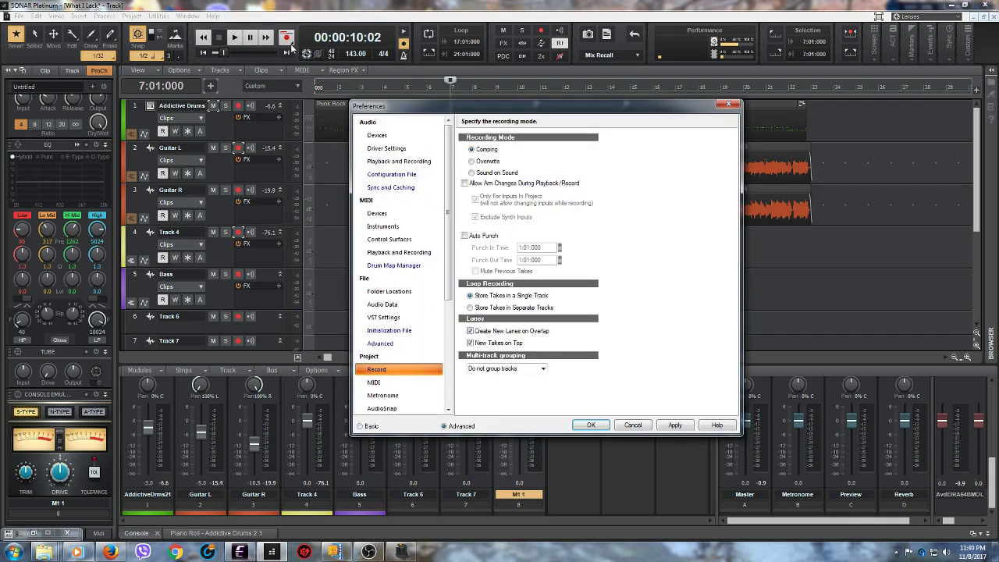
click(728, 104)
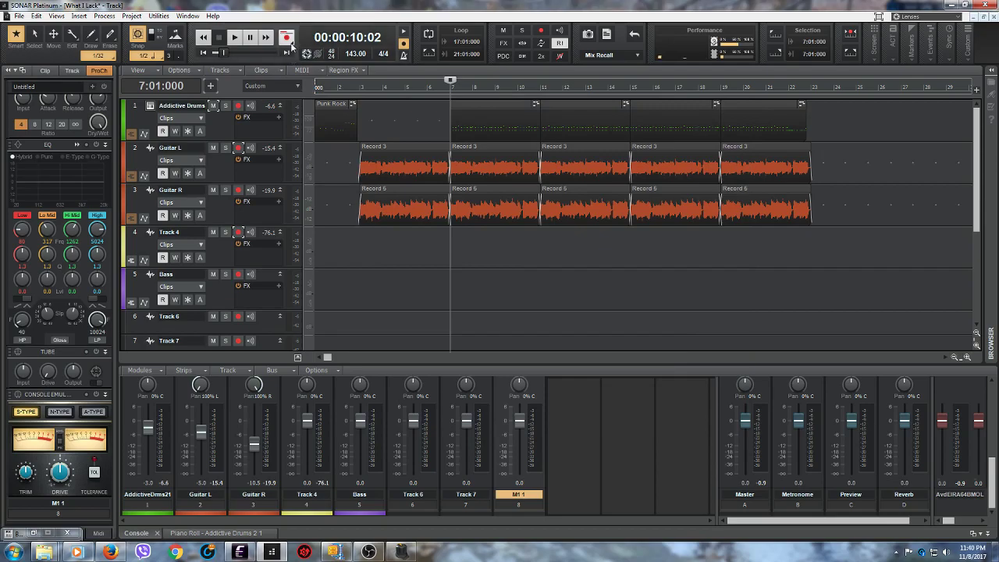
right_click(288, 43)
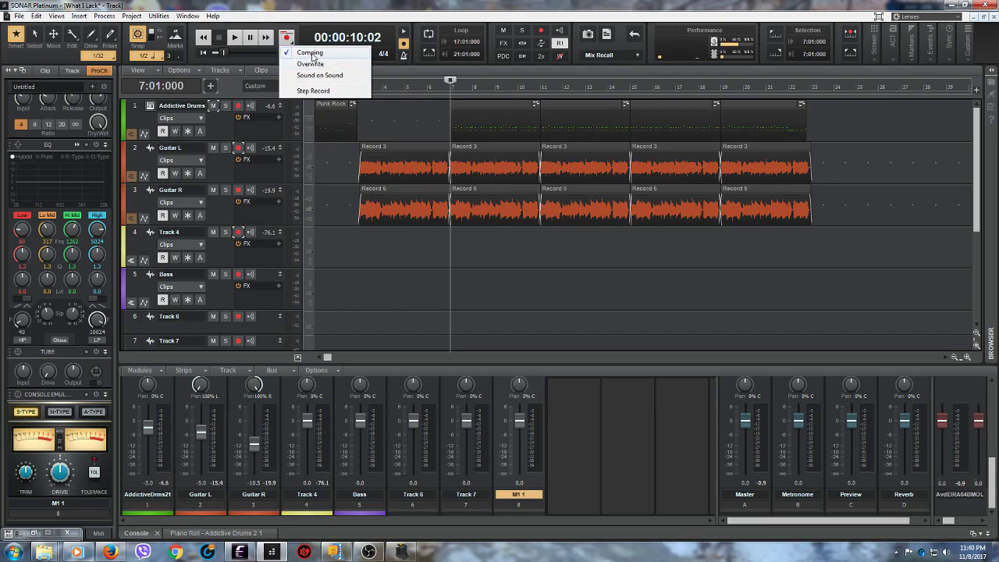
click(319, 20)
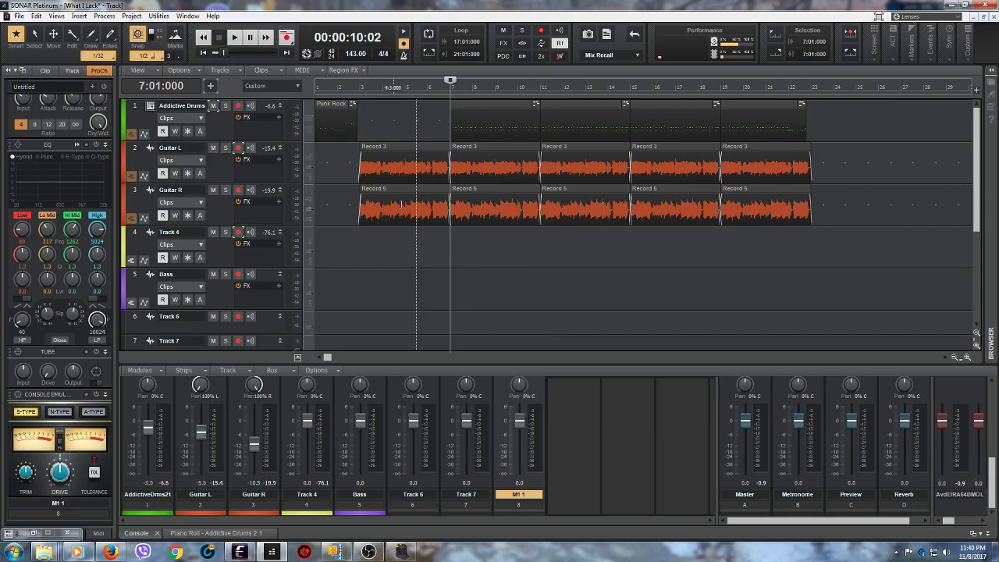
Step: Examine the audio effects in the plug-in browser, covering the Uncategorized, Delay and Distortion folders and the available sorting options
click(991, 75)
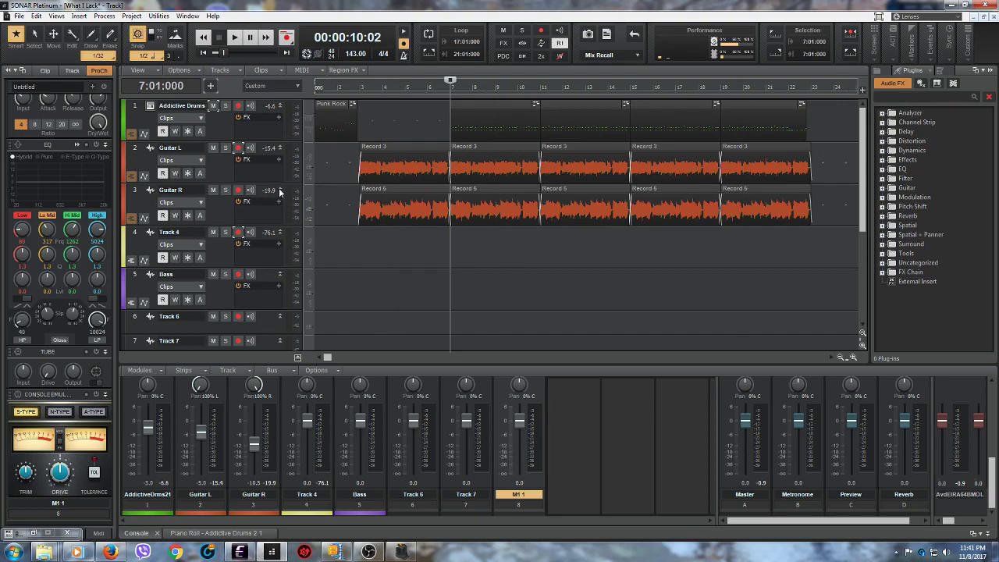
click(882, 263)
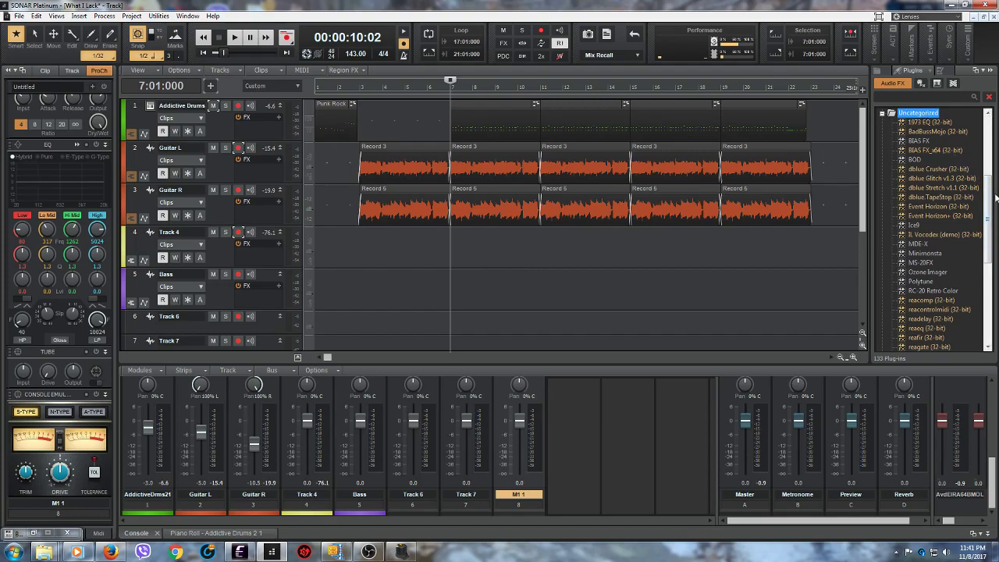
drag(997, 199, 991, 275)
scroll(887, 170, up, 10)
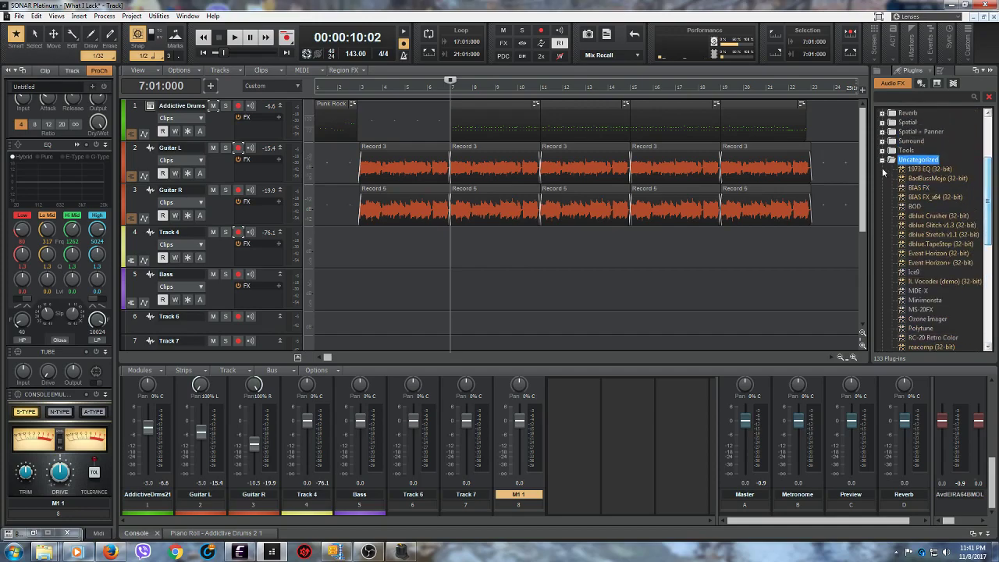
click(883, 160)
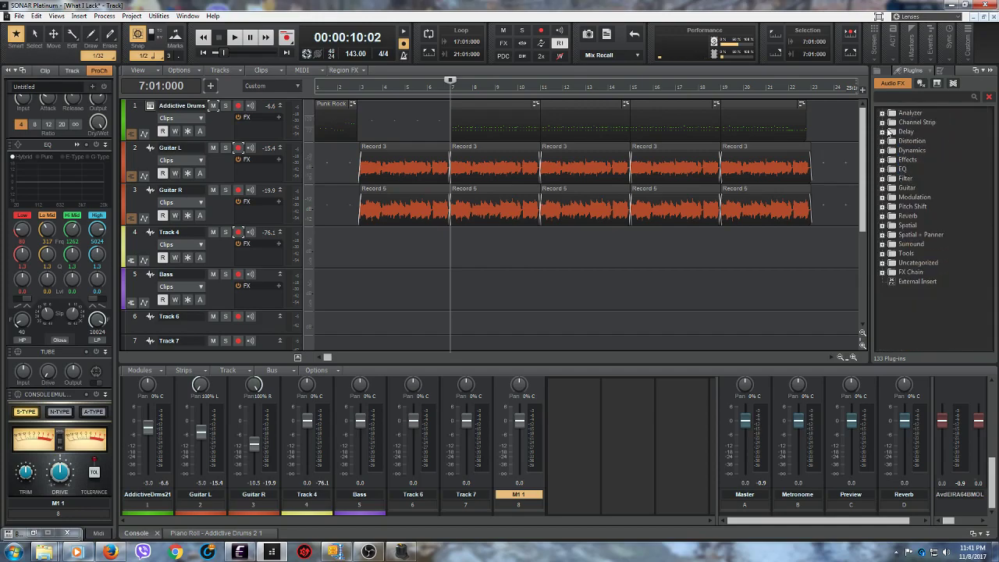
click(882, 132)
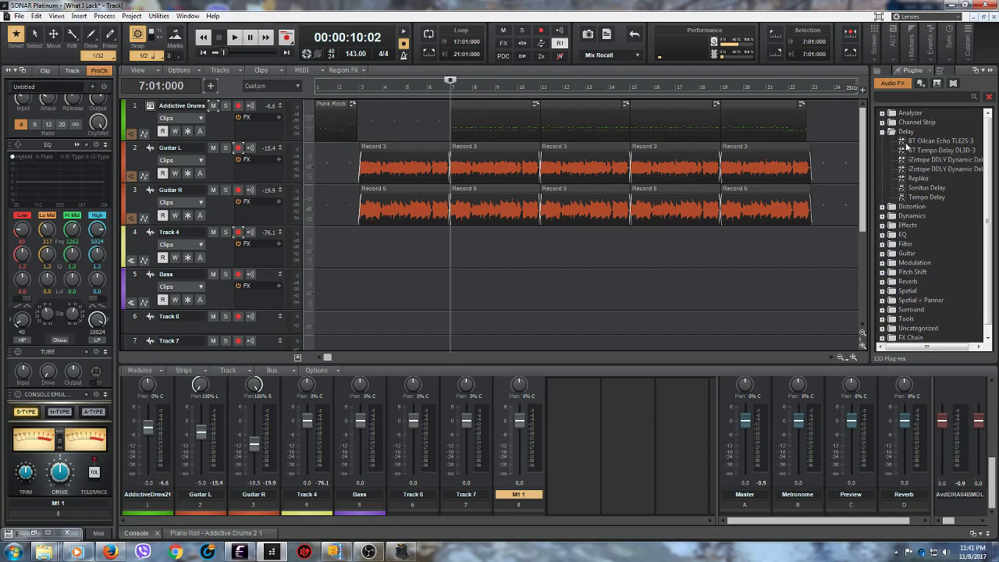
click(881, 132)
click(882, 141)
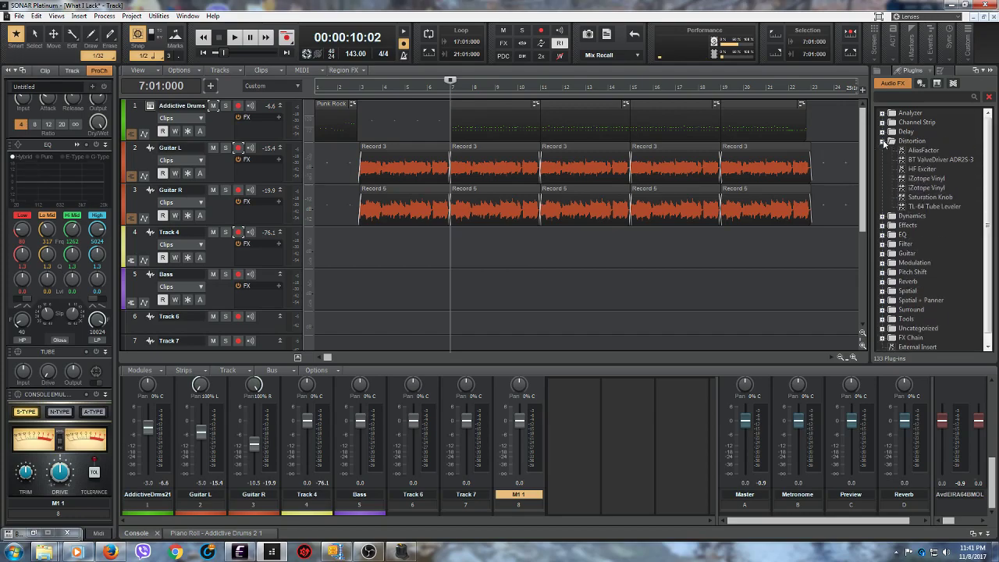
click(882, 142)
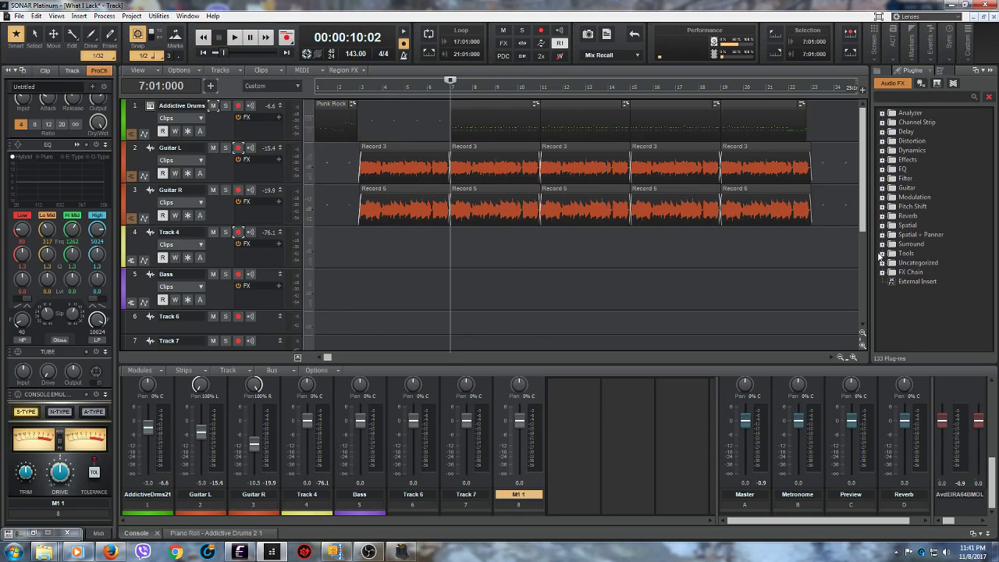
click(915, 71)
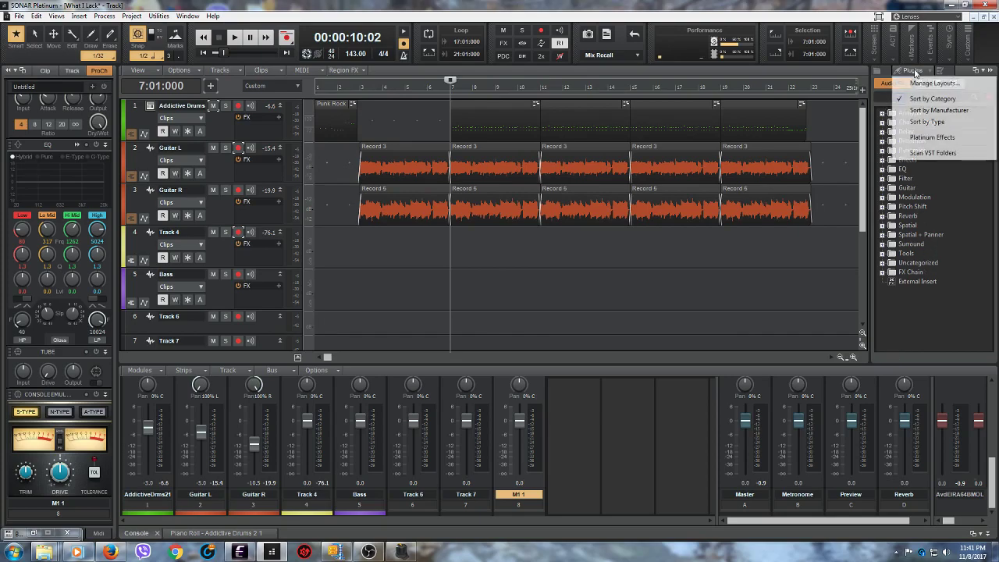
click(958, 222)
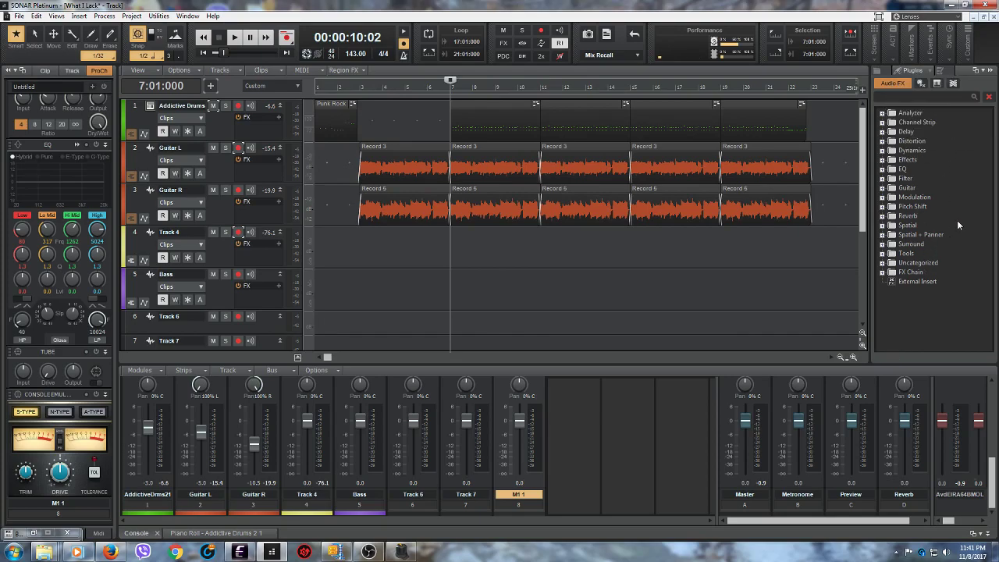
Step: Show the instrument plug-ins in the browser, and view the Addictive Drums 2 interface from its track before putting it away
click(937, 83)
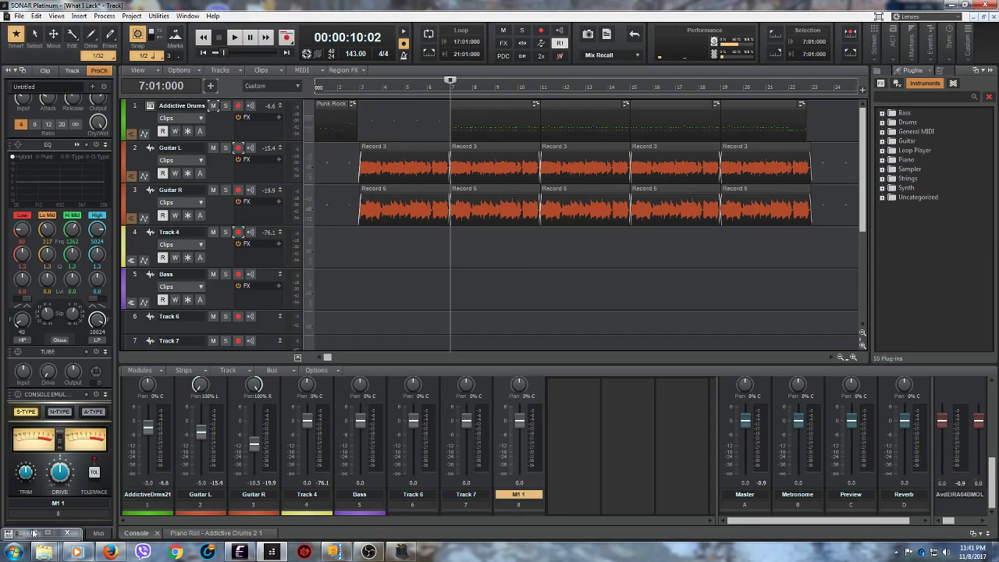
click(151, 110)
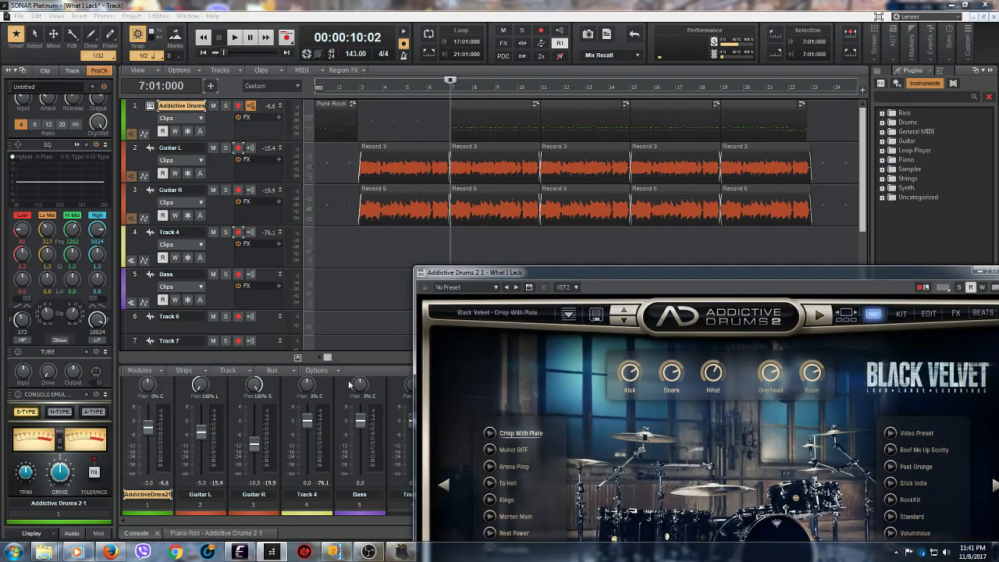
drag(657, 257, 410, 119)
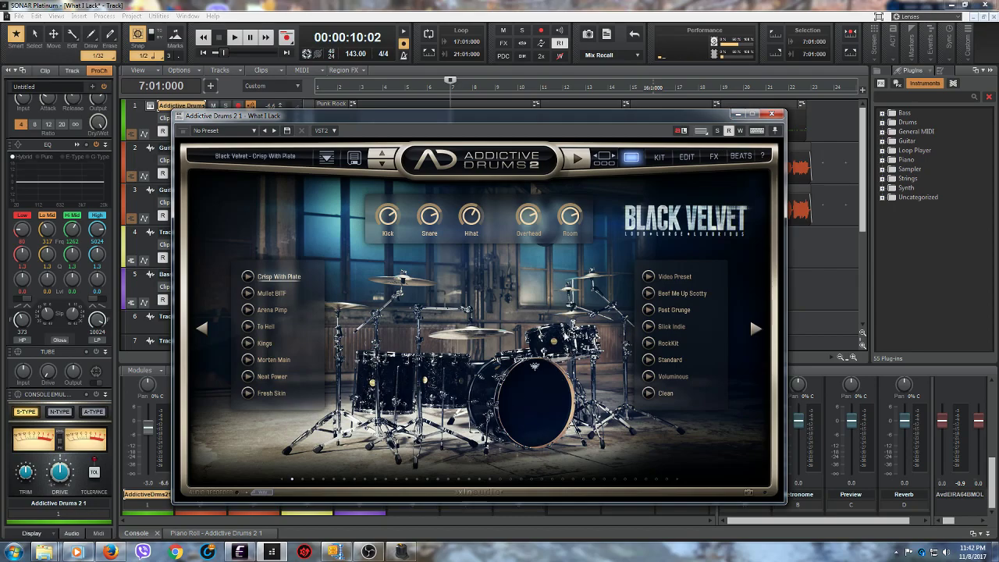
click(738, 115)
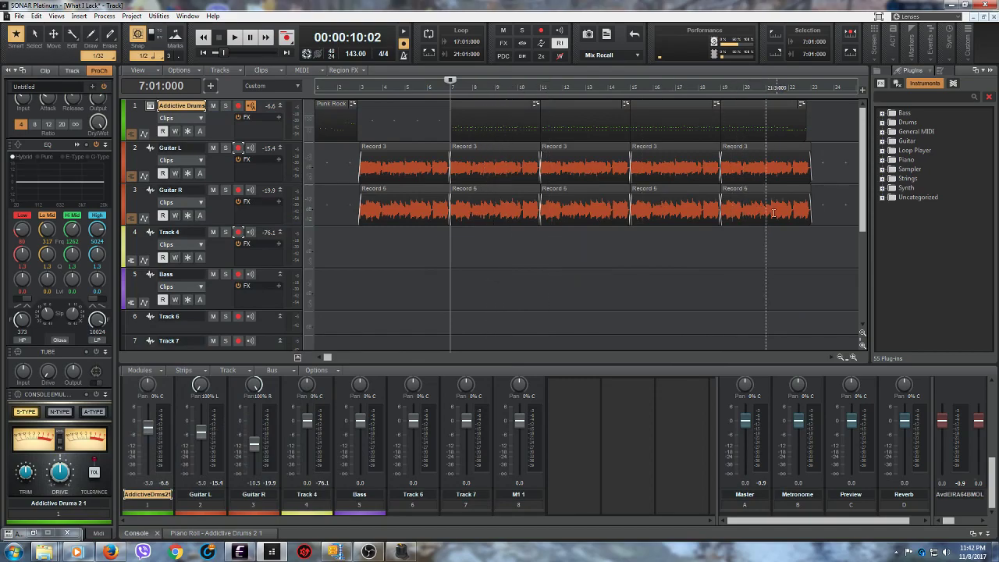
Step: Insert the SYSTEM-8 synth from the Uncategorized instruments as a simple instrument track, dismissing its authorization and authentication windows
click(882, 189)
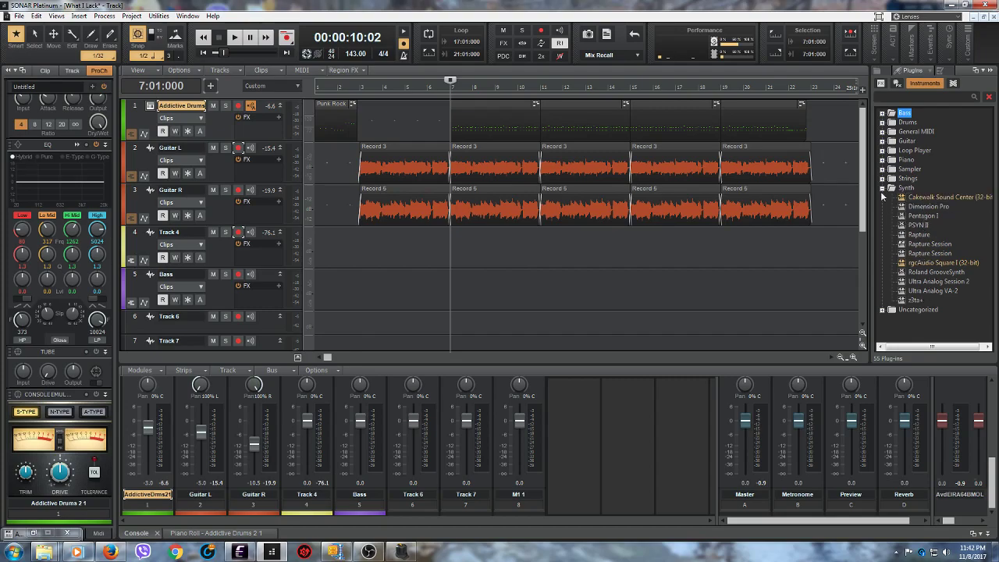
click(883, 189)
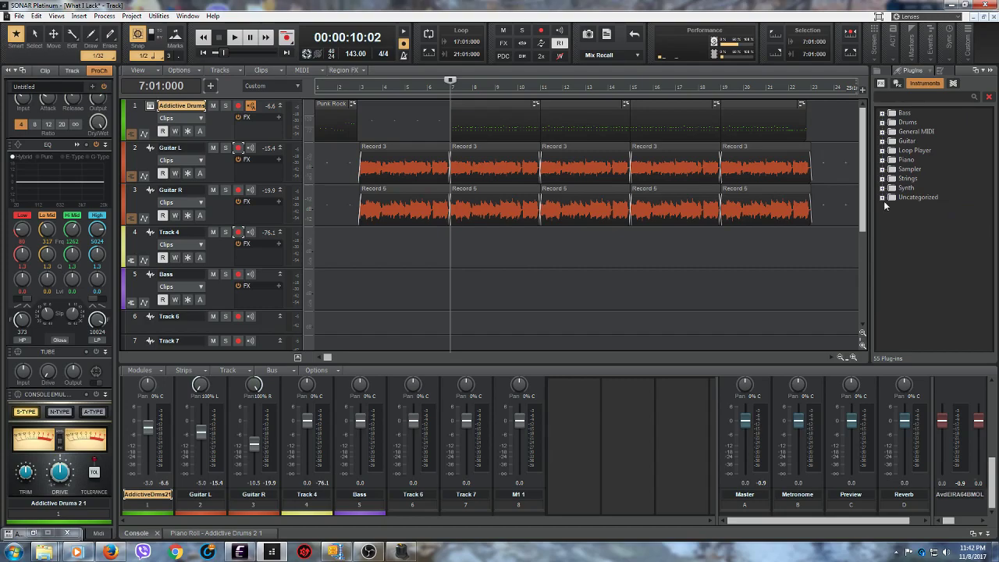
click(883, 197)
scroll(990, 228, down, 3)
scroll(989, 228, down, 1)
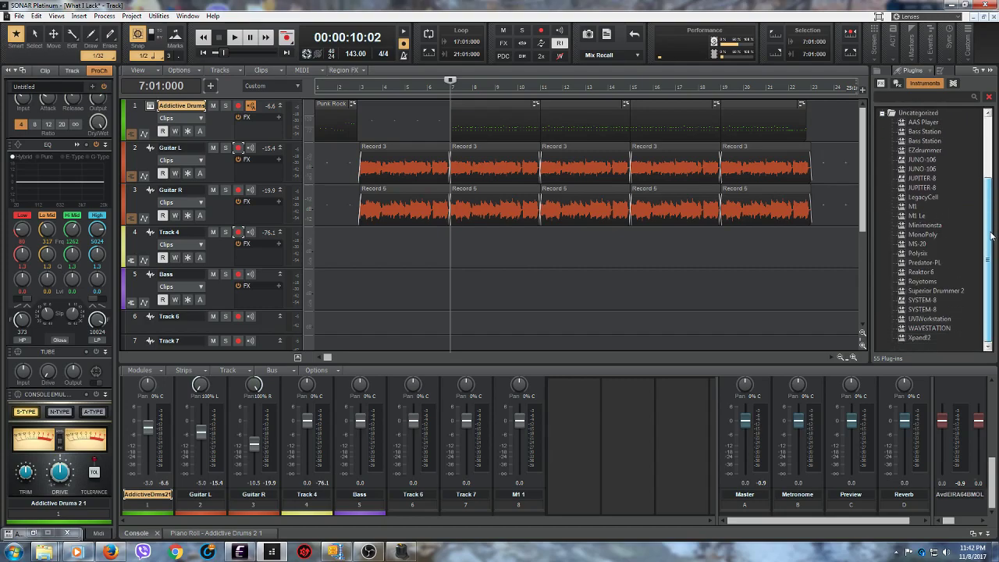
double_click(926, 302)
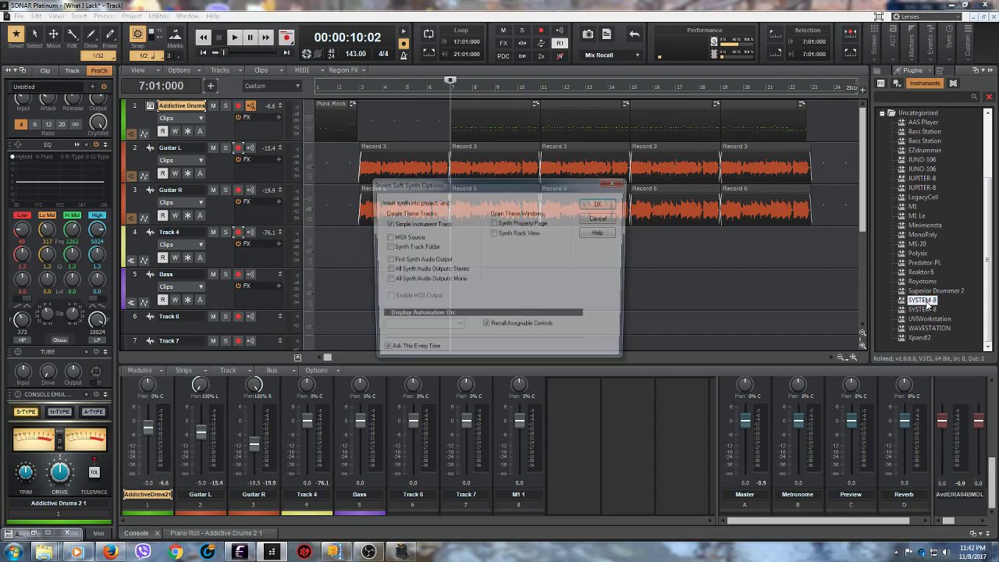
click(596, 203)
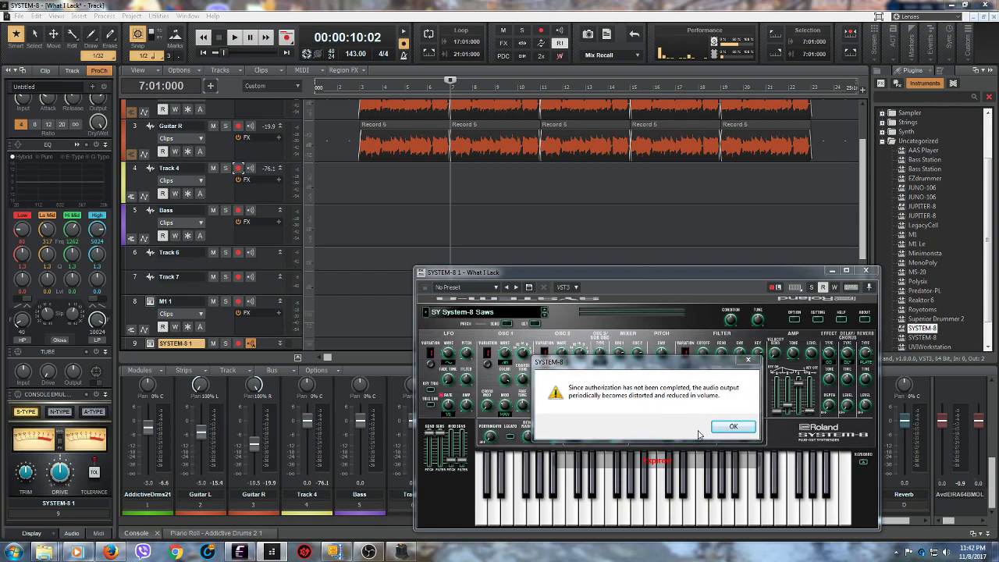
click(732, 428)
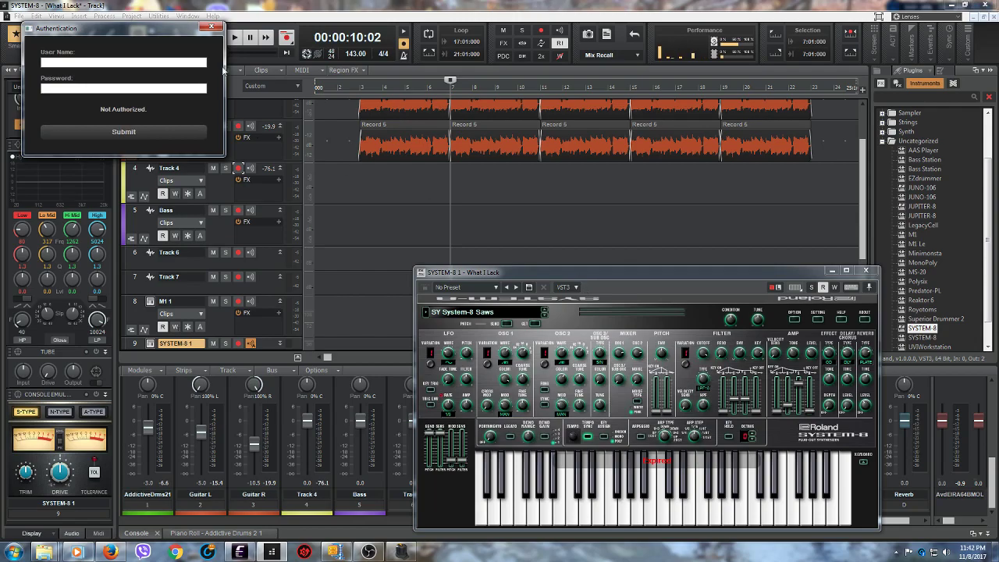
click(212, 28)
Step: Audition several notes on the SYSTEM-8 on-screen keyboard and close the synth window
drag(619, 273, 466, 154)
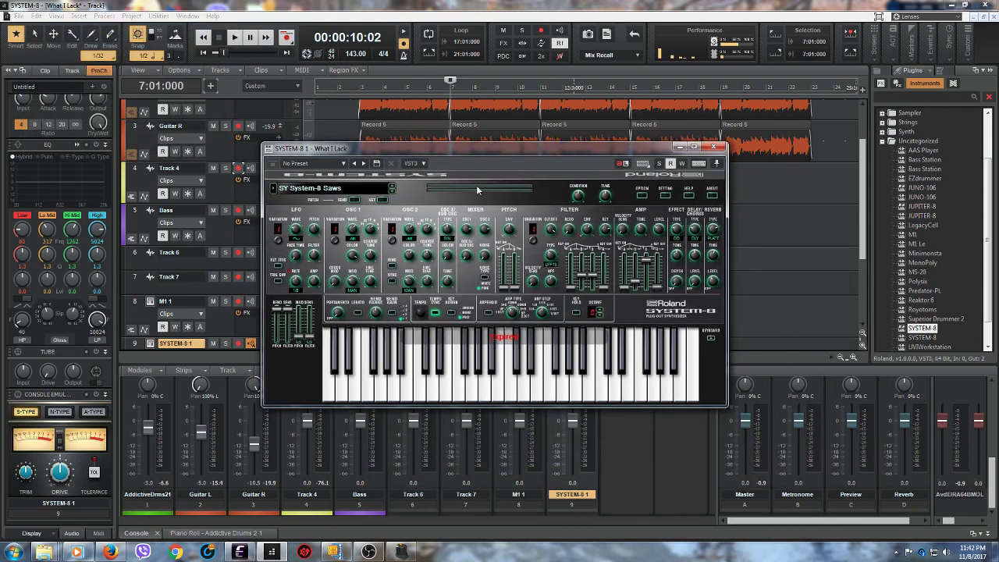
click(525, 385)
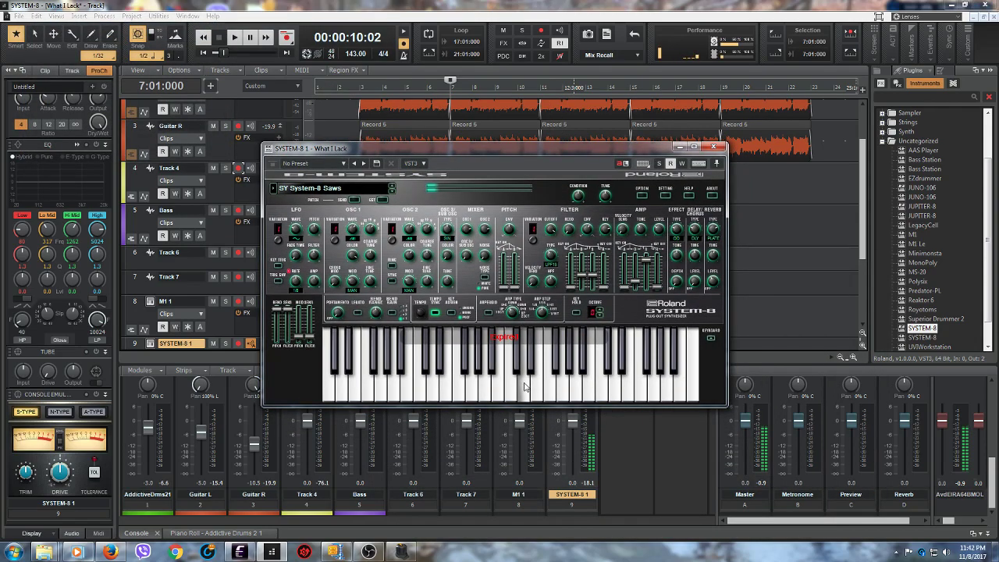
click(478, 391)
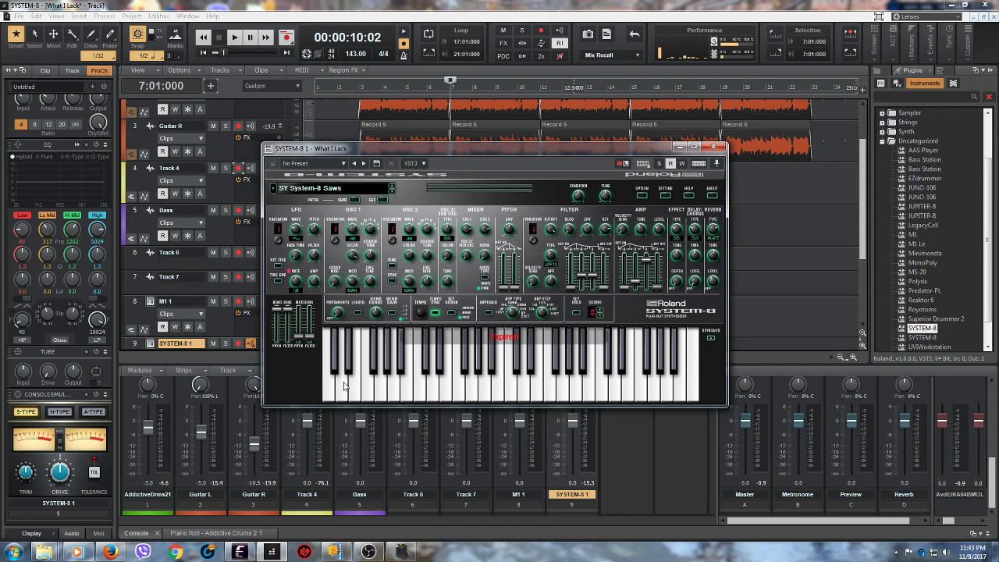
mouse_move(346, 383)
mouse_down()
mouse_move(629, 371)
mouse_move(484, 373)
mouse_up()
click(713, 147)
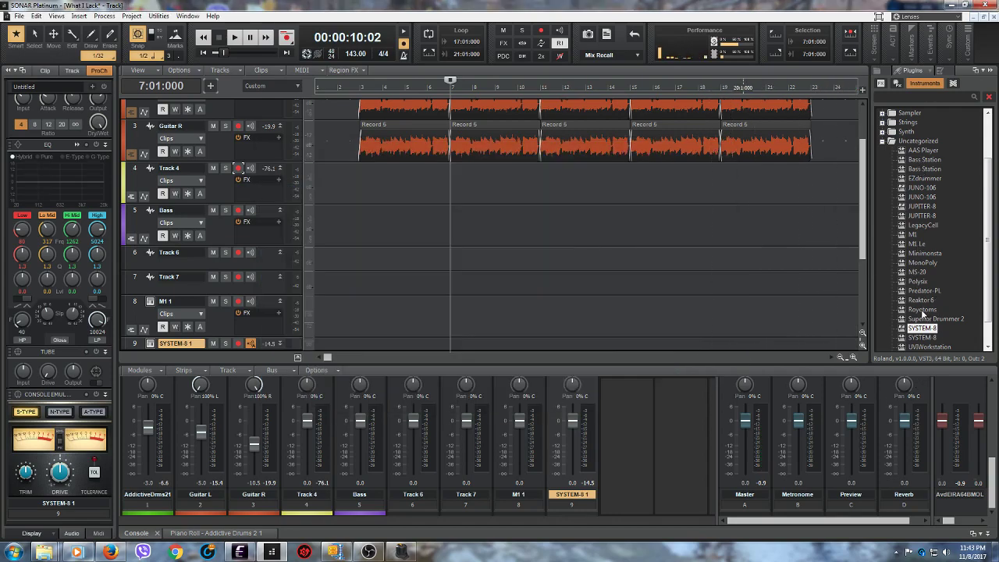
Step: Insert the Royotoms instrument as a simple instrument track, and briefly reopen the SYSTEM-8 synth window
double_click(921, 311)
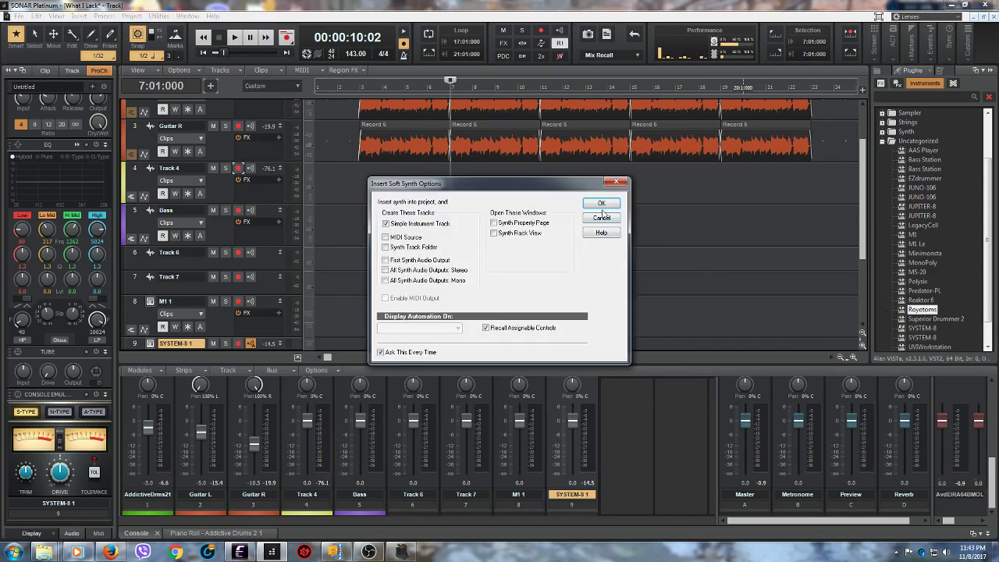
click(601, 205)
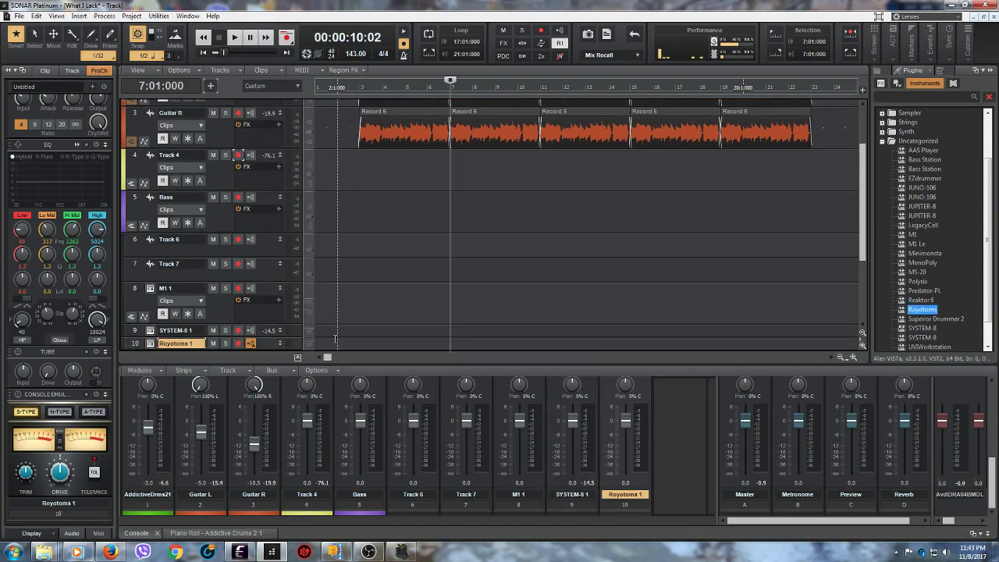
click(150, 331)
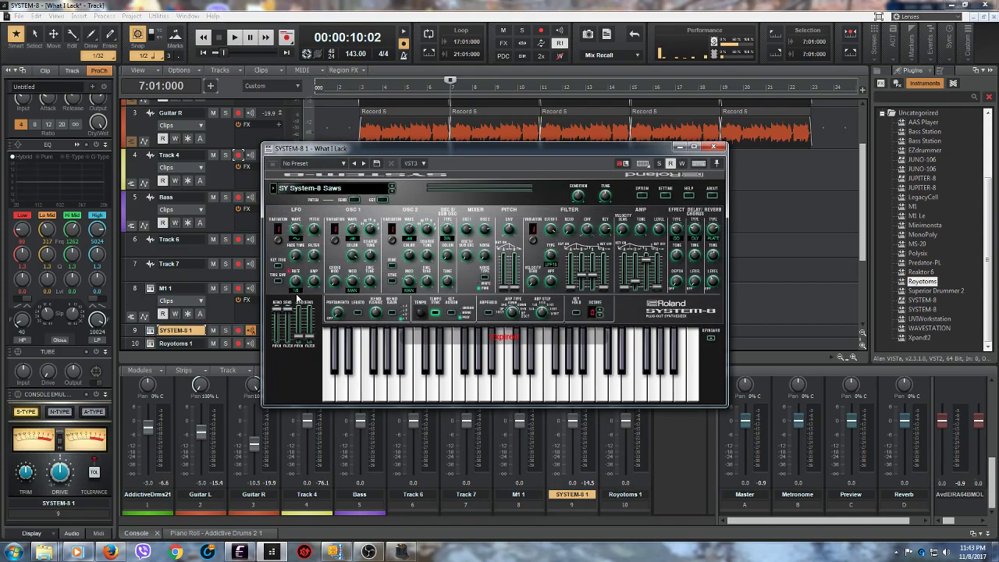
click(719, 146)
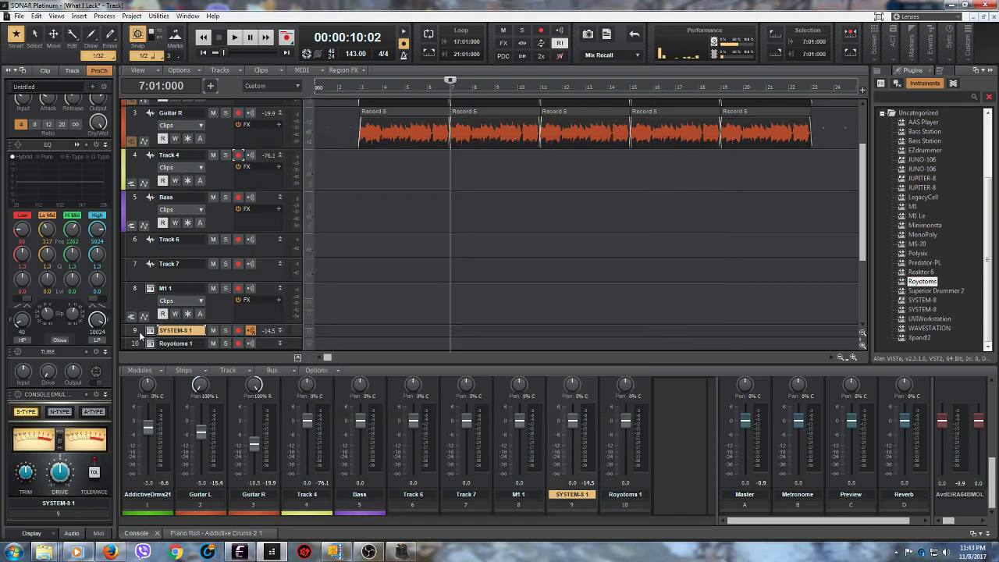
Step: Delete the SYSTEM-8 1 instrument track from the project
right_click(141, 336)
click(137, 334)
right_click(136, 334)
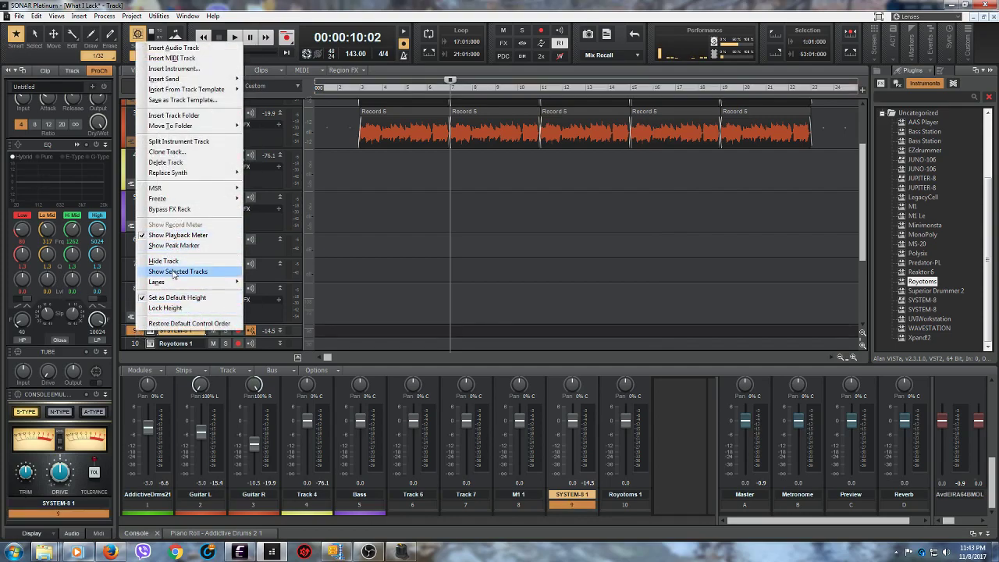
click(165, 161)
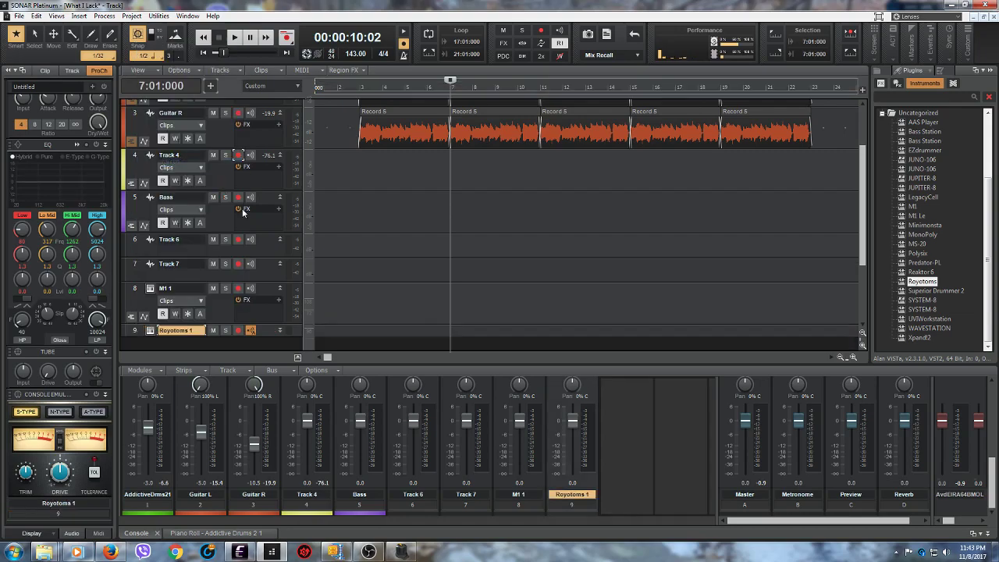
Step: Open the Royotoms interface from its track and audition drums 69, 68, 67, 64, 63 and 62
click(150, 333)
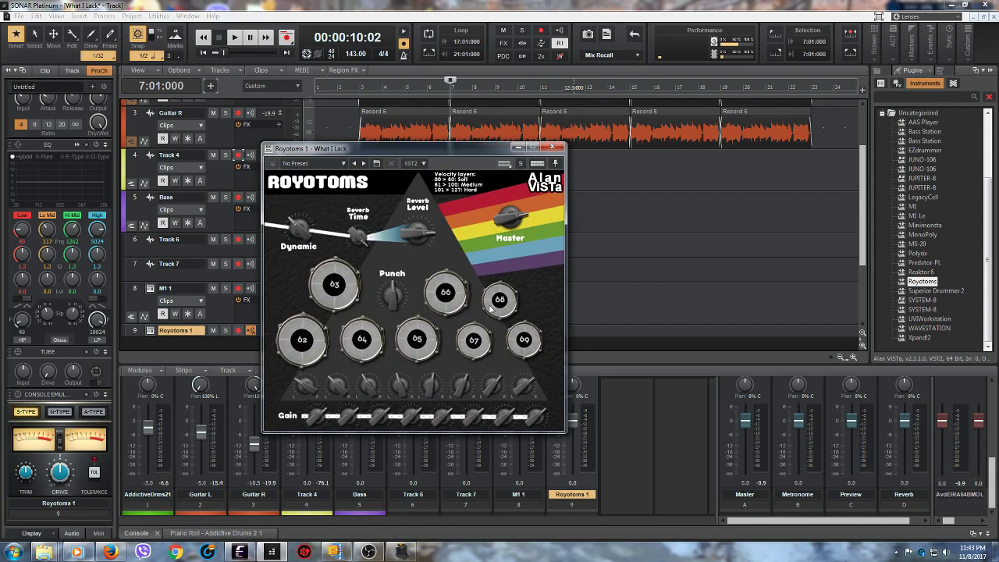
click(520, 338)
click(500, 300)
click(475, 336)
click(350, 342)
click(334, 285)
click(306, 335)
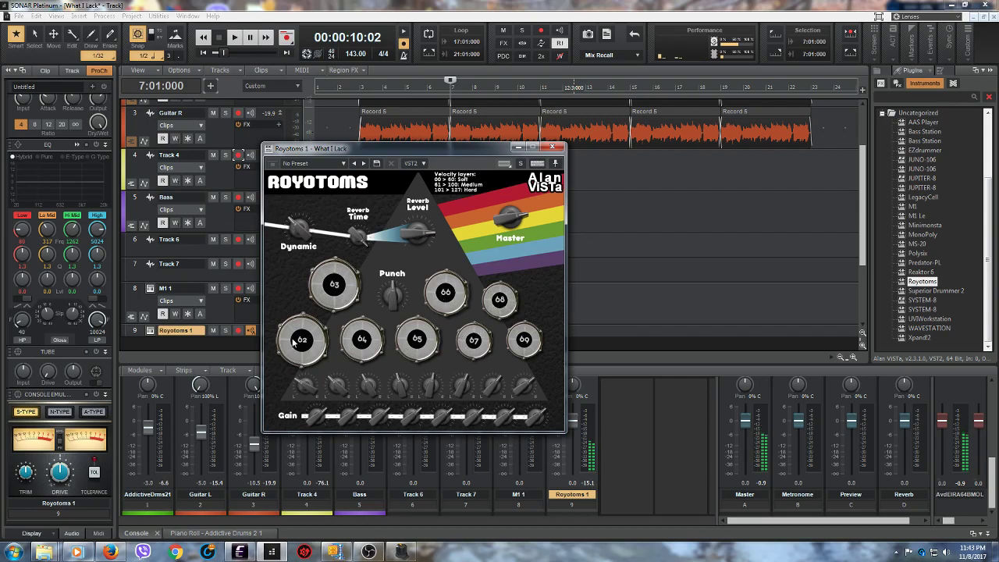
click(302, 330)
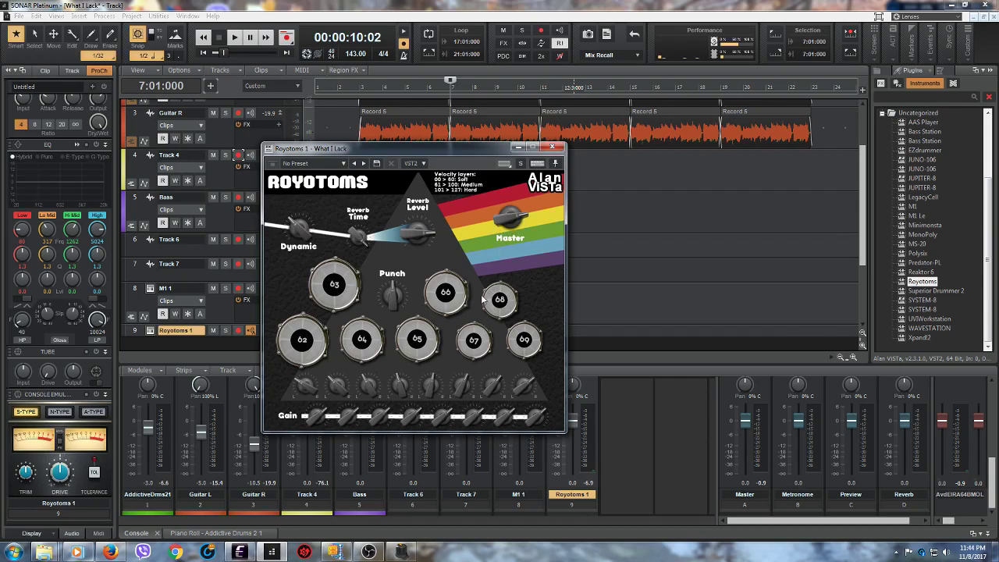
Step: Audition the Royotoms tom pads 66, 63, 64, 65, 67 and 69
click(446, 292)
click(333, 279)
click(362, 339)
click(417, 340)
click(475, 337)
click(523, 339)
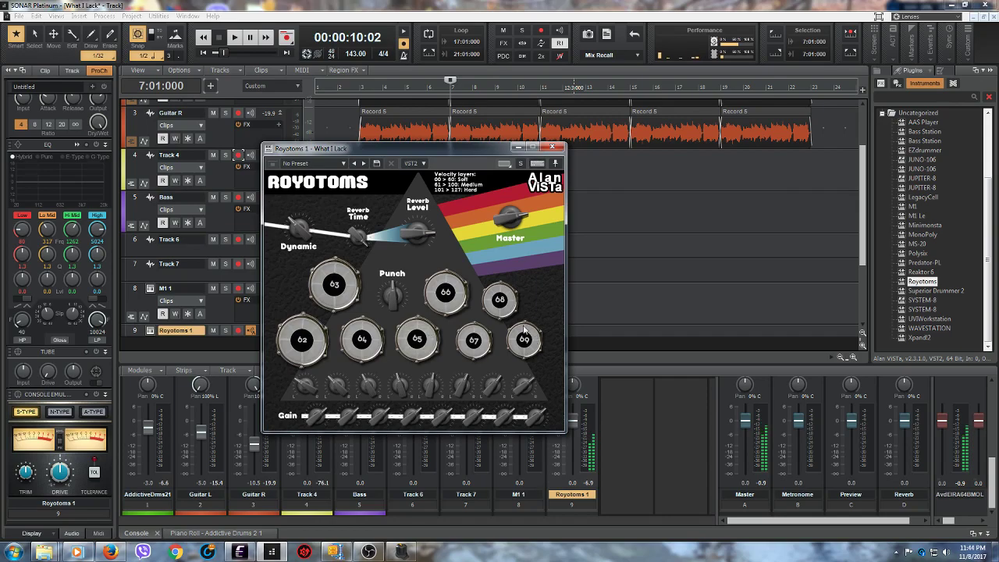
Step: Close the Royotoms instrument window and delete the Royotoms track
click(550, 147)
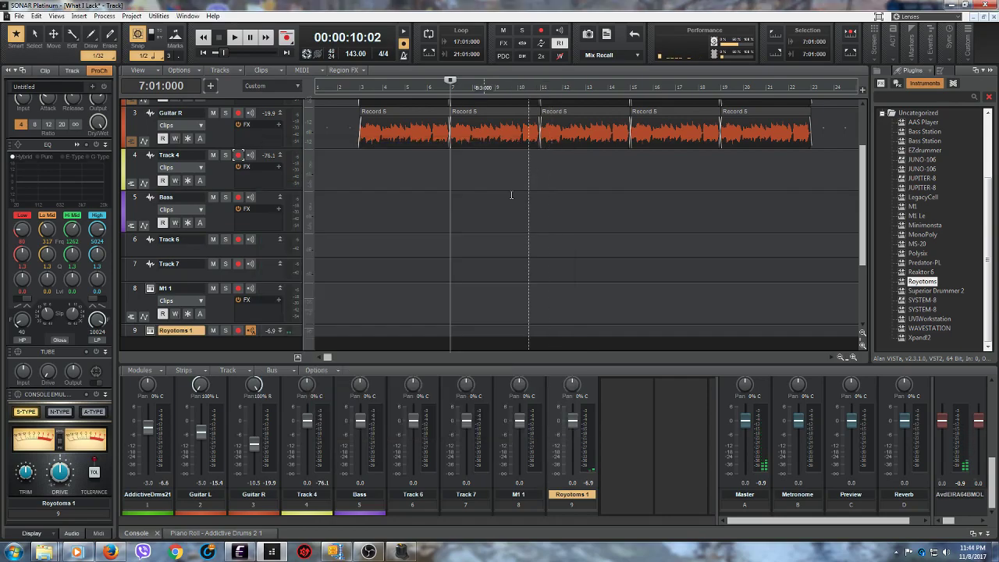
right_click(150, 330)
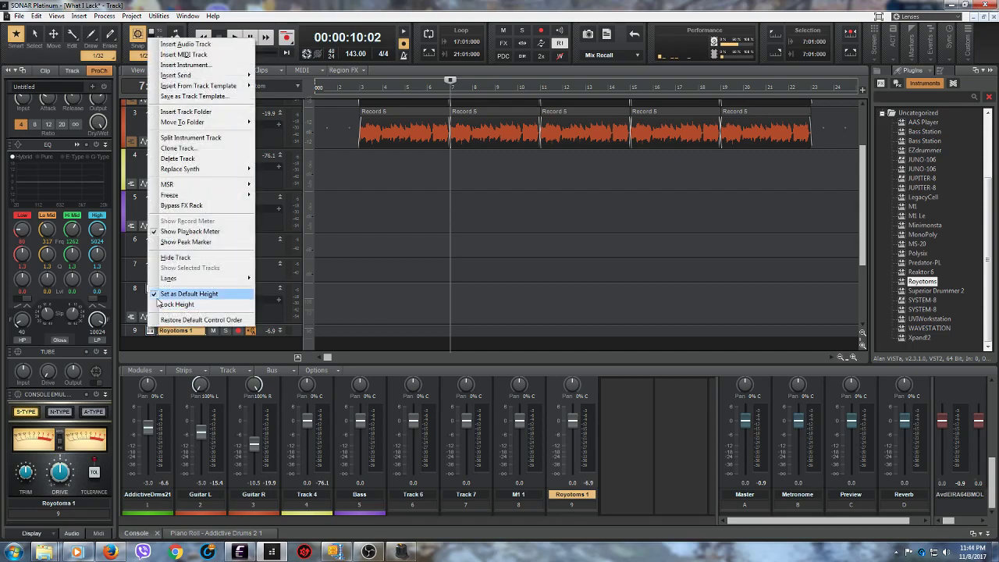
click(178, 159)
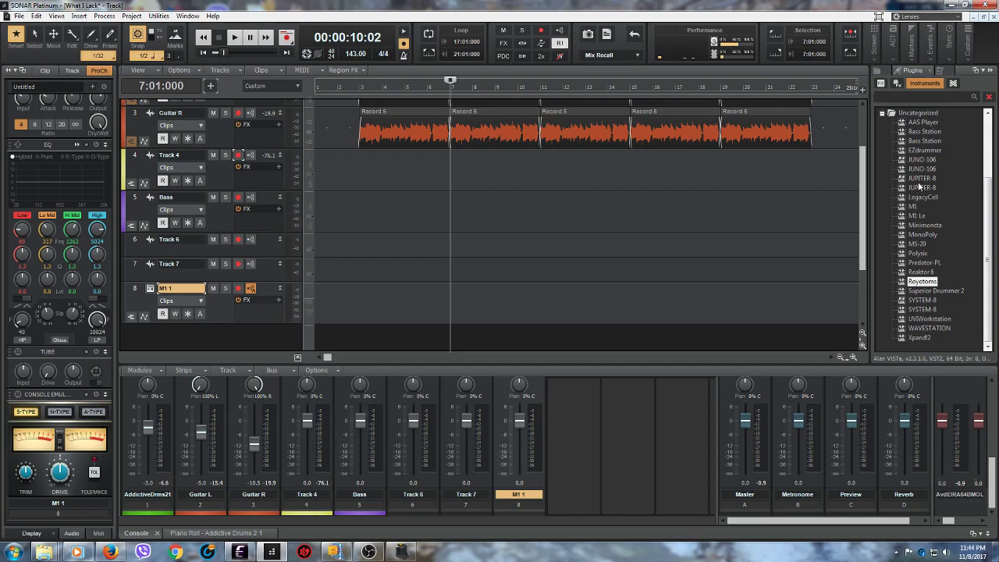
Step: Insert SessionDrummer from the Drums instrument category on a new instrument track
click(881, 116)
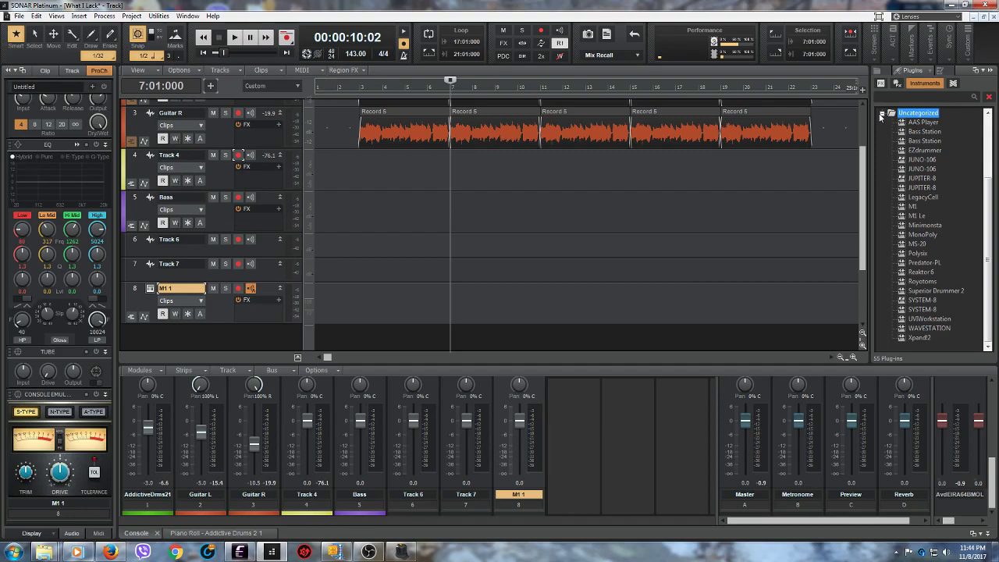
click(882, 113)
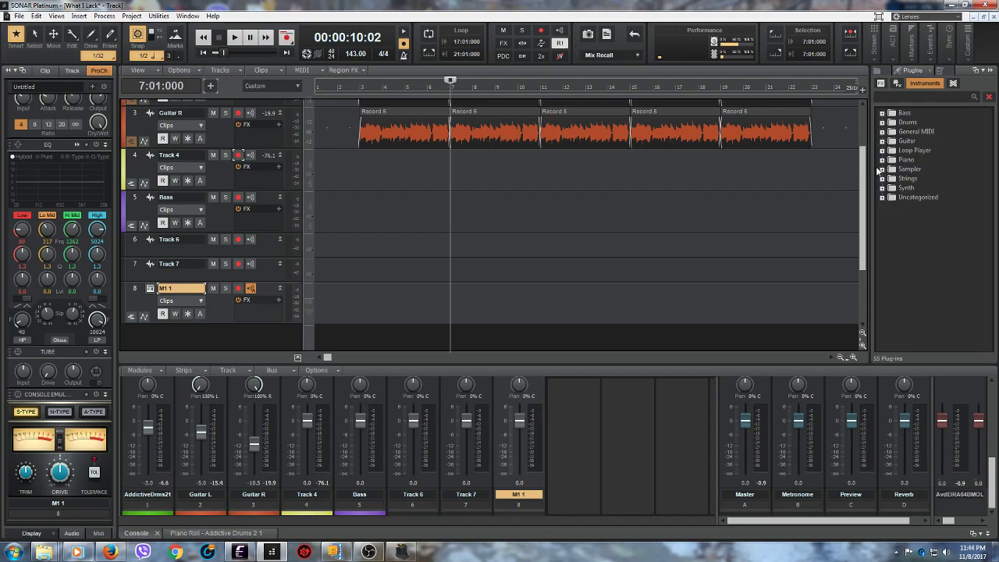
click(882, 141)
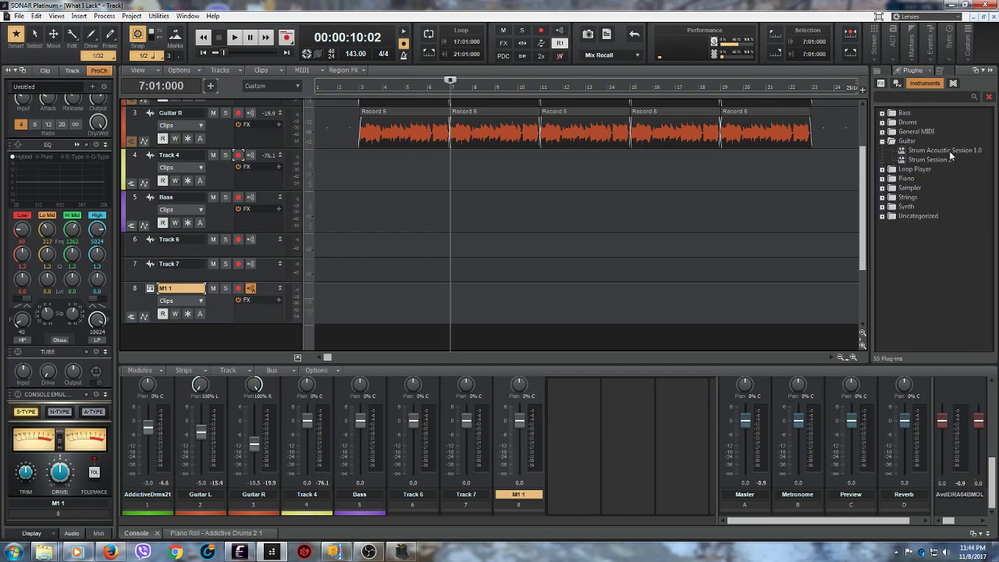
click(882, 142)
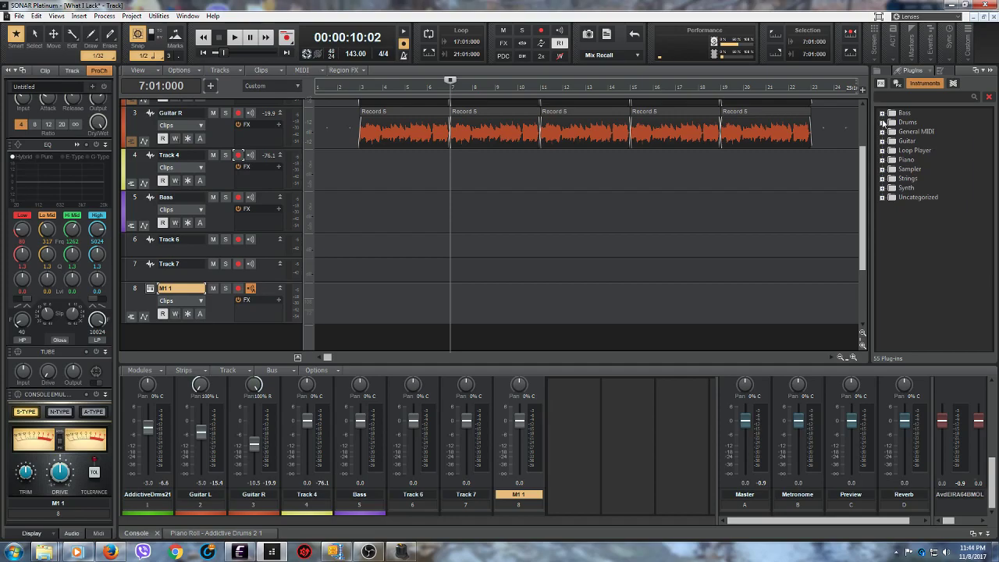
click(883, 123)
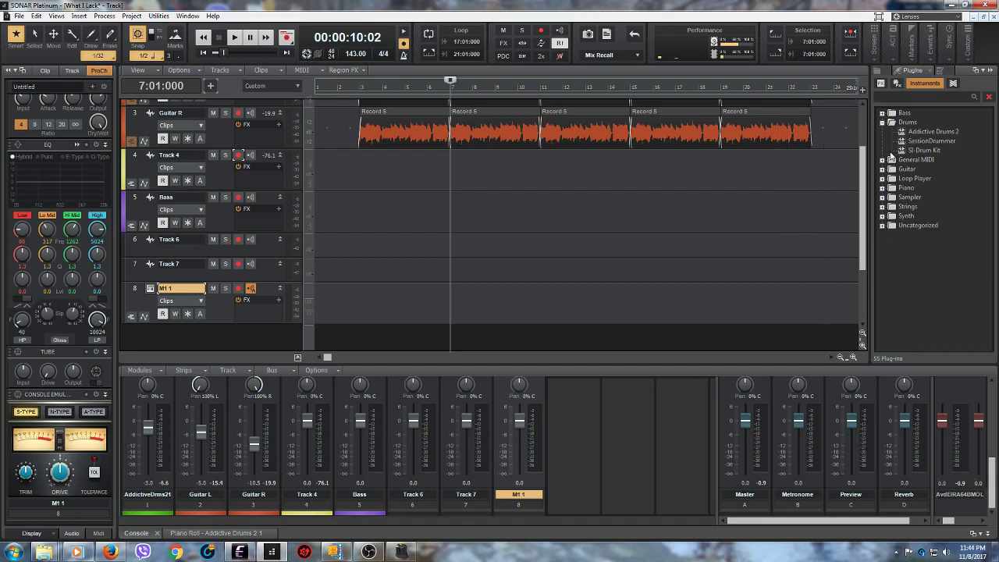
double_click(931, 141)
click(601, 205)
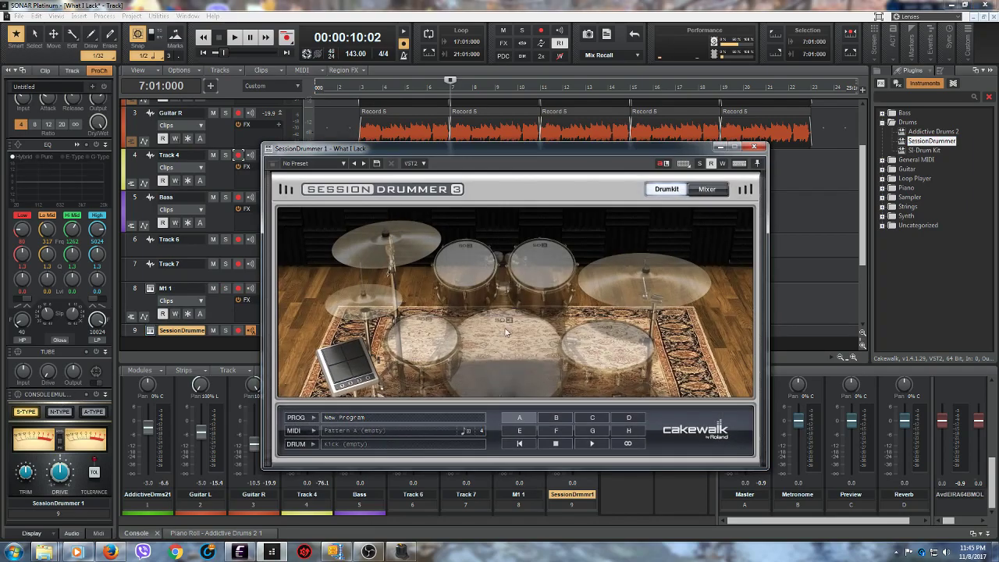
Step: Select the empty snare slot in Session Drummer and move its window clear of the mixer's bus strips and browser
drag(554, 154, 517, 150)
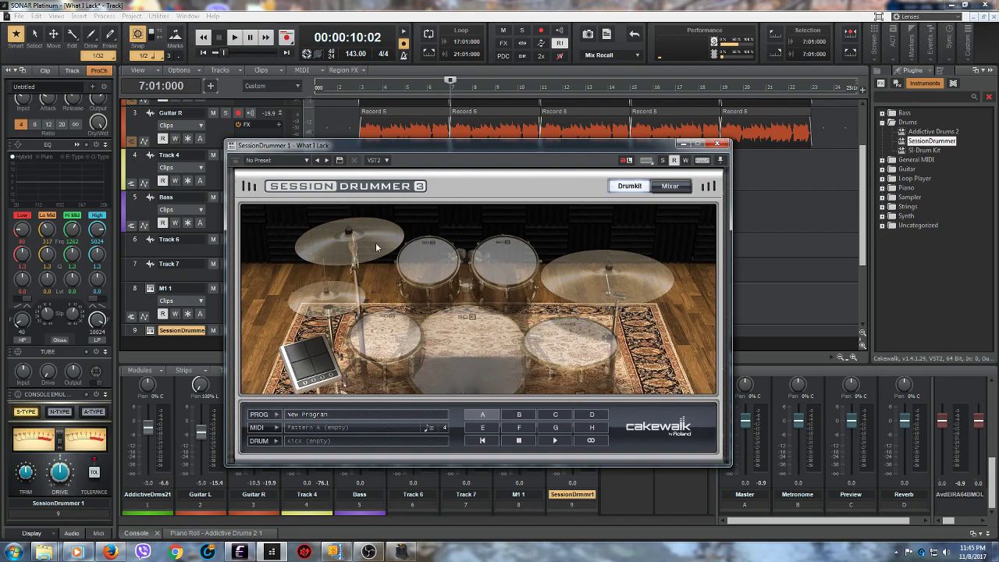
click(430, 261)
click(415, 345)
drag(546, 145, 524, 113)
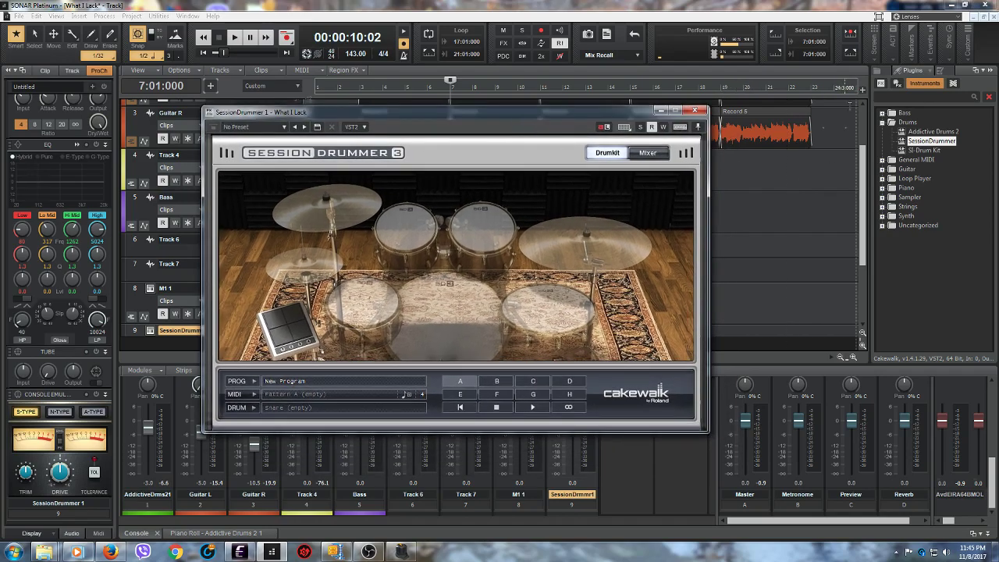
Step: Look in the media browser's One Shots folder, then return up to the list of drives
click(879, 75)
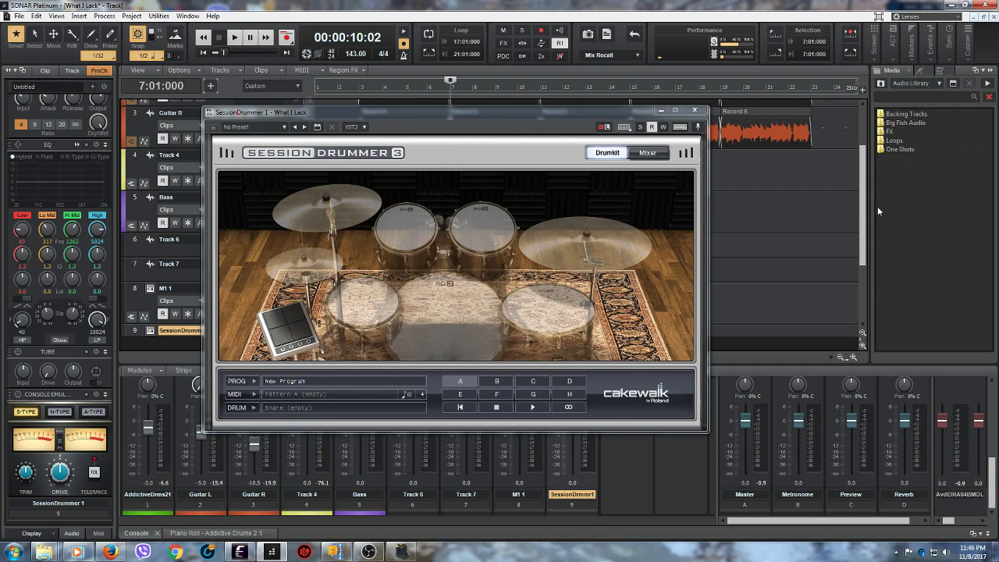
double_click(900, 151)
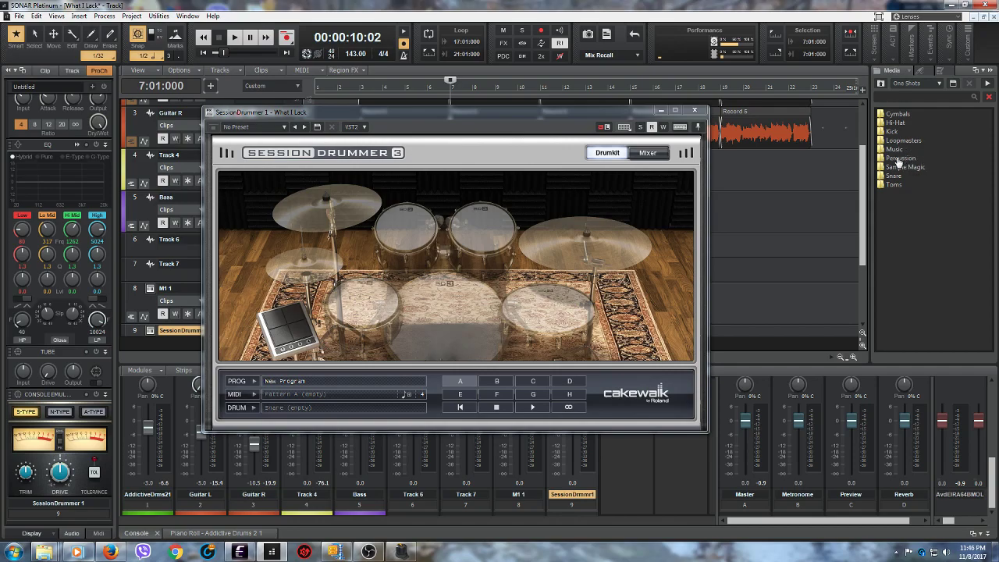
click(880, 84)
click(880, 84)
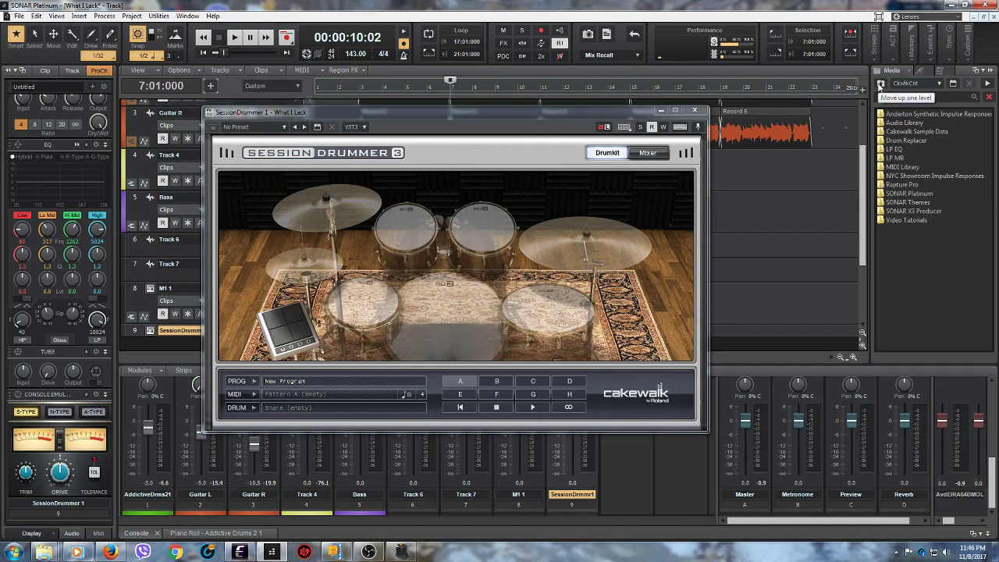
click(880, 83)
click(880, 83)
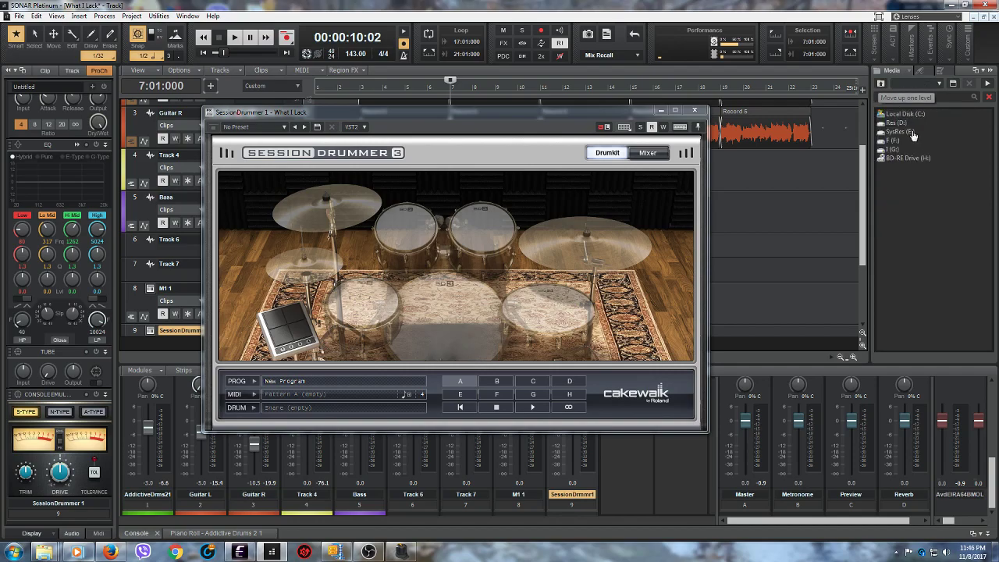
Step: Browse drive G: to Samples and open the Kicks folder of 80's Retro Drummer - Zenhiser
click(892, 150)
double_click(893, 150)
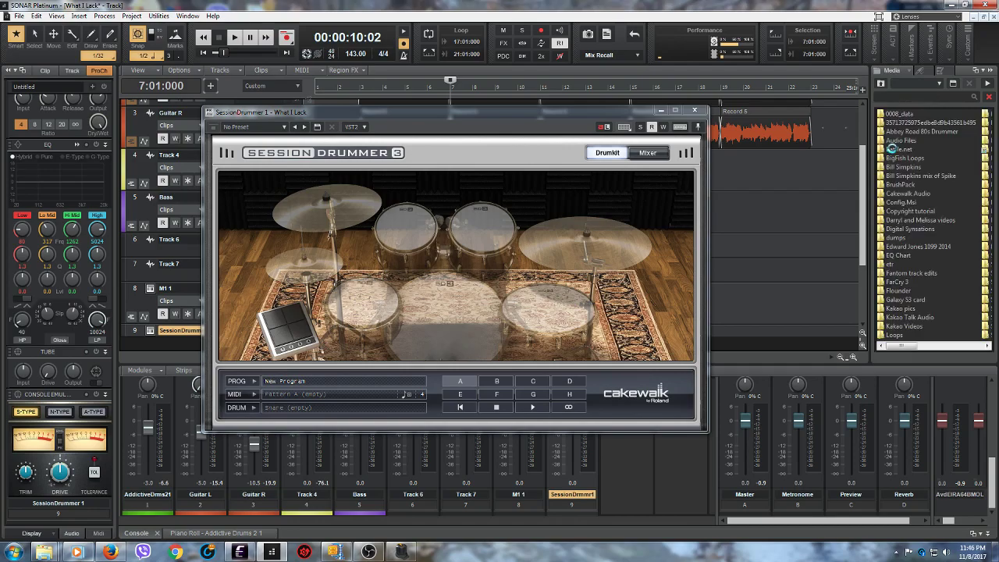
drag(904, 348, 927, 348)
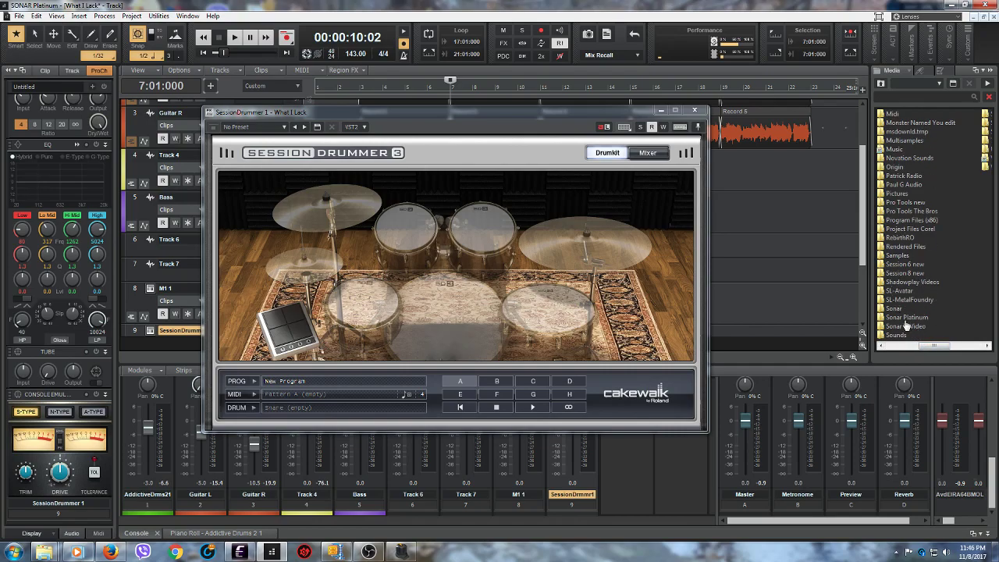
double_click(896, 256)
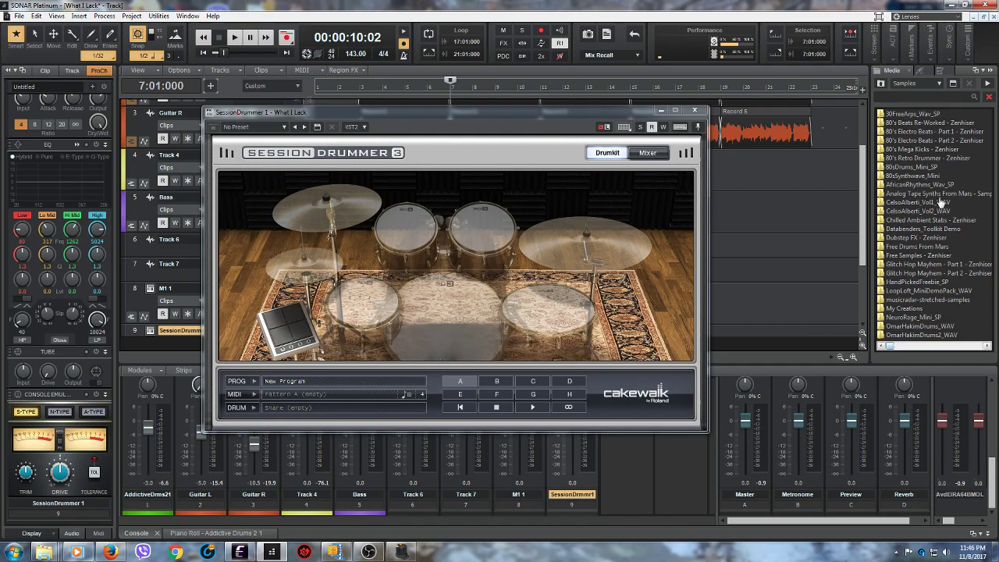
double_click(927, 160)
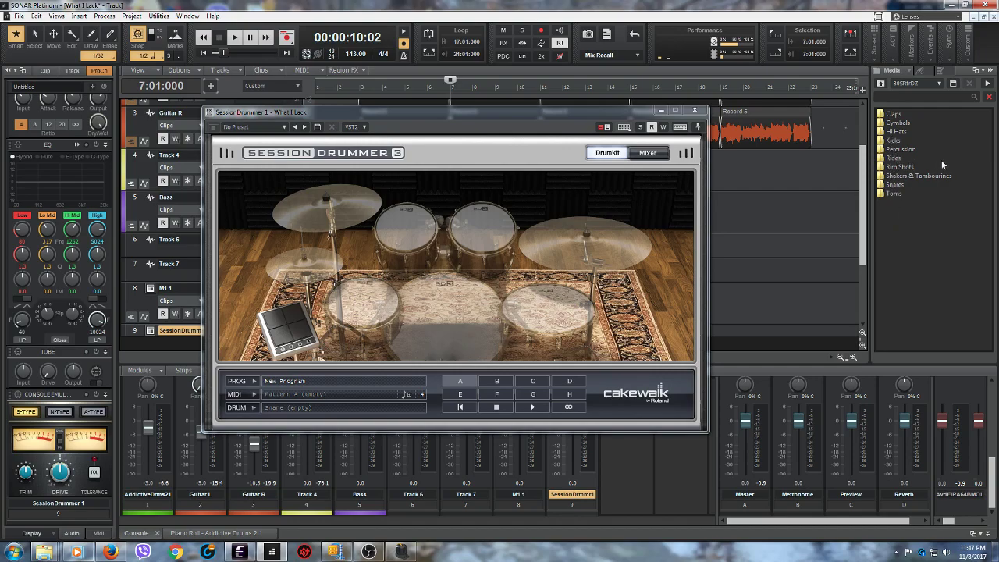
double_click(893, 142)
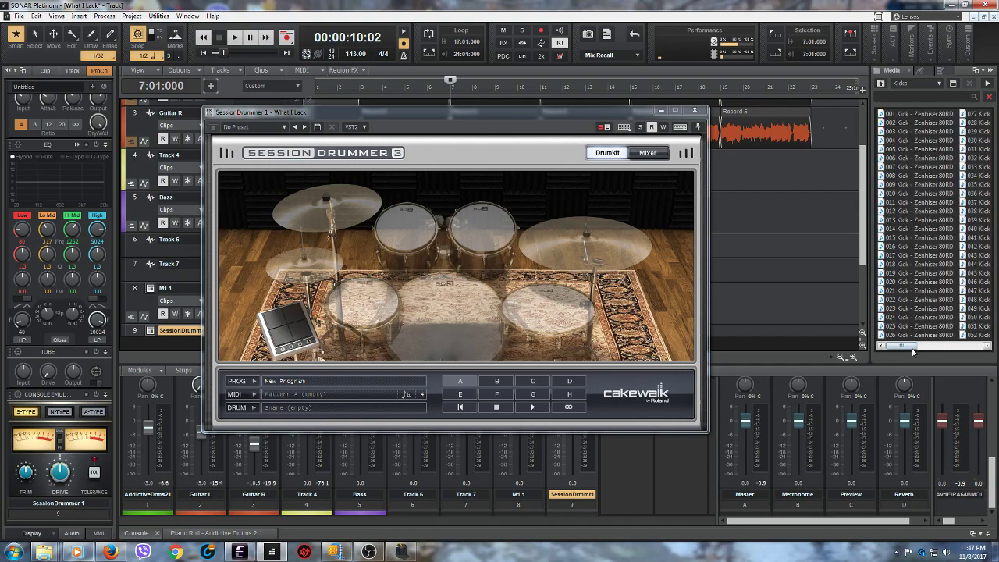
Step: Lower the Preview bus volume to about -12 dB for auditioning samples
mouse_move(903, 345)
mouse_down()
mouse_move(952, 346)
mouse_move(897, 347)
mouse_up()
mouse_move(854, 429)
drag(852, 425, 852, 445)
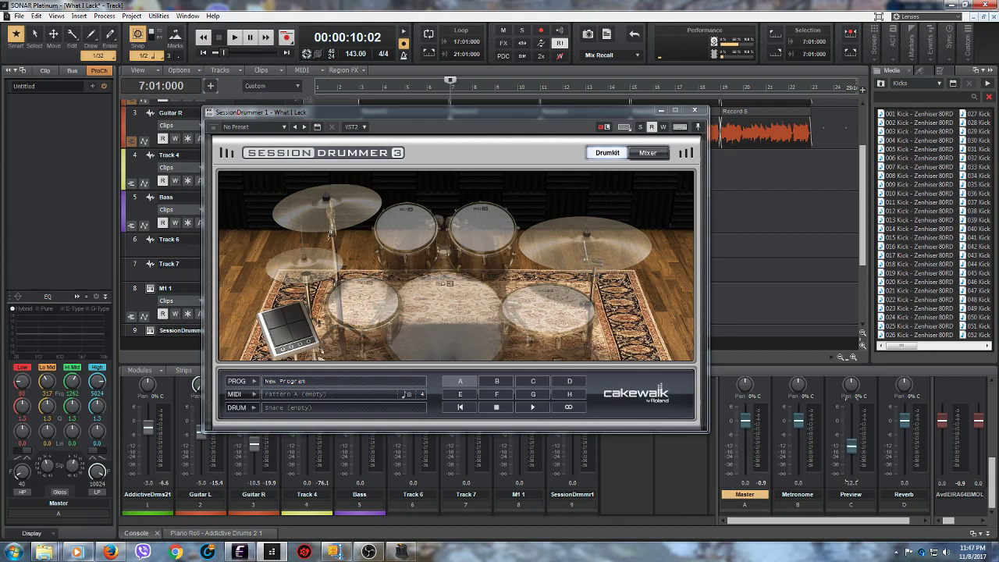
Step: Audition Zenhiser kick samples 001 to 004, replay 002 Kick, and stop the preview
click(903, 115)
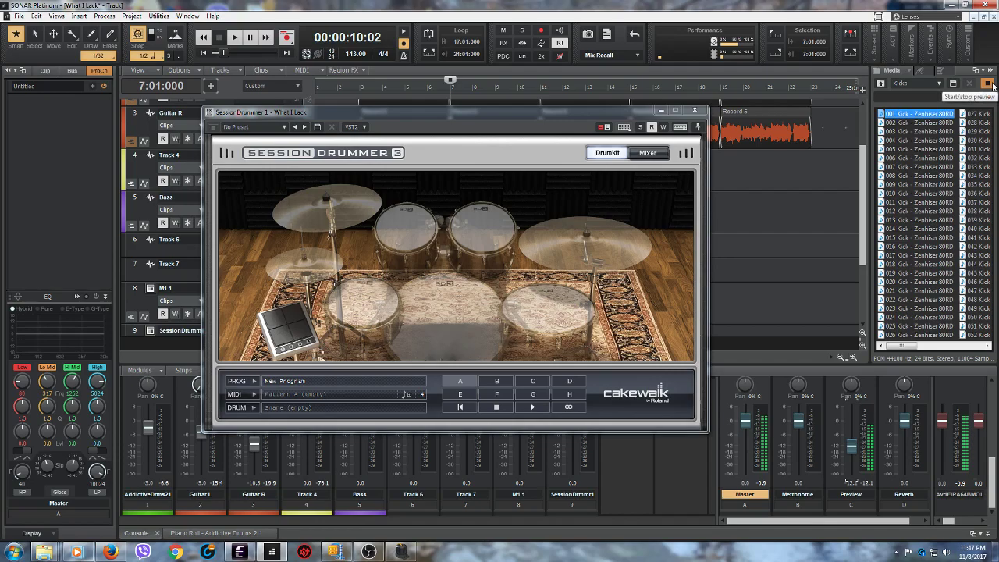
click(916, 123)
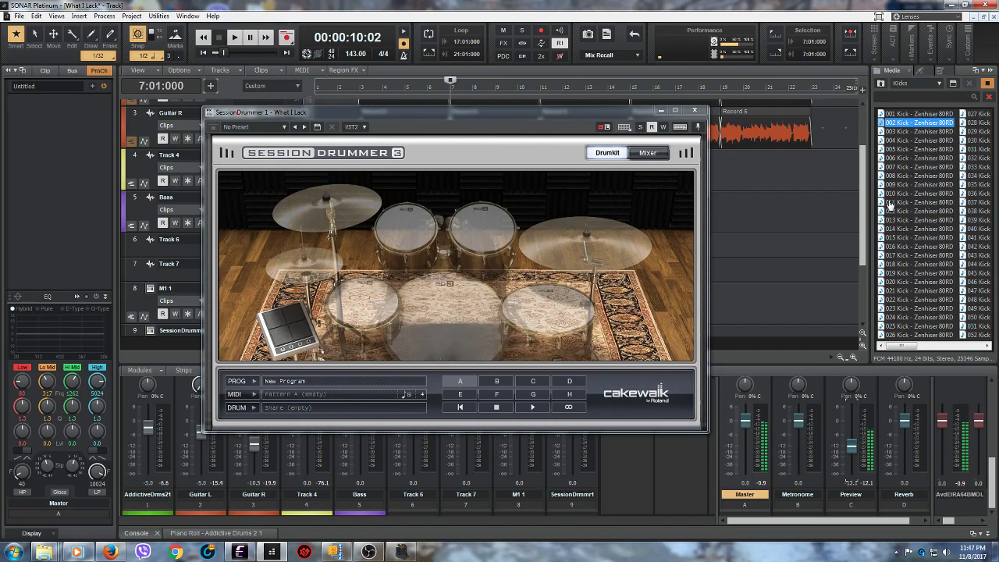
click(911, 132)
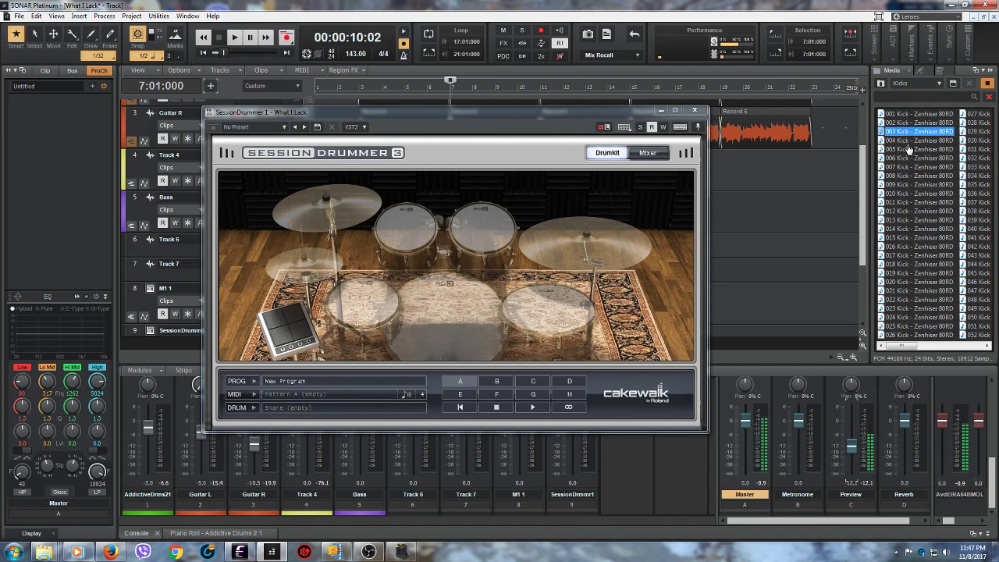
click(909, 142)
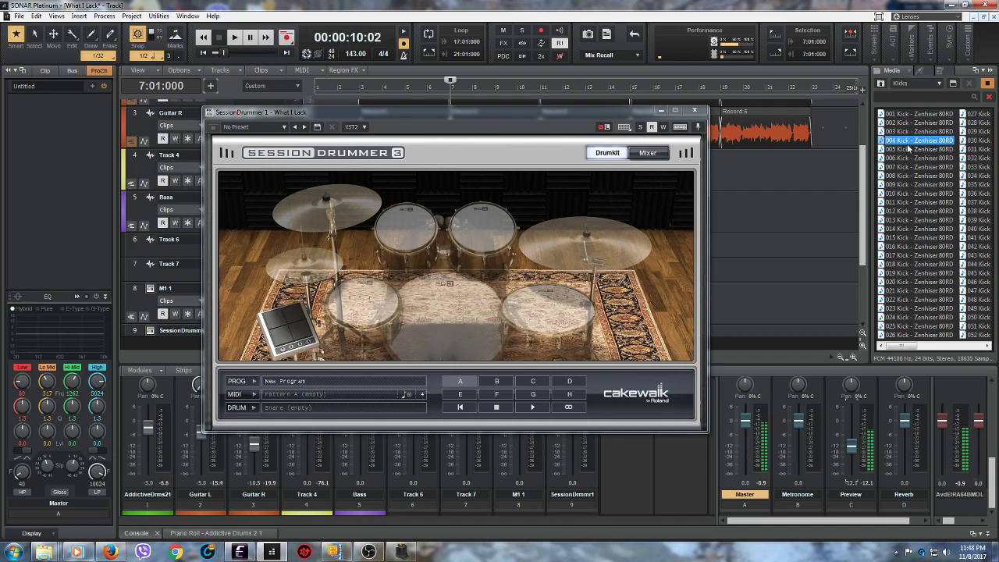
click(924, 124)
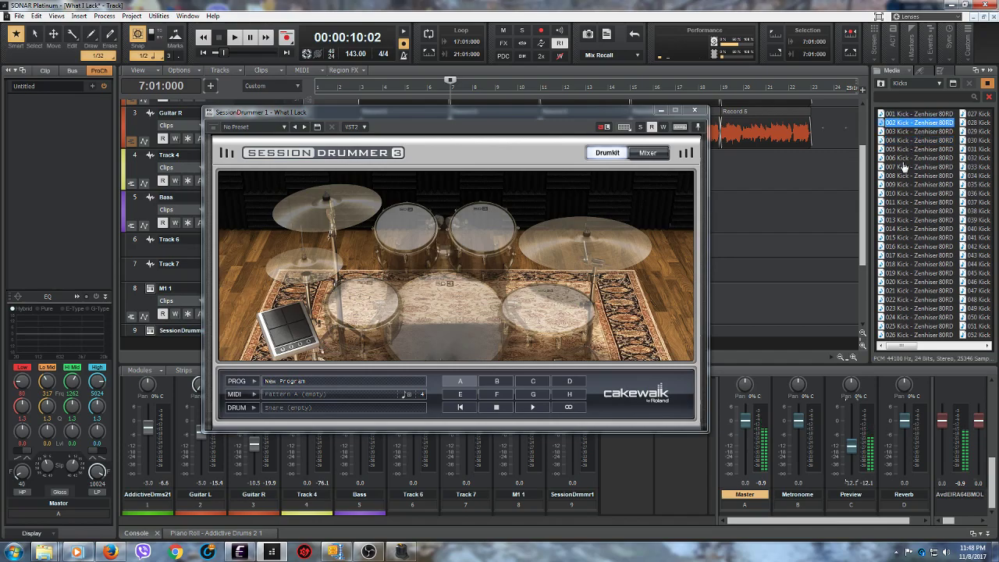
click(987, 85)
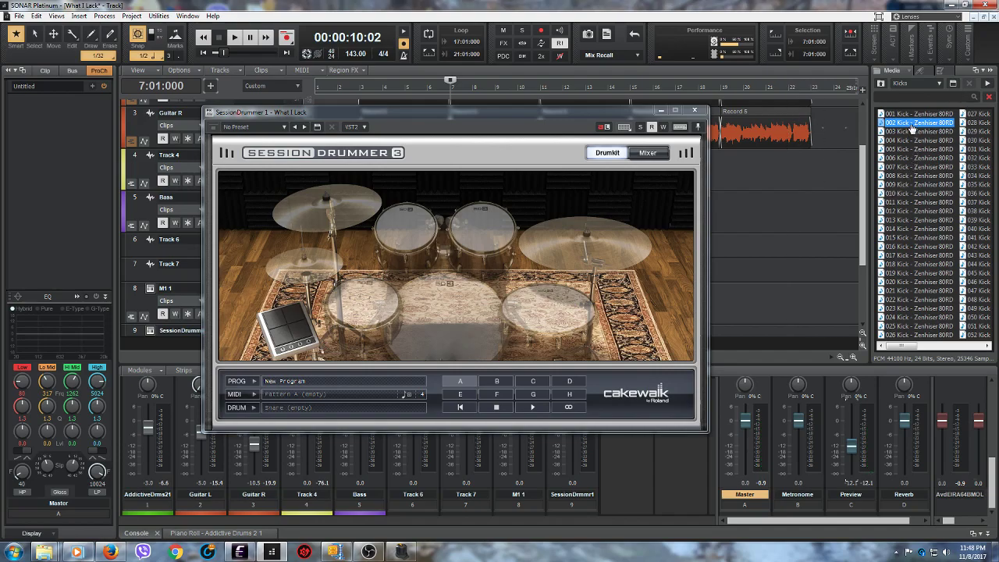
Step: Load the 002 Kick Zenhiser sample into Session Drummer's kick slot and audition the kick drum
click(439, 323)
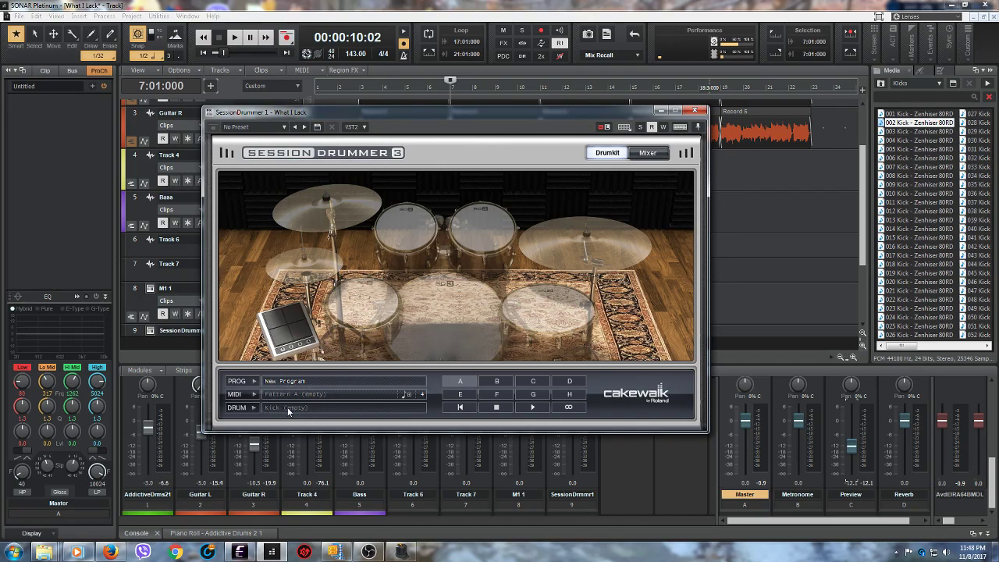
click(921, 124)
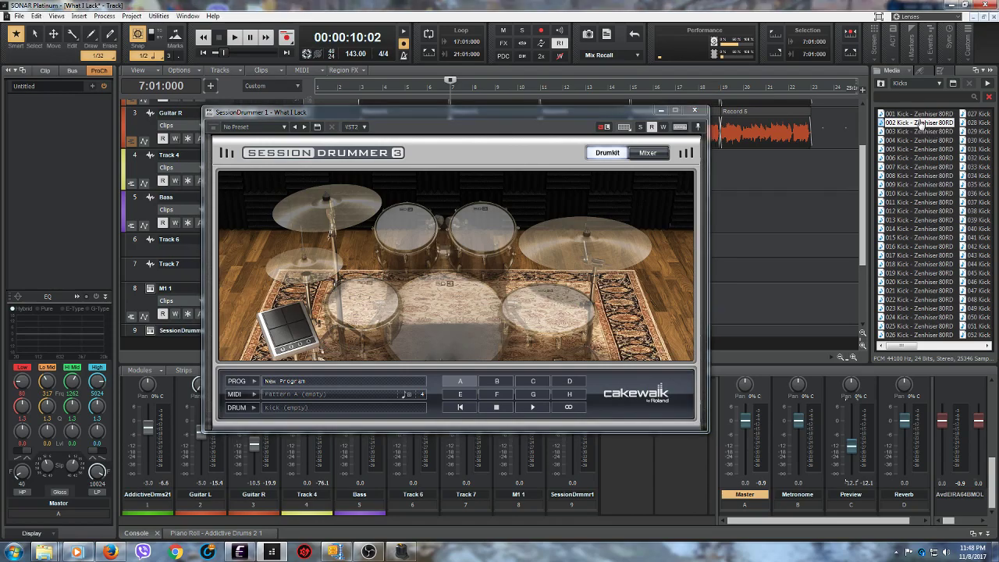
drag(921, 124, 281, 411)
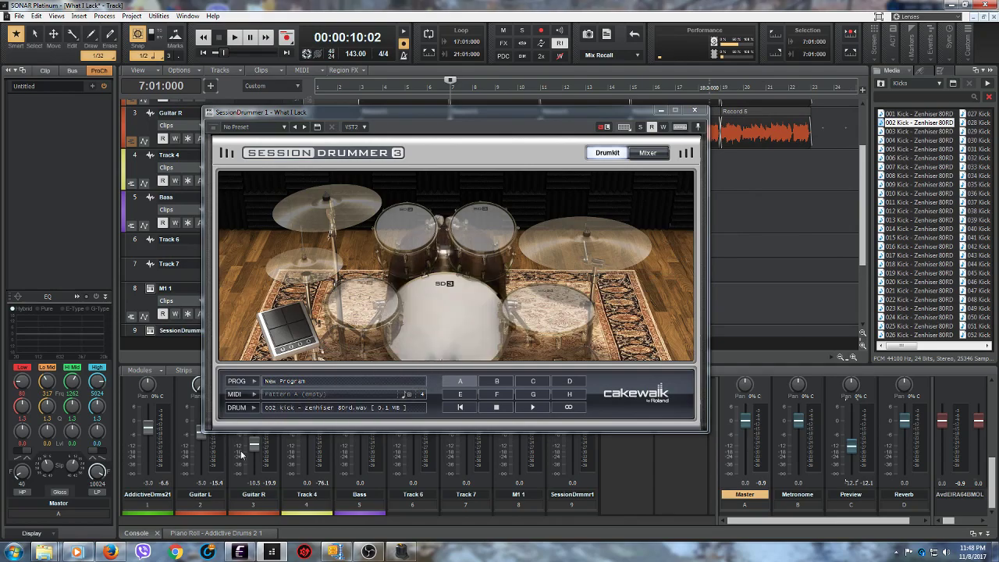
click(446, 324)
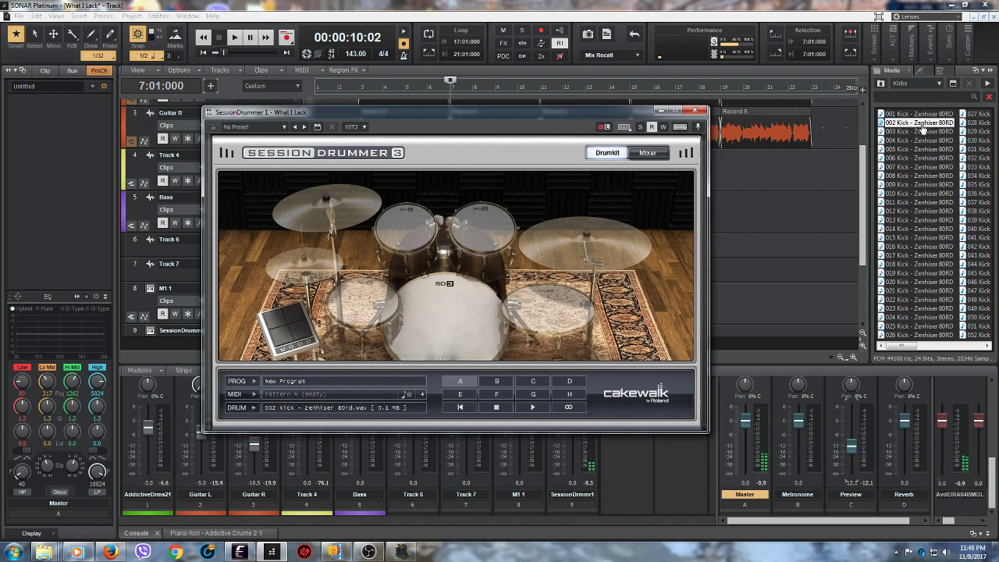
click(449, 315)
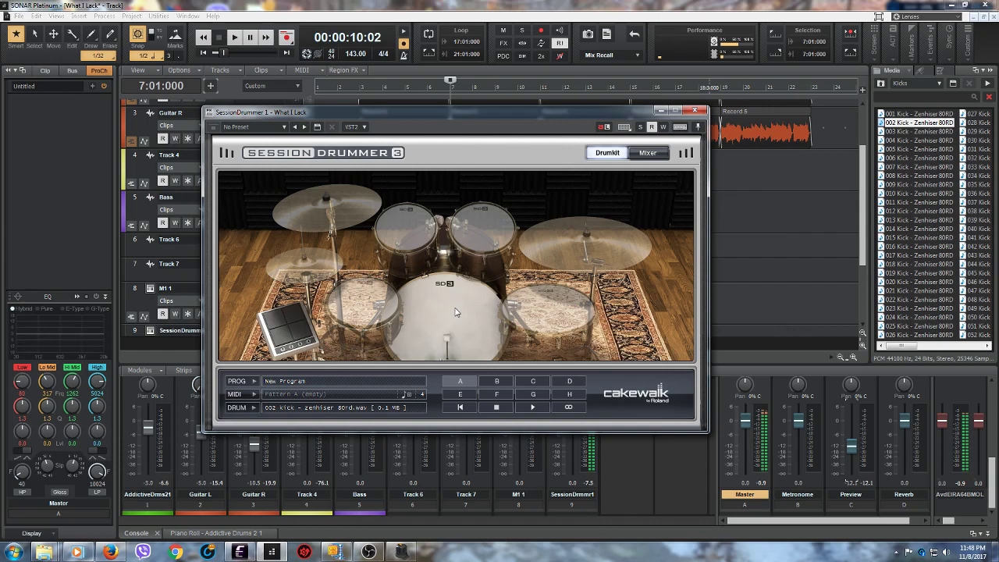
Step: Go back to the 80's Retro Drummer sample folders and open the Snares folder
click(882, 85)
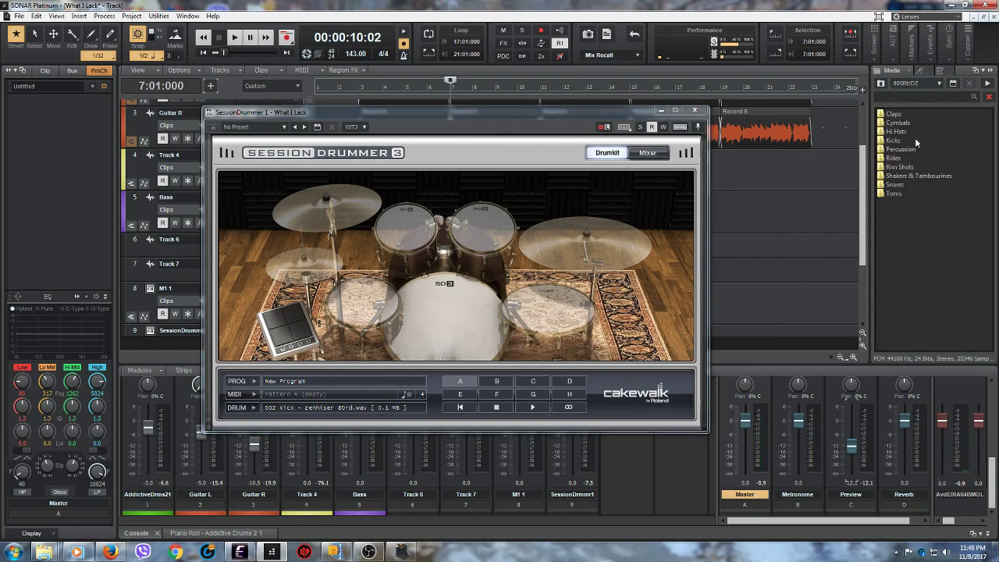
click(895, 186)
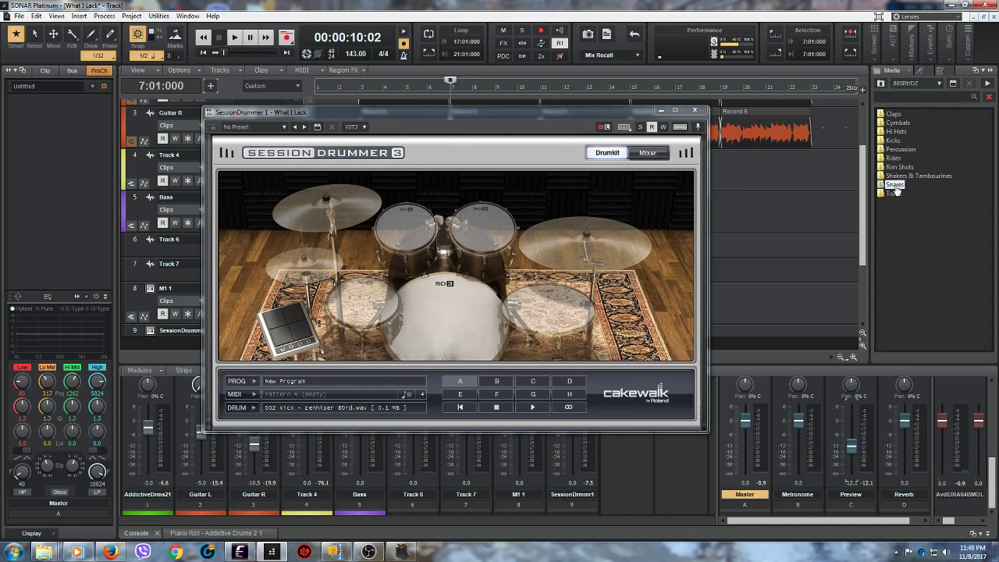
click(896, 186)
double_click(899, 186)
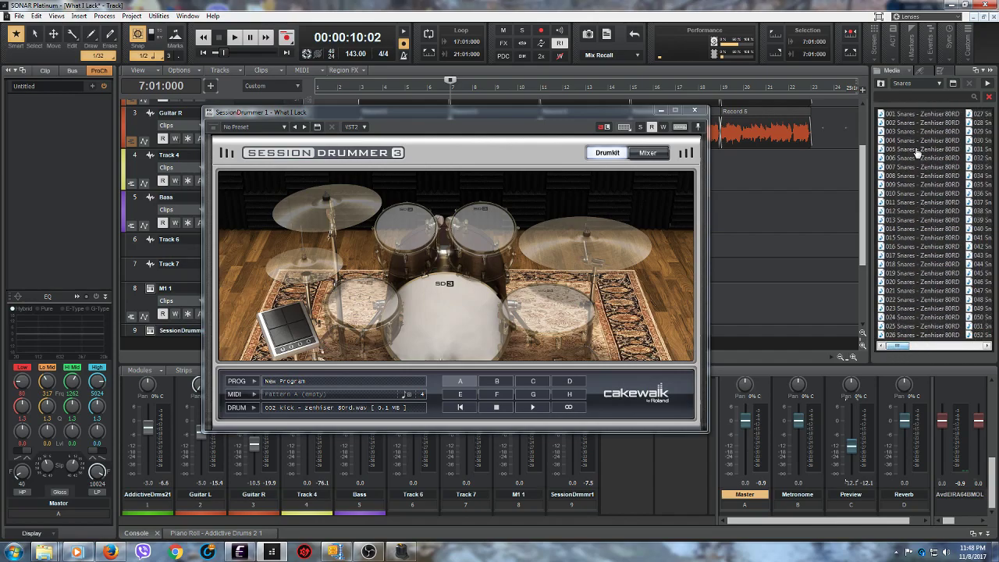
Step: Audition Zenhiser snare samples 001 to 010, replay 003 and 004, and stop the preview
click(911, 115)
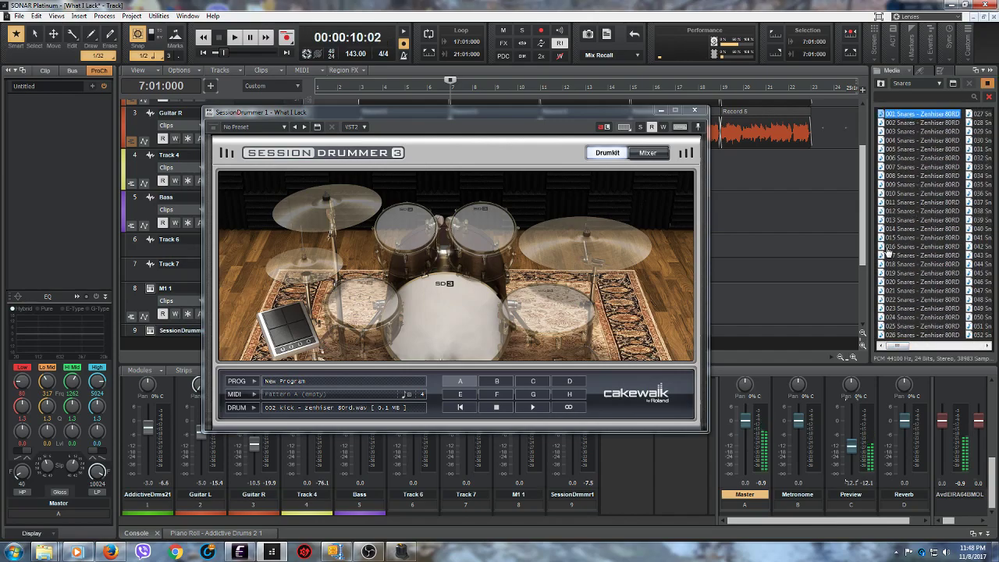
click(909, 124)
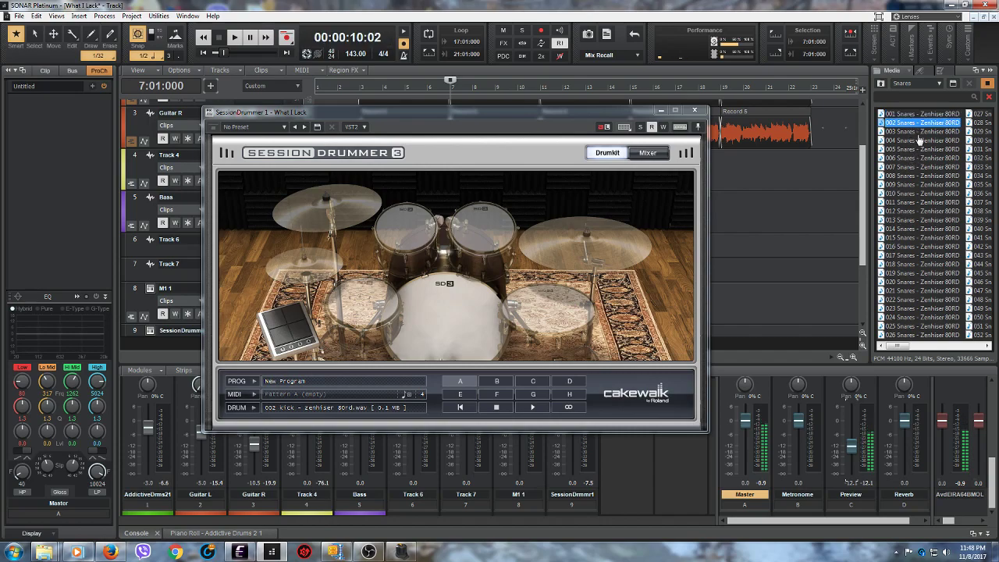
click(921, 132)
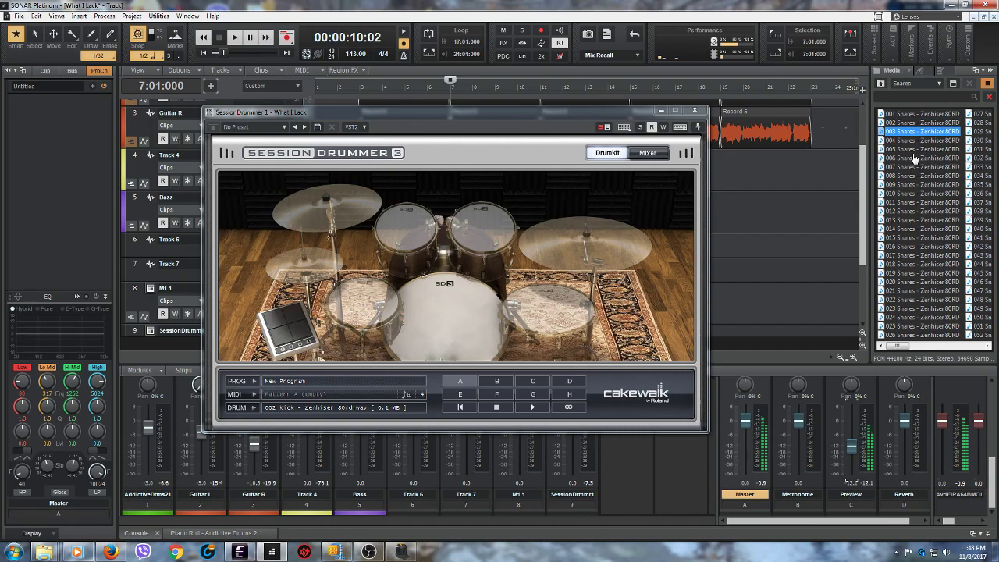
click(912, 142)
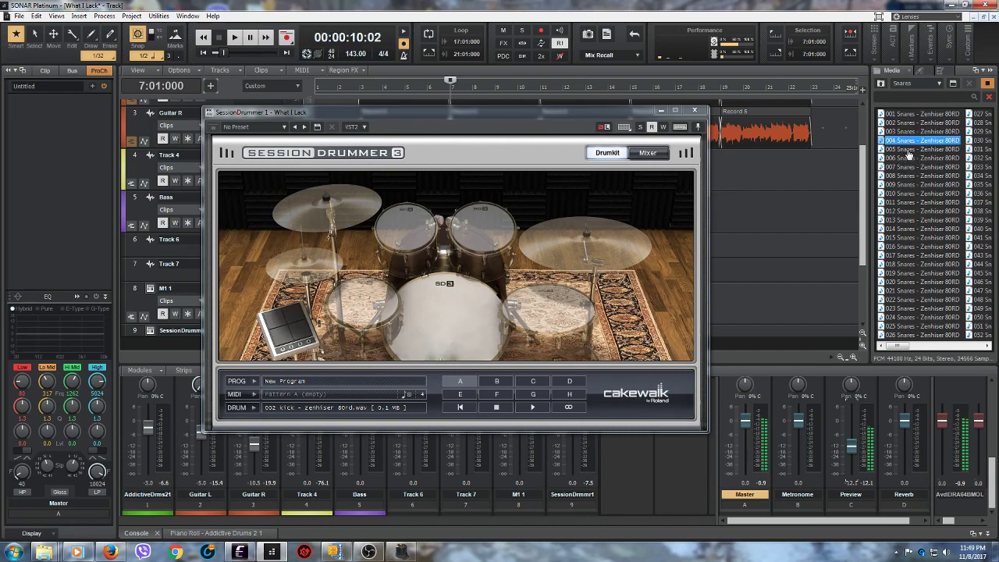
click(909, 150)
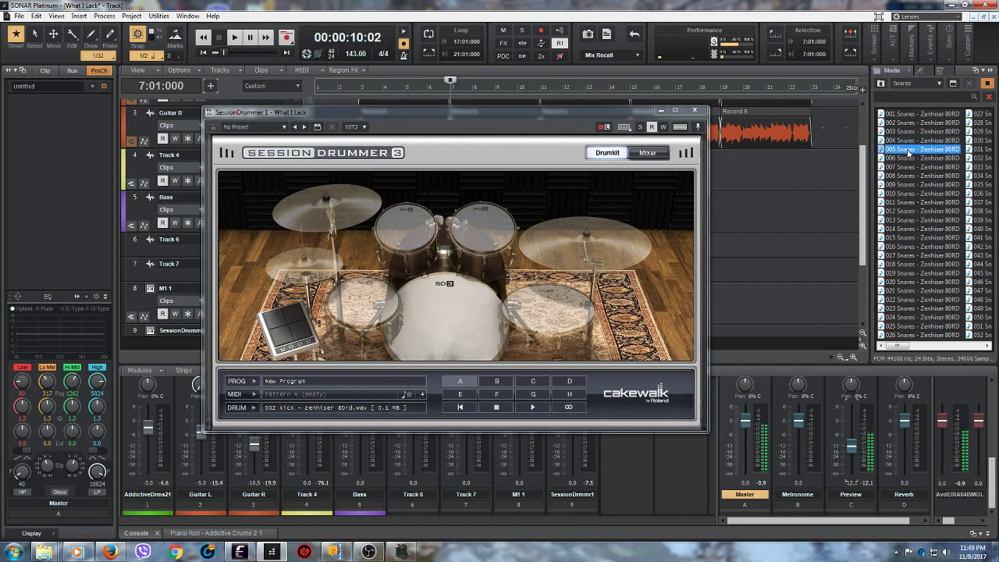
click(910, 159)
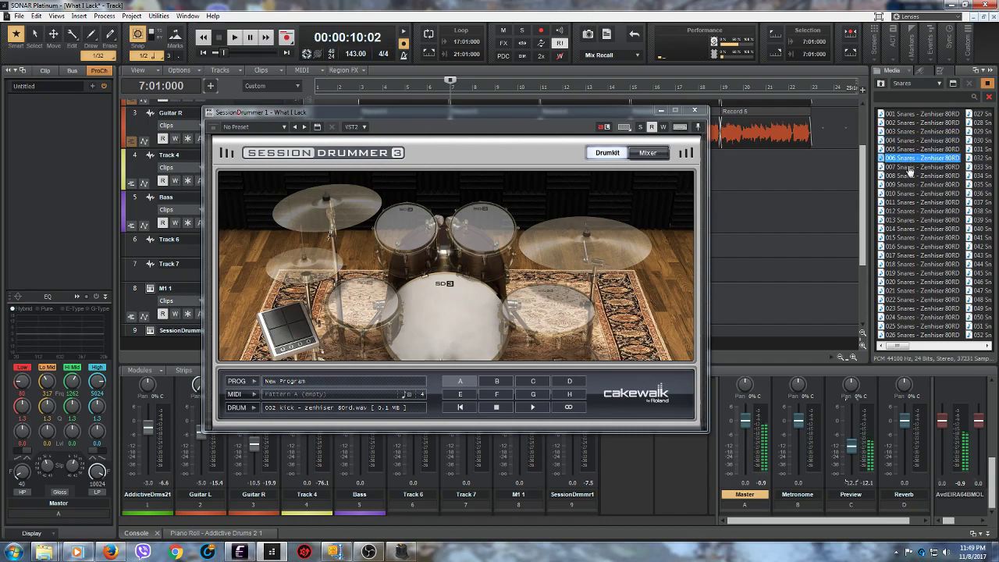
click(910, 168)
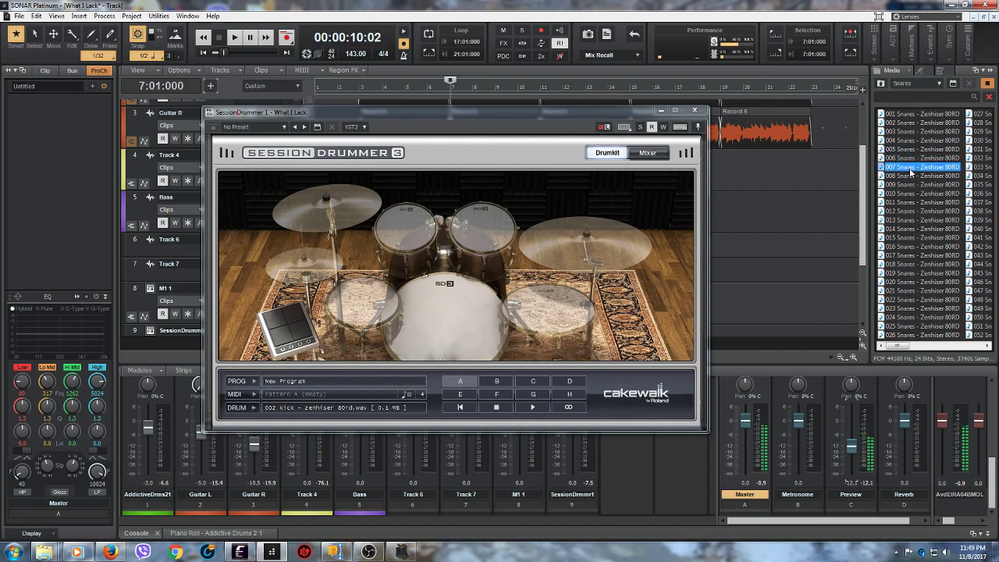
click(909, 177)
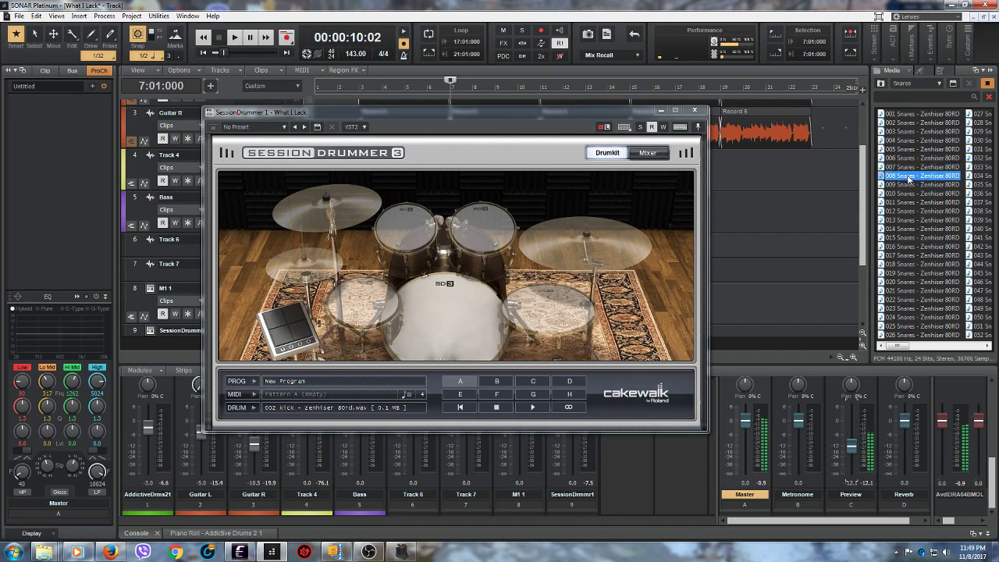
click(909, 186)
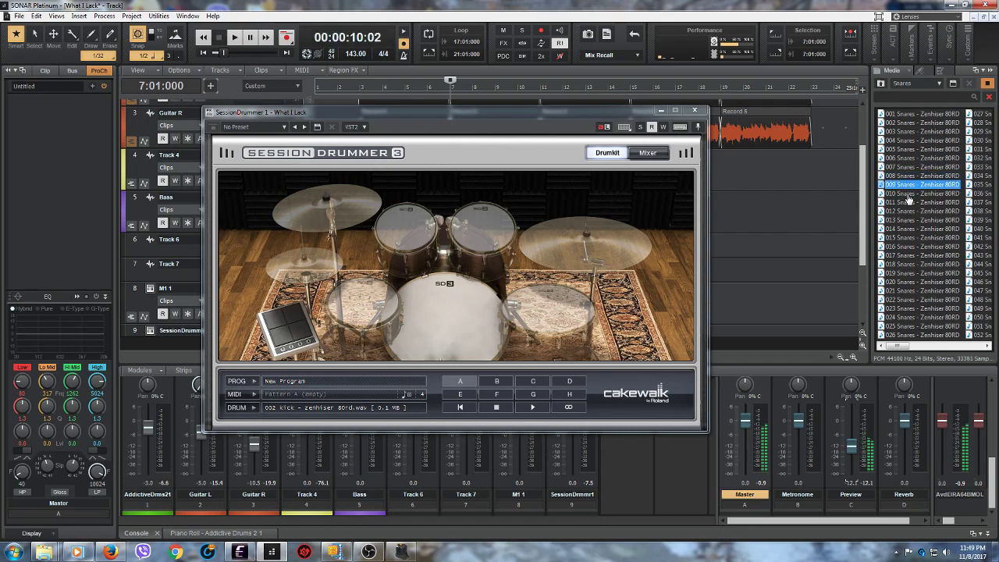
click(909, 194)
click(914, 132)
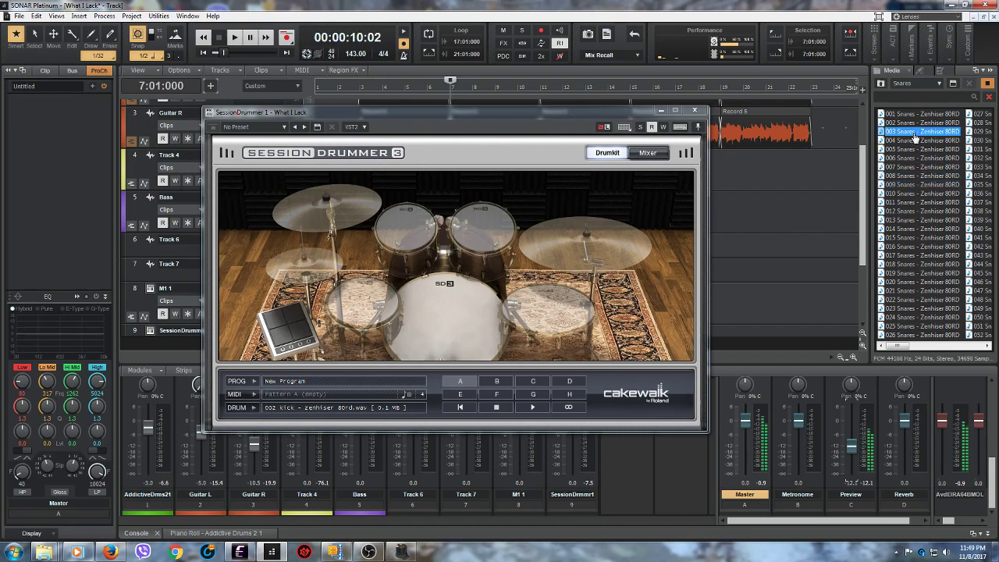
click(914, 141)
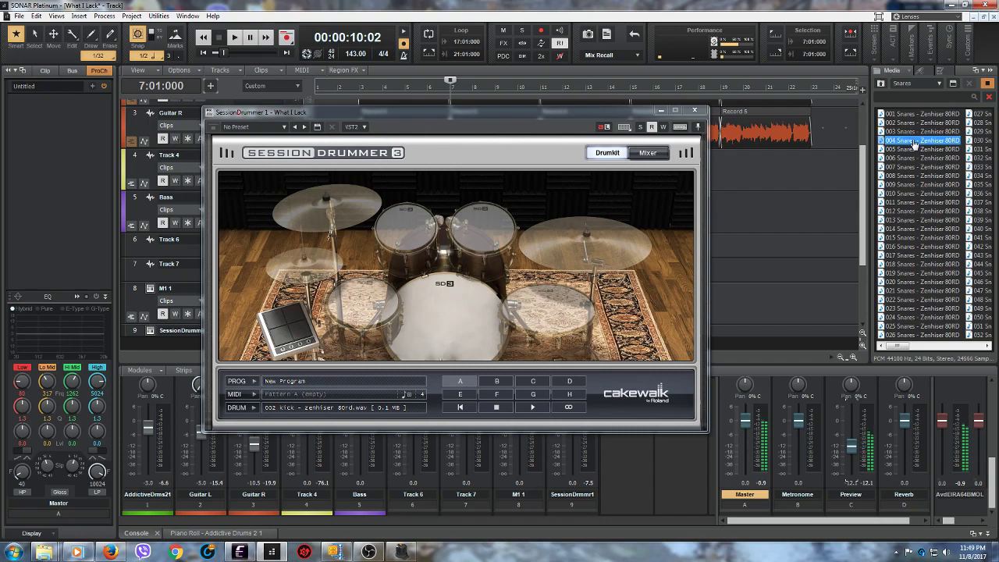
click(989, 84)
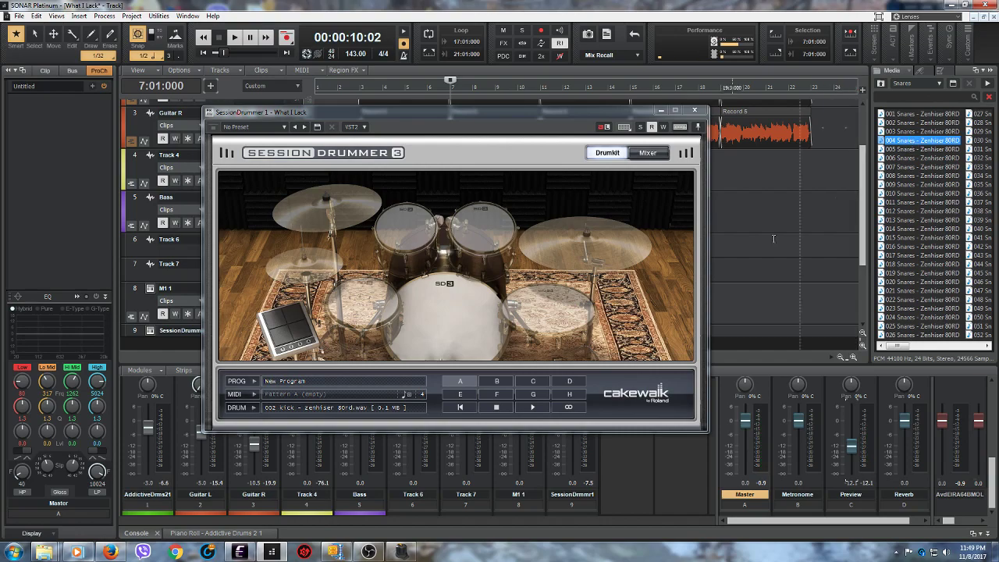
Step: Load the 004 Snares Zenhiser sample into Session Drummer's snare slot and play it alternately with the kick drum
click(367, 299)
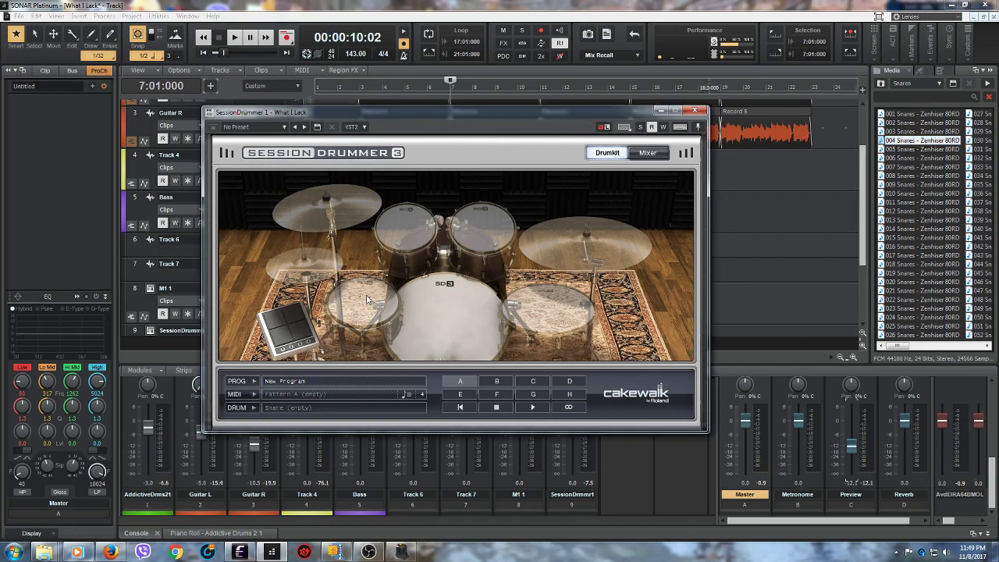
drag(917, 141, 355, 311)
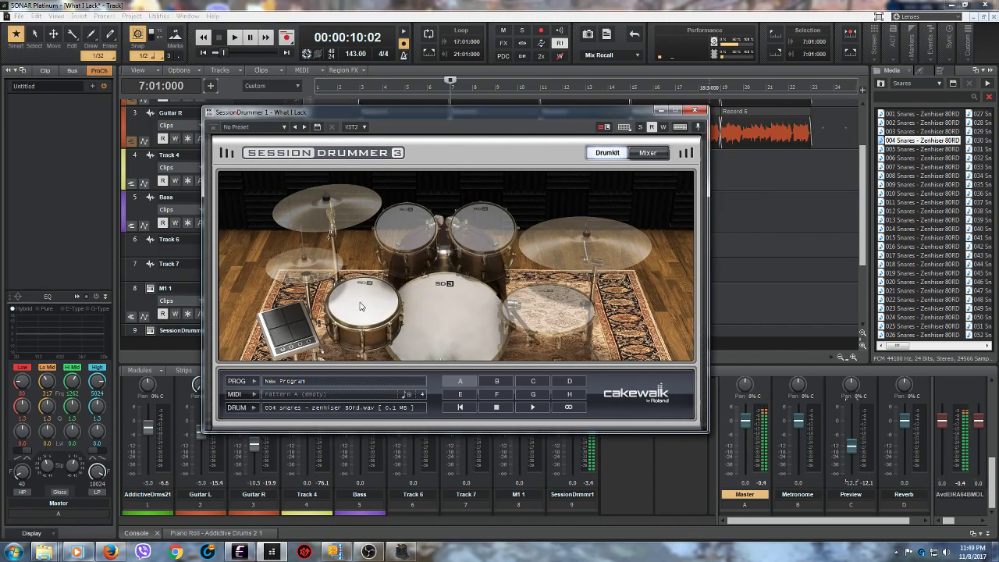
click(447, 326)
click(370, 304)
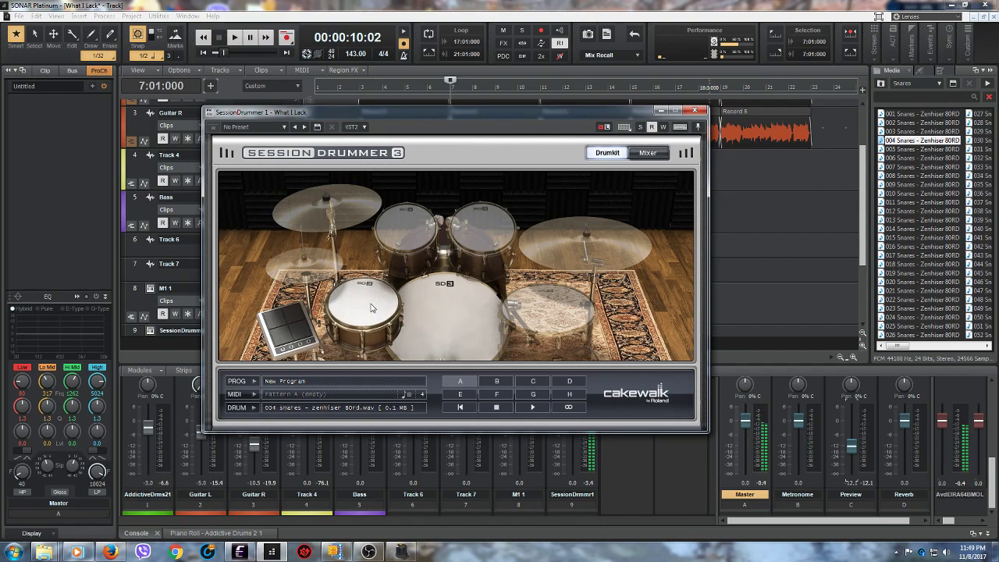
click(371, 303)
click(455, 308)
click(455, 306)
click(363, 303)
click(434, 309)
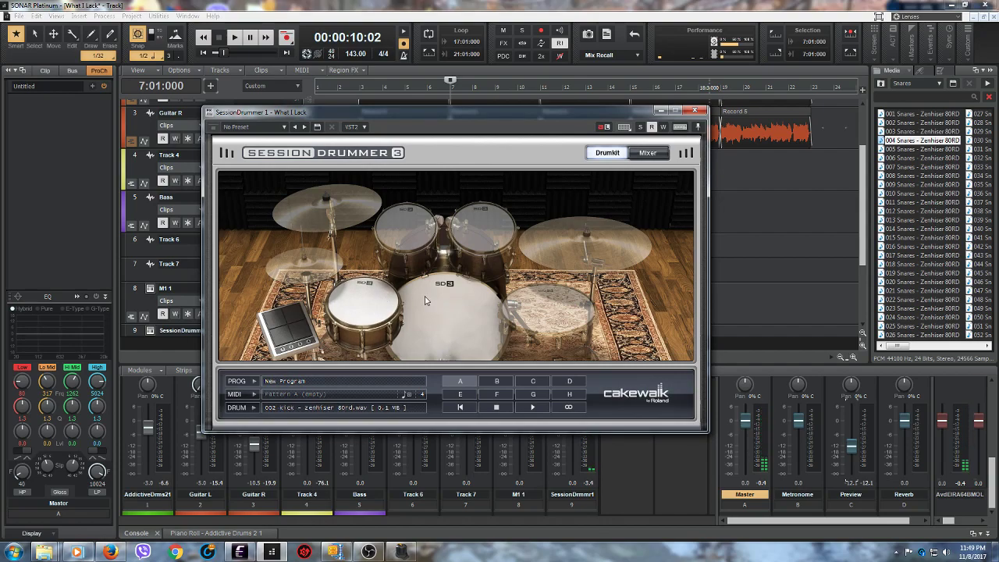
Step: Return to the 80's Retro Drummer sample folders and open the Hi Hats folder
click(882, 86)
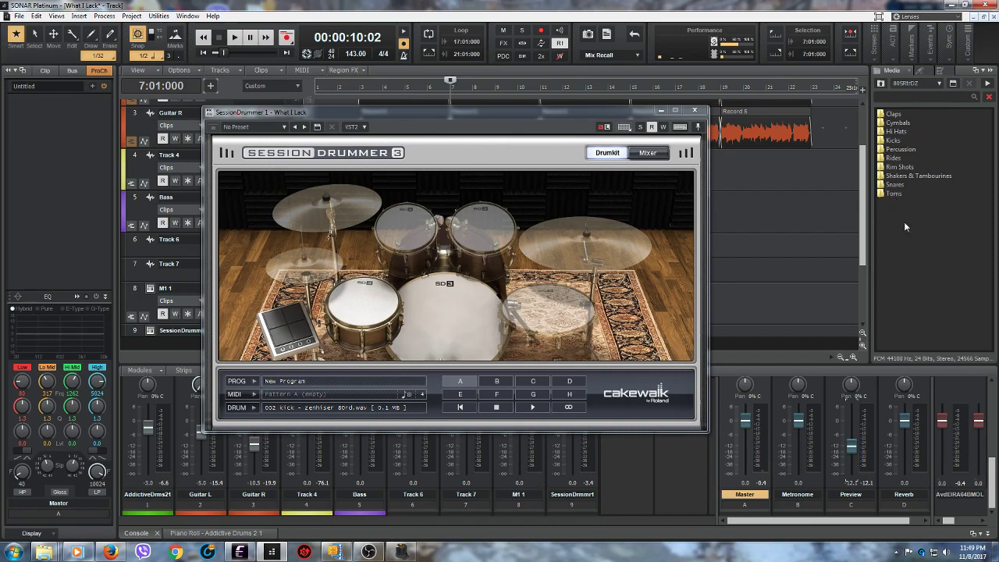
click(901, 134)
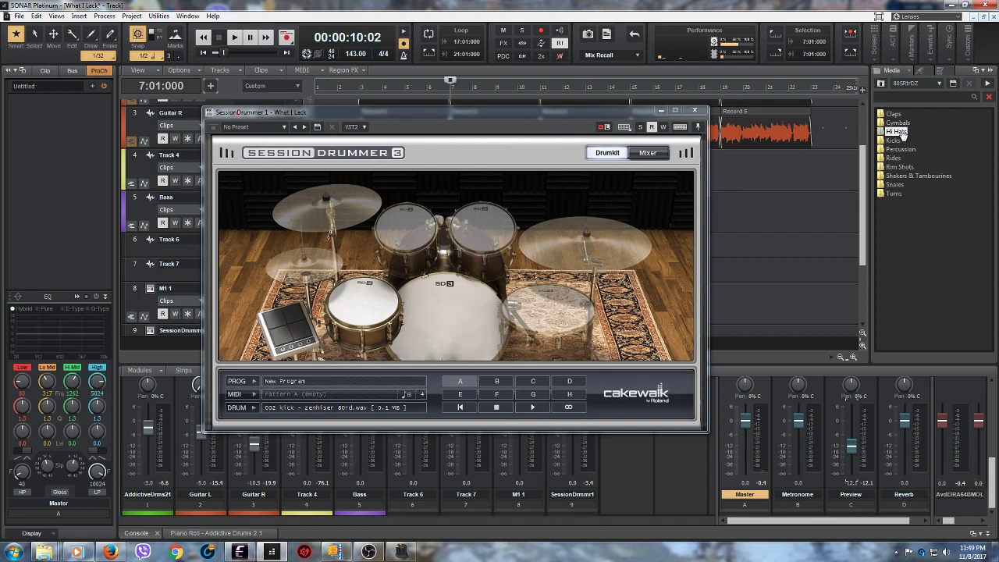
double_click(903, 132)
Step: Audition Zenhiser hi-hat samples 001 to 009 one after another
click(909, 116)
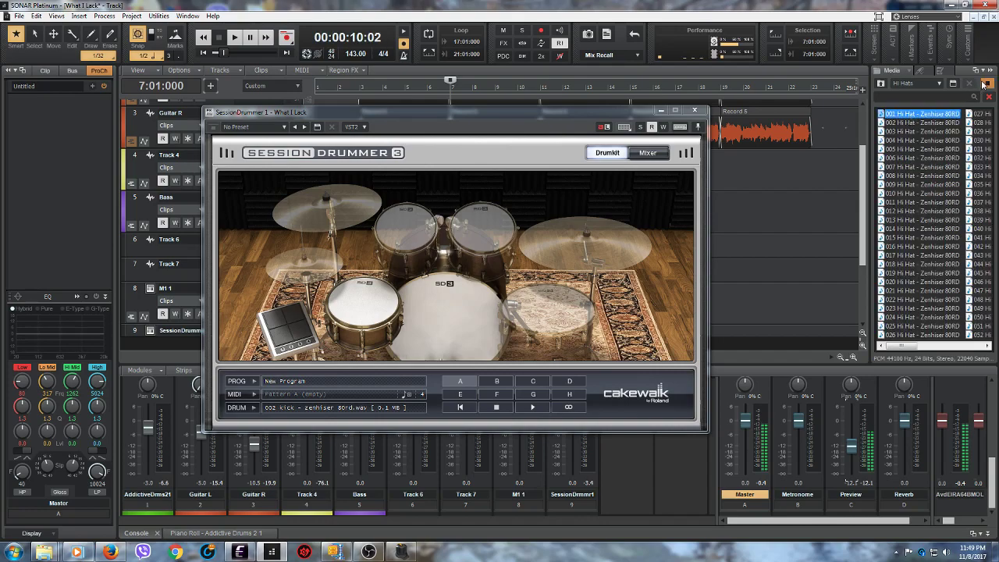
click(931, 125)
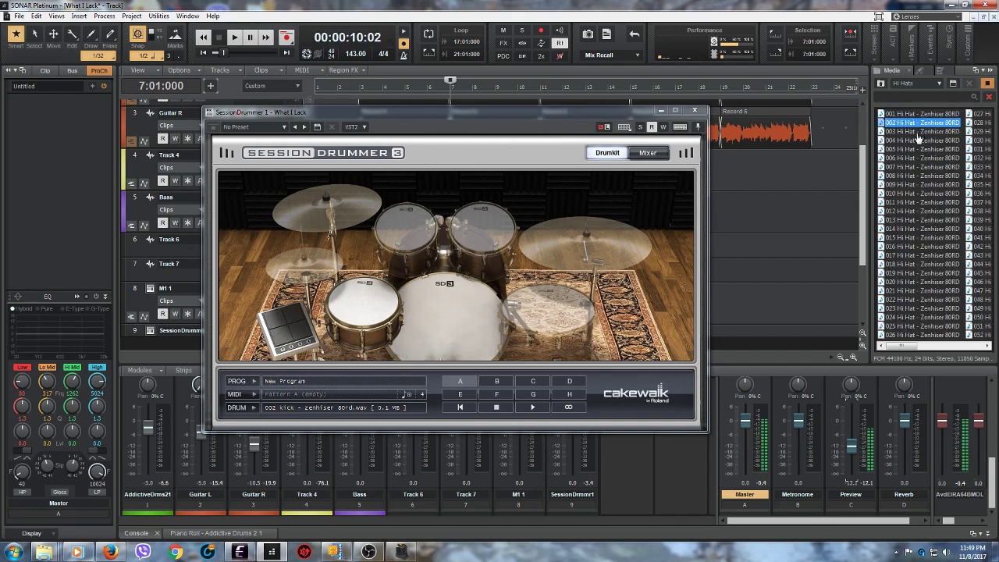
click(918, 132)
click(912, 141)
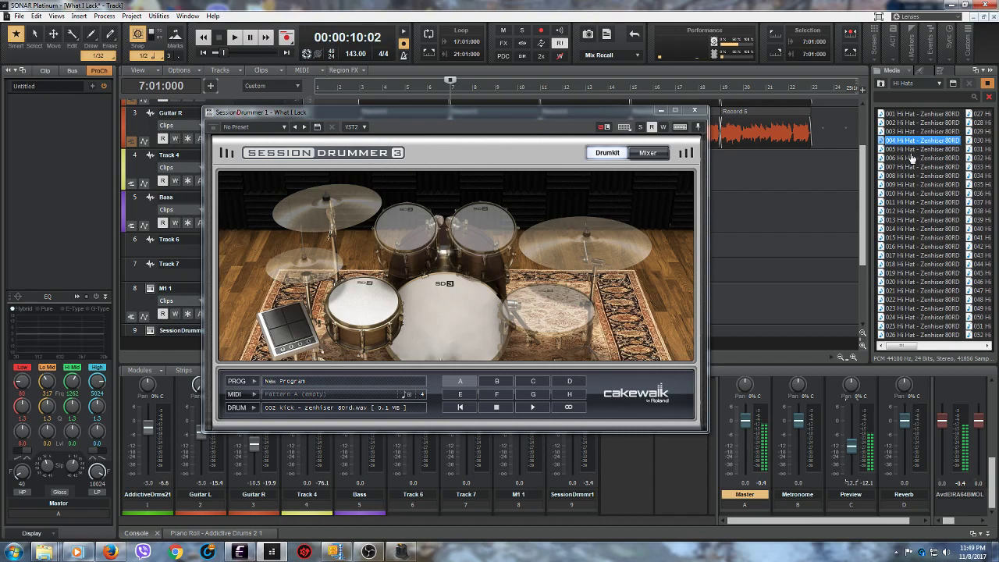
click(912, 149)
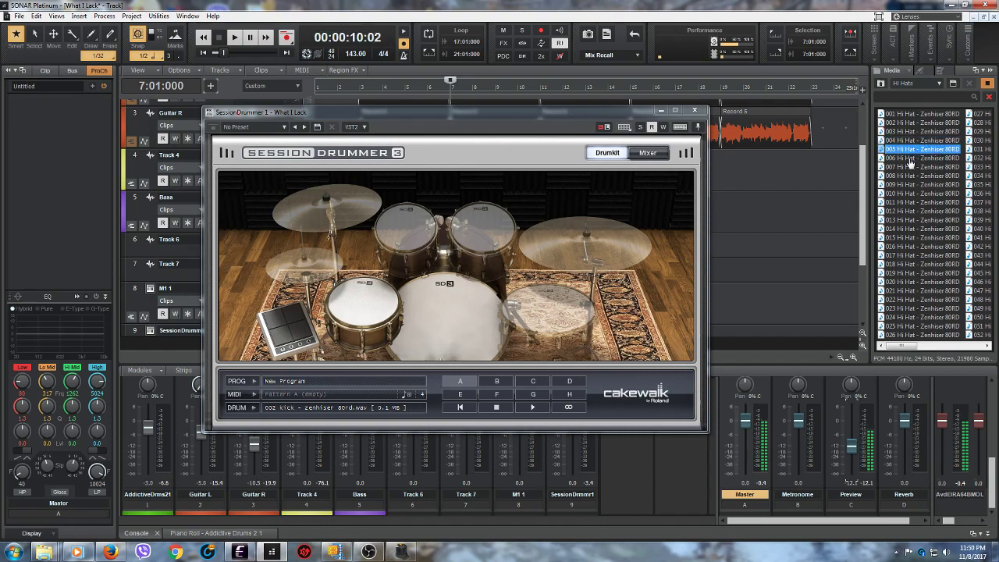
click(909, 159)
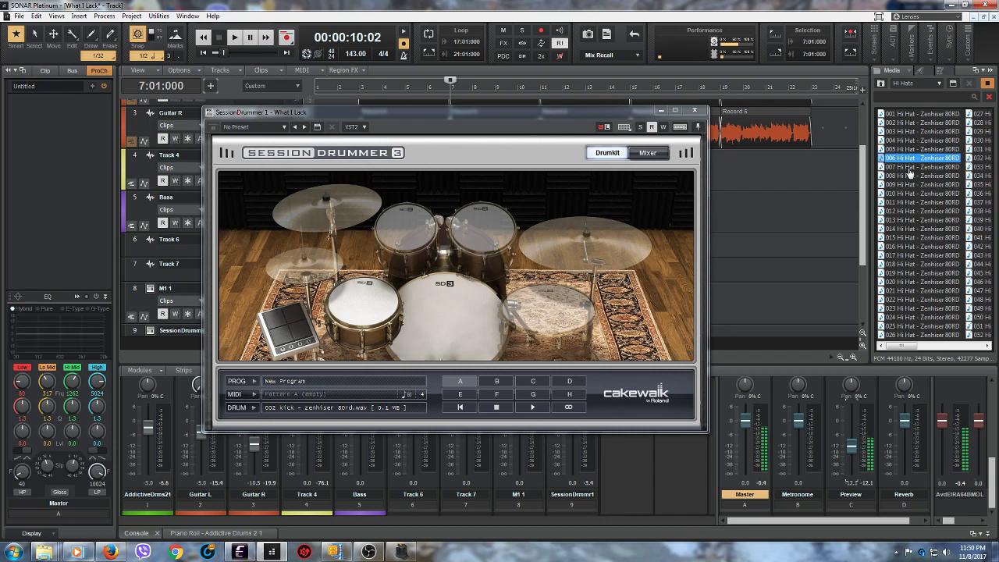
click(908, 167)
click(902, 176)
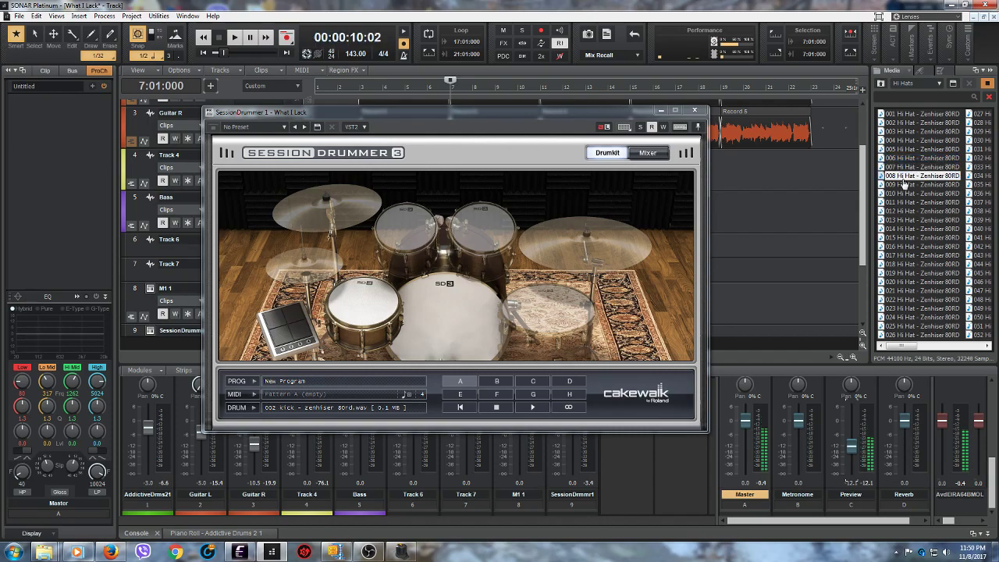
click(905, 185)
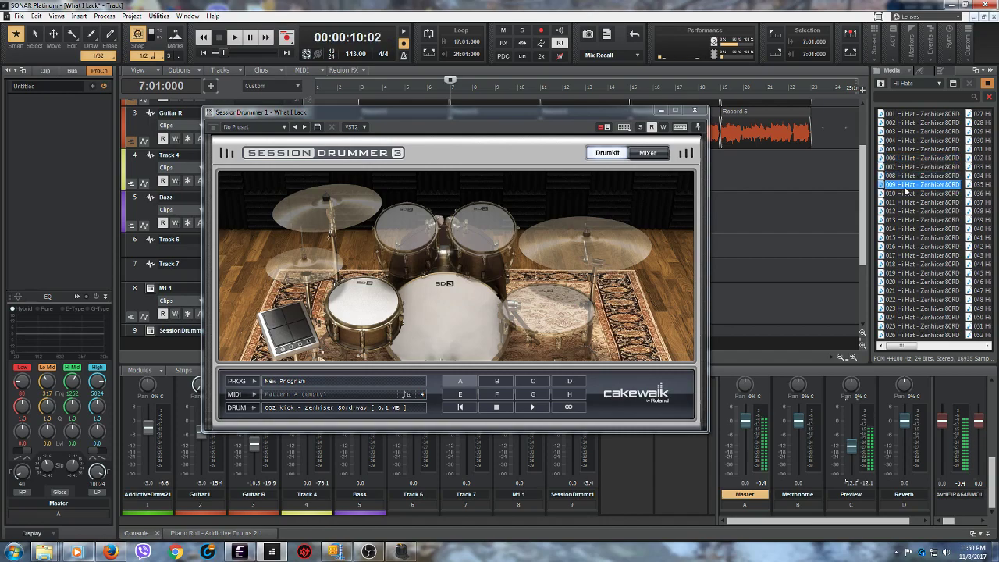
Step: Load the 009 Hi Hat Zenhiser sample into Session Drummer's hi-hat slot
drag(921, 184, 884, 188)
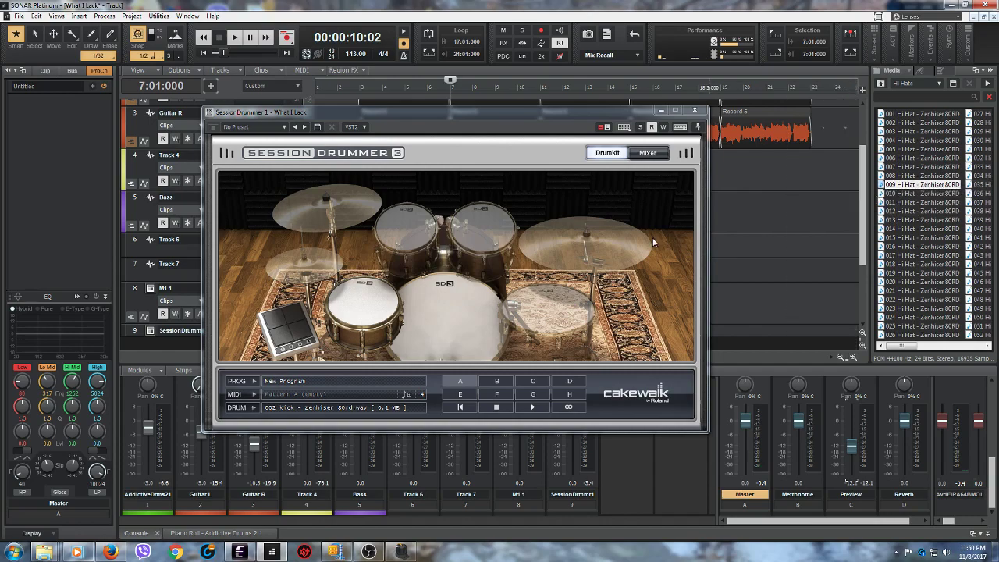
click(318, 277)
drag(908, 185, 297, 267)
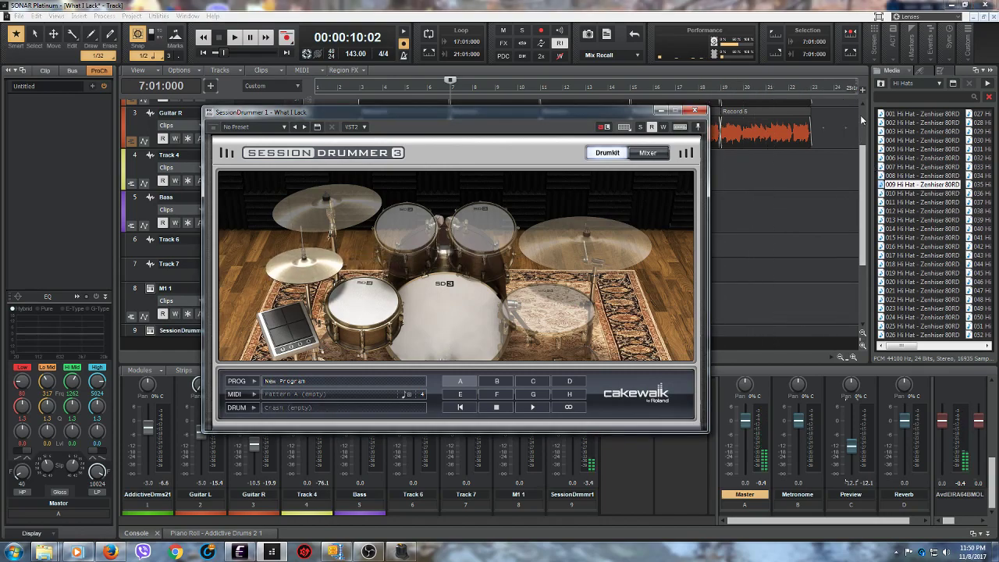
Step: Preview the 001 Cymbal Zenhiser sample from the Cymbals folder and load it into Session Drummer's crash slot
click(880, 83)
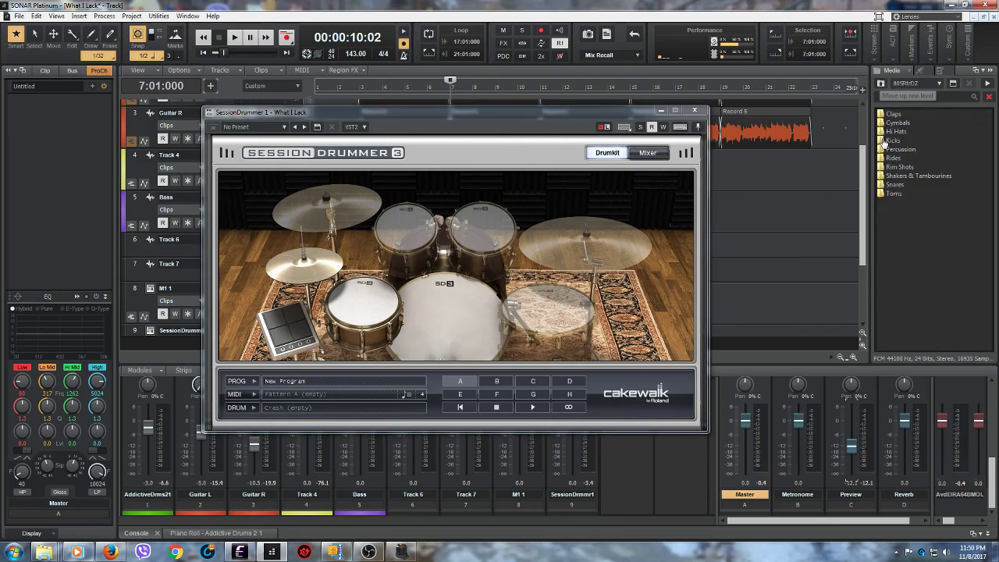
double_click(892, 122)
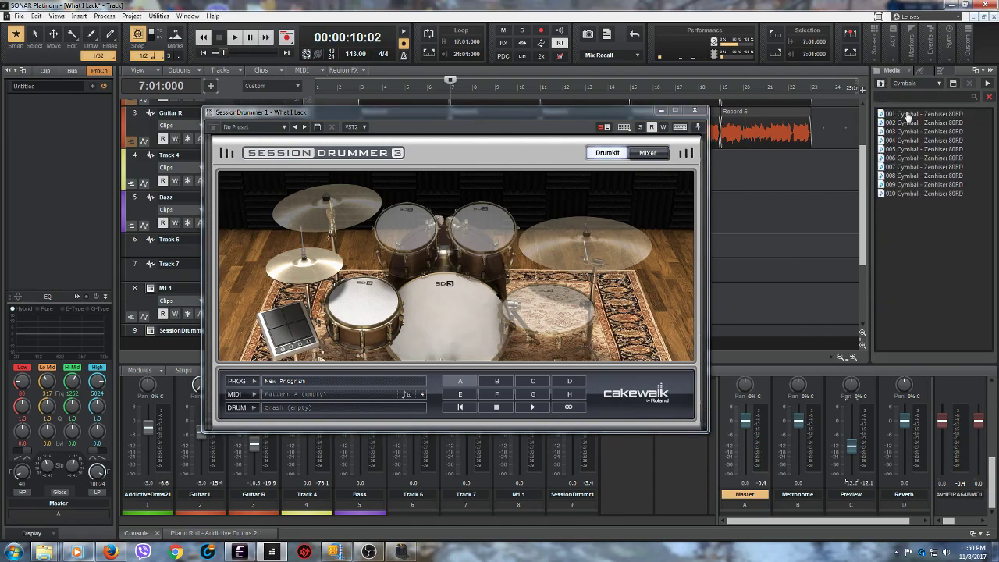
click(908, 116)
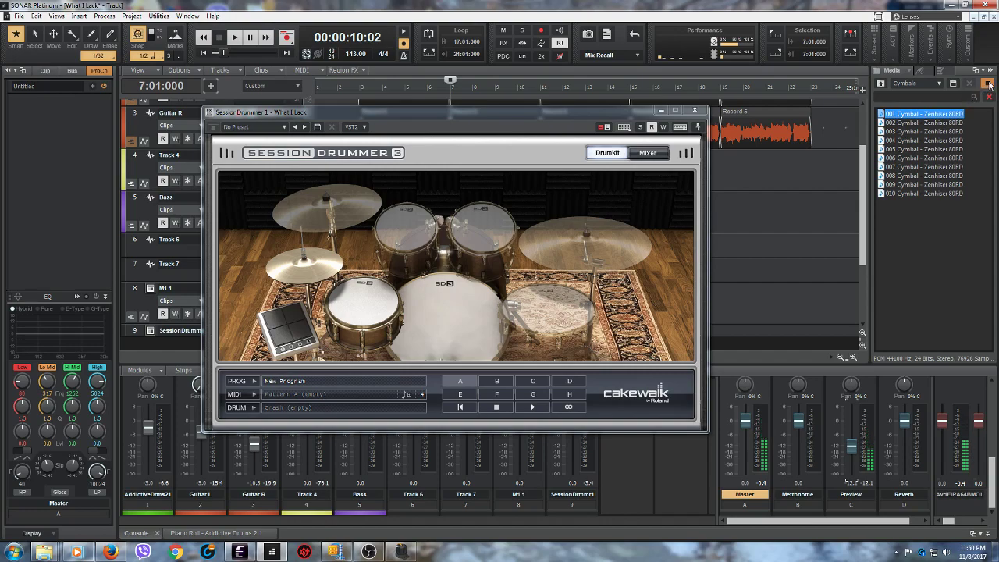
click(926, 117)
drag(926, 117, 326, 207)
Step: Audition the remaining Zenhiser cymbal samples from 002 to 010, skipping a few, and stop the preview
click(902, 132)
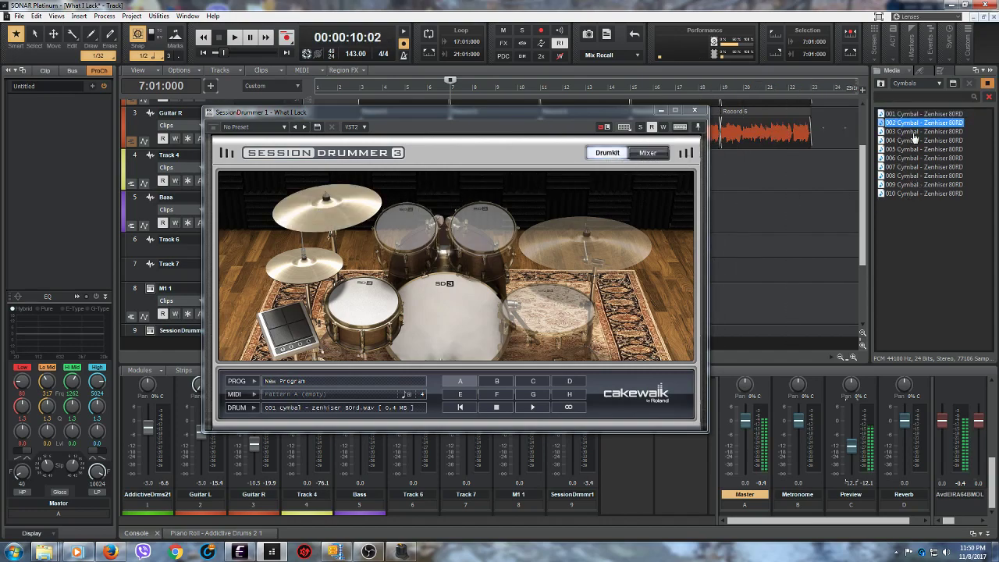
click(913, 142)
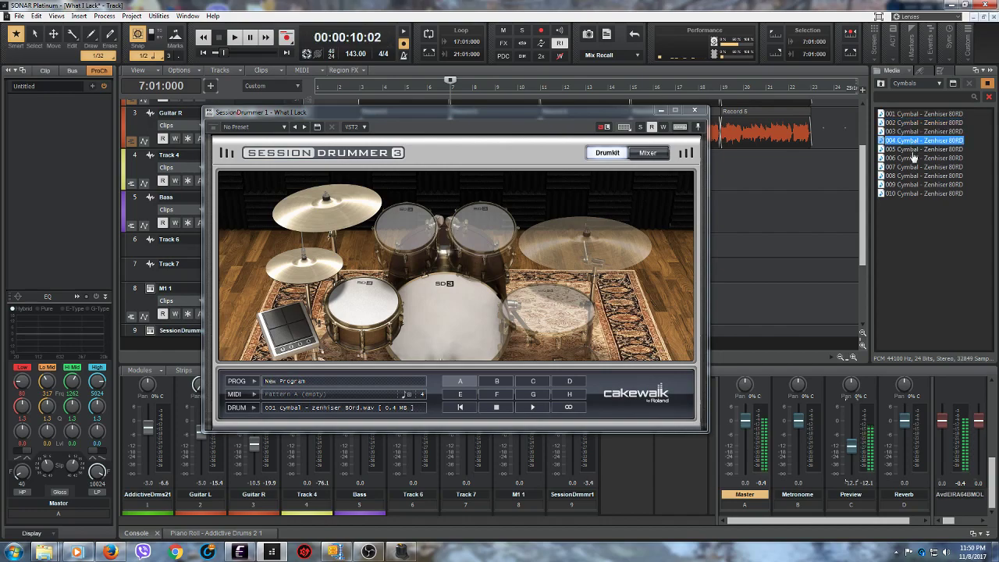
click(911, 150)
click(910, 158)
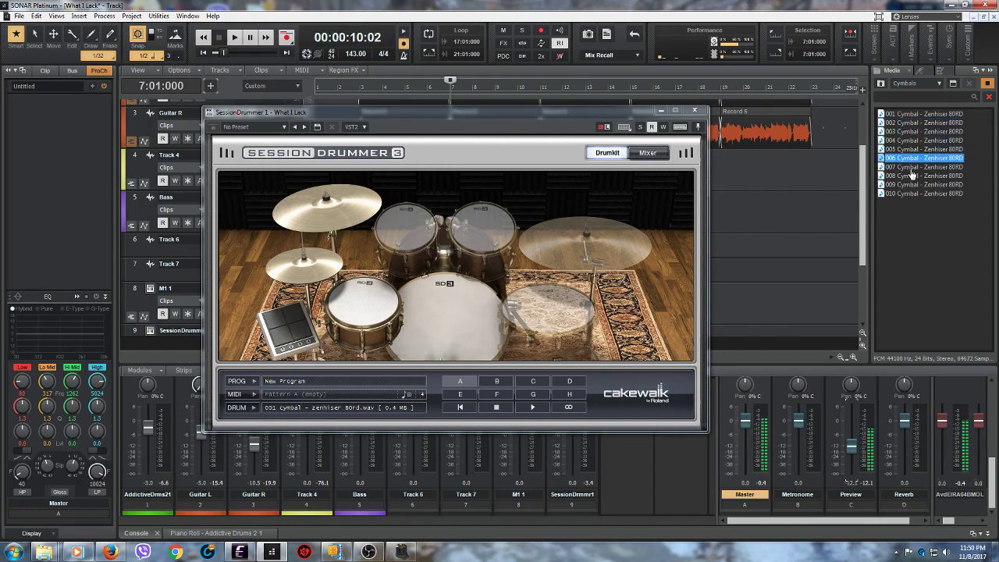
click(909, 167)
click(909, 176)
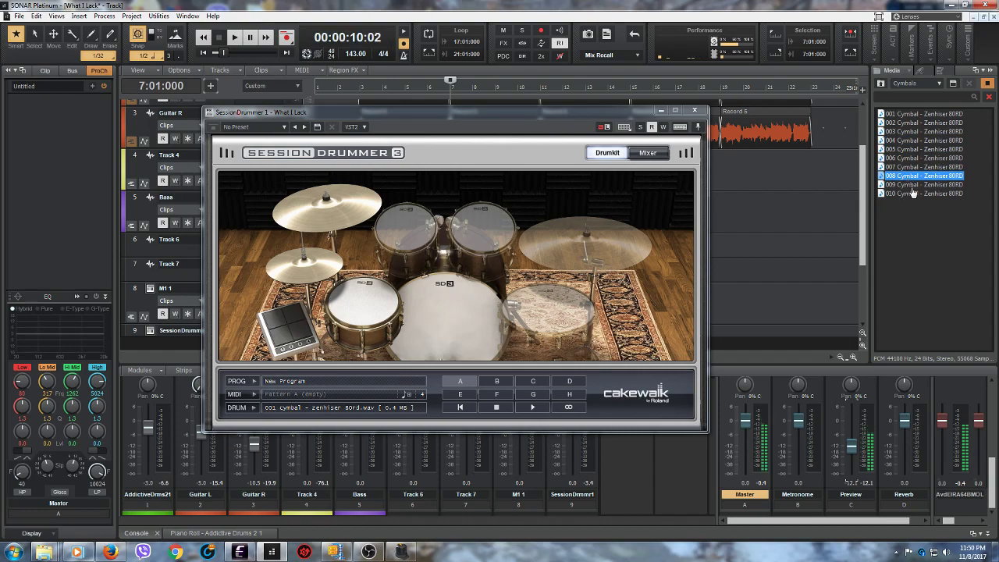
click(911, 185)
click(911, 193)
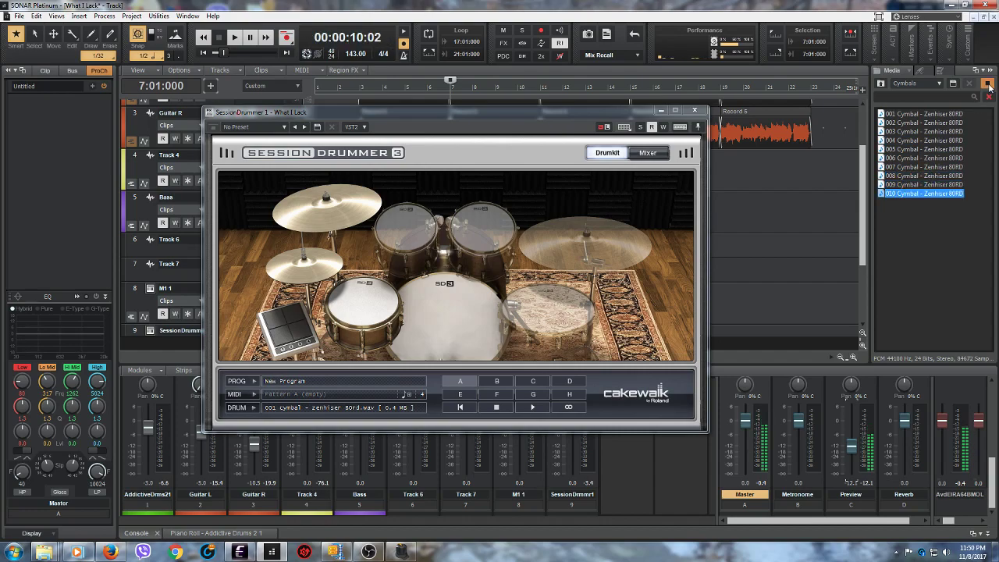
click(988, 85)
Step: Audition samples 001 to 003 in the Rides folder and load 003 Ride Zenhiser into Session Drummer's ride cymbal slot
click(882, 84)
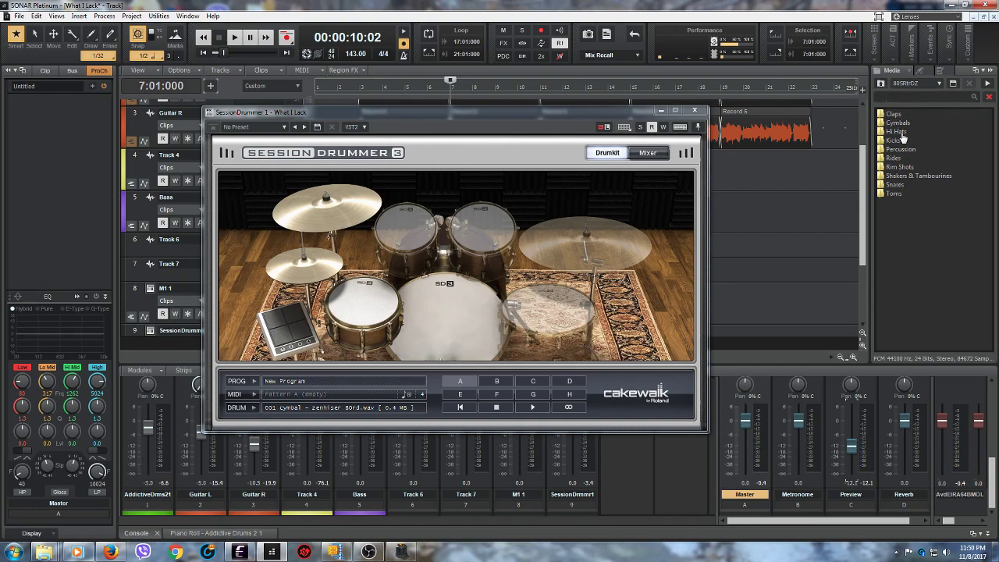
double_click(895, 159)
click(902, 114)
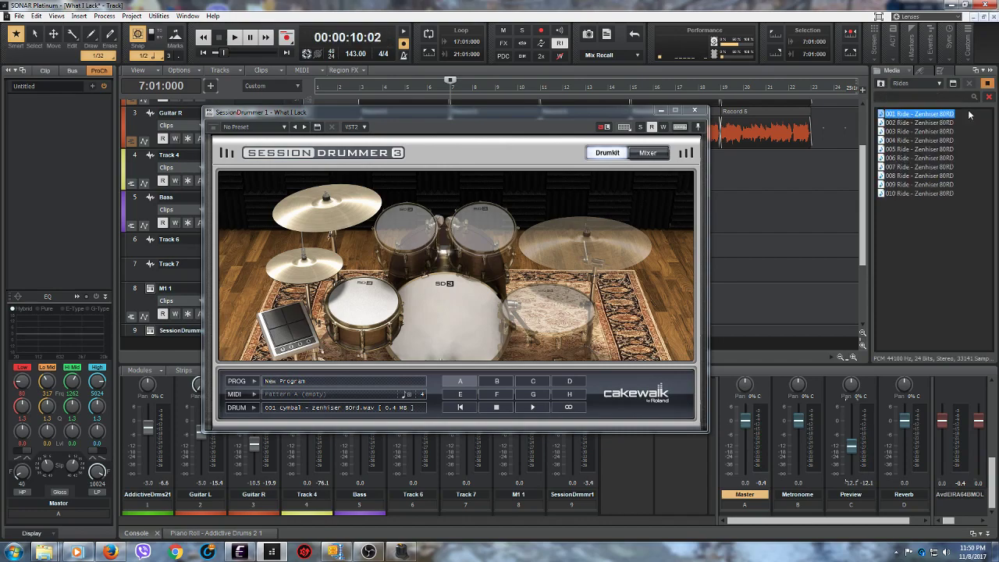
click(922, 125)
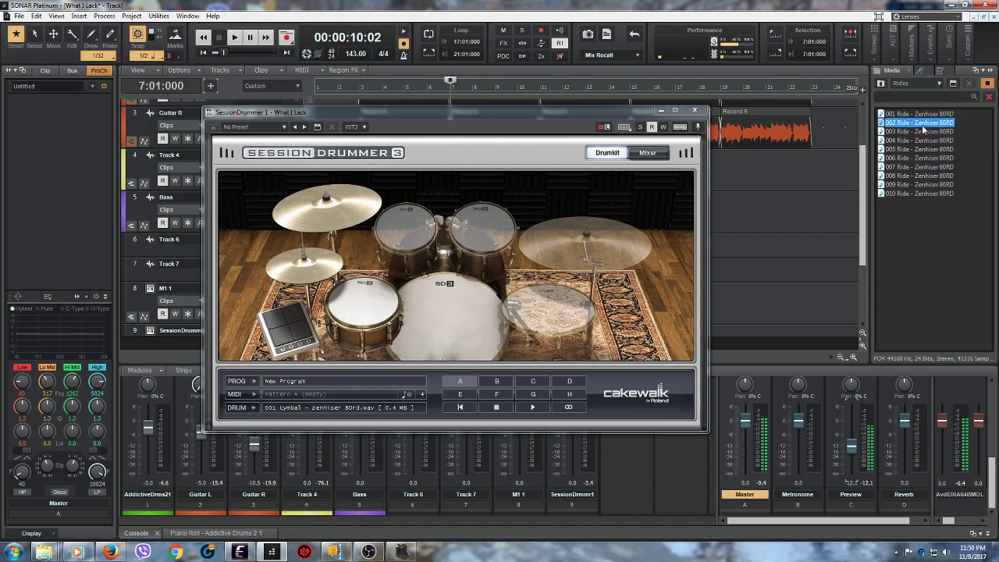
click(905, 133)
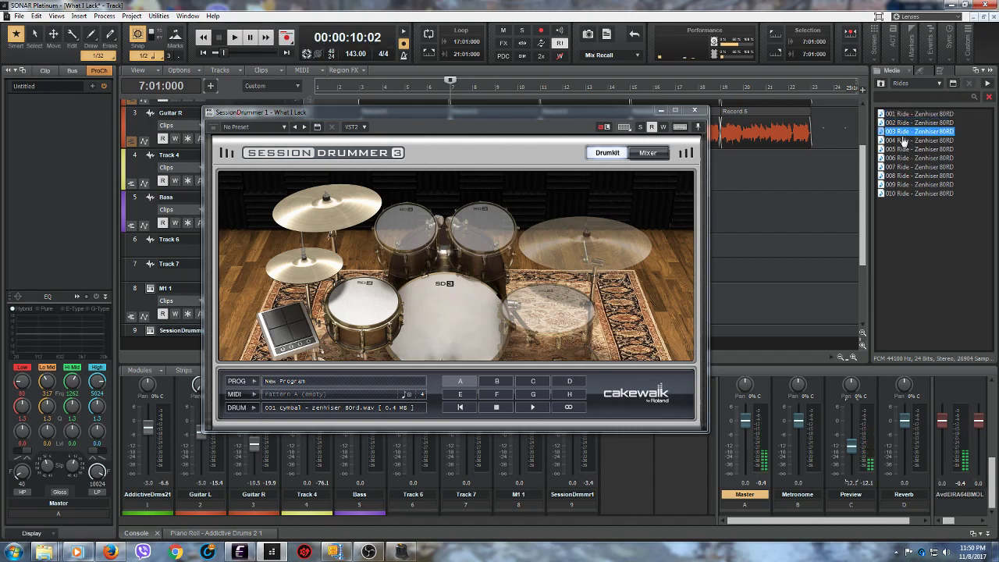
drag(910, 139, 570, 246)
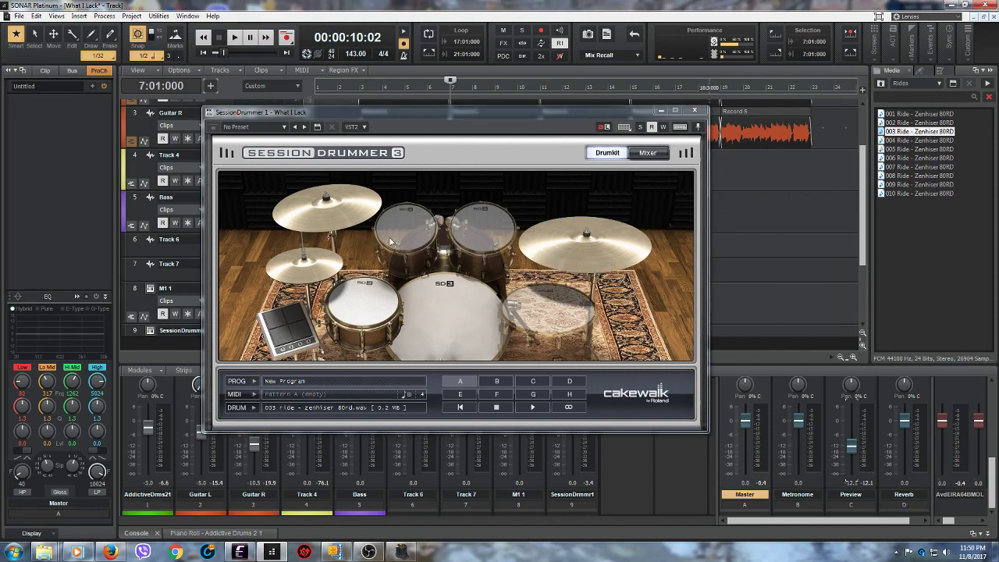
Step: Open the 80's Retro Drummer Toms folder and audition Zenhiser tom samples 001 to 003
click(880, 84)
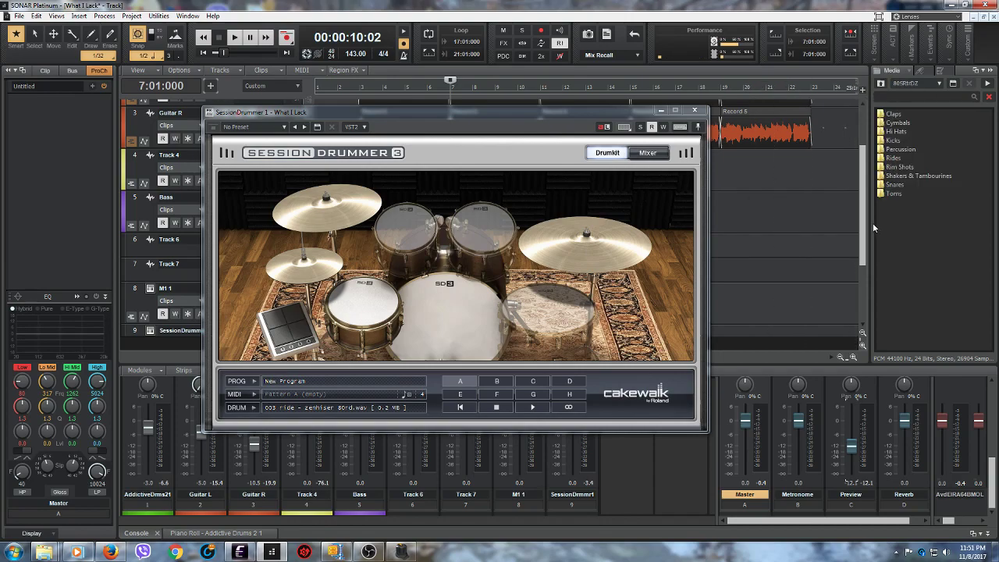
double_click(894, 195)
click(908, 116)
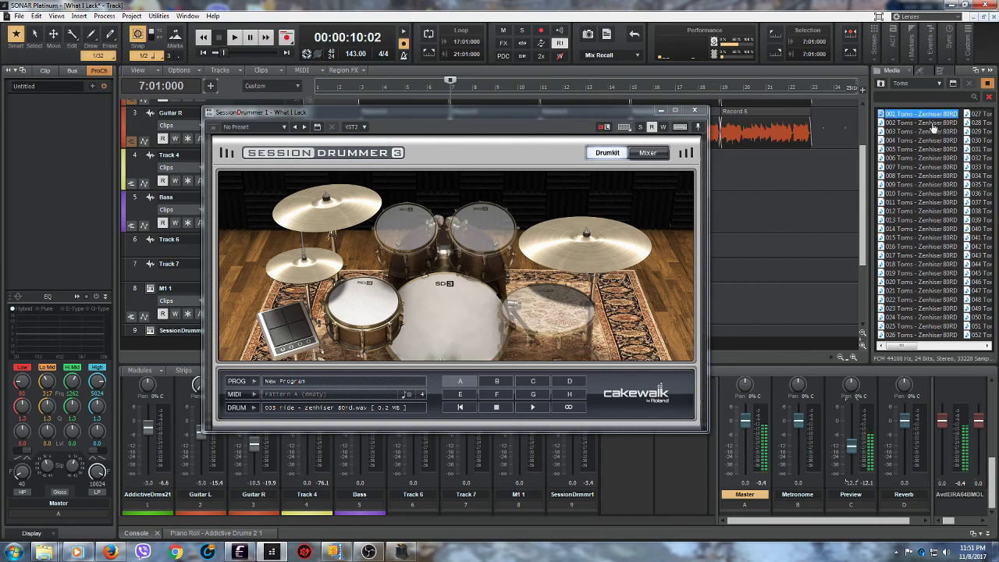
click(934, 123)
click(928, 132)
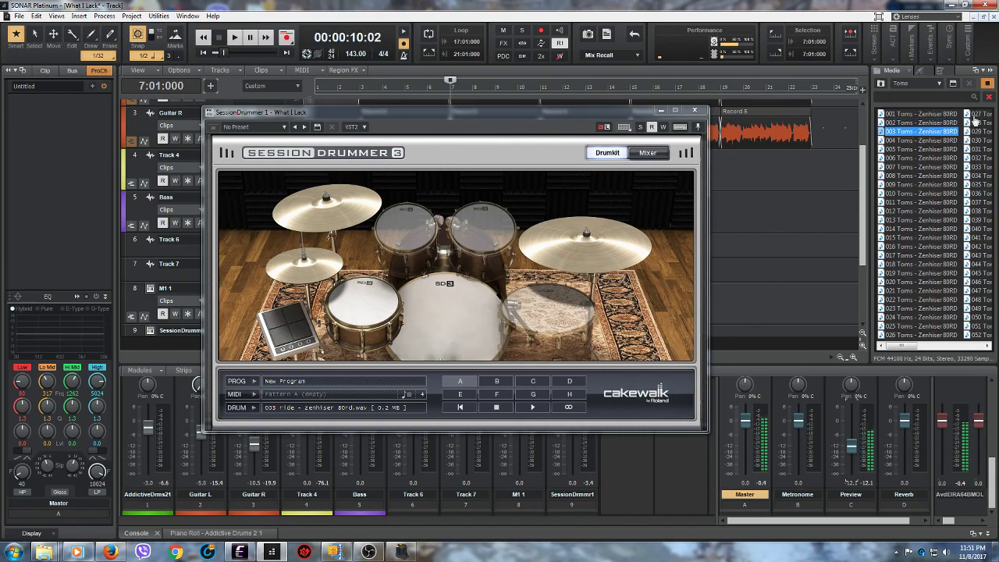
Step: Load the 001 Toms Zenhiser sample into Session Drummer's left tom slot
click(911, 116)
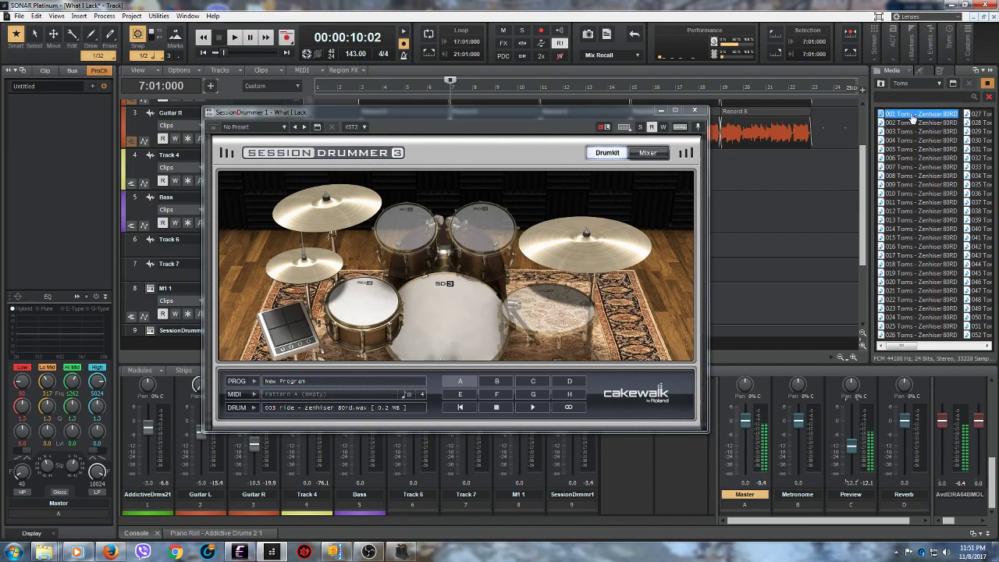
click(414, 226)
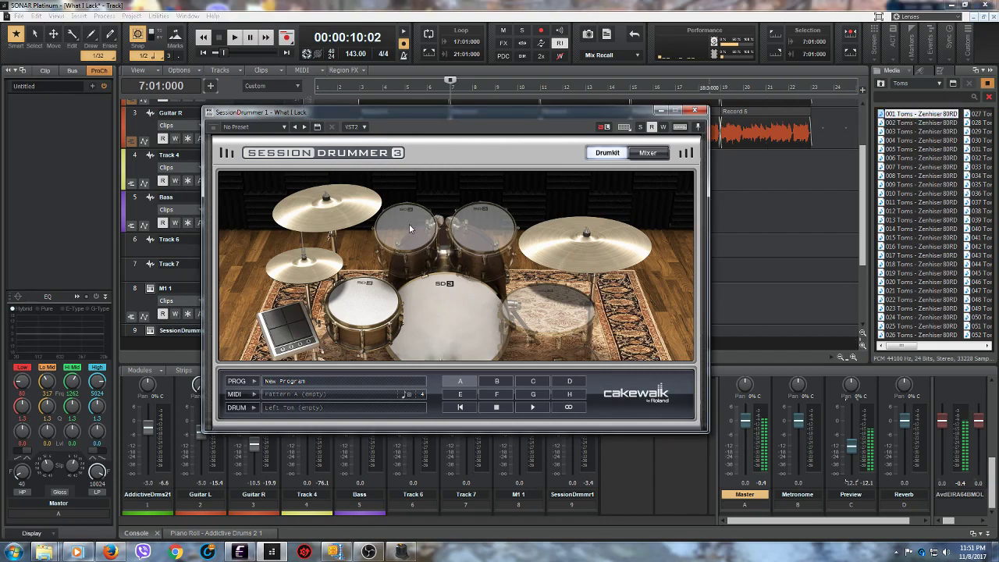
drag(918, 115, 398, 234)
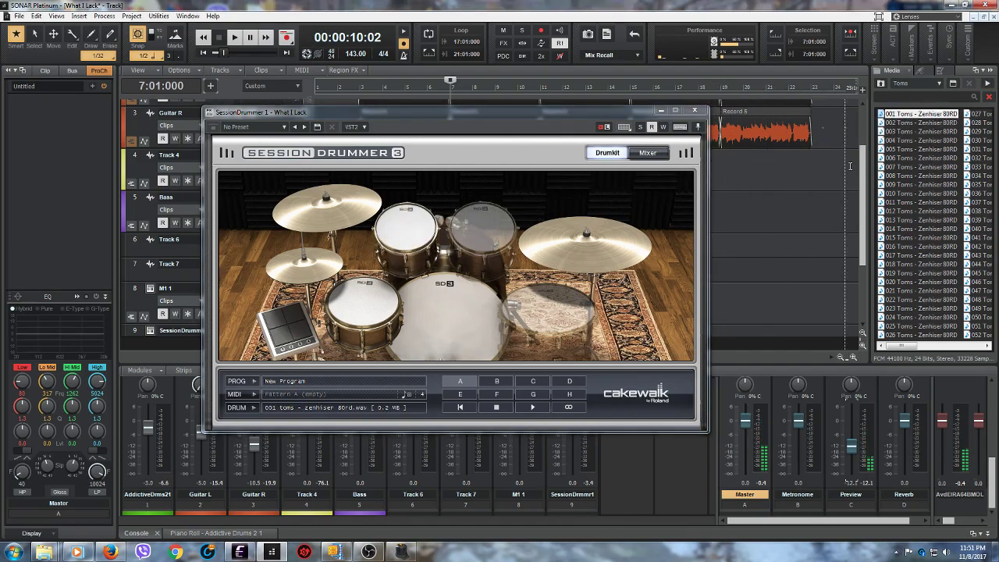
Step: Load the 002 Toms Zenhiser sample into the right tom slot and 003 Toms into the floor tom slot
click(908, 124)
click(482, 231)
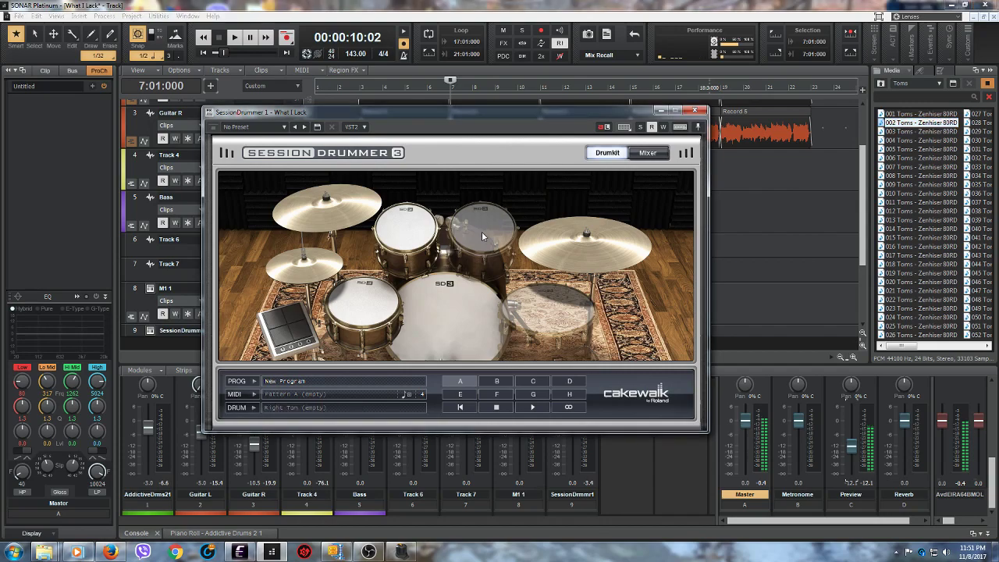
drag(908, 124, 478, 220)
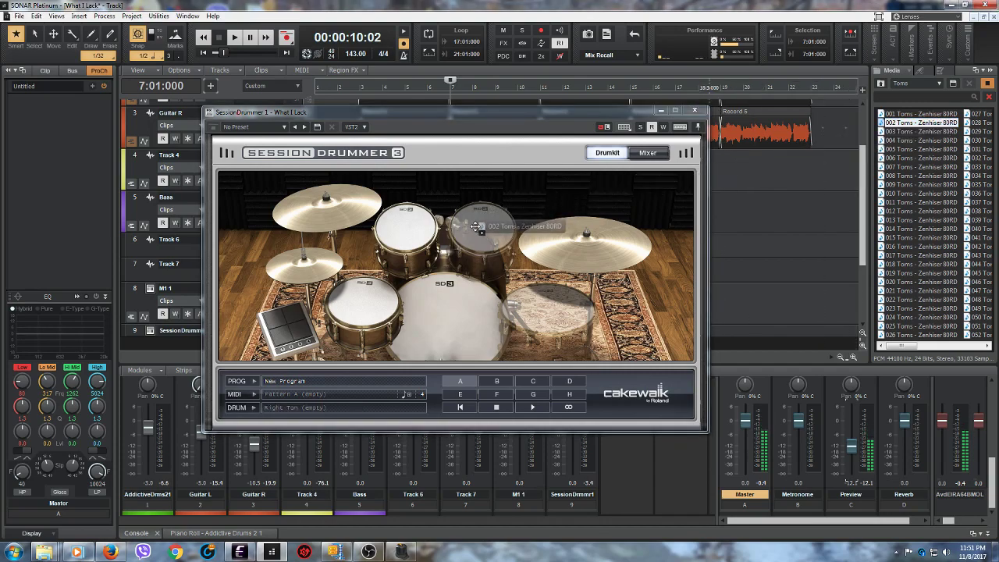
click(909, 132)
drag(908, 136, 542, 321)
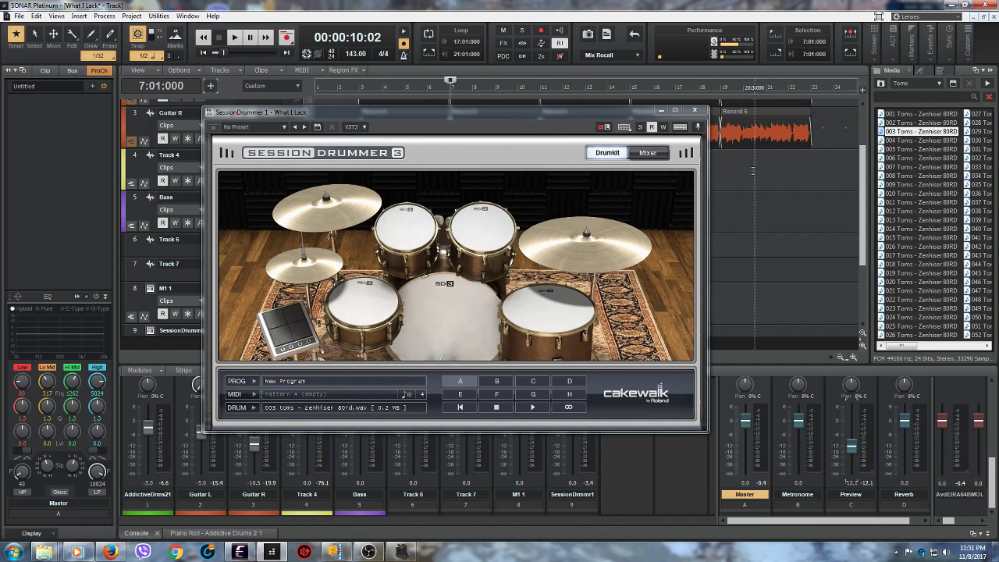
Step: Open the Percussion folder and audition several Zenhiser samples, including 001, 003, 004, 017 and 022
click(881, 84)
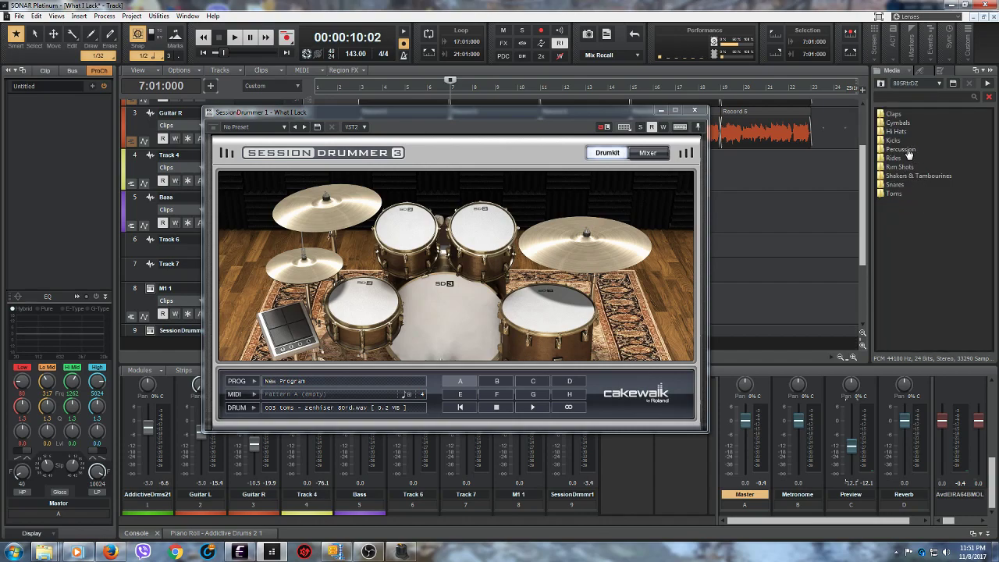
double_click(910, 149)
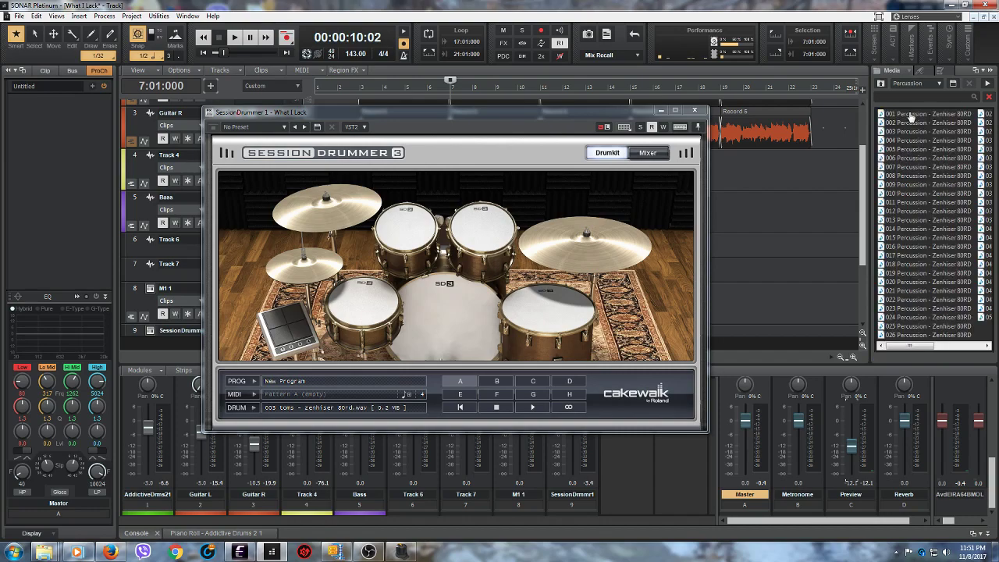
click(910, 116)
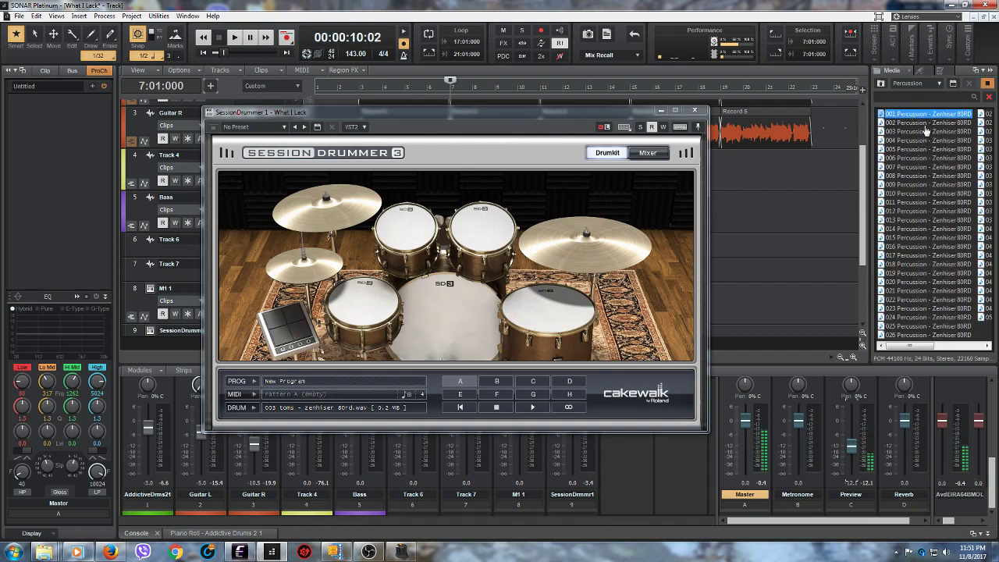
click(918, 132)
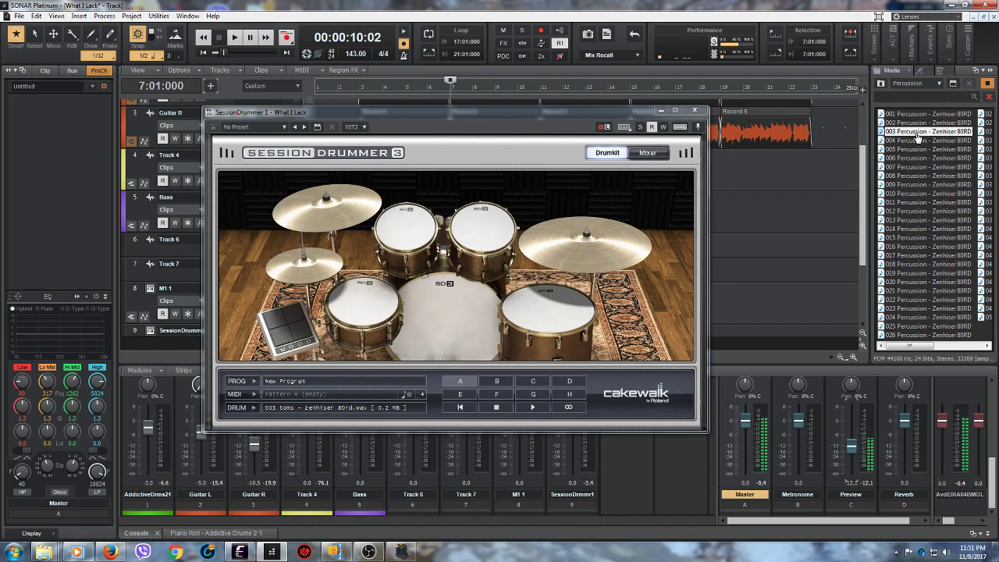
click(907, 142)
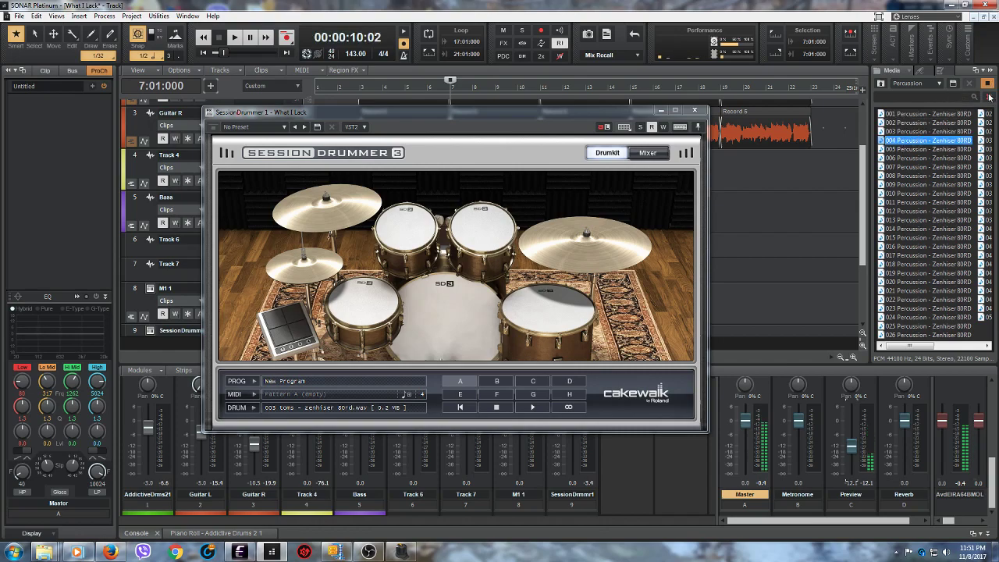
click(919, 116)
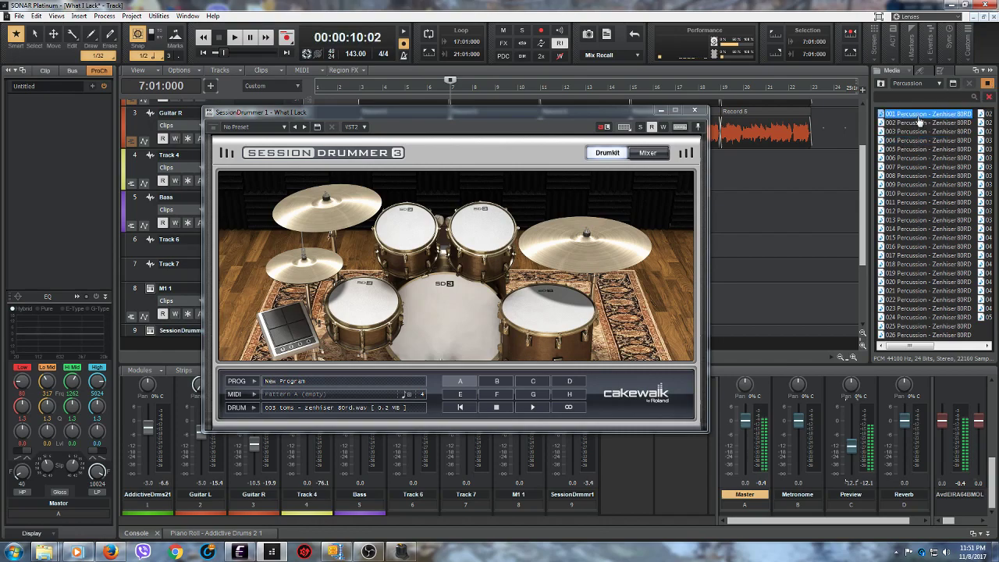
click(899, 255)
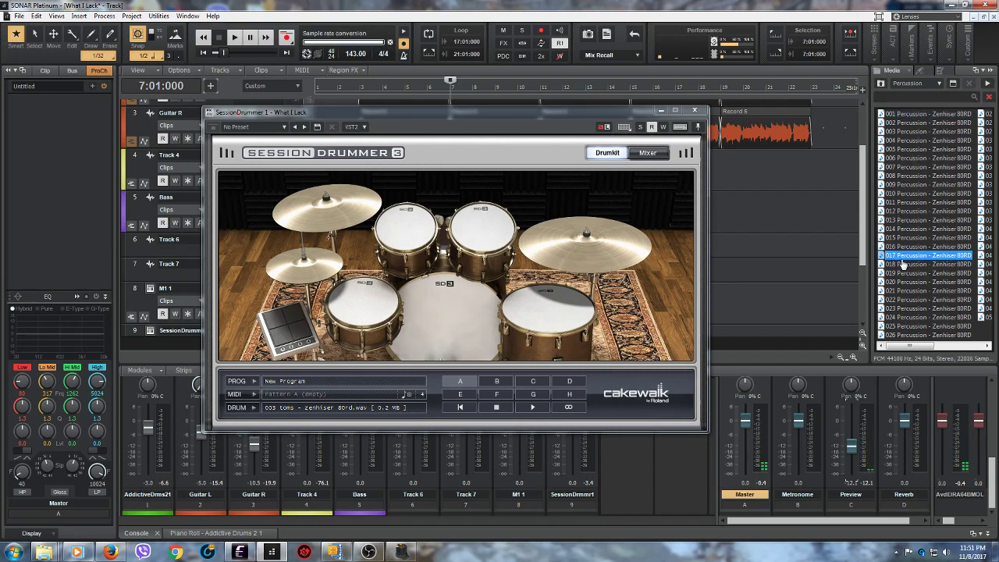
click(905, 302)
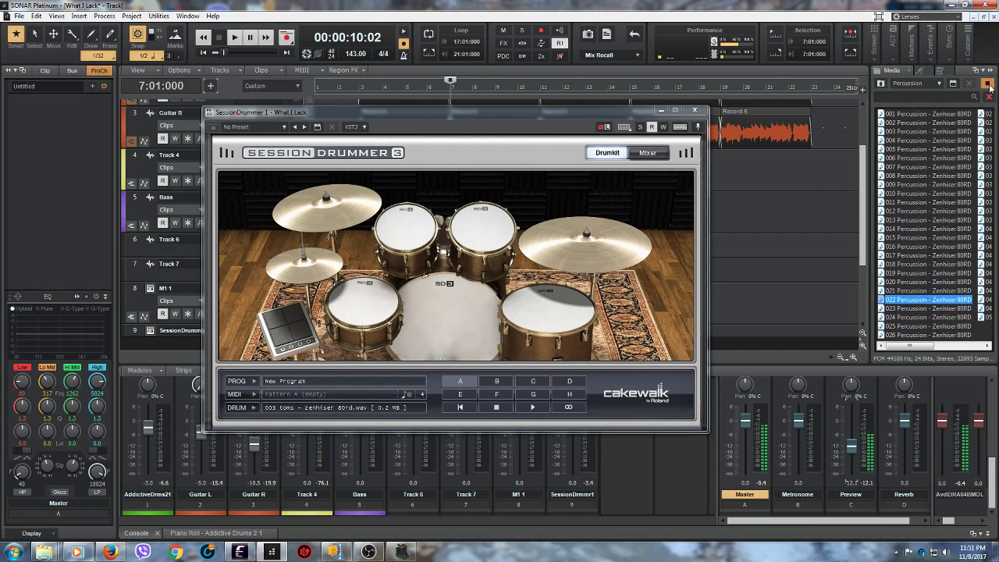
Step: Load the 022 Percussion Zenhiser sample into Session Drummer's Pad 1 and play the pad to test it
click(275, 320)
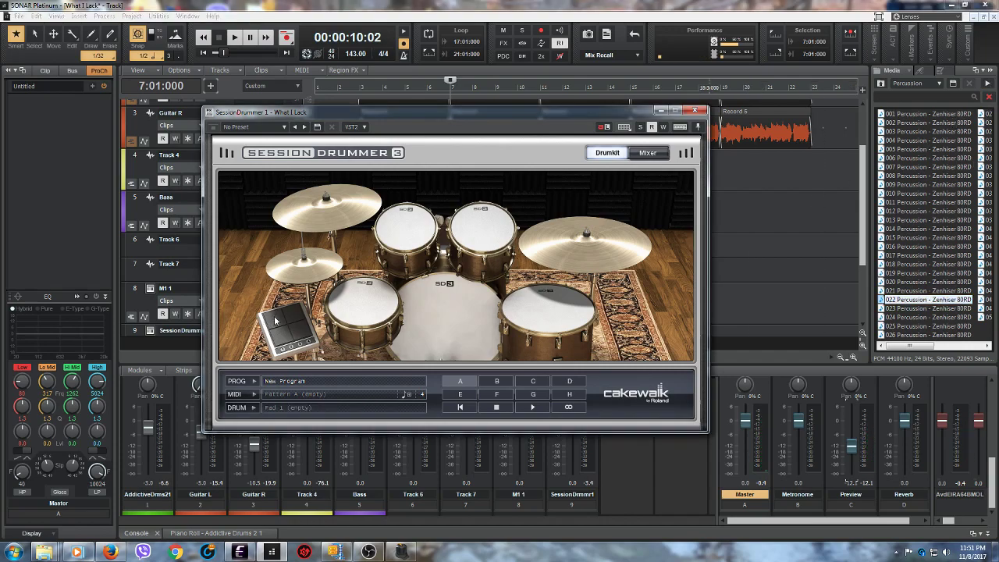
drag(882, 303, 274, 333)
click(273, 323)
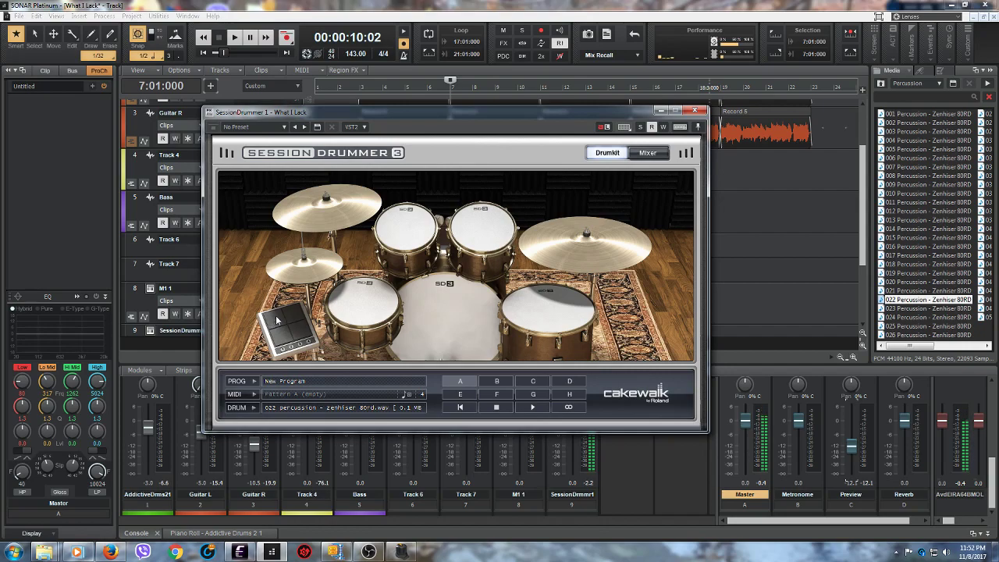
Step: Preview the 050 Percussion Zenhiser sample, load it into Pad 2, and play the pads to test them
drag(910, 346, 951, 352)
click(938, 319)
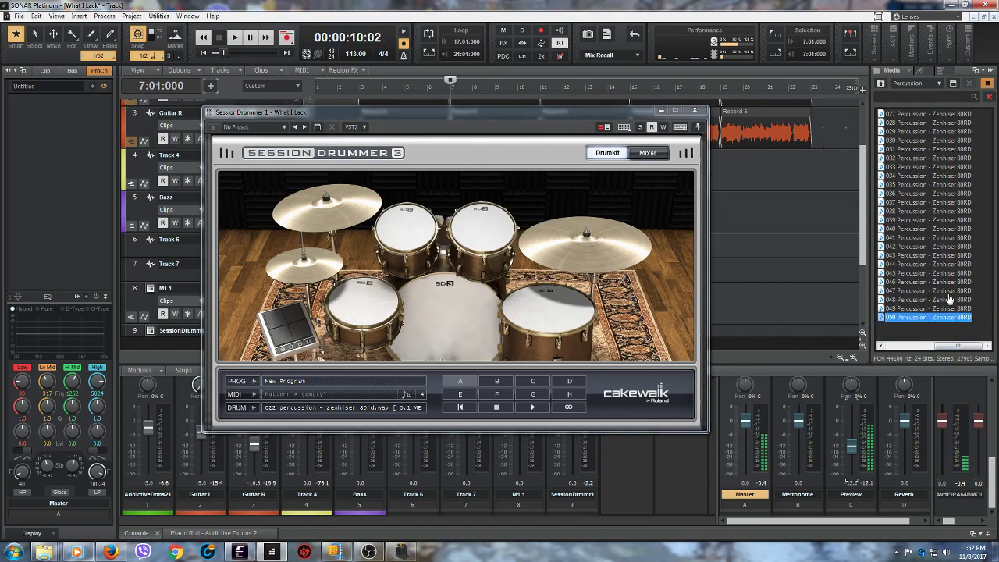
drag(917, 317, 288, 314)
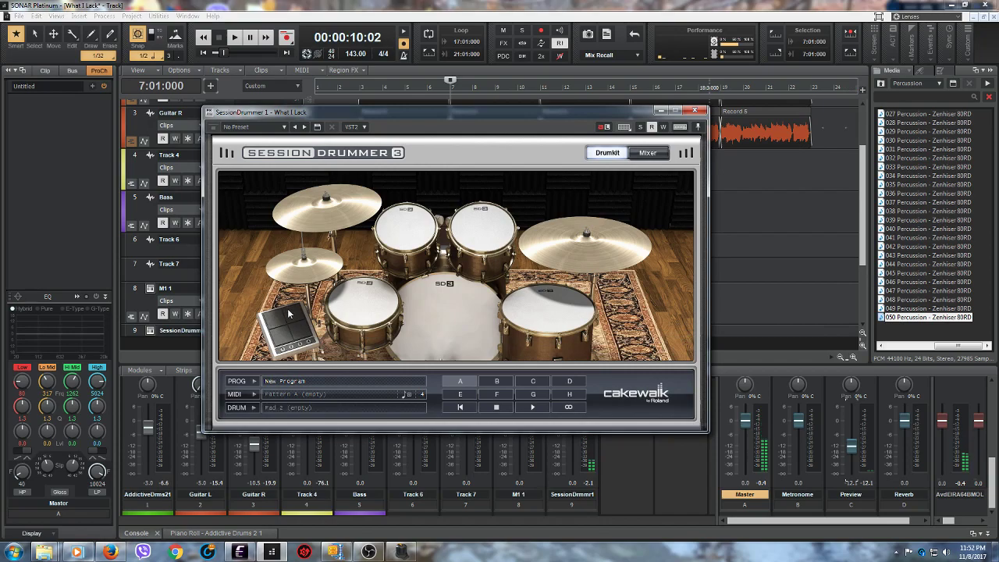
click(274, 319)
click(294, 313)
drag(271, 331, 274, 328)
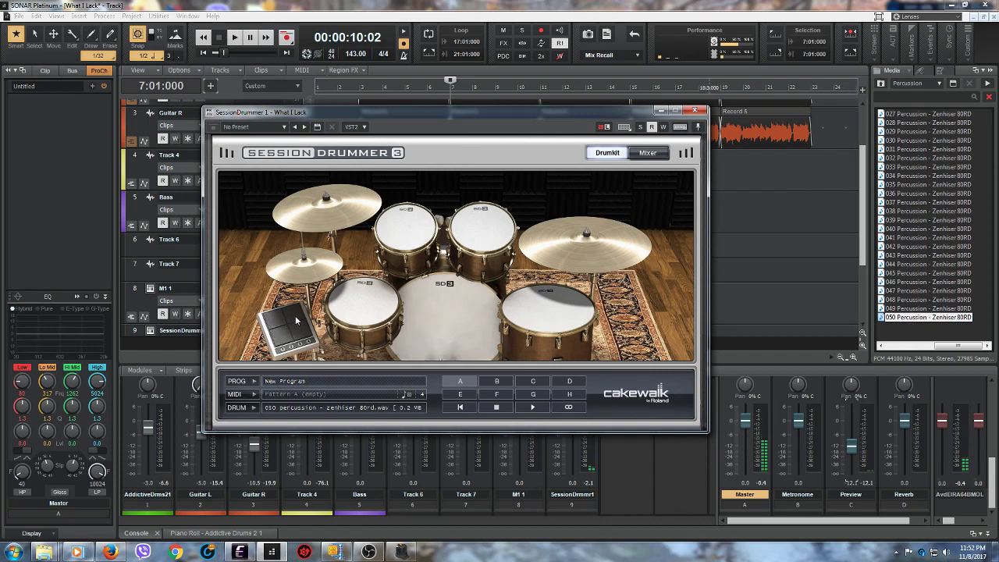
Step: Load the 049 Percussion Zenhiser sample onto the Session Drummer pad instrument and return to the main Samples folder
click(912, 309)
drag(912, 311, 273, 327)
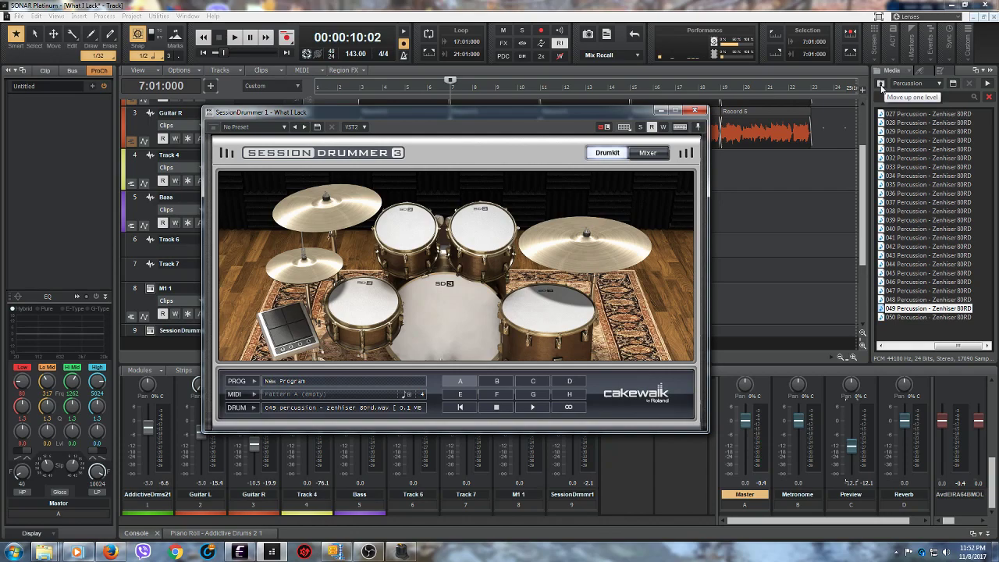
click(881, 86)
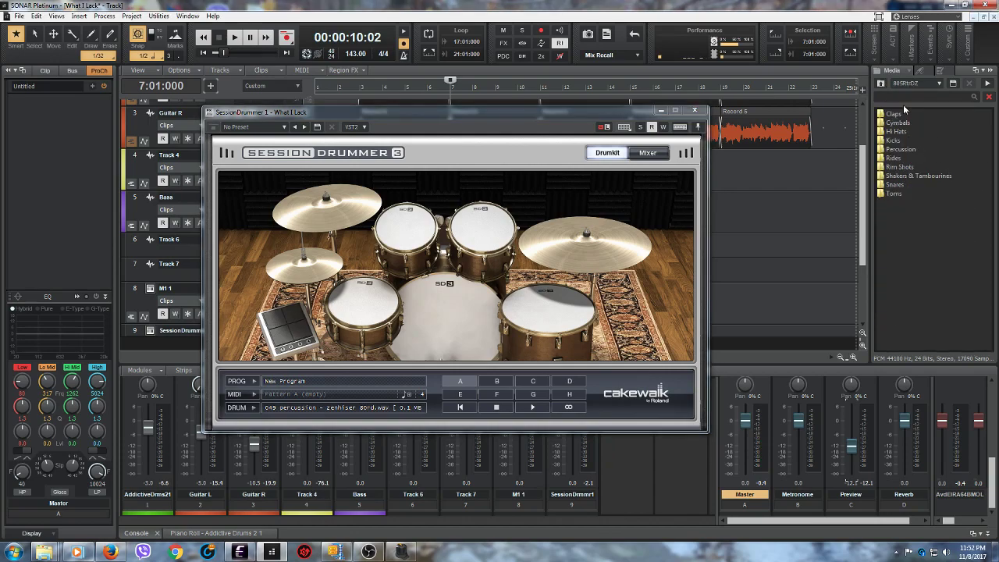
click(881, 83)
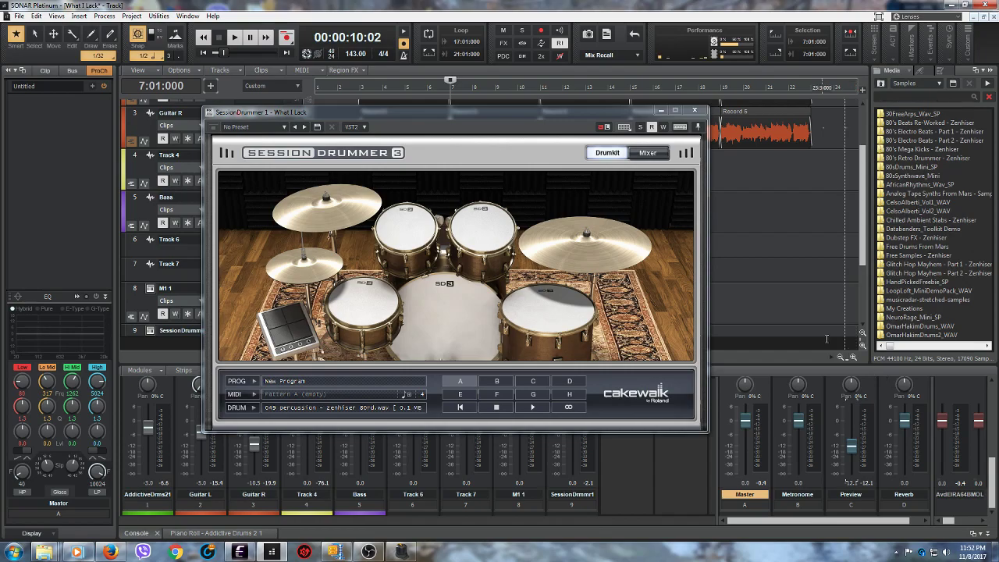
Step: Move the Session Drummer window aside and expand the SessionDrummer track to show its clip and FX controls
drag(431, 110, 706, 313)
scroll(856, 278, down, 2)
scroll(857, 279, down, 2)
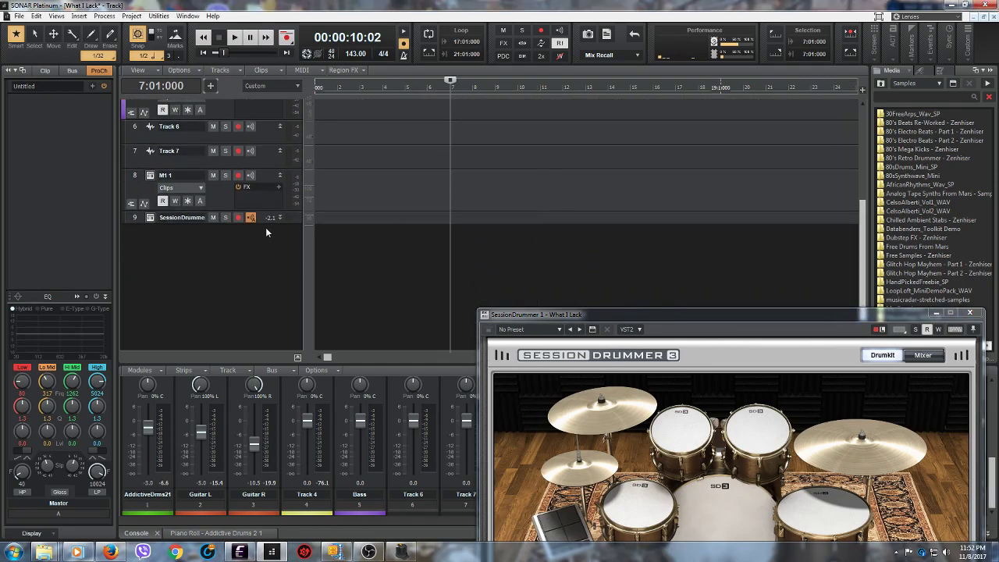
drag(266, 227, 265, 253)
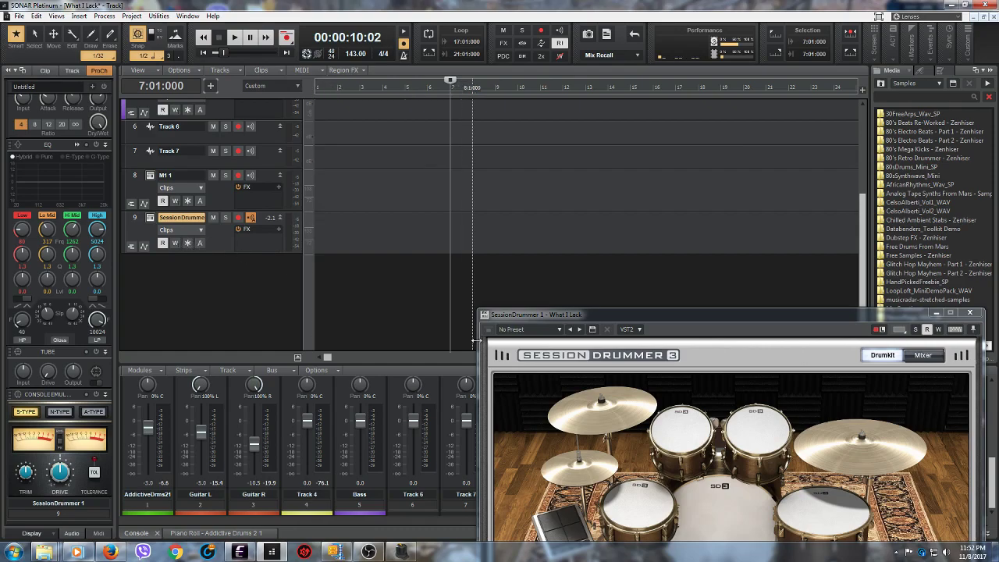
drag(677, 316, 640, 146)
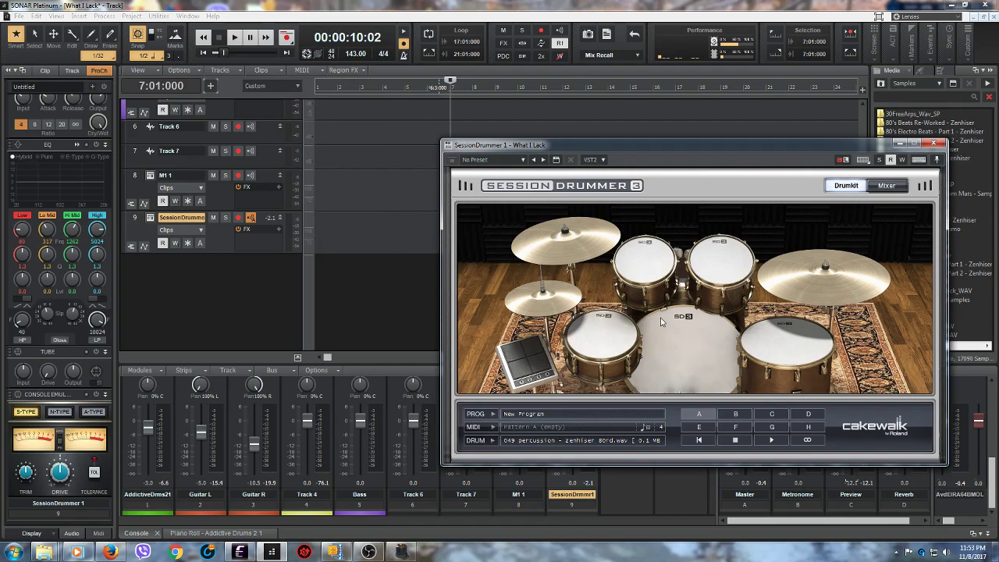
Step: Copy the Punk Rock clip from the Addictive Drums track to the start of the SessionDrummer track
drag(780, 149, 816, 284)
scroll(842, 157, up, 5)
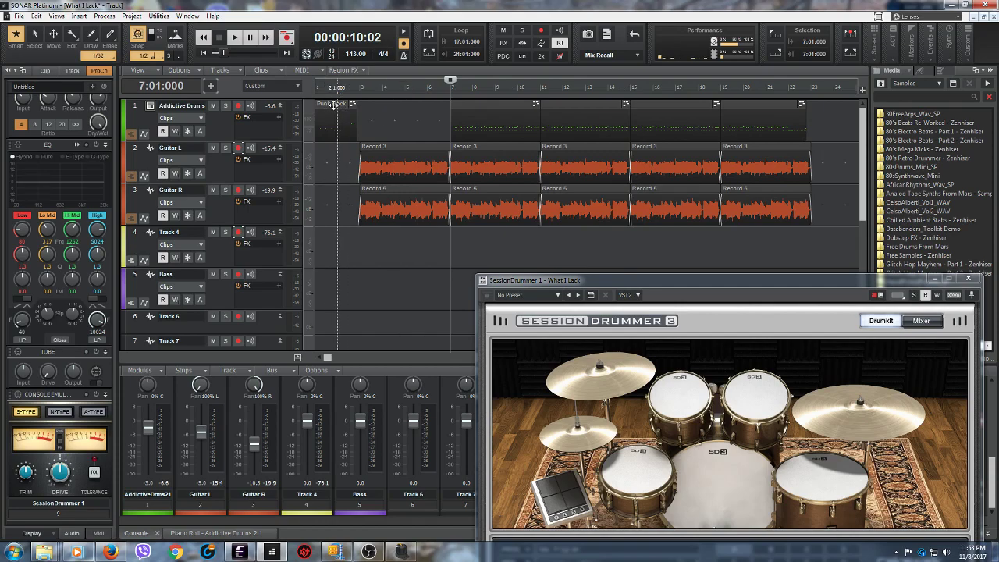
drag(335, 105, 332, 204)
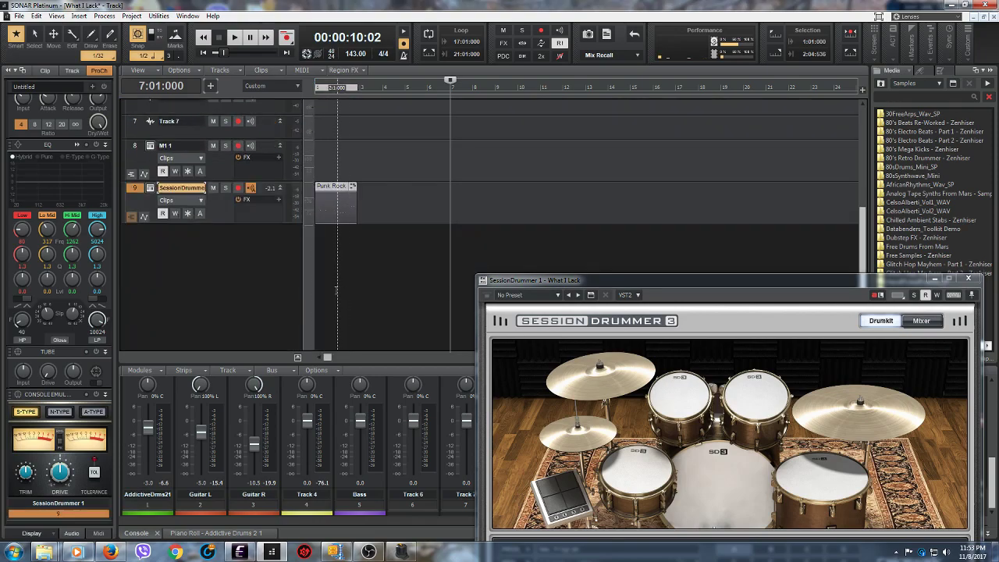
drag(677, 279, 630, 107)
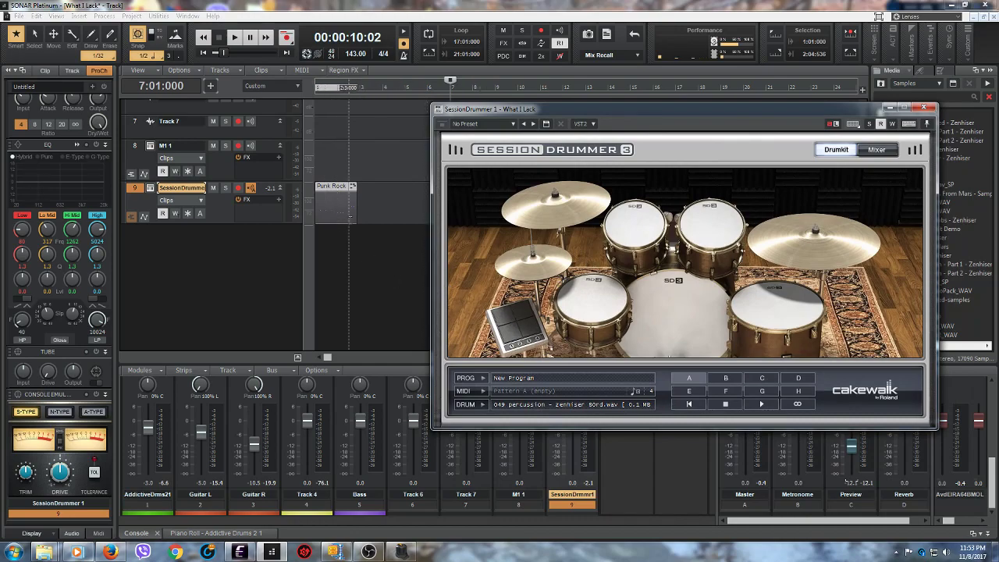
Step: Show the Piano Roll and play the copied Punk Rock clip through Session Drummer from the project start
click(227, 536)
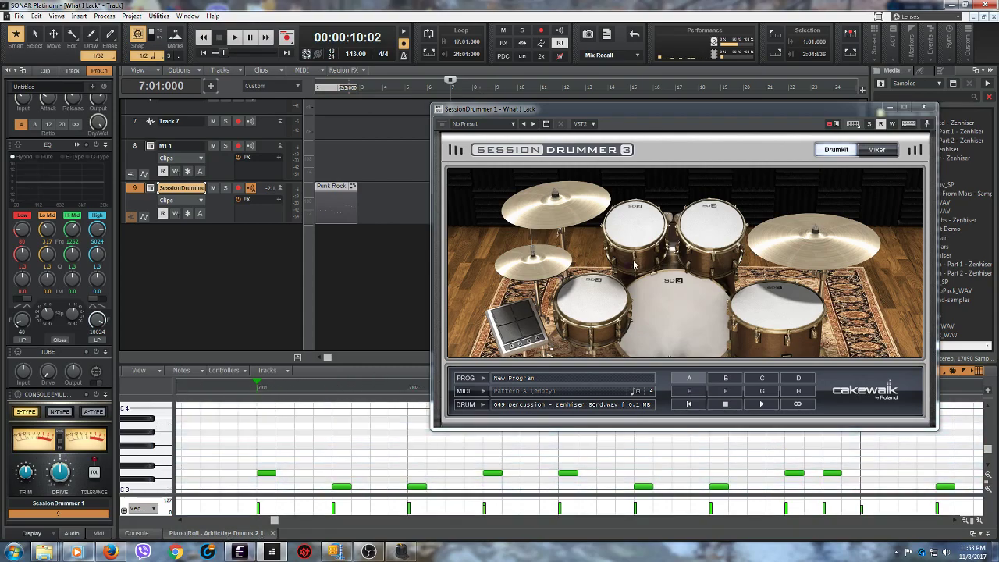
drag(636, 119, 631, 70)
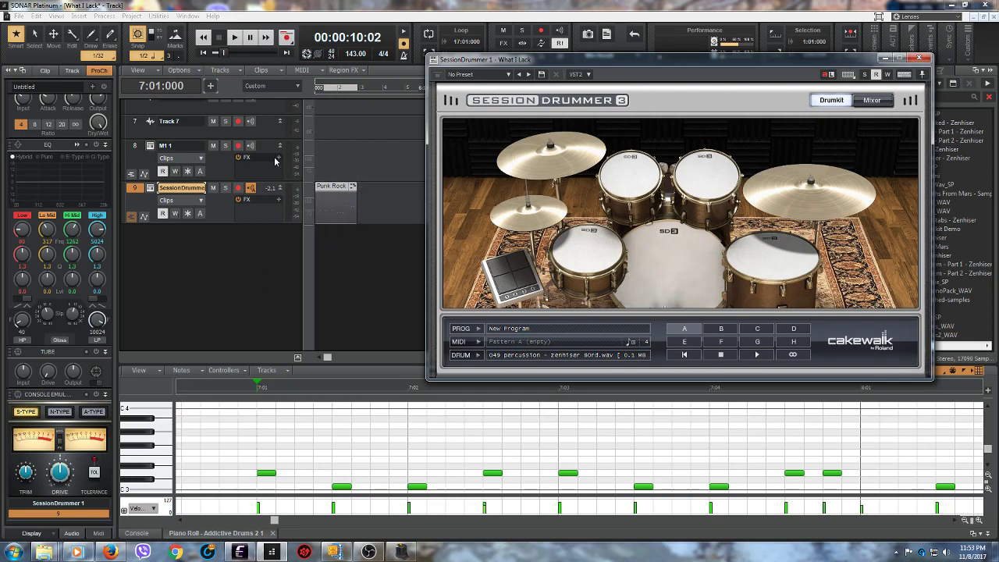
click(235, 38)
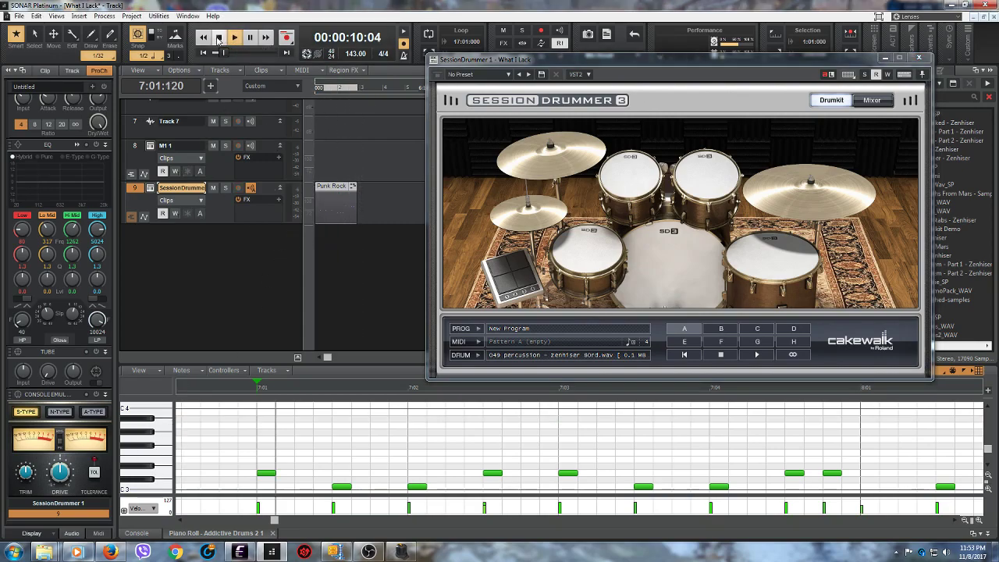
click(221, 38)
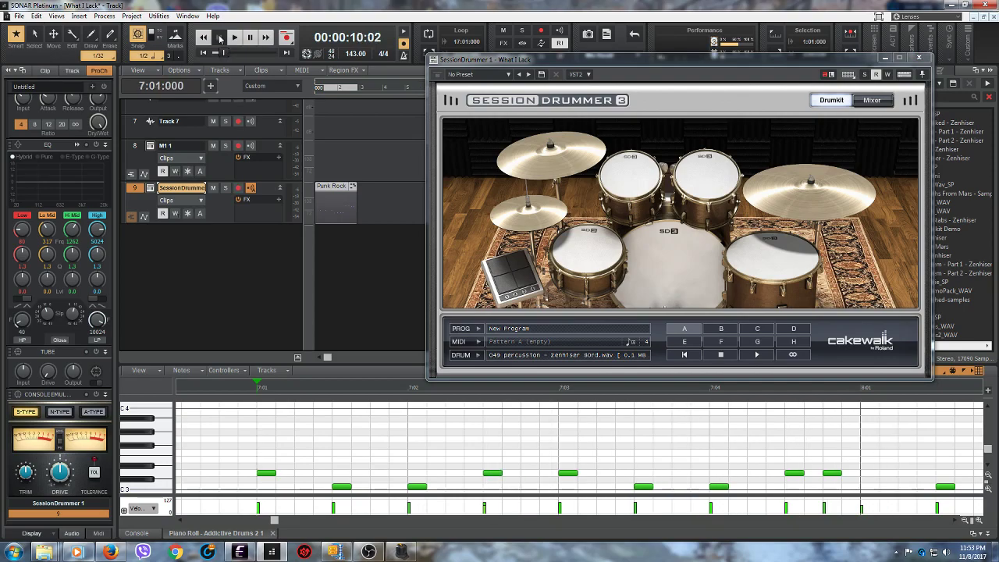
click(205, 52)
click(234, 38)
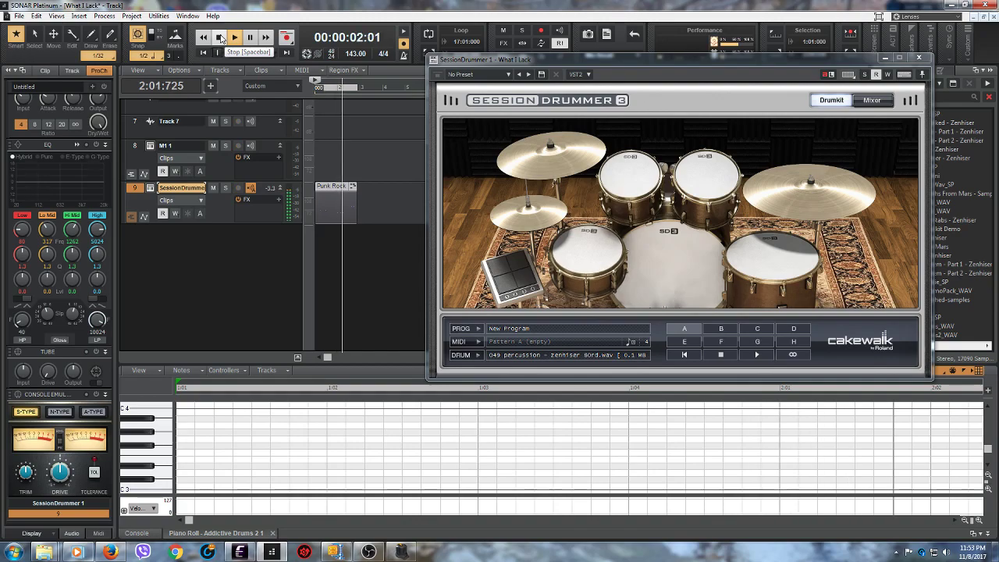
click(221, 37)
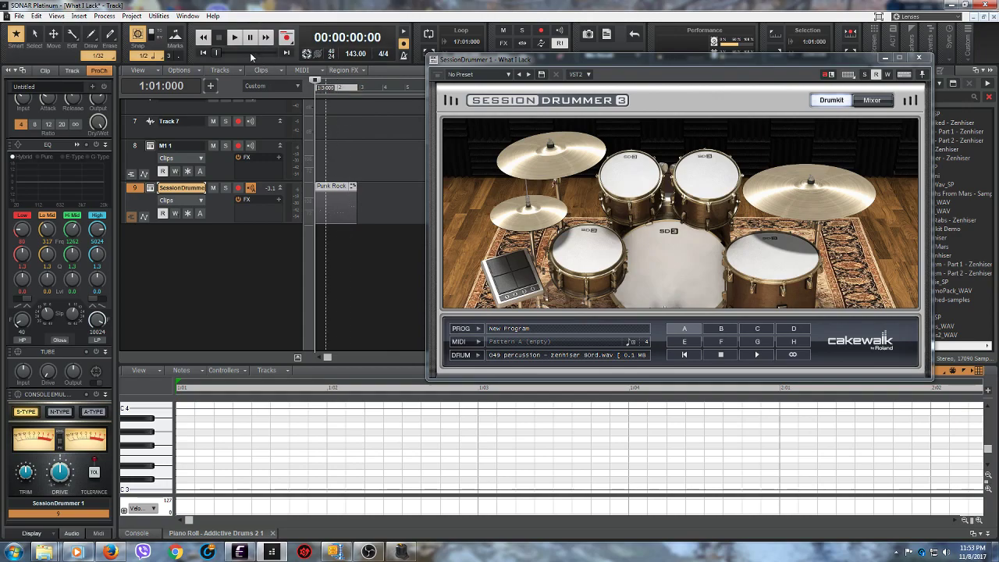
click(235, 38)
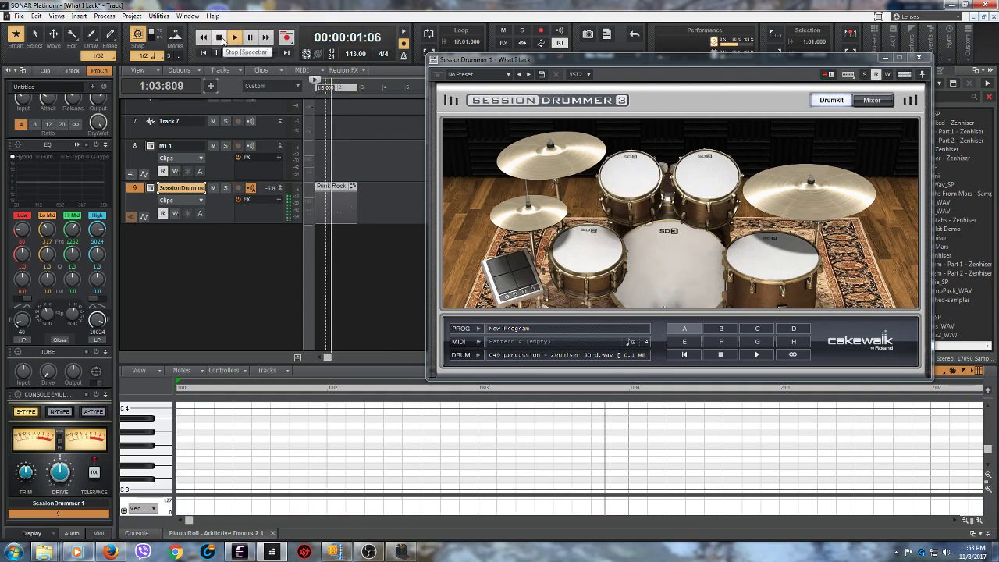
click(220, 38)
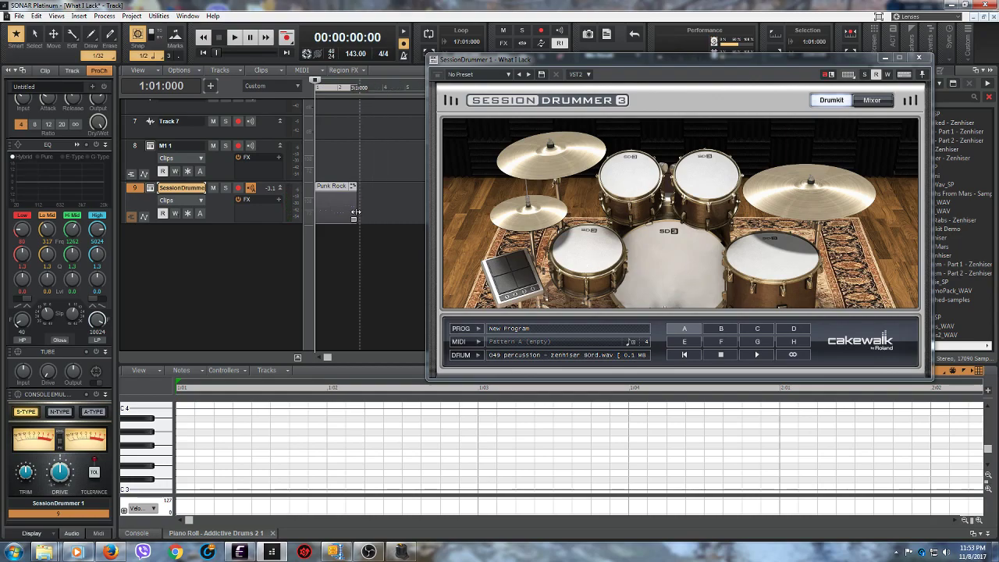
Step: Play the Punk Rock intro on the Addictive Drums track to compare its sound with the custom kit
drag(806, 60, 798, 369)
drag(337, 189, 328, 104)
click(233, 38)
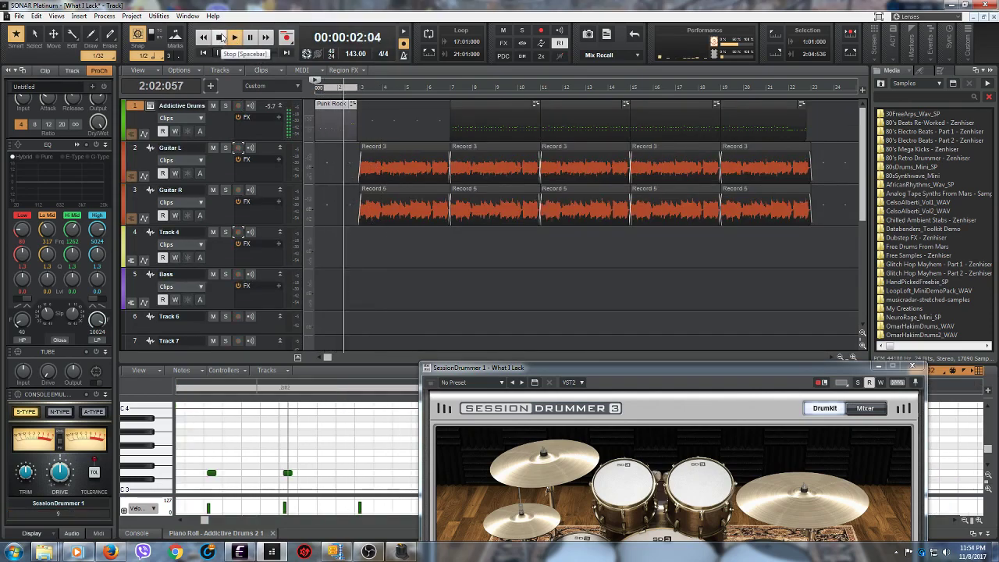
click(221, 37)
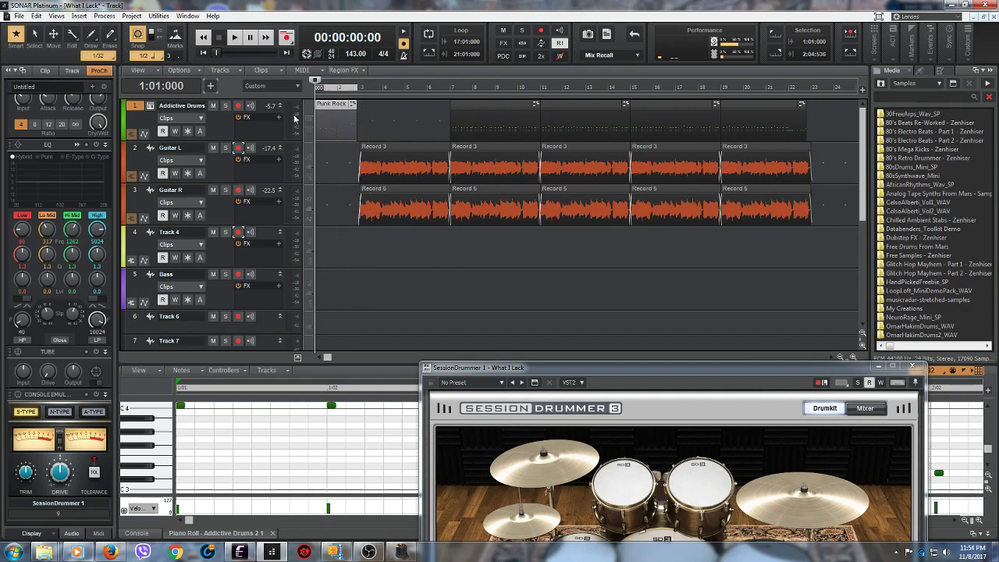
Step: Open the Addictive Drums 2 window to view its kit, and minimize the window again
click(150, 107)
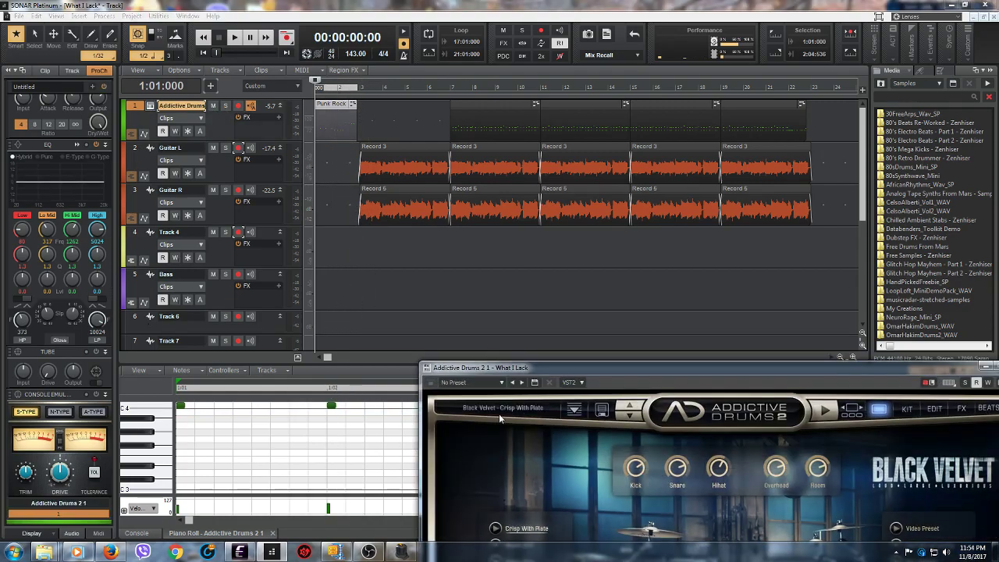
drag(632, 373, 433, 104)
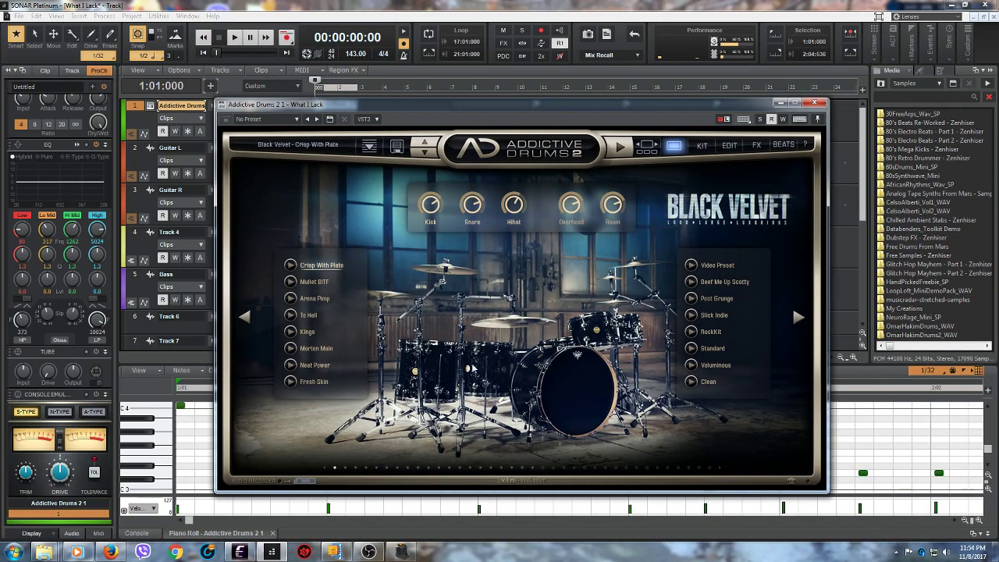
click(779, 104)
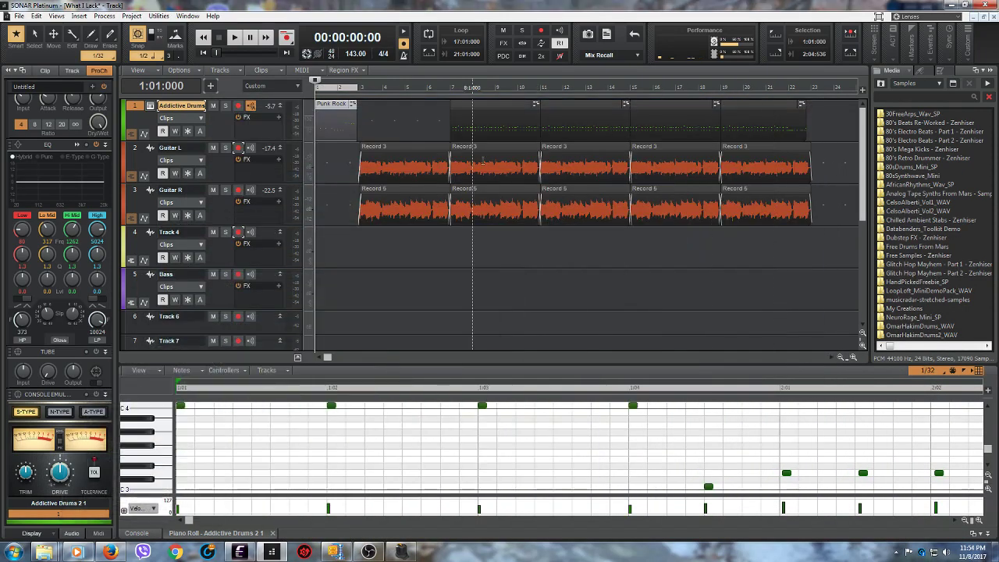
Step: Reopen Session Drummer from its track, and make that track taller with a yellow track colour
drag(335, 330, 330, 350)
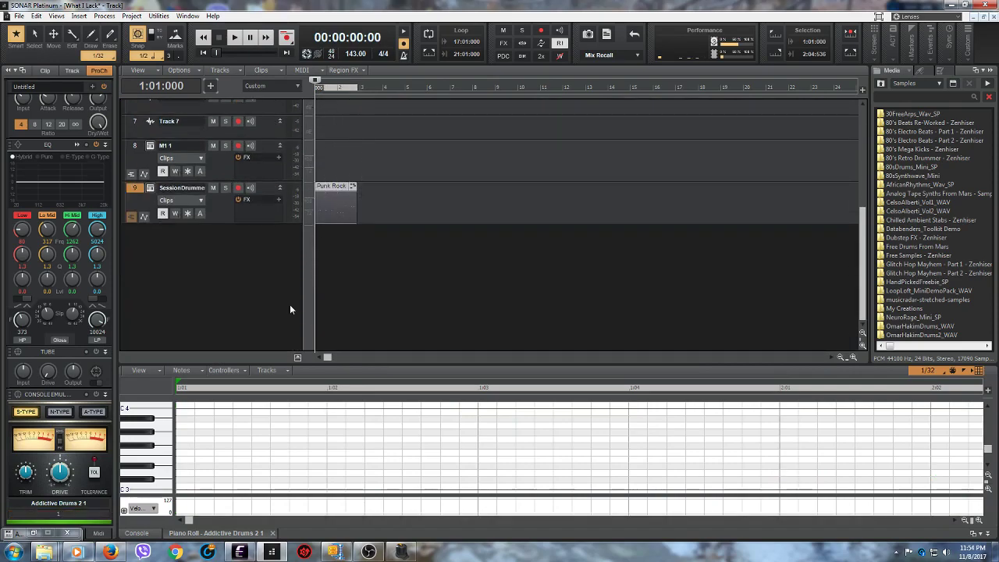
click(151, 188)
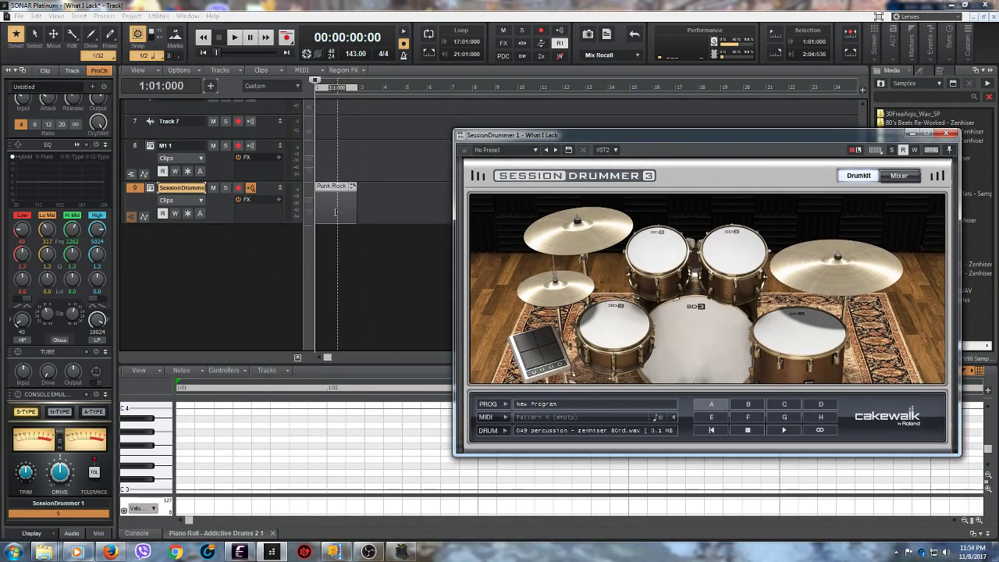
drag(267, 223, 261, 282)
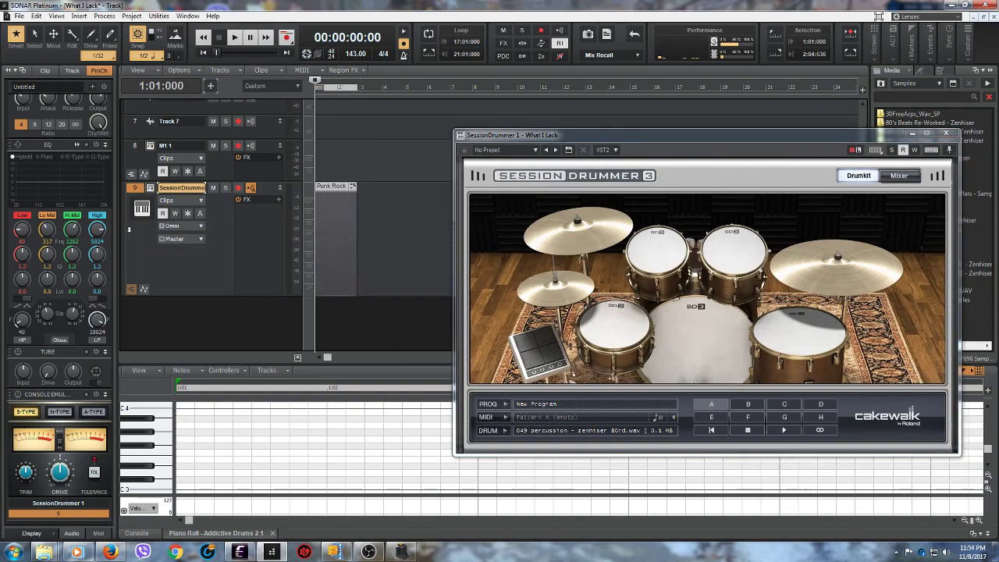
click(124, 232)
click(131, 233)
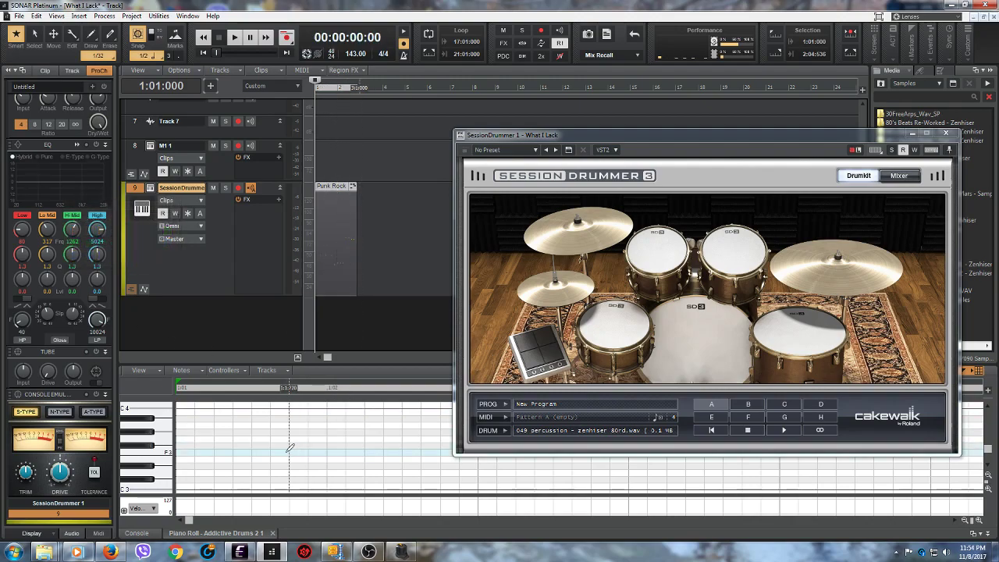
Step: Test the kick, snare and tom in Session Drummer and play the Punk Rock clip through the kit
click(716, 341)
click(621, 323)
click(633, 241)
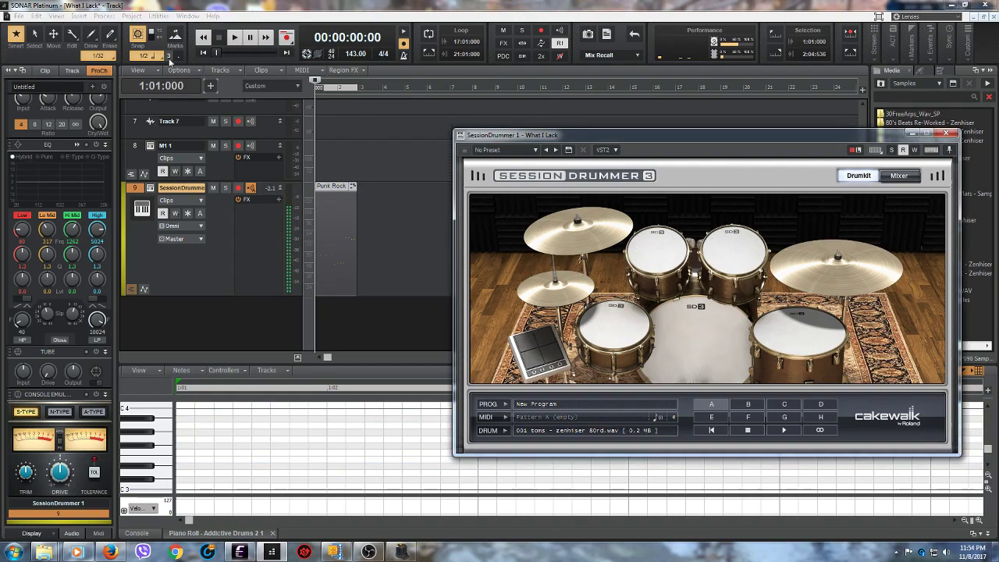
click(234, 36)
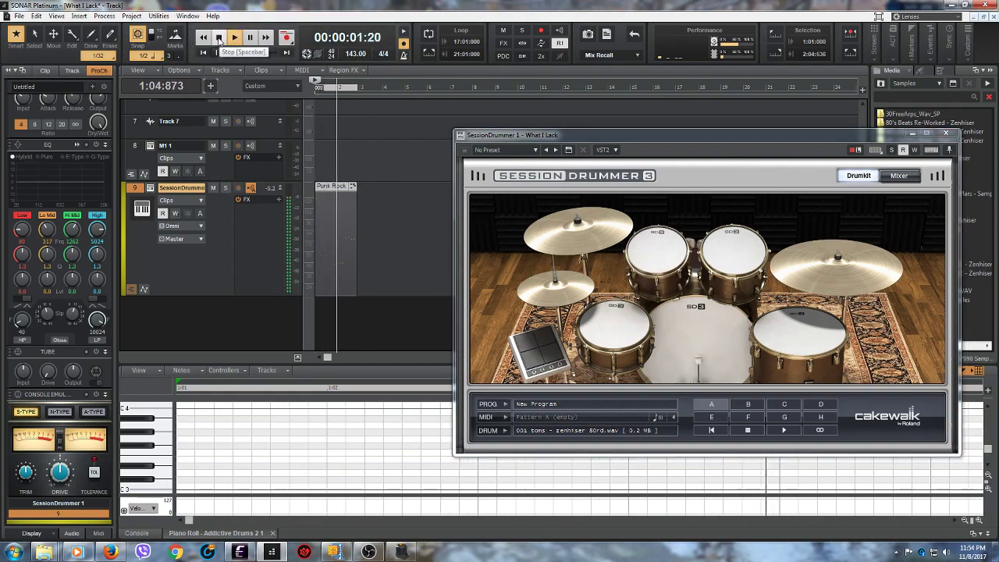
click(217, 37)
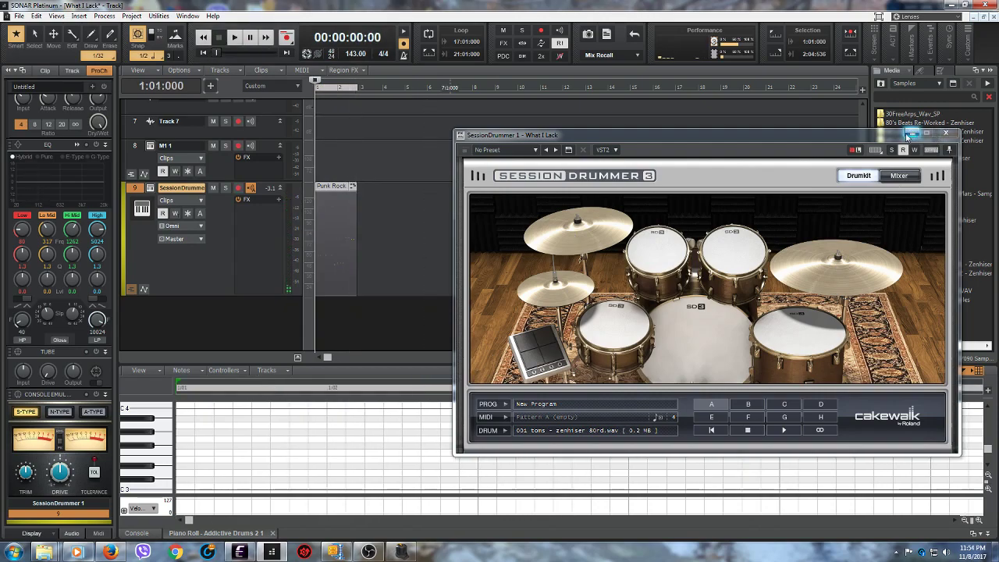
Step: Minimize Session Drummer and play the Punk Rock clip with the timeline magnified to show its individual notes
drag(701, 136, 558, 123)
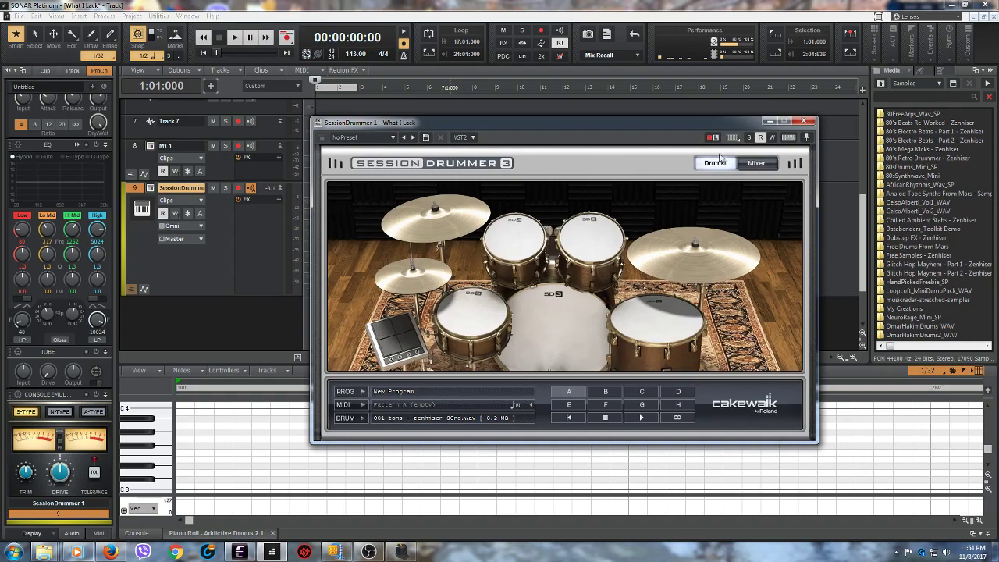
click(769, 122)
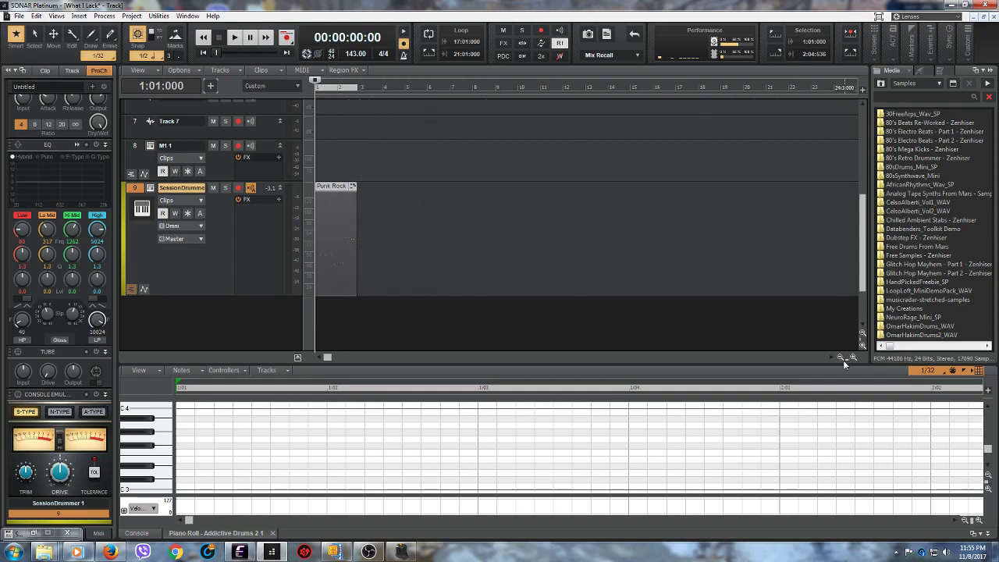
drag(846, 357, 823, 356)
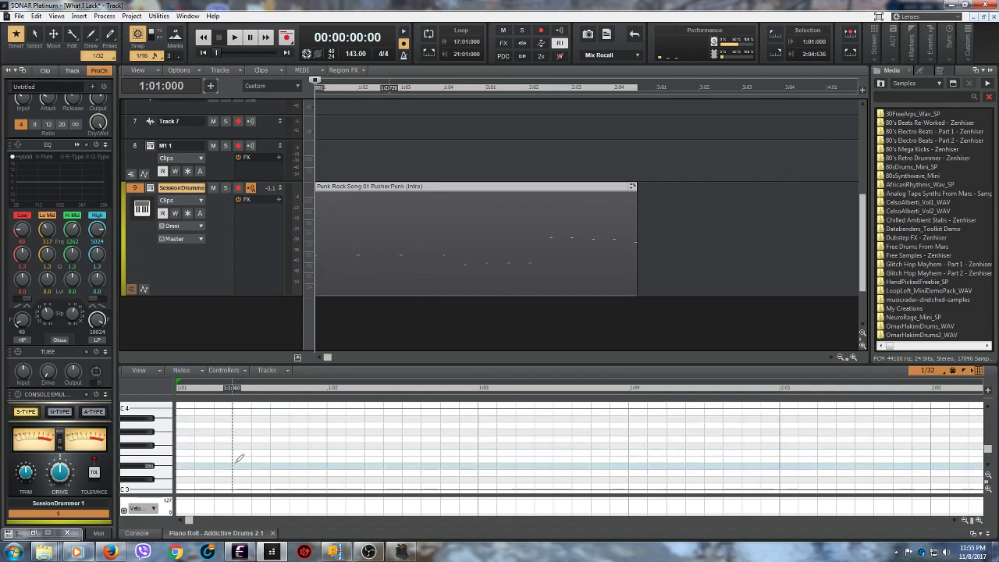
click(234, 37)
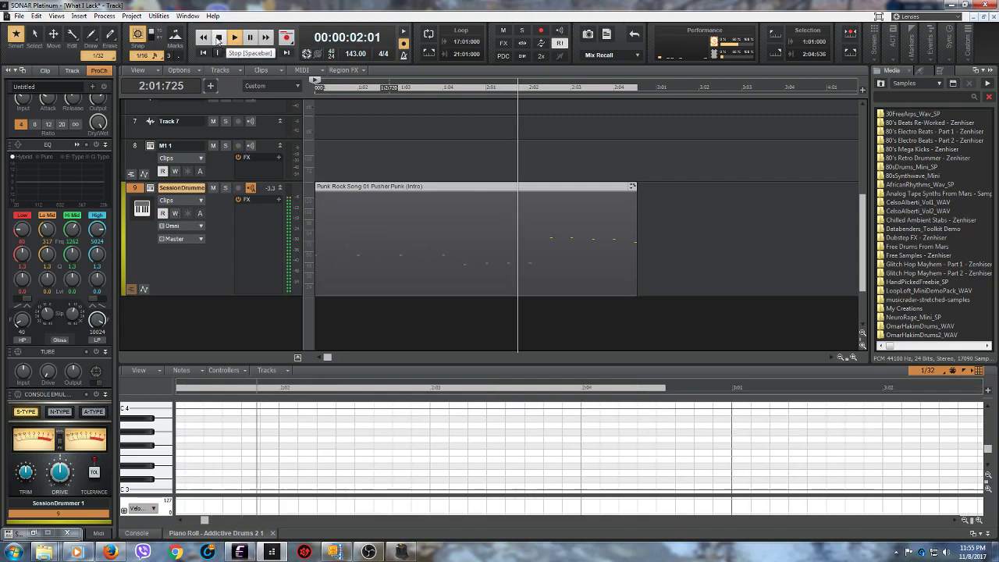
click(219, 37)
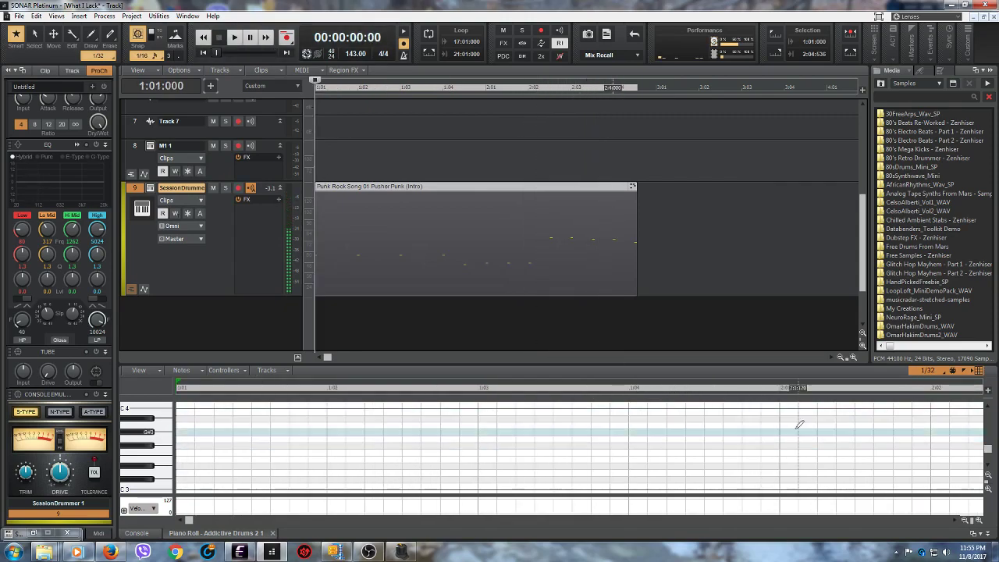
Step: Look through the Piano Roll's pitch range for the SessionDrummer clip's notes and play the clip again
scroll(986, 447, up, 15)
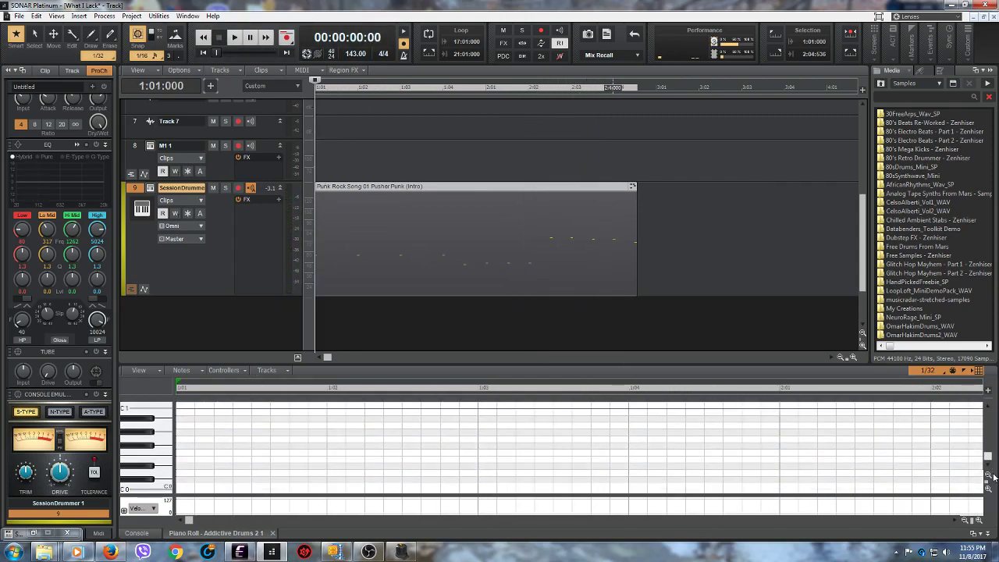
scroll(995, 404, down, 12)
scroll(994, 488, up, 12)
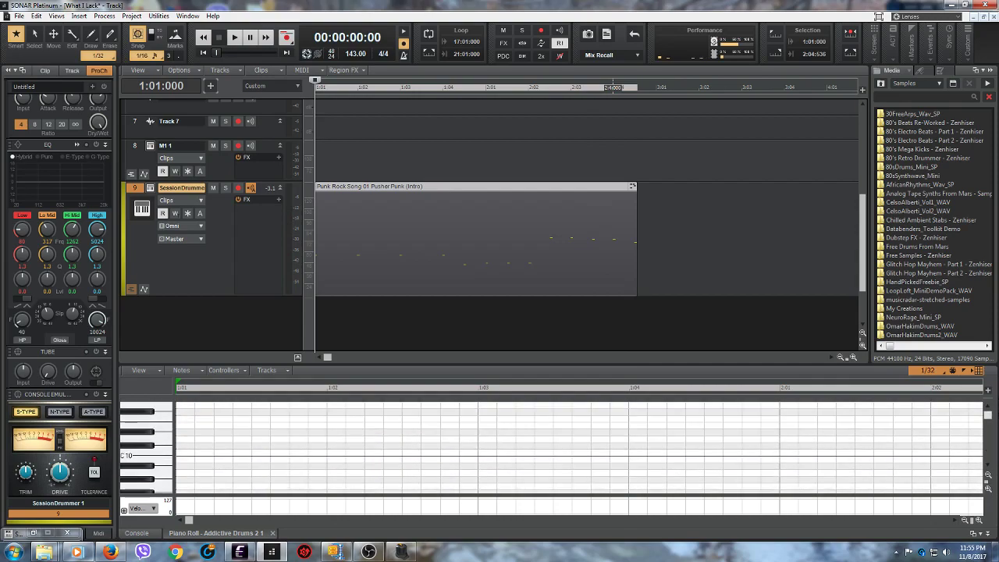
scroll(995, 456, down, 9)
scroll(996, 457, down, 1)
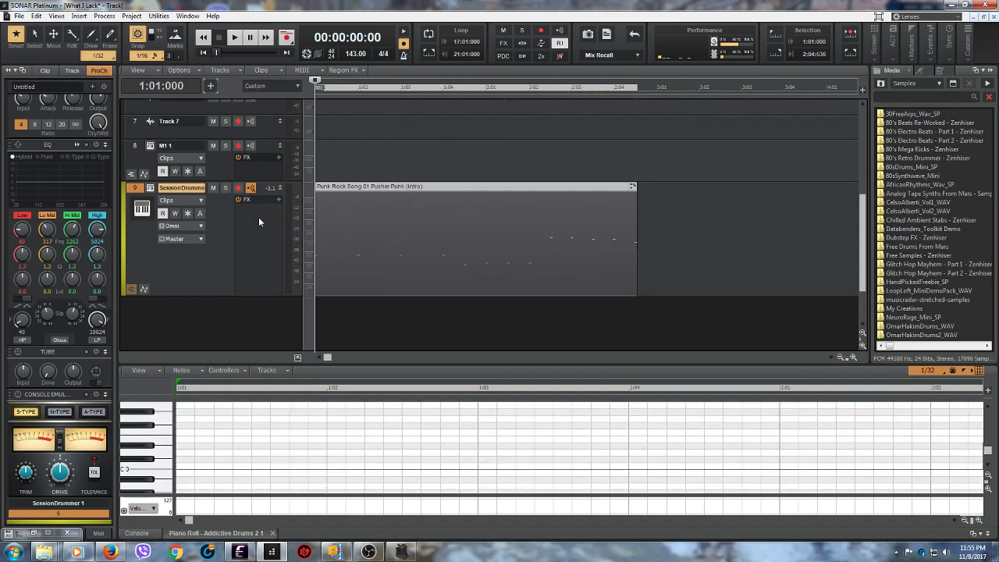
click(235, 40)
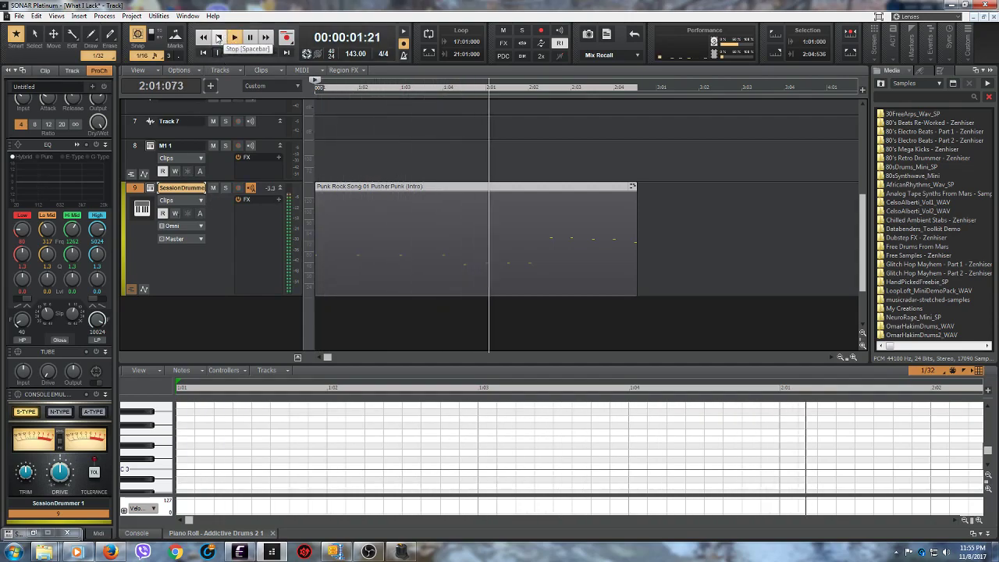
Step: Stop playback and show the SessionDrummer 1 track in the Piano Roll instead of Addictive Drums
click(218, 38)
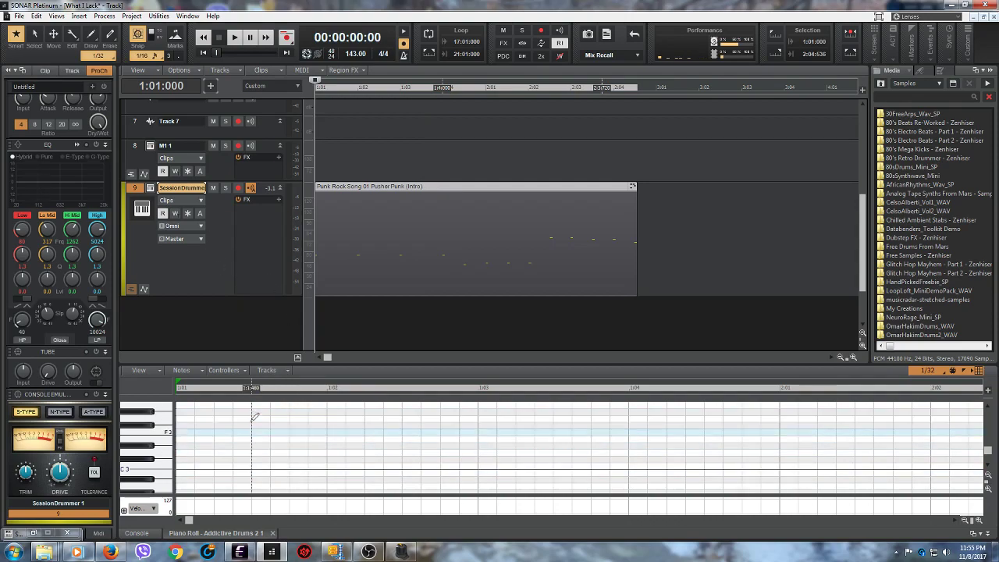
click(286, 371)
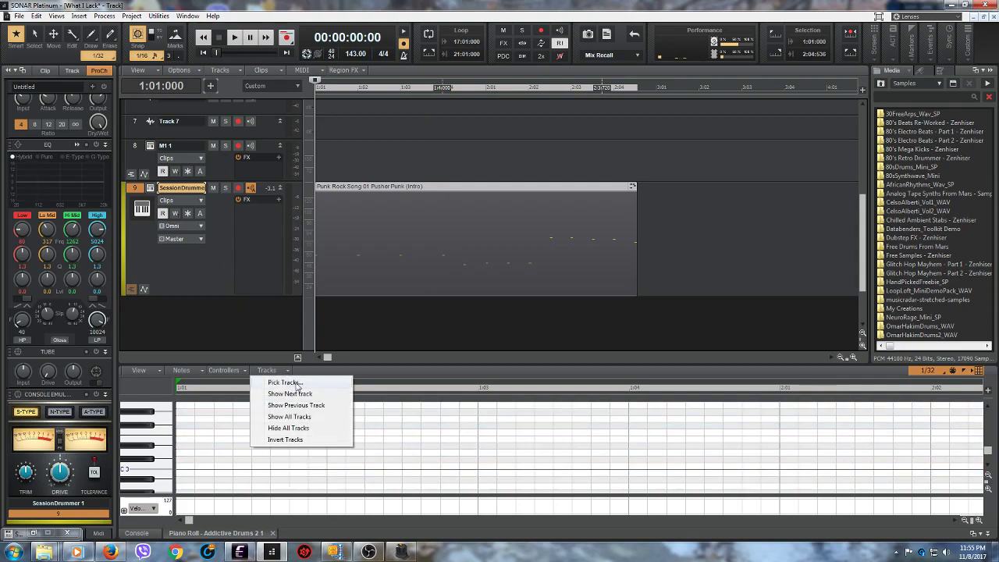
click(296, 384)
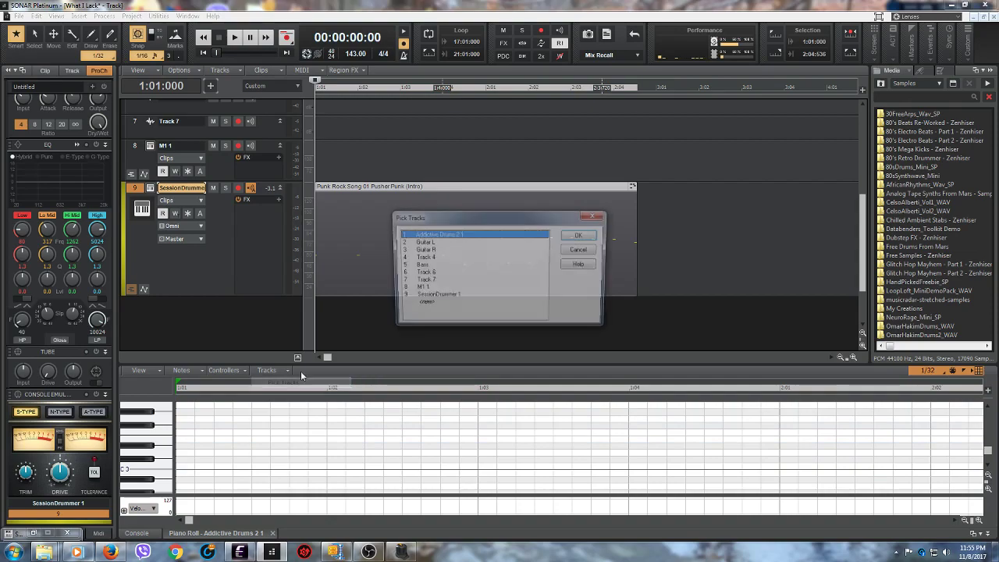
double_click(451, 300)
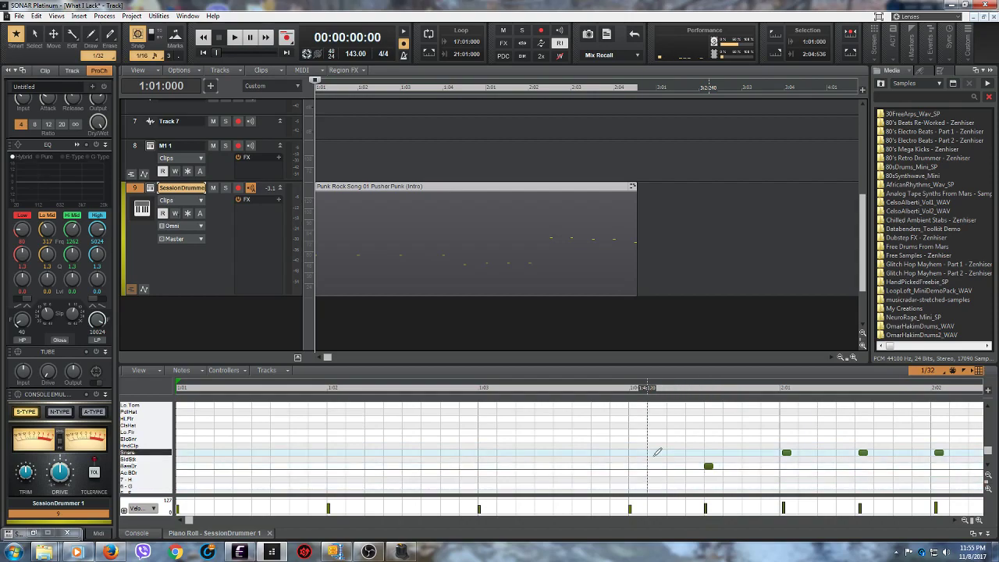
Step: Look through the drum notes of the SessionDrummer clip in the Piano Roll and play the clip
scroll(988, 452, up, 5)
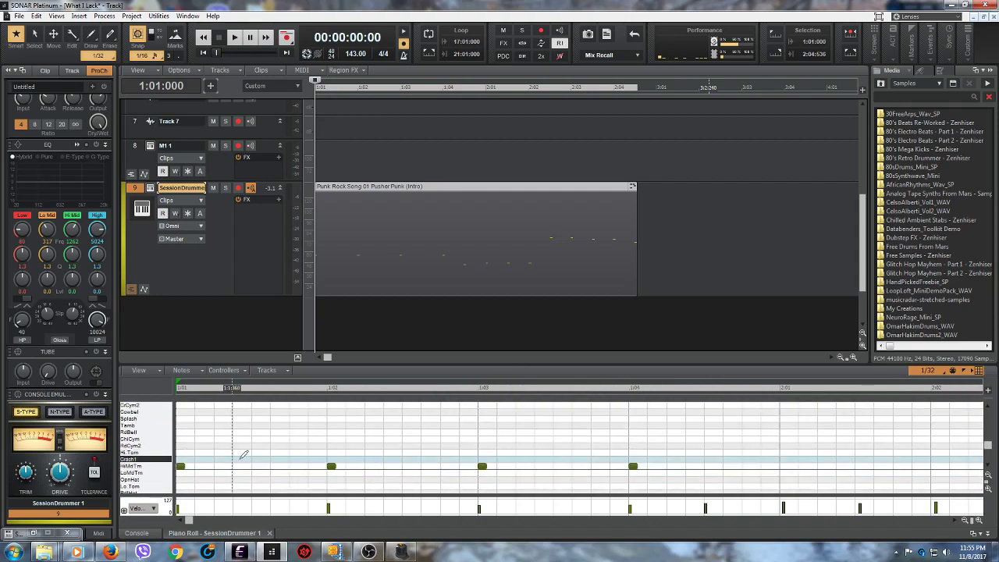
scroll(988, 457, down, 5)
scroll(987, 455, up, 5)
drag(991, 449, 990, 448)
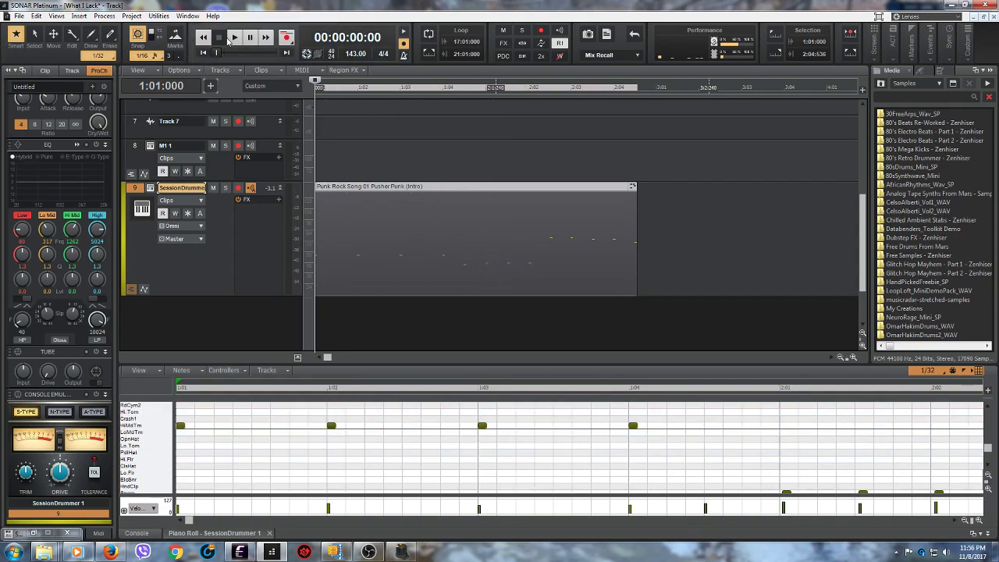
click(233, 37)
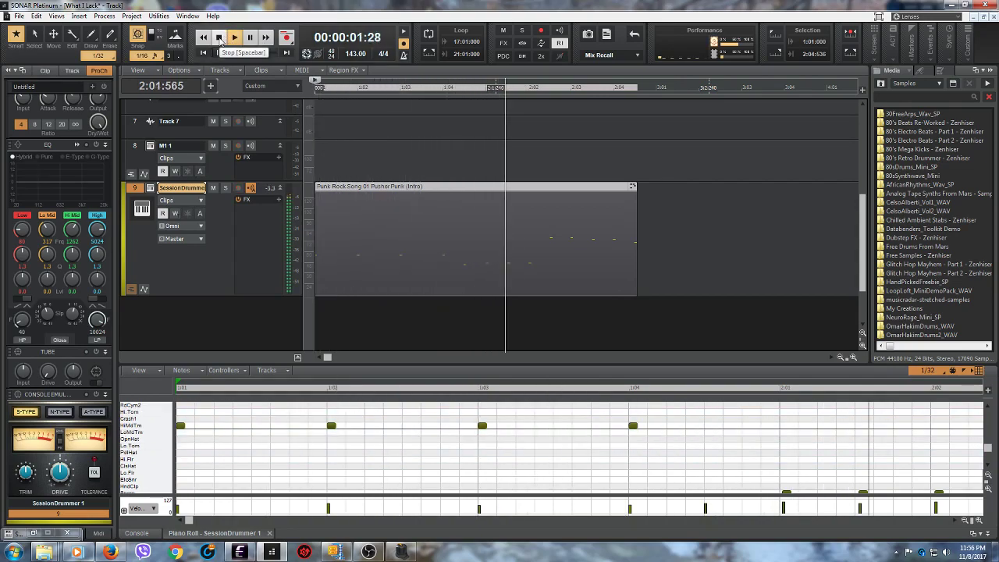
click(221, 37)
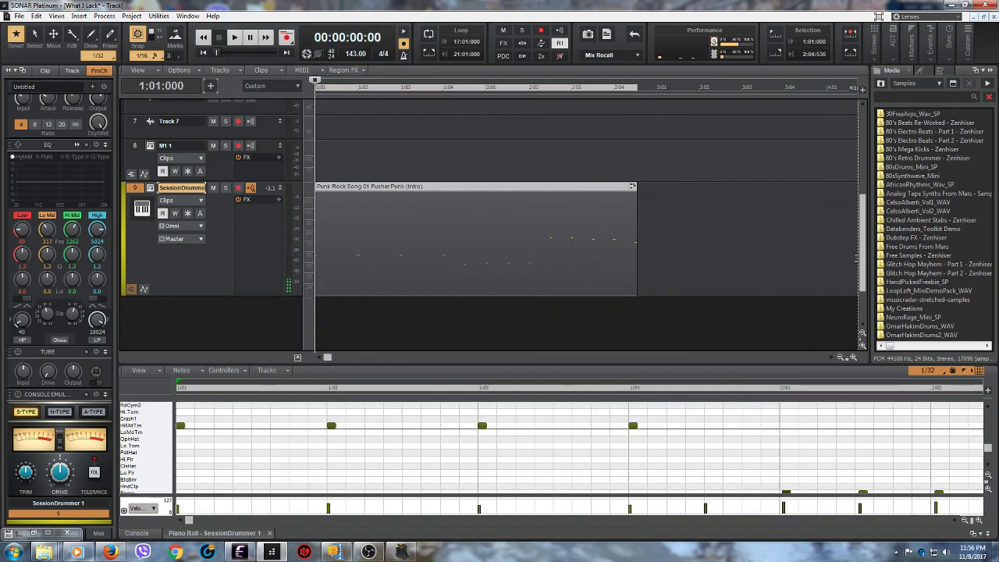
Step: Switch to OBS to check the recording, and minimize it to return to SONAR
drag(863, 261, 863, 173)
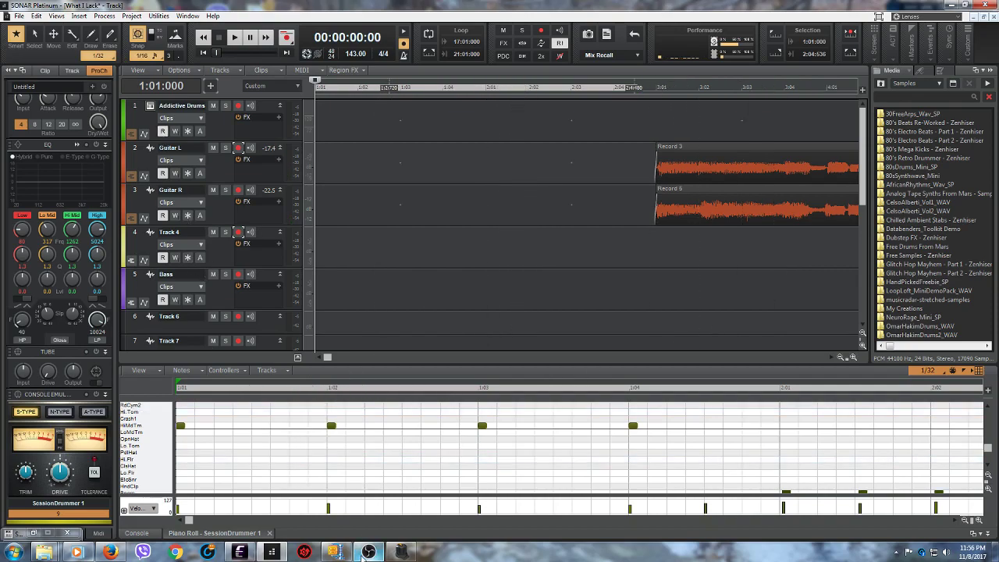
mouse_move(364, 554)
click(373, 514)
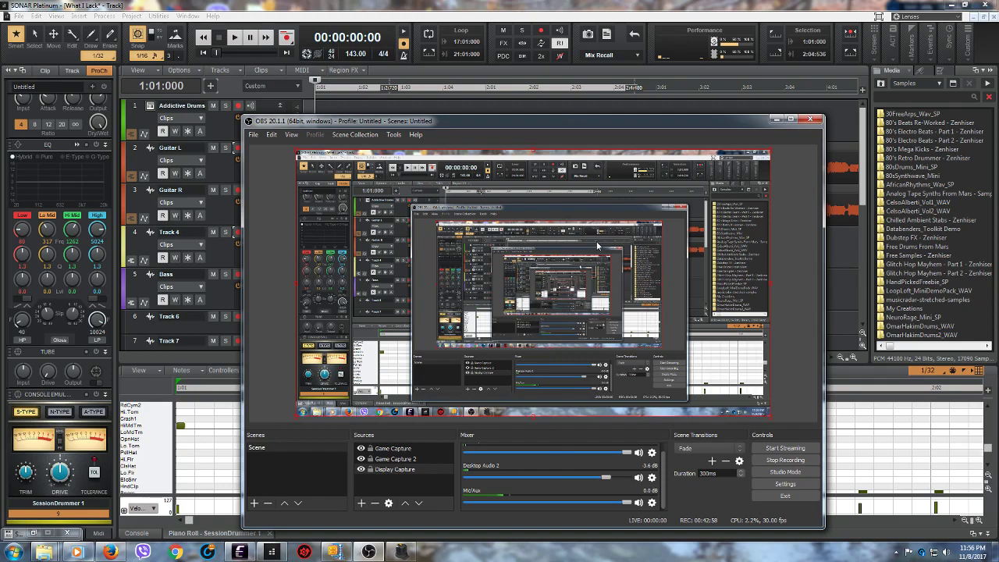
click(774, 118)
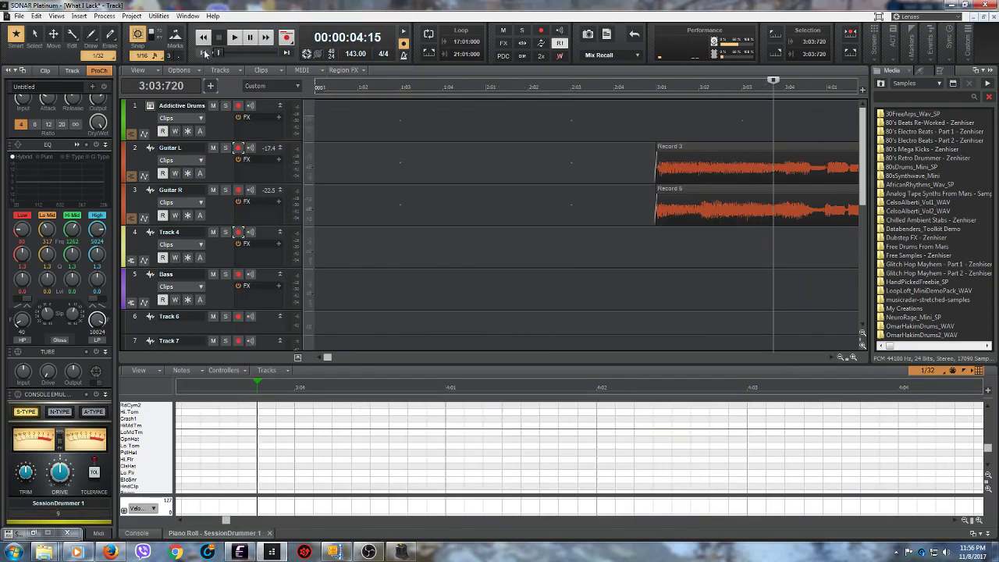
Step: Return to the start of the project, collapse the Browser and fit the whole arrangement on the timeline
key(w)
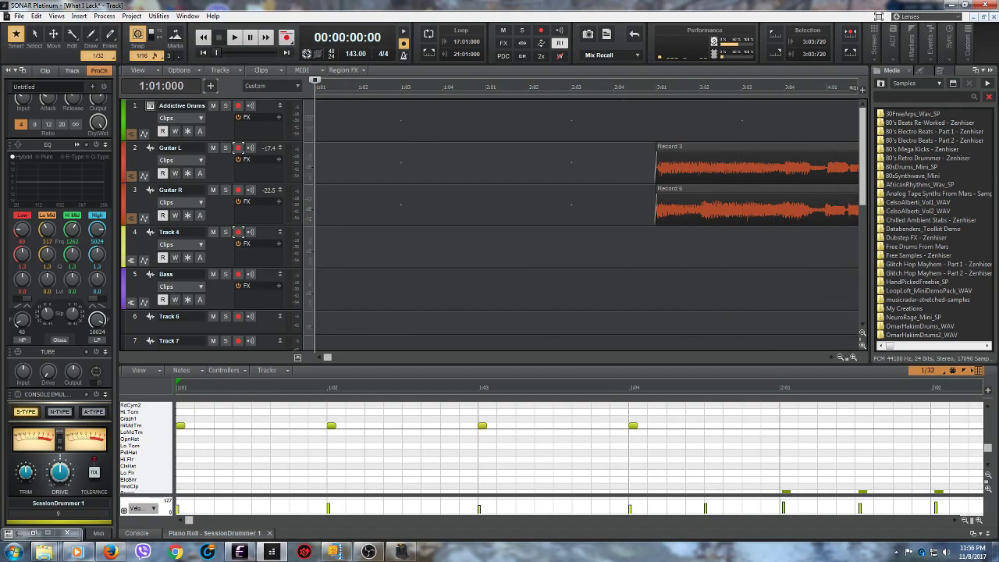
click(985, 71)
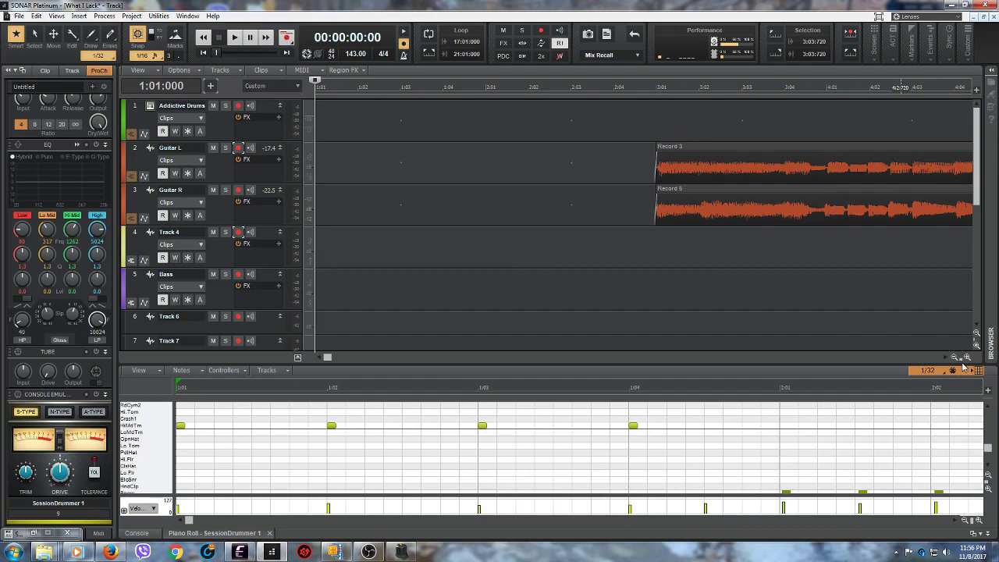
drag(960, 357, 893, 340)
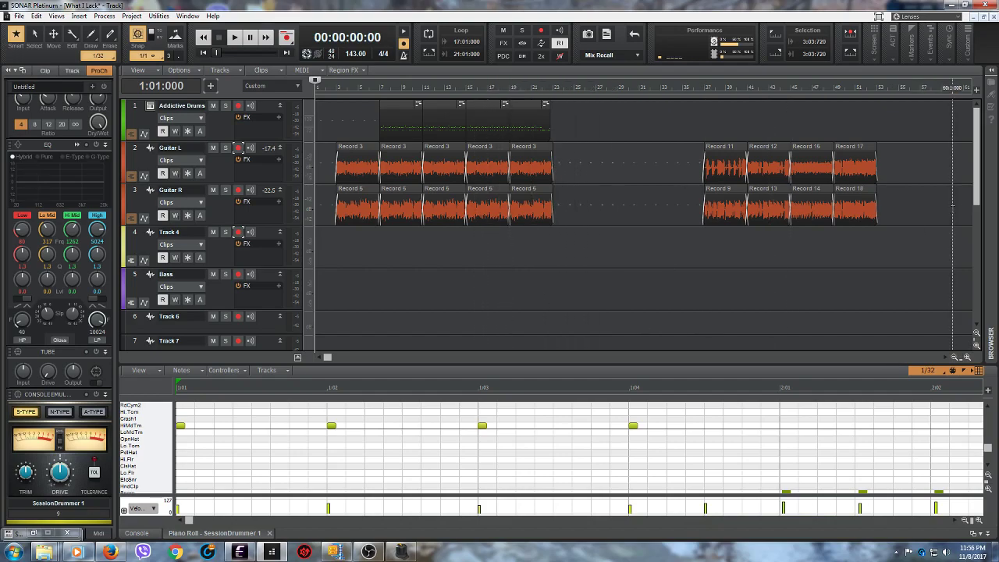
Step: Move the Punk Rock clip from the SessionDrummer track to measure 1 of the Addictive Drums track
drag(980, 203, 905, 269)
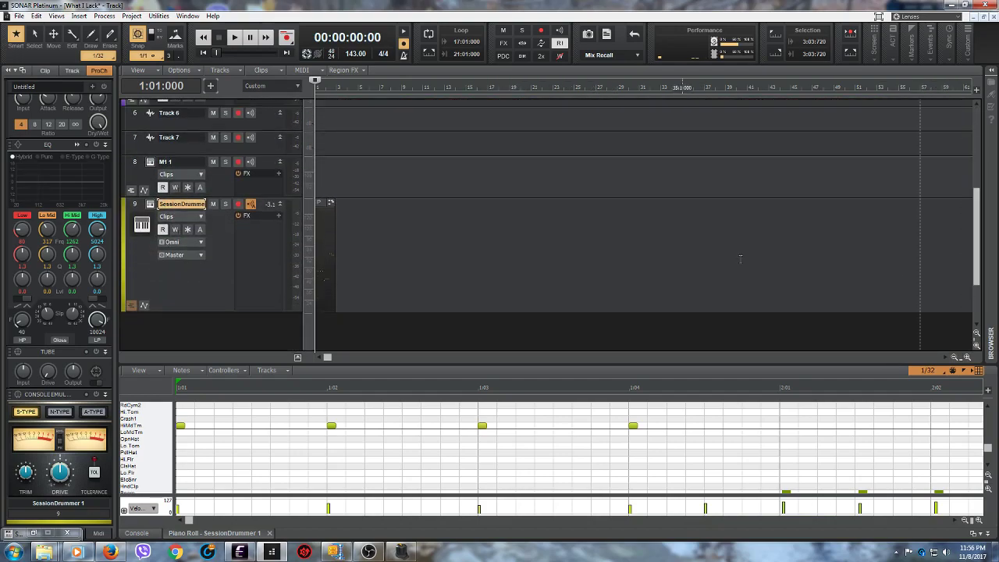
click(328, 204)
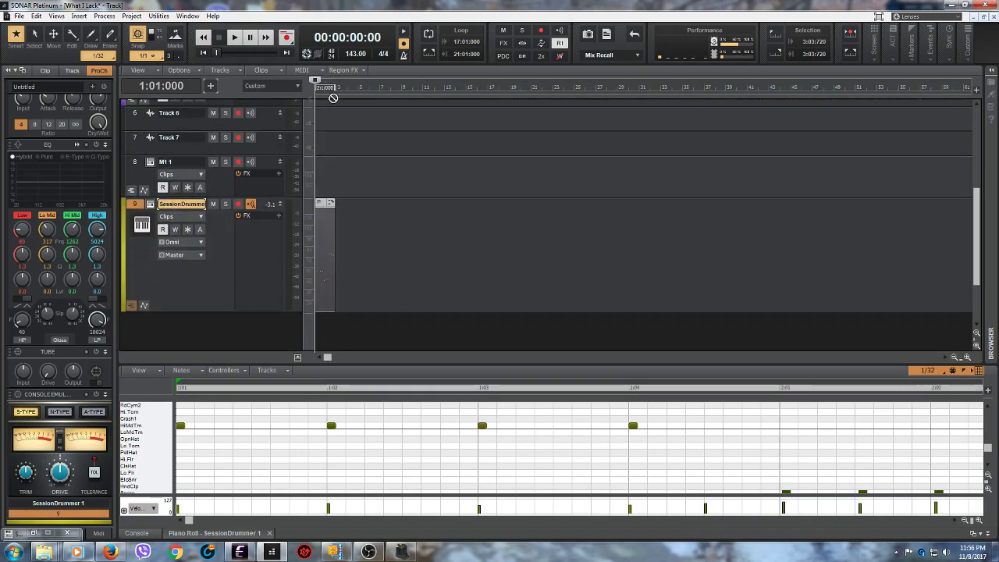
scroll(321, 99, up, 5)
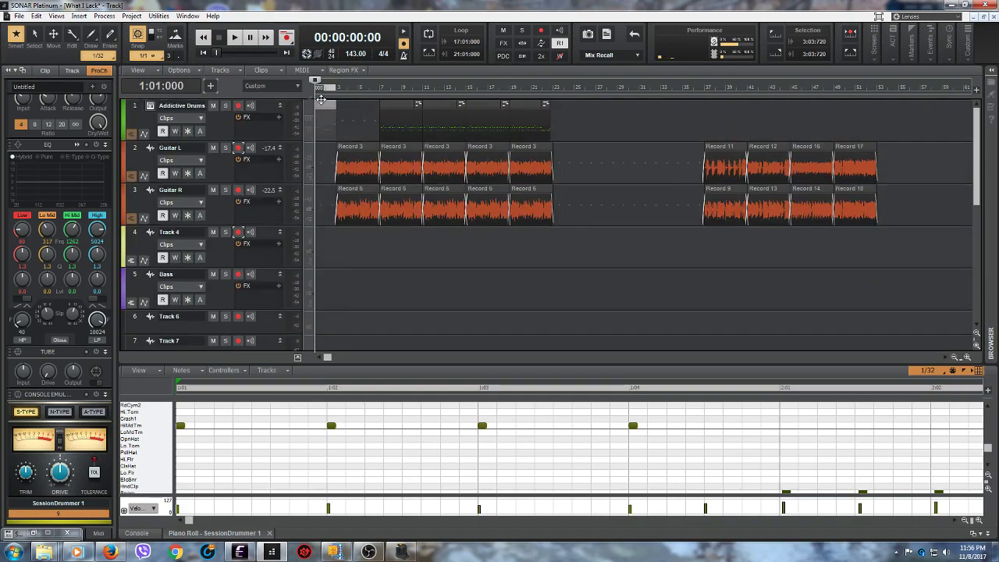
drag(320, 99, 322, 103)
scroll(401, 244, down, 3)
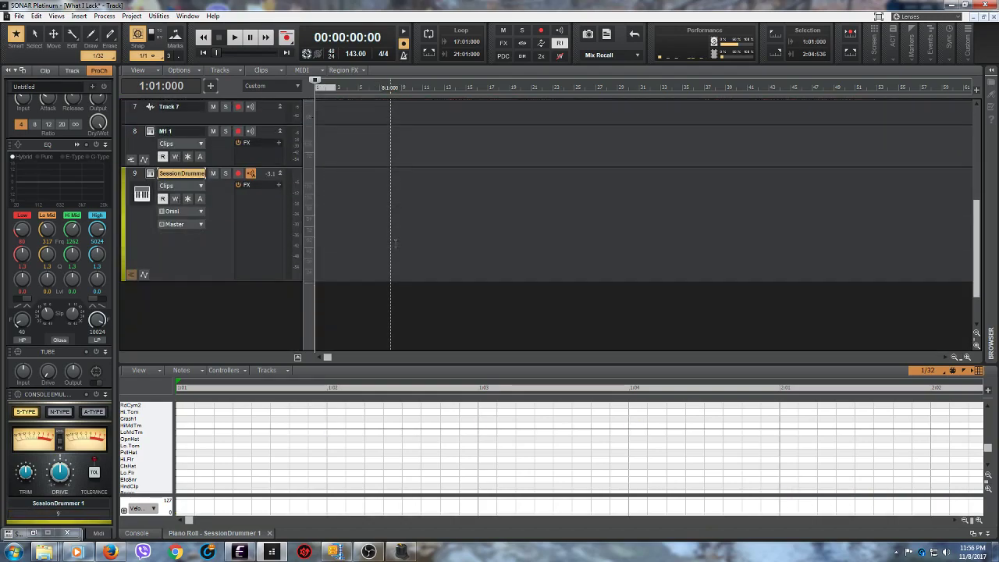
Step: Try to delete the SessionDrummer track, and undo the track deletion
right_click(186, 249)
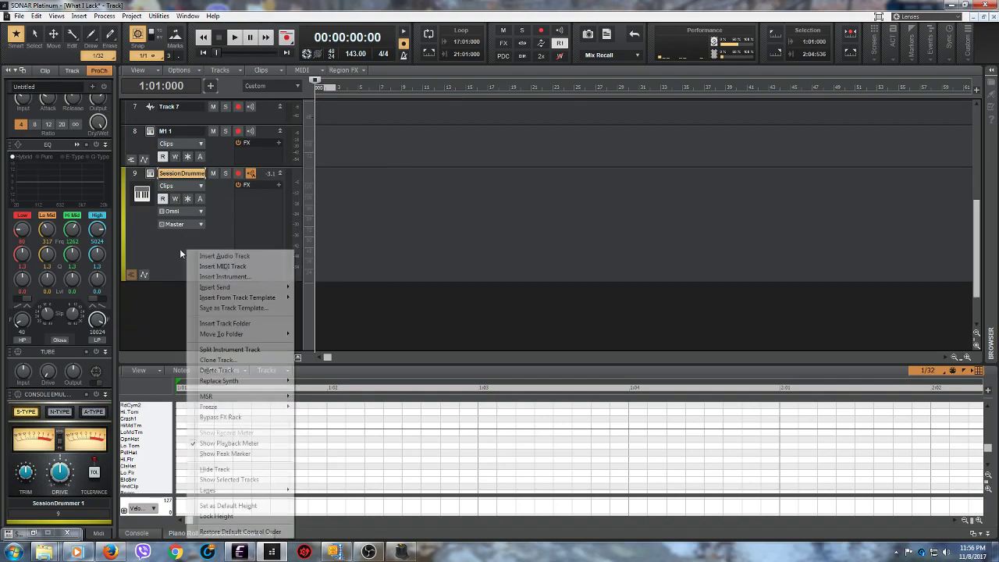
click(223, 371)
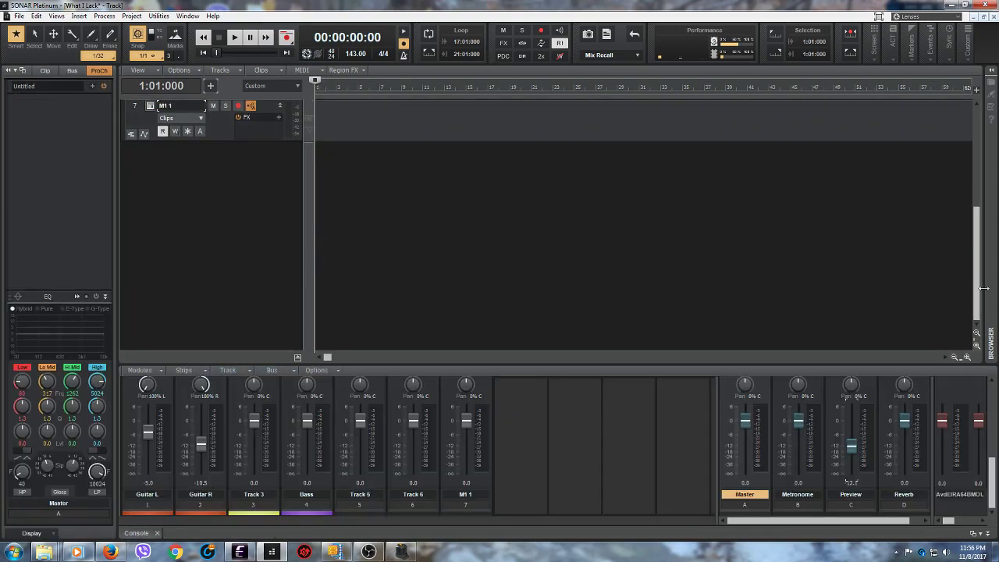
drag(974, 272, 966, 139)
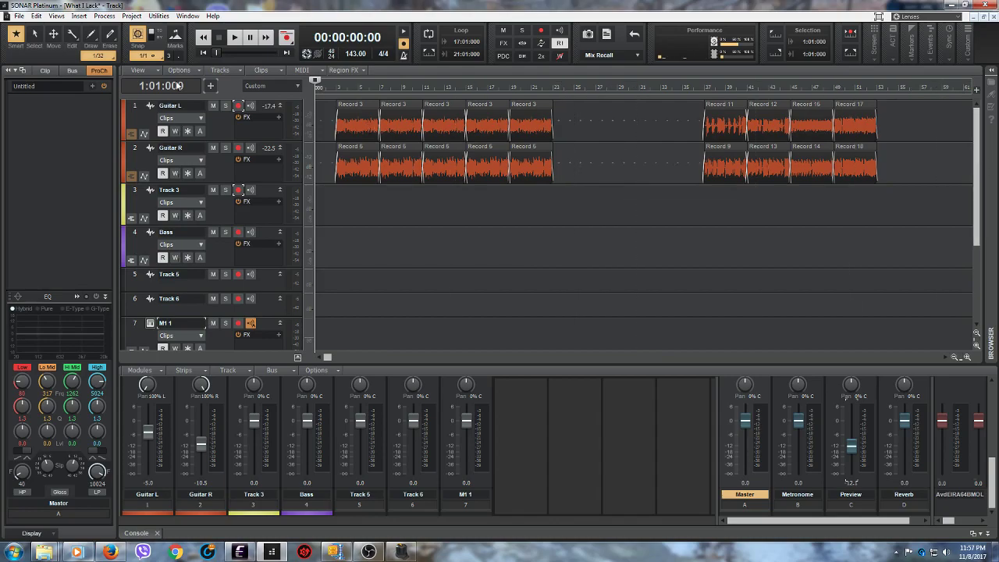
click(36, 15)
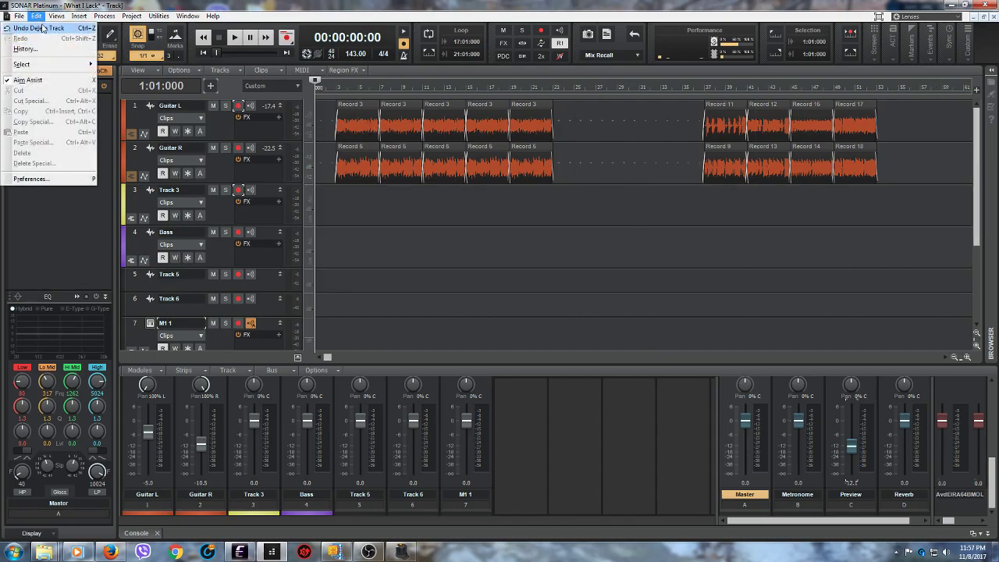
click(42, 29)
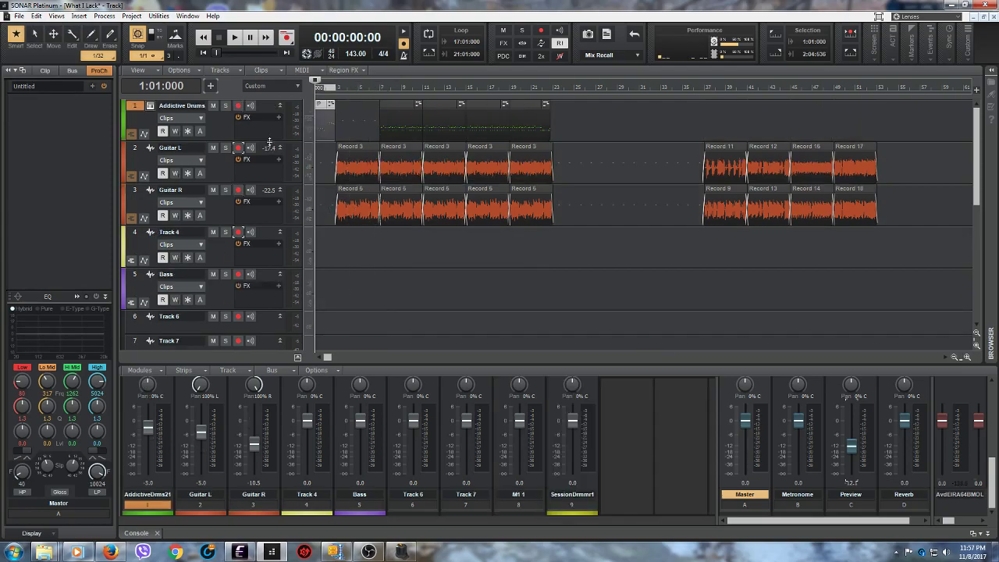
Step: Select only the SessionDrummer track, leaving Addictive Drums unselected, and delete it
click(222, 127)
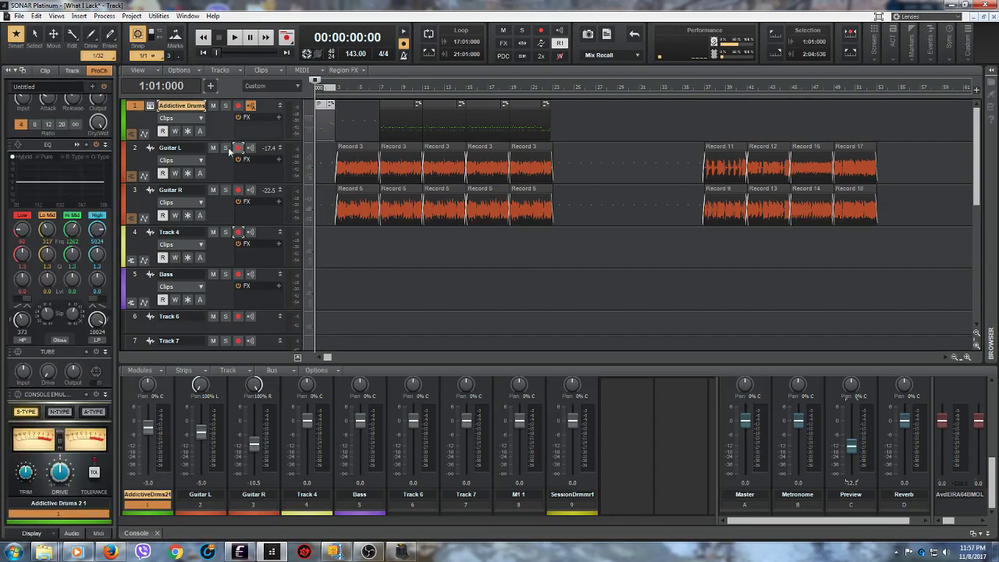
scroll(419, 320, down, 3)
click(212, 231)
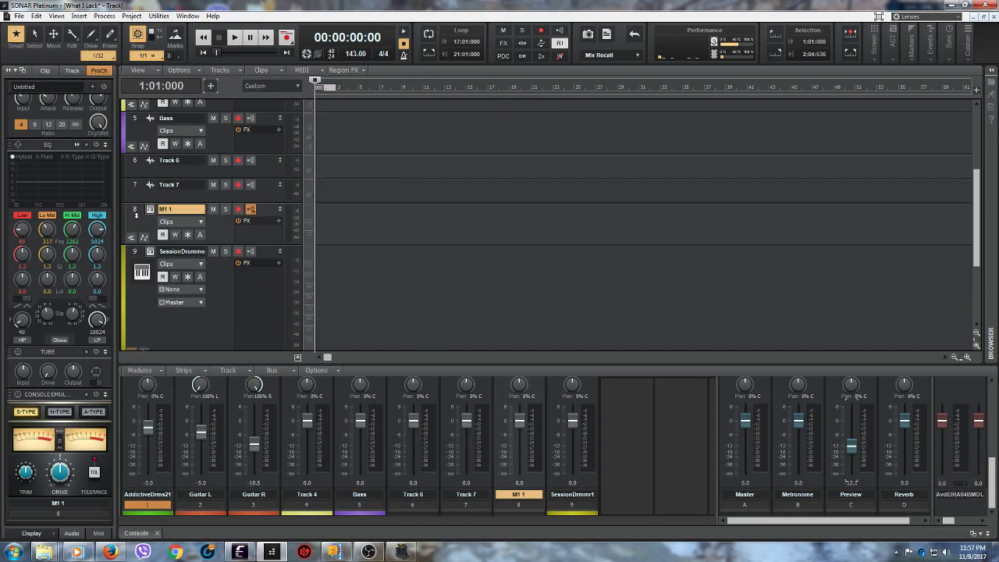
click(135, 209)
click(134, 250)
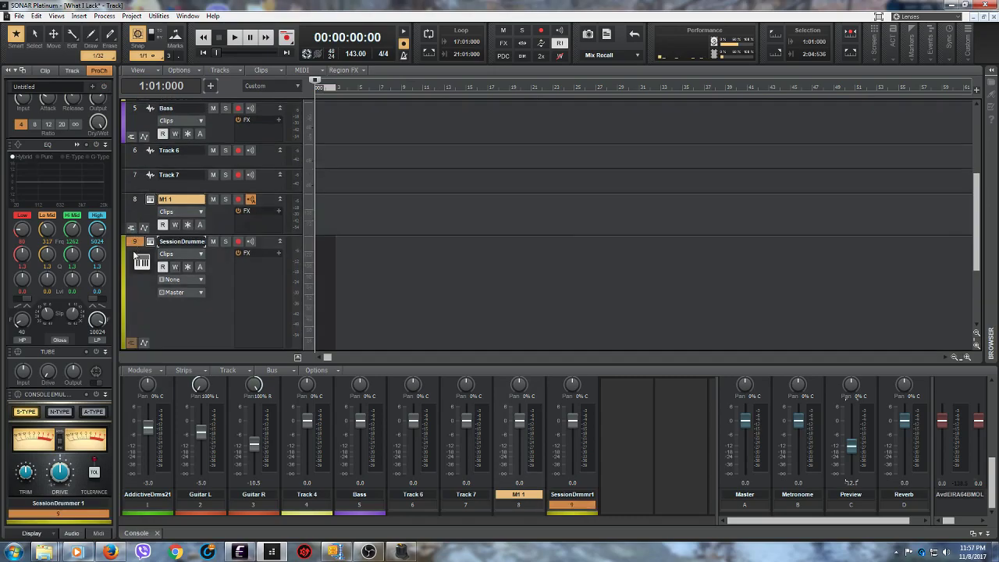
right_click(219, 322)
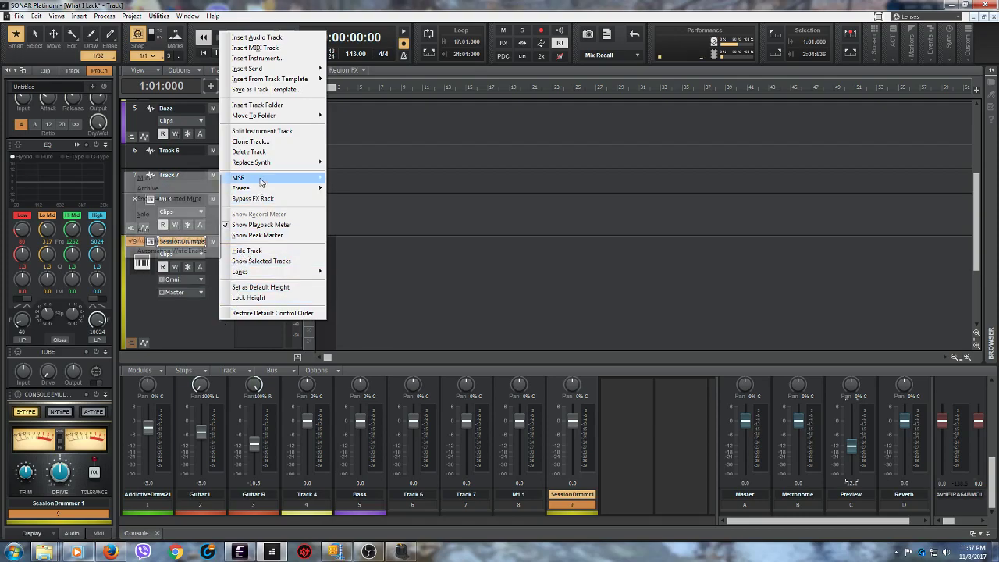
click(248, 152)
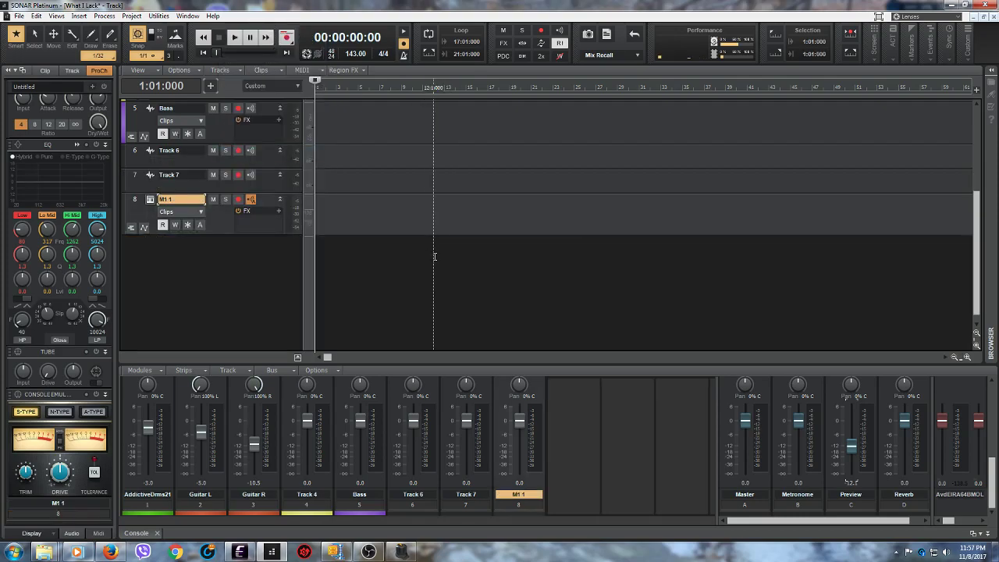
Step: Place the playhead at measure 37, where the second guitar section starts, and magnify the timeline around that section
scroll(435, 256, up, 5)
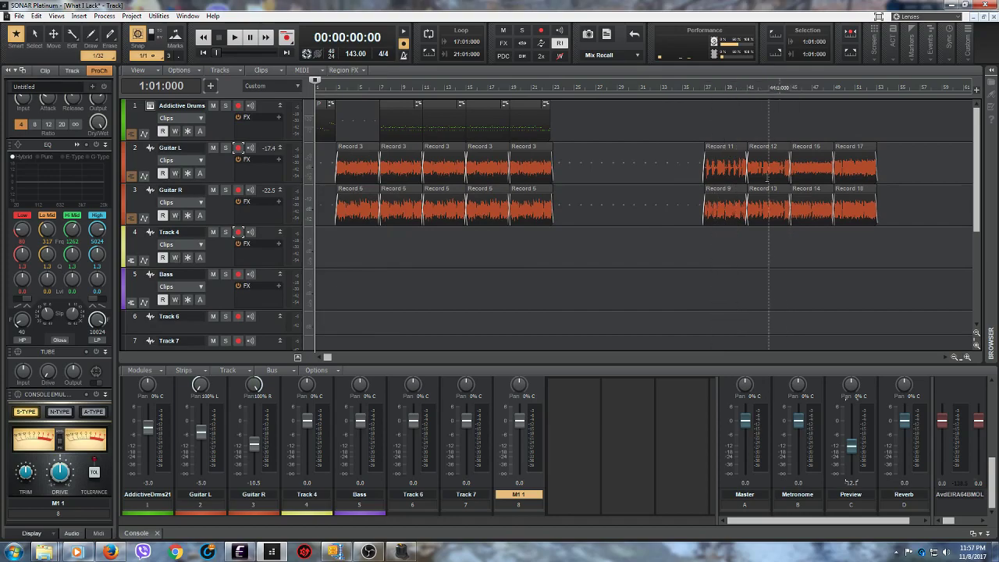
click(702, 252)
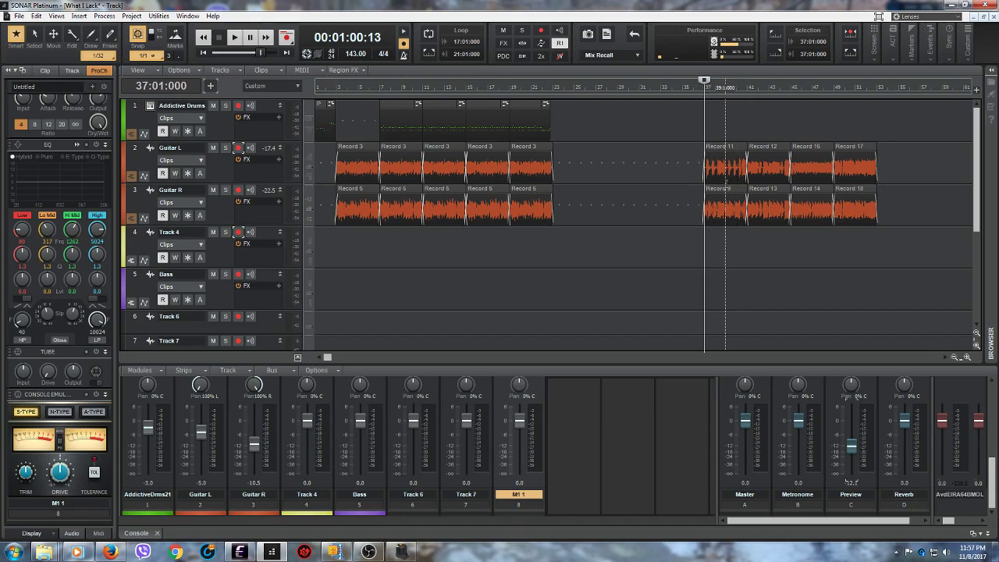
drag(960, 358, 940, 362)
drag(528, 358, 611, 357)
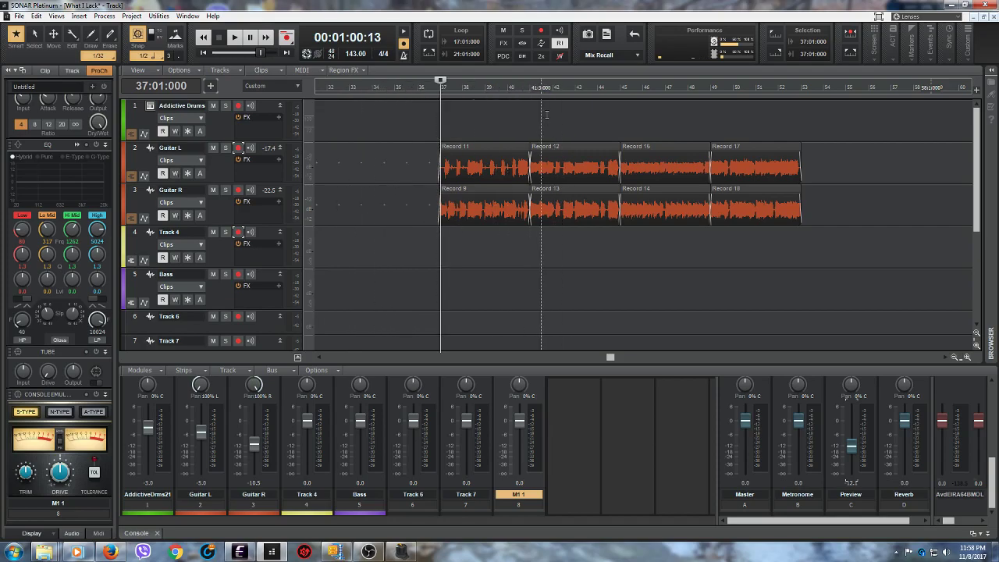
Step: Move the last three clips of both Guitar L and Guitar R together so they start at measure 45
drag(565, 110, 780, 310)
drag(558, 117, 823, 323)
drag(553, 145, 642, 158)
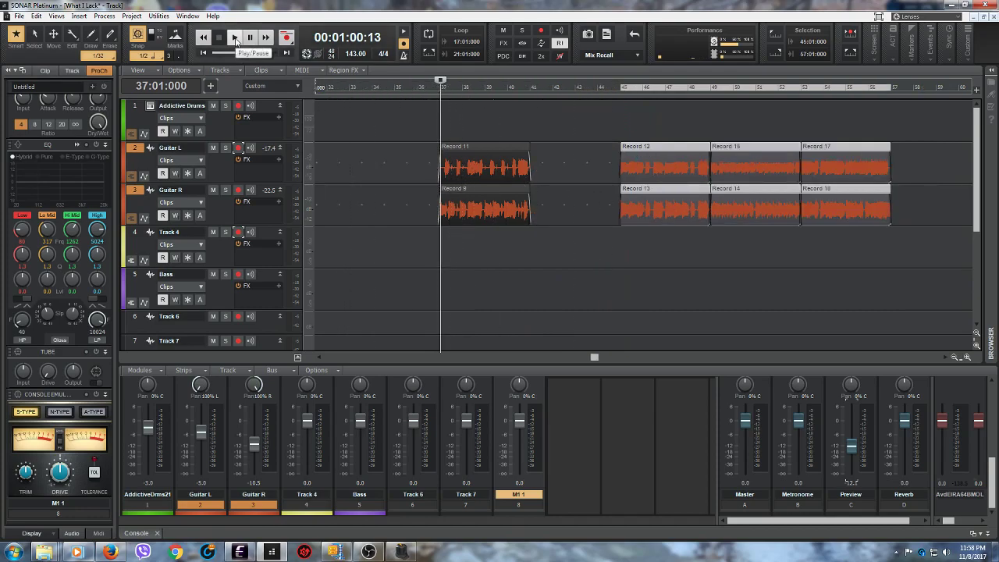
Step: Play the first guitar clips from measure 37, stop, and place the playhead at measure 45
click(235, 38)
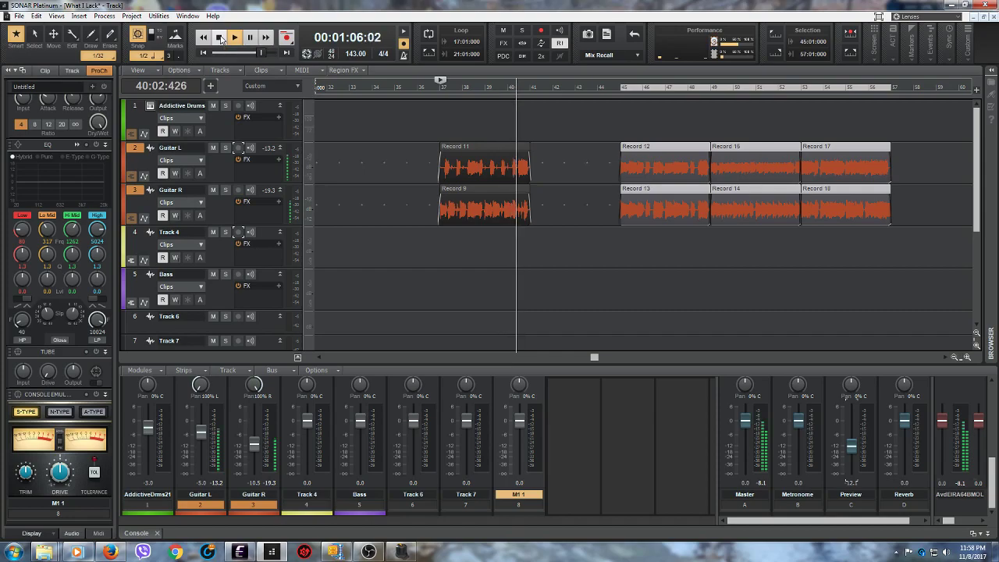
key(space)
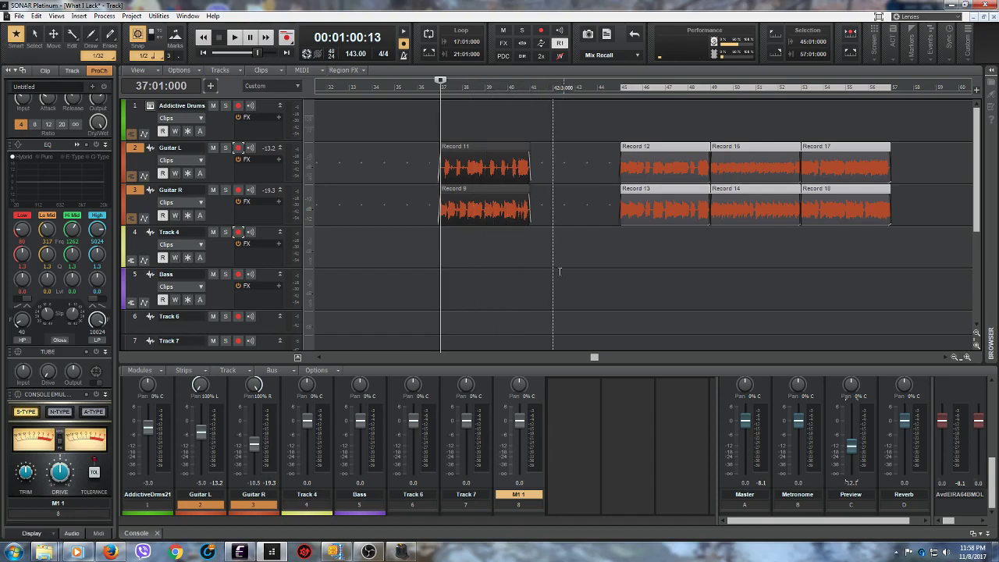
click(623, 249)
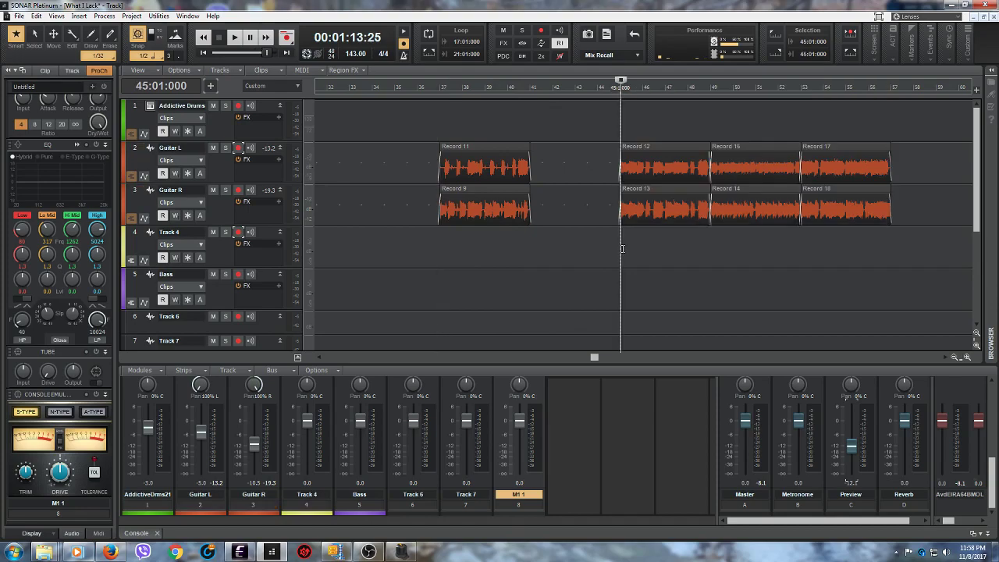
Step: Move the Guitar L and Guitar R clips at measure 45 together to measure 42, and play them from there
drag(652, 125, 665, 263)
drag(668, 147, 600, 149)
click(553, 245)
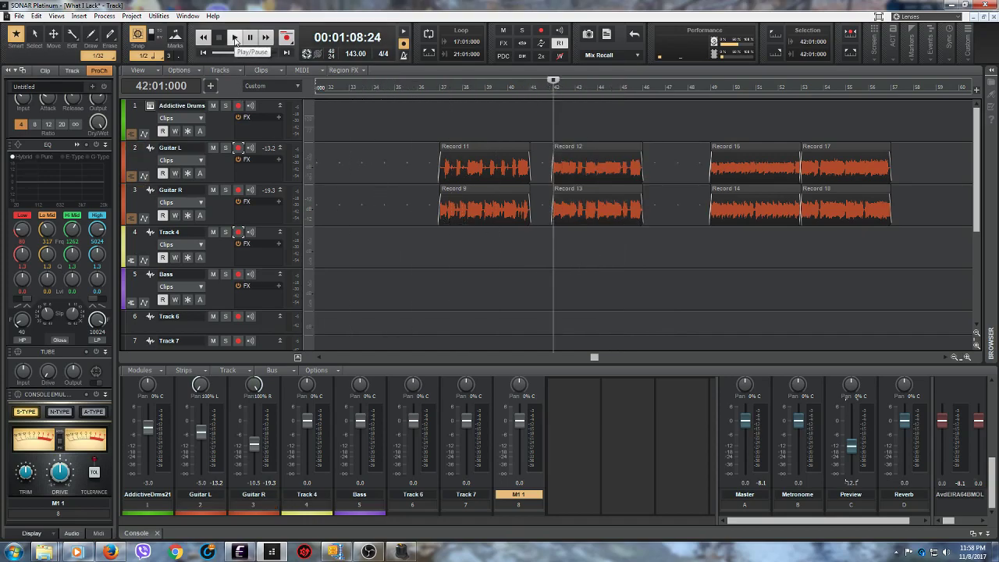
click(235, 39)
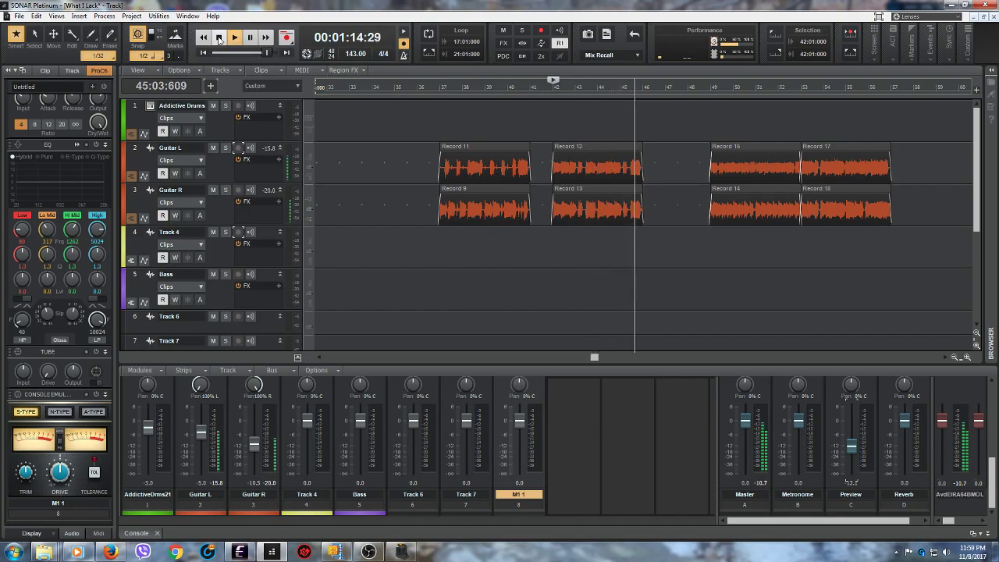
click(219, 40)
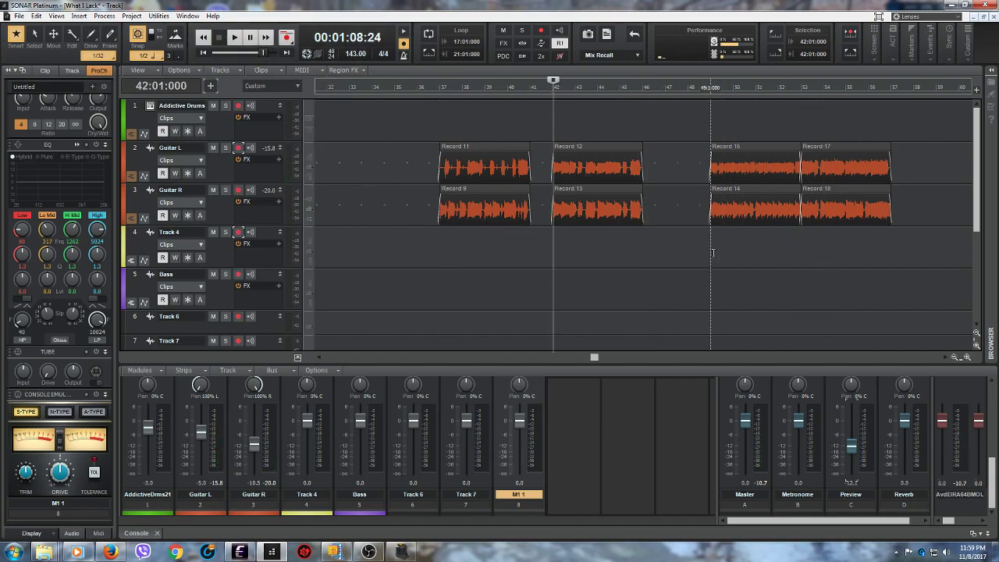
Step: Play the last guitar clips from measure 49, stop, and place the playhead at measure 42
click(719, 250)
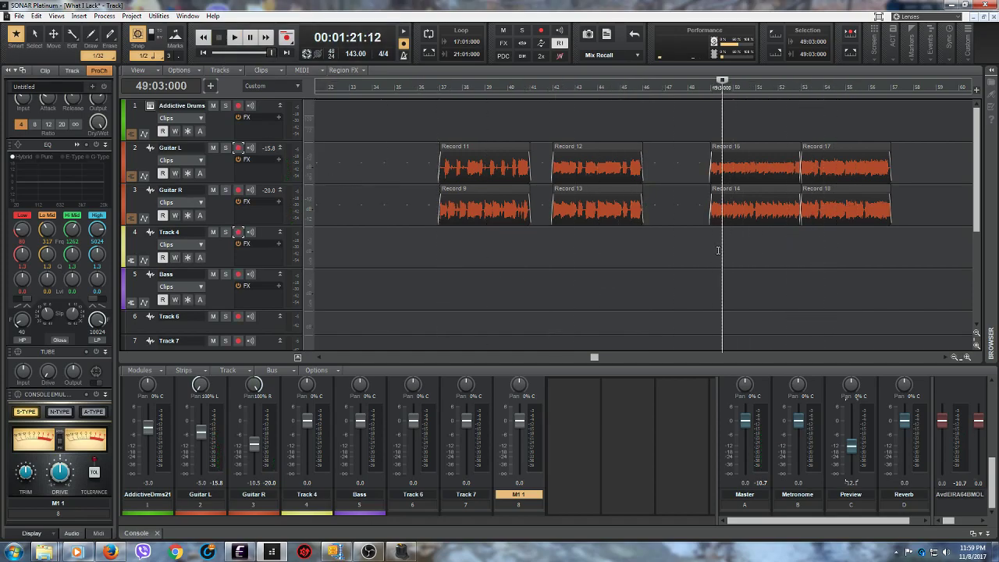
click(712, 252)
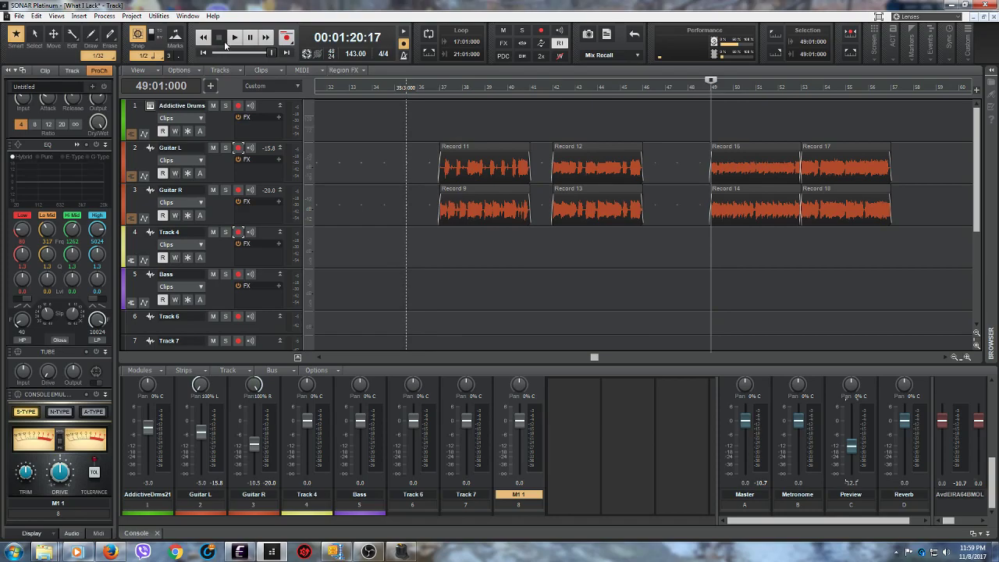
click(235, 37)
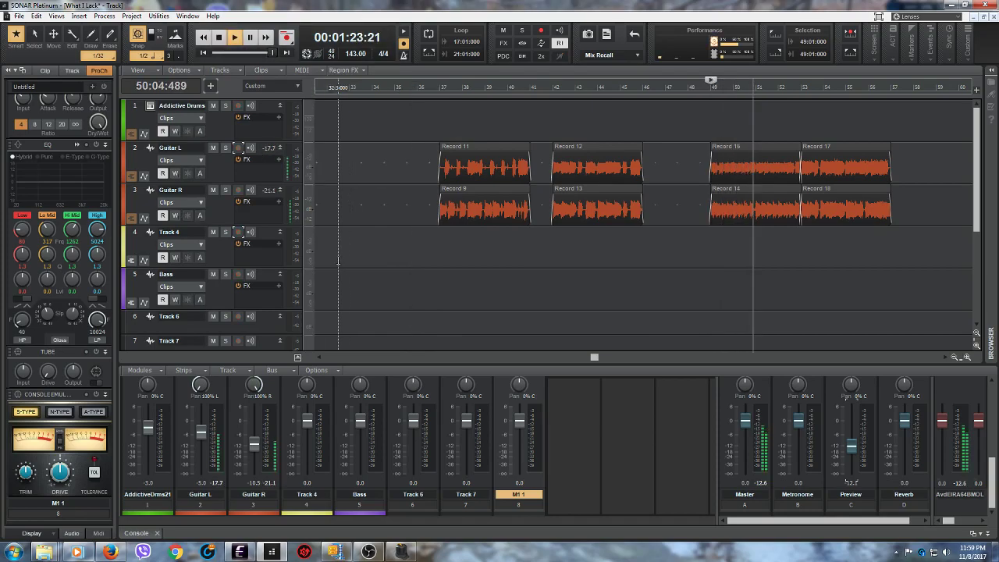
click(220, 43)
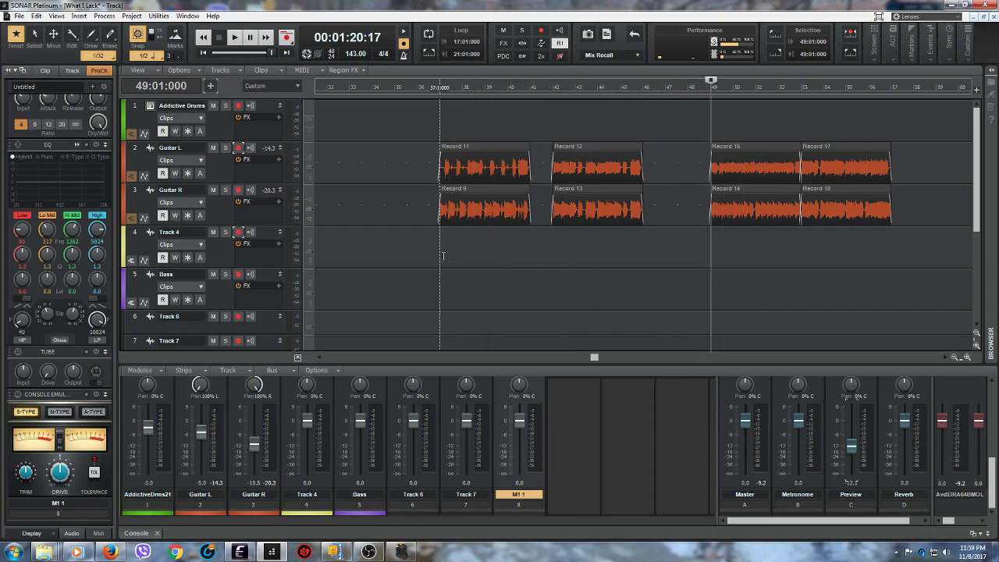
click(442, 255)
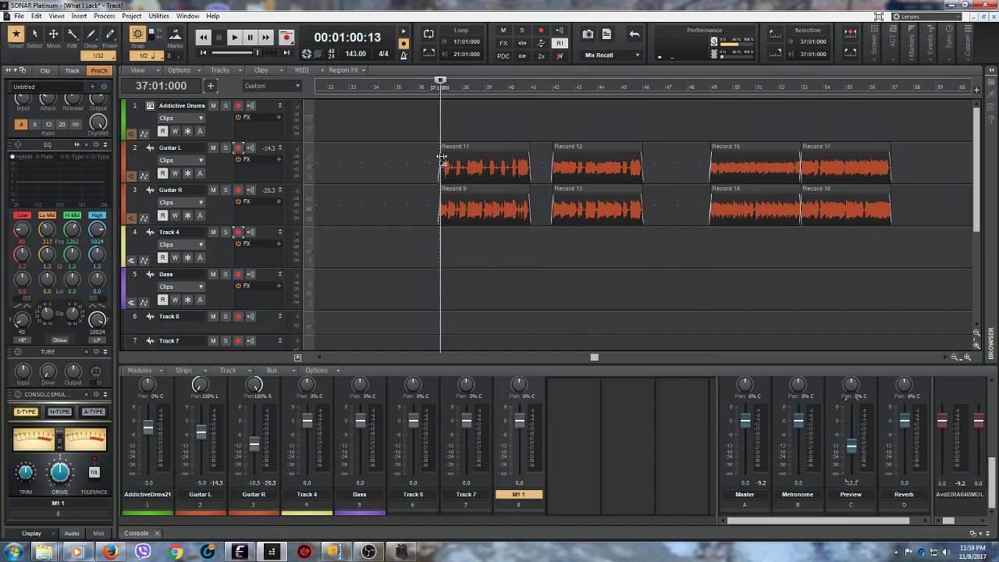
click(553, 256)
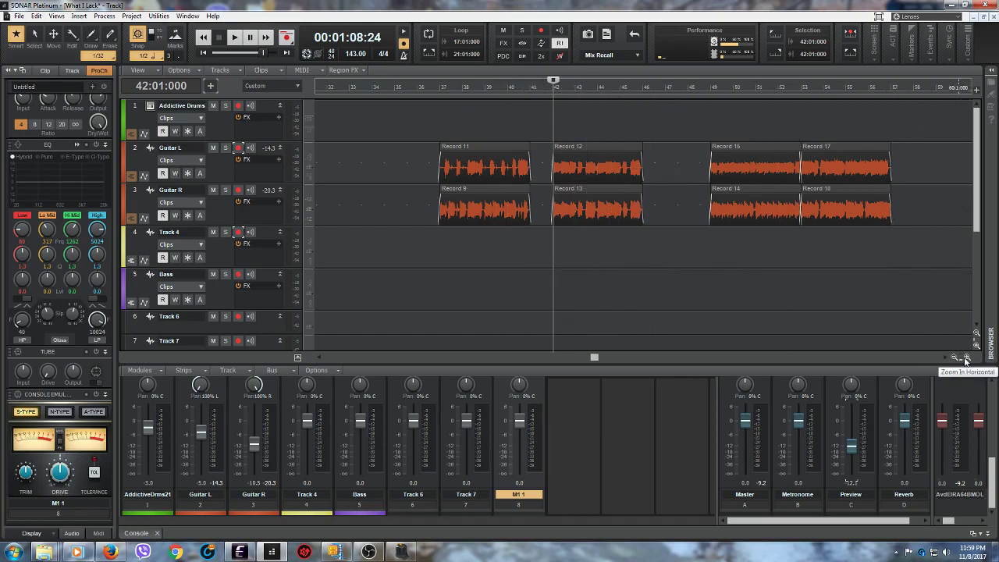
Step: On Guitar L and Guitar R, move the clips at measure 42 to measure 45 and the clips at measure 37 to measure 41
drag(595, 360, 615, 356)
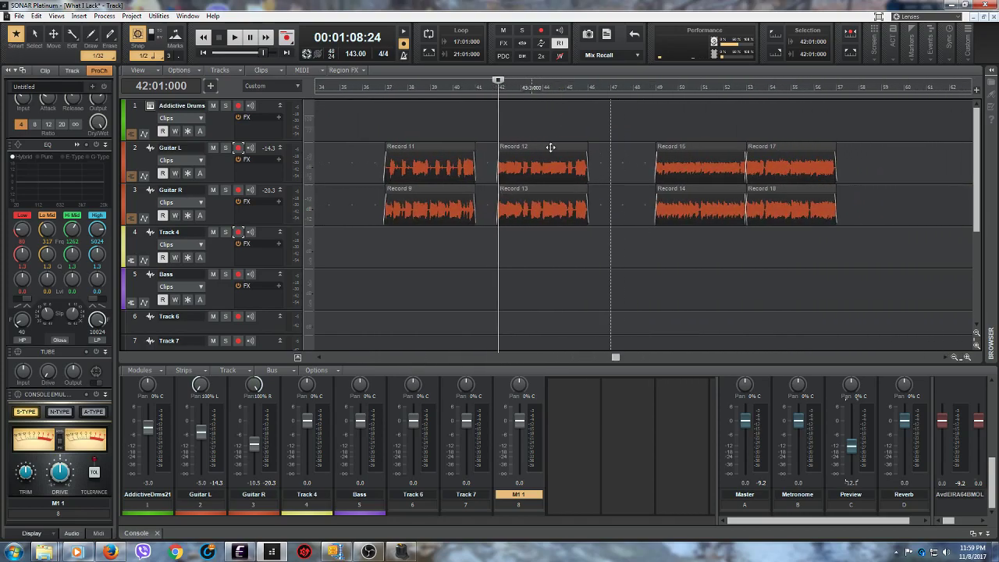
drag(544, 127, 590, 267)
drag(526, 150, 589, 151)
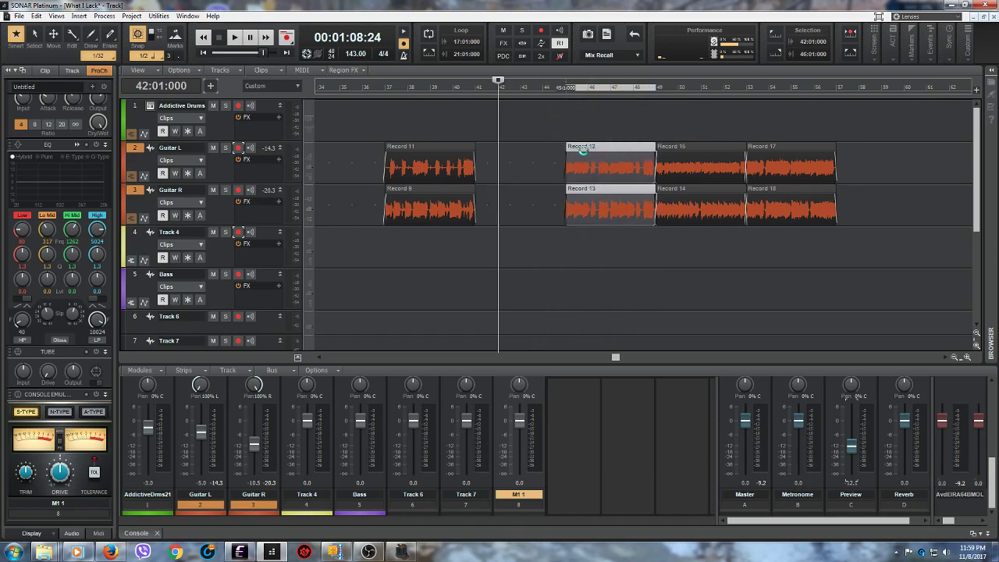
drag(420, 123, 461, 273)
drag(433, 151, 527, 154)
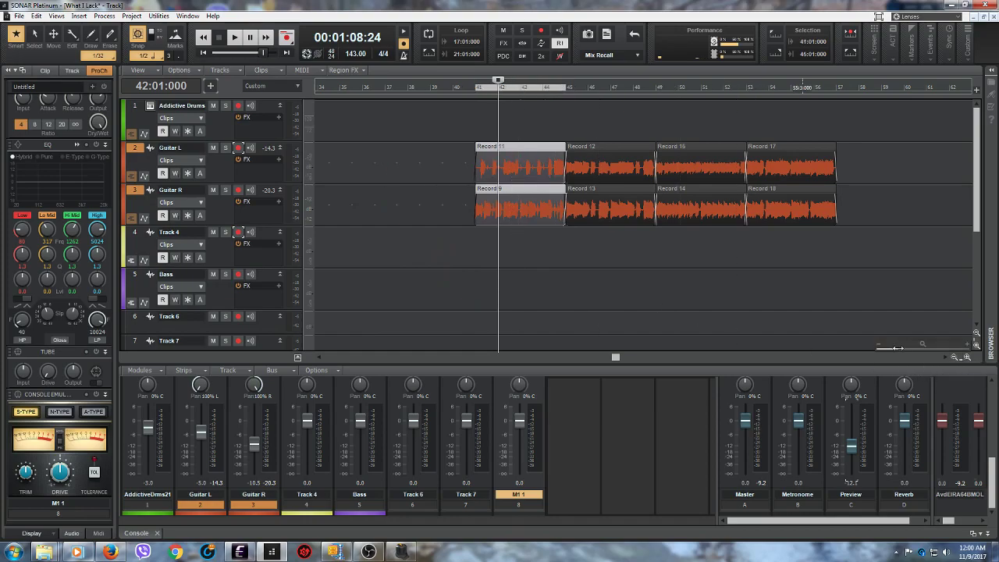
Step: Return the playhead to the project start, listen to the drums with the first guitar section, and stop playback
click(966, 359)
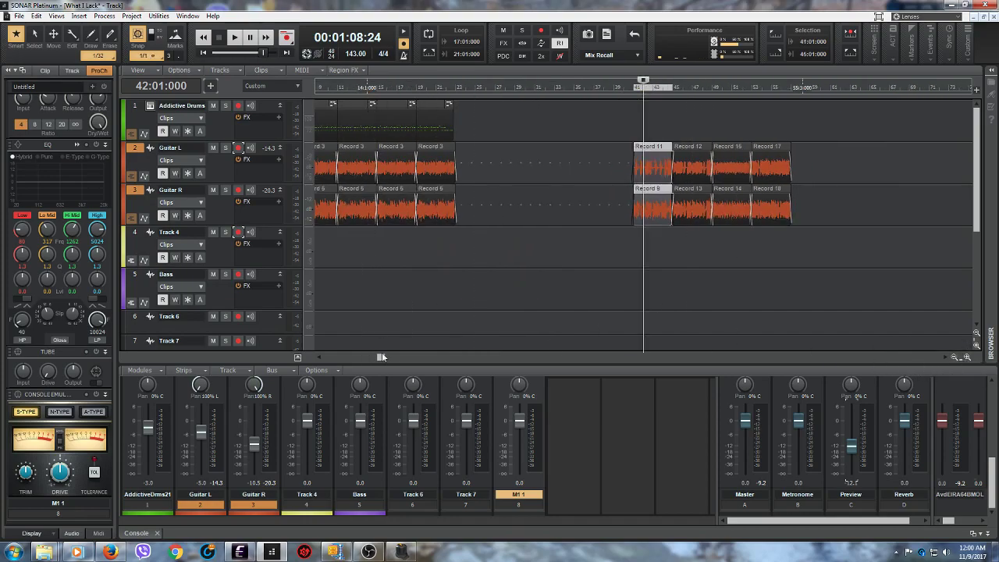
drag(382, 360, 328, 357)
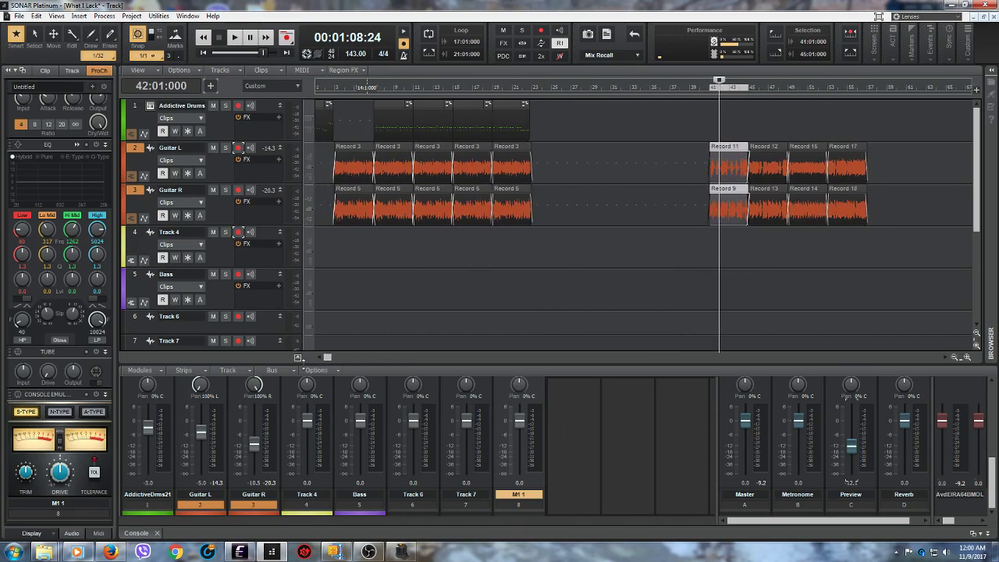
click(705, 252)
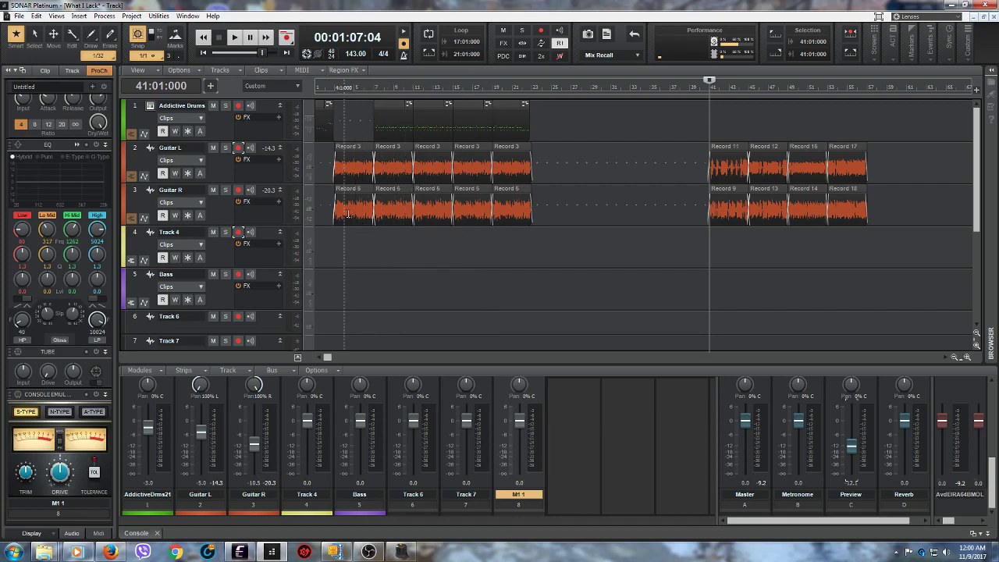
click(203, 53)
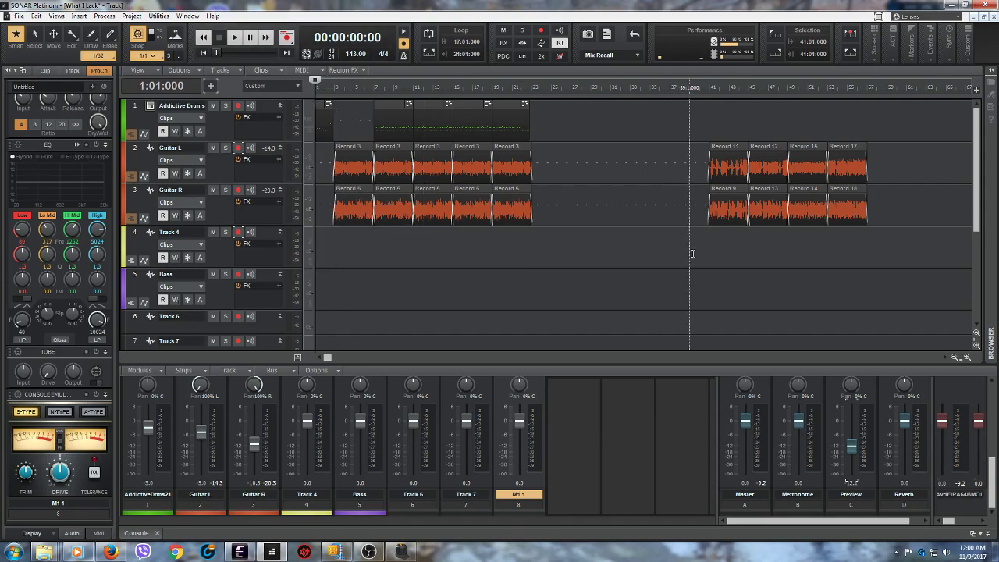
click(233, 39)
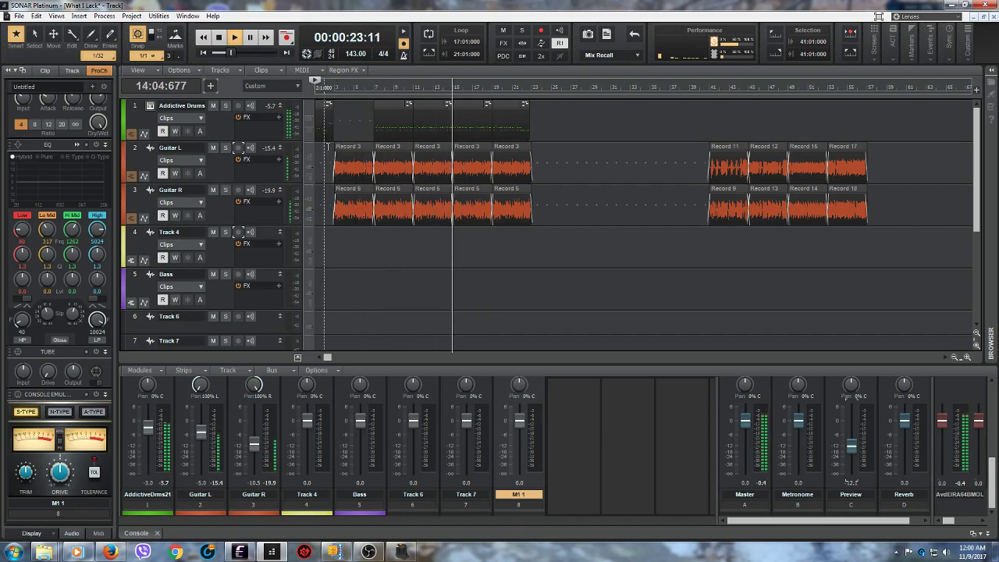
click(221, 37)
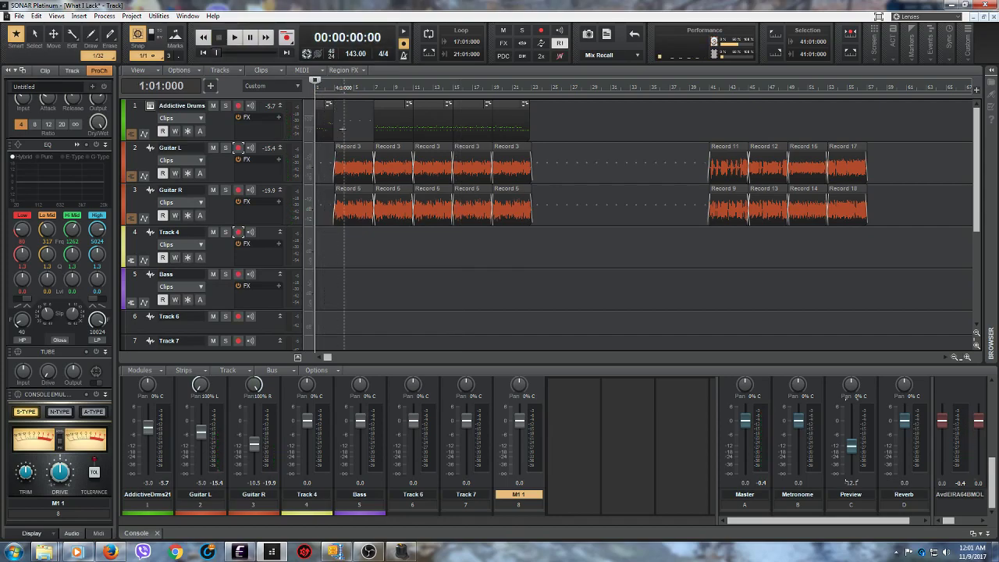
Step: Delete the four guitar clips between measures 7 and 23 on both Guitar L and Guitar R, keeping the clips at measure 3
drag(343, 132, 381, 269)
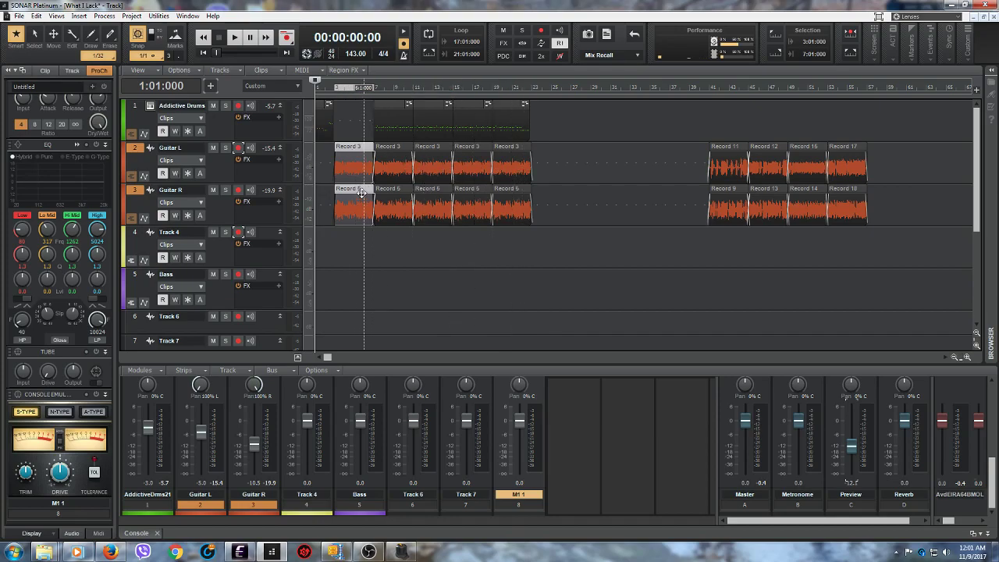
drag(398, 157, 551, 221)
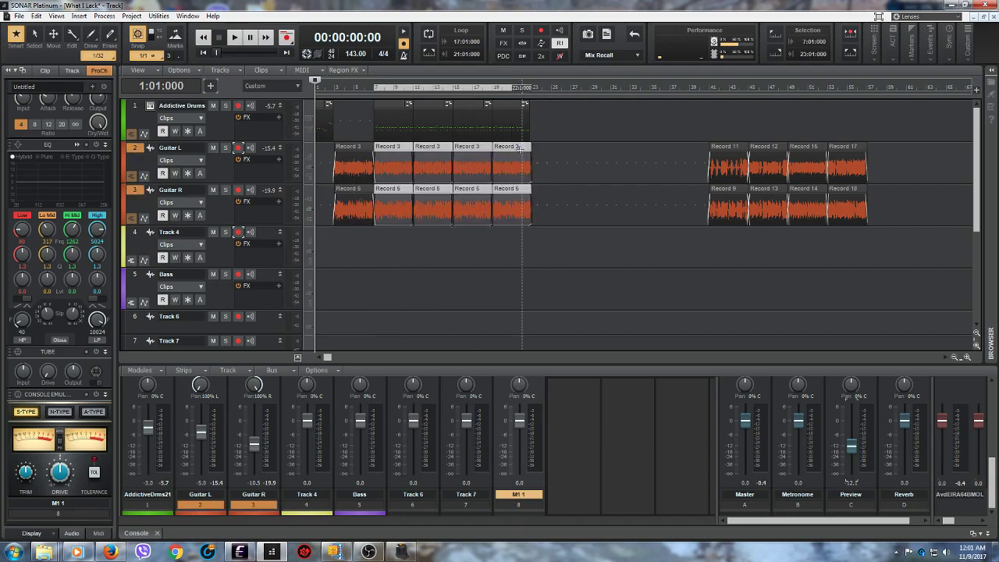
right_click(518, 147)
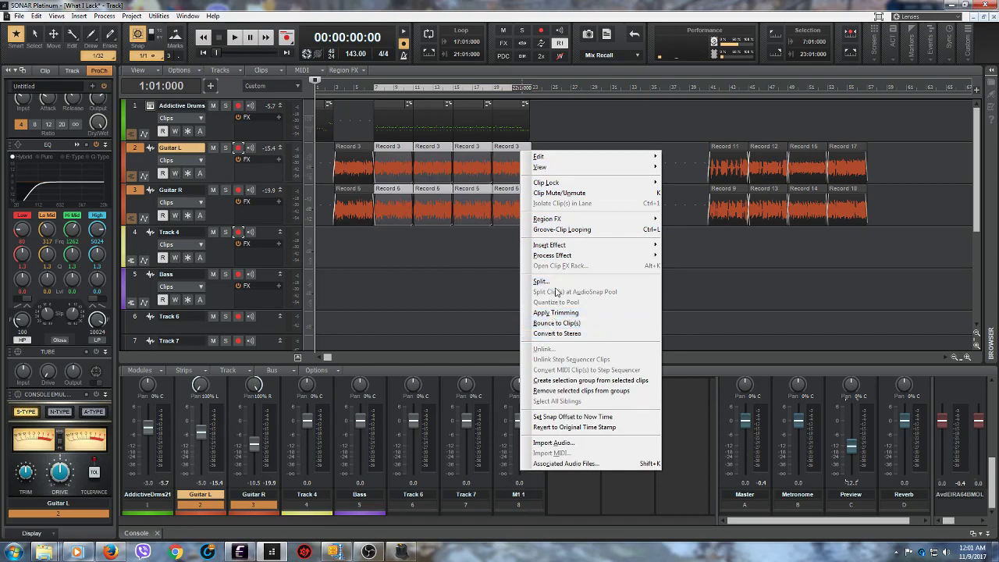
mouse_move(575, 156)
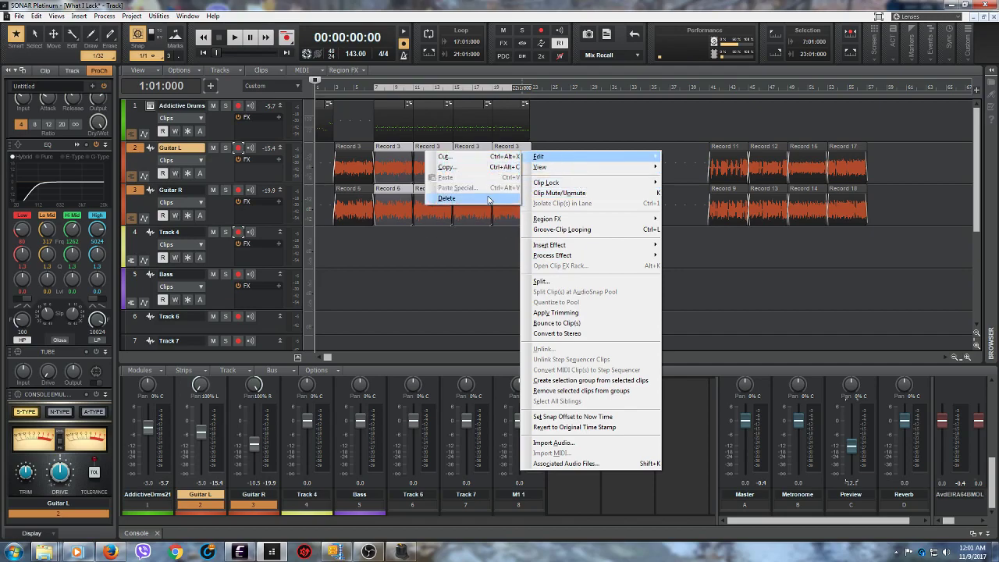
click(489, 199)
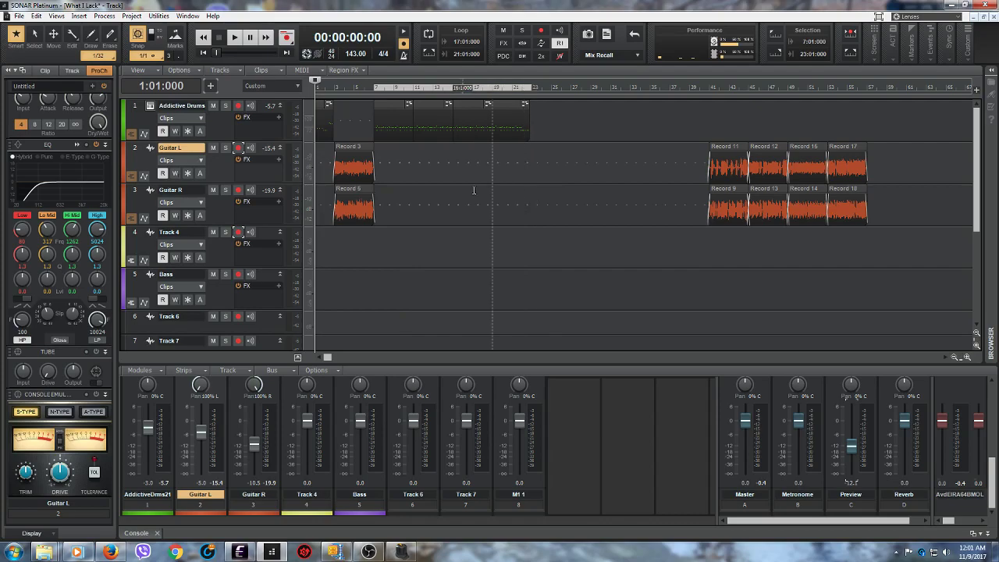
Step: Copy the Guitar L and Guitar R clips from measure 3 to measure 7, and copy both resulting pairs to measure 11
drag(348, 169, 365, 212)
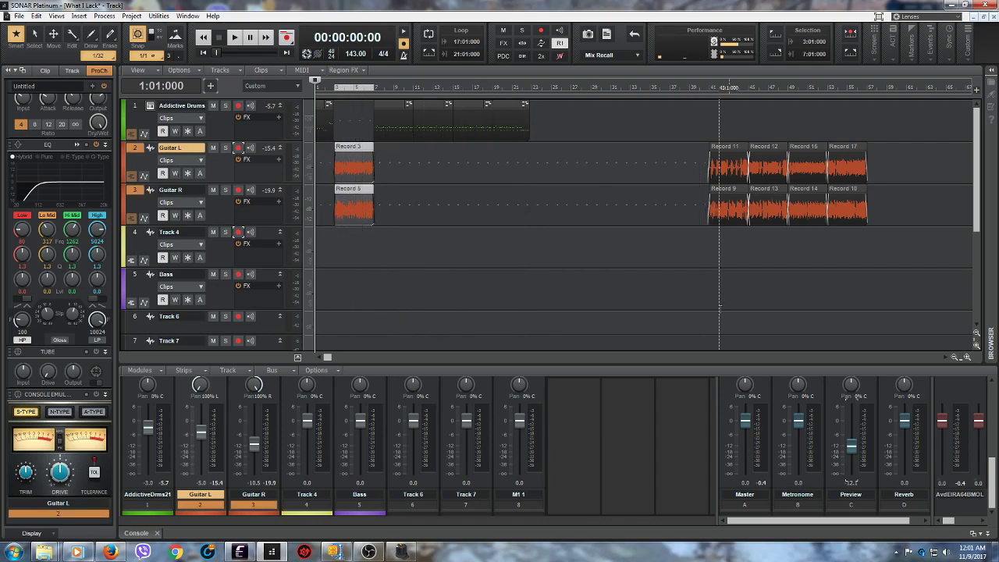
drag(892, 348, 899, 348)
drag(328, 358, 340, 363)
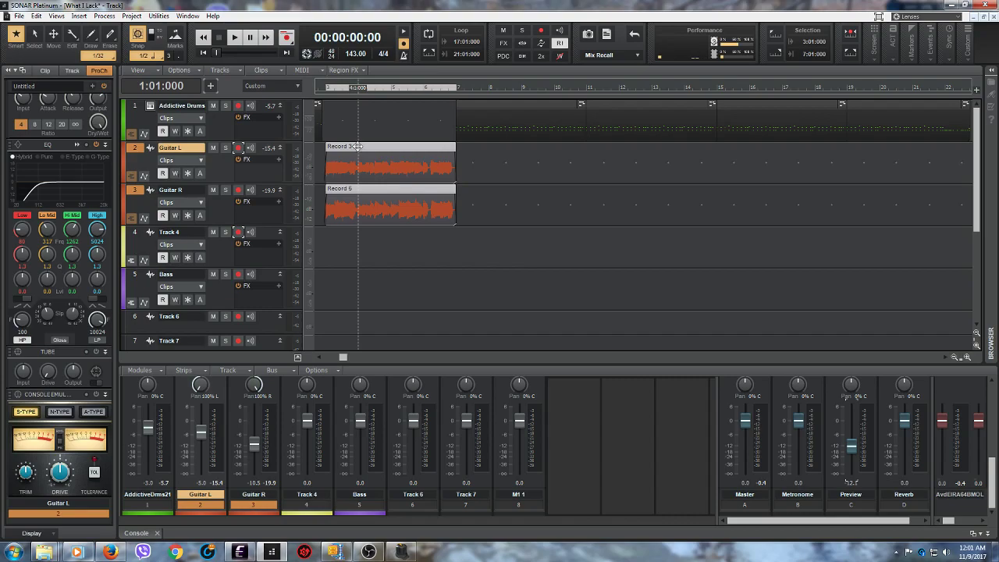
drag(357, 146, 491, 150)
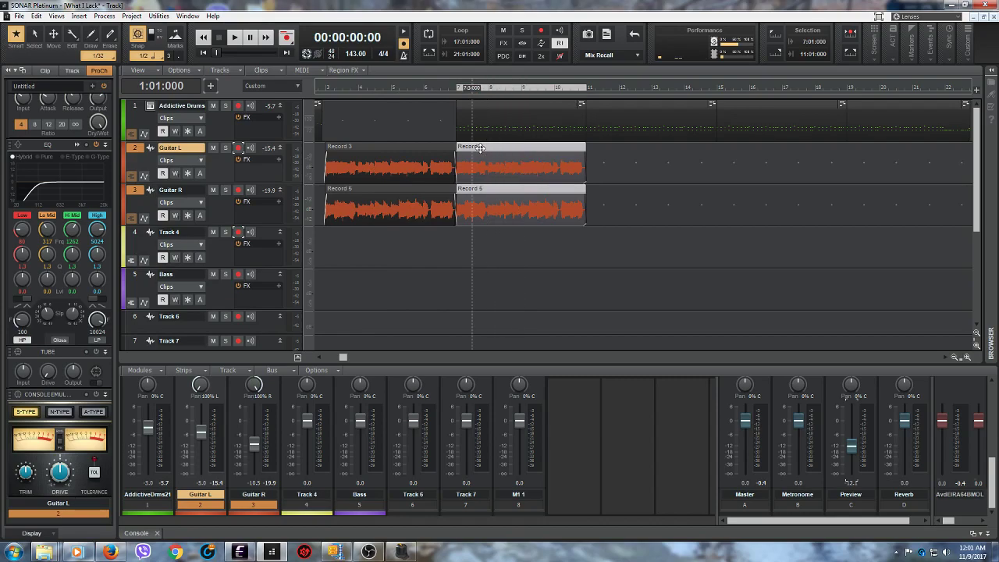
drag(394, 168, 434, 200)
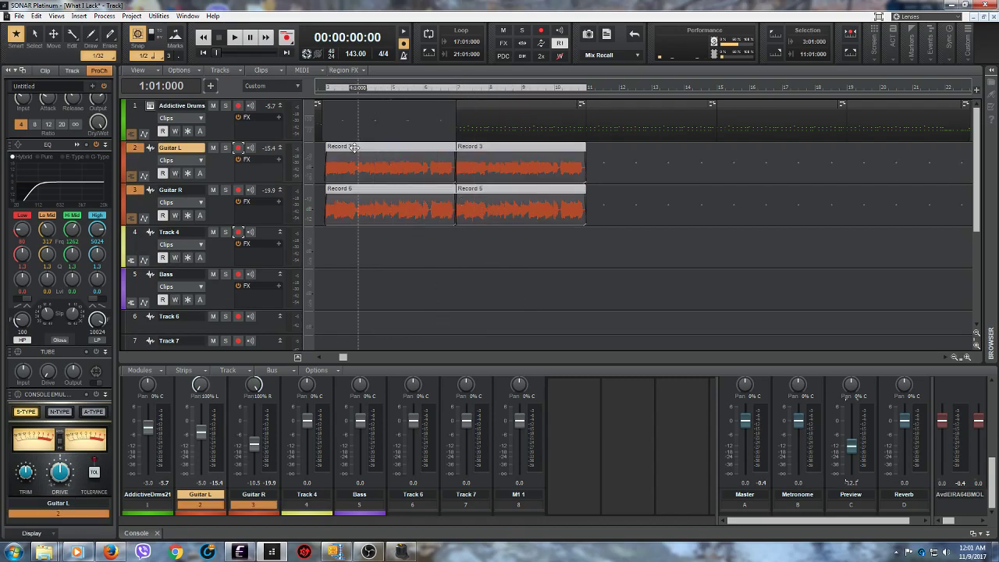
drag(354, 147, 615, 158)
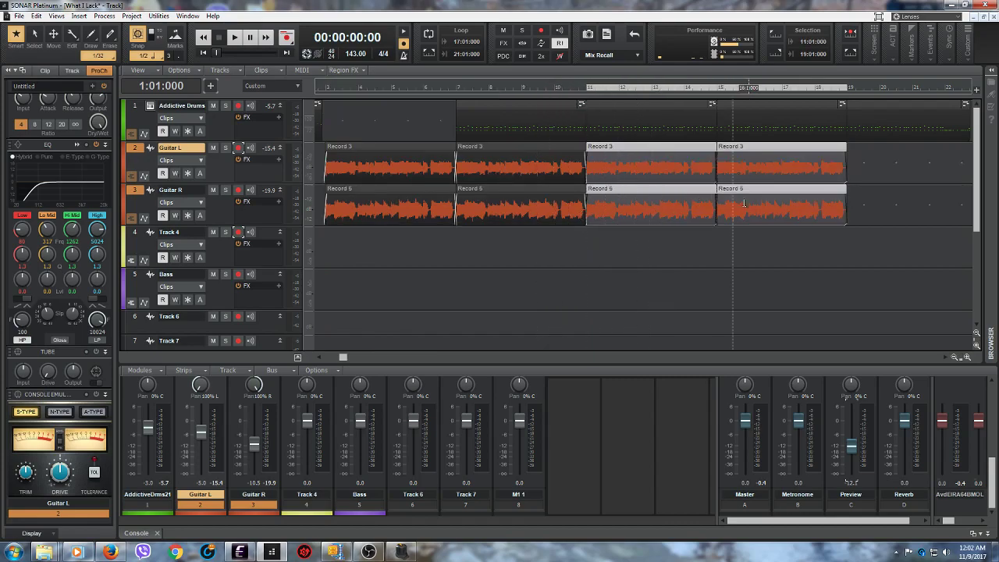
Step: Place the playhead at measure 15 and copy the Guitar L and Guitar R clips starting there to measure 19
drag(346, 360, 377, 358)
click(600, 269)
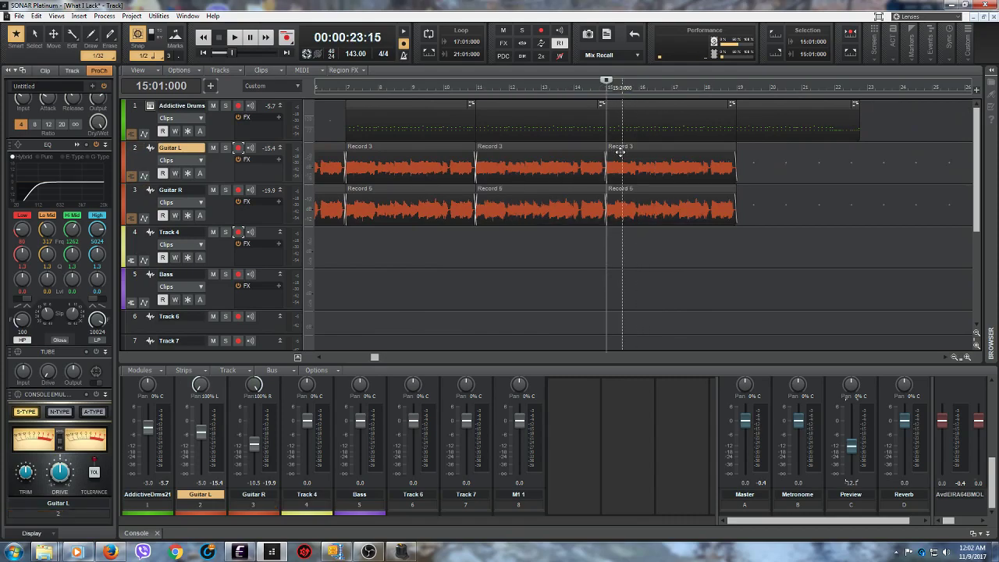
drag(620, 153, 683, 217)
drag(616, 146, 746, 148)
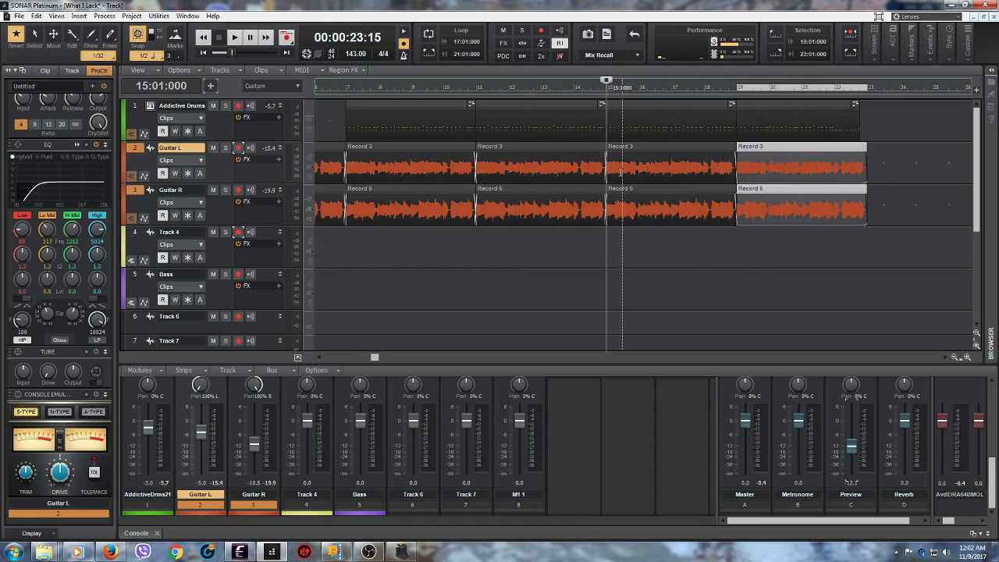
Step: Move the last drum and guitar section from measure 19 to 23, and copy the section at measure 15 into the gap at 19
drag(371, 356, 324, 357)
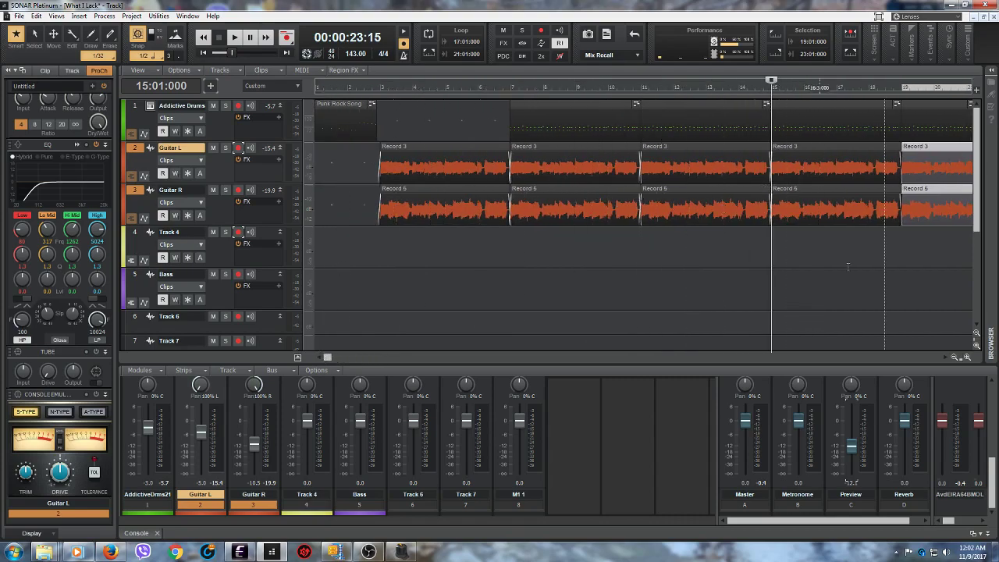
drag(327, 358, 419, 356)
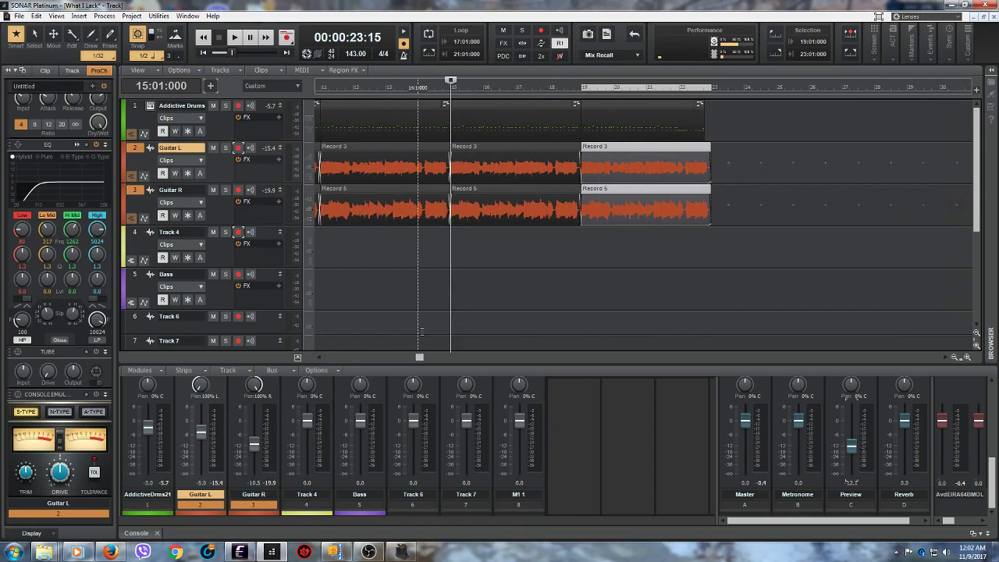
drag(420, 358, 368, 362)
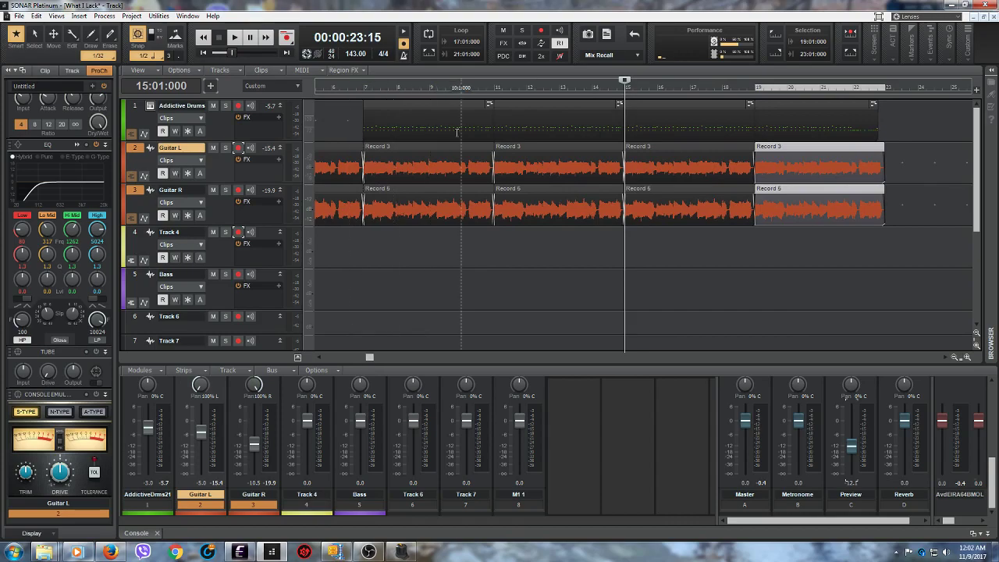
drag(460, 118, 689, 136)
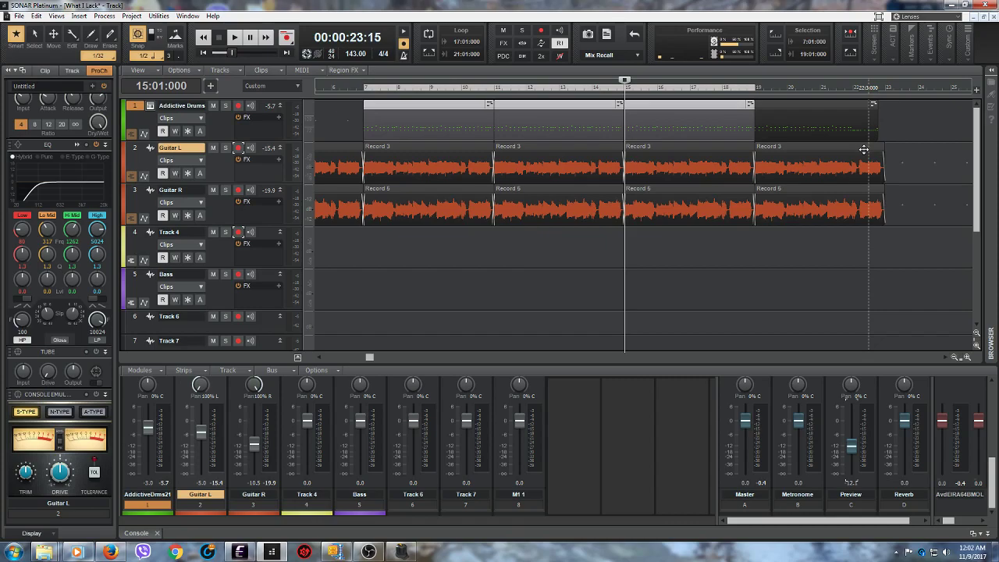
mouse_move(363, 356)
mouse_down()
mouse_move(346, 357)
mouse_move(379, 357)
mouse_move(369, 356)
mouse_up()
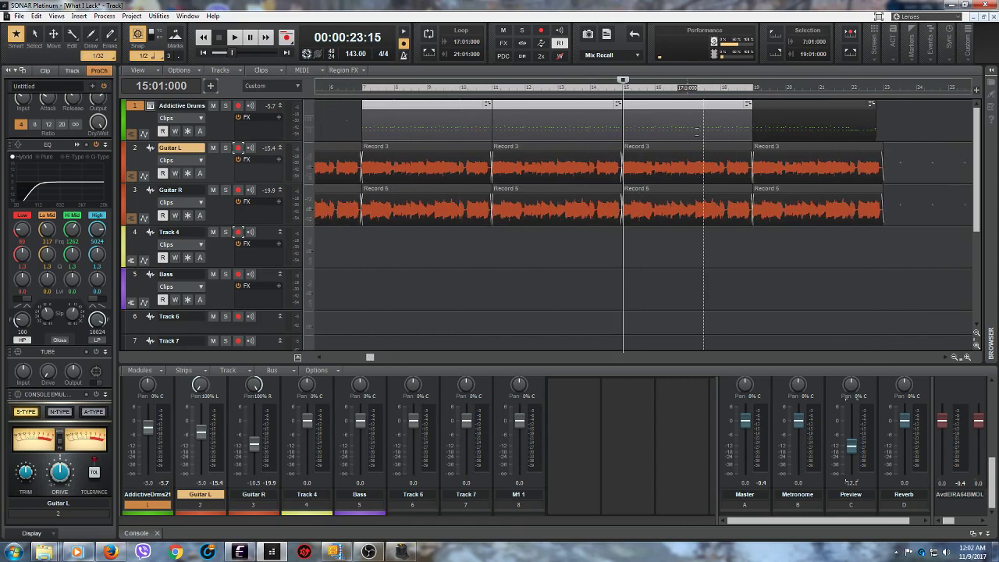
drag(784, 124, 824, 221)
drag(779, 109, 897, 111)
drag(660, 121, 709, 213)
drag(675, 108, 811, 113)
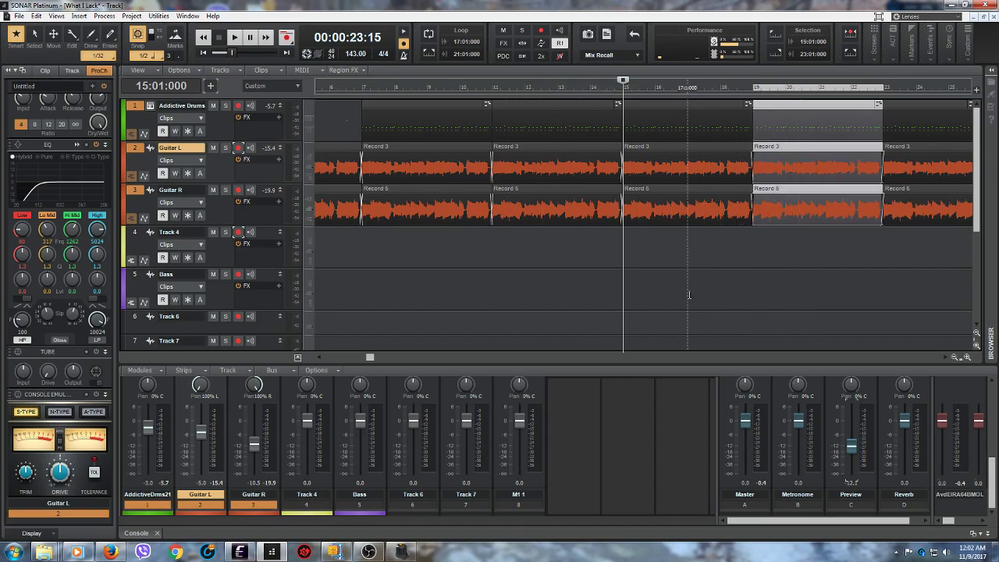
Step: Delete the copied drum and guitar section at measure 19 and move the last section back there from measure 23
drag(369, 360, 396, 360)
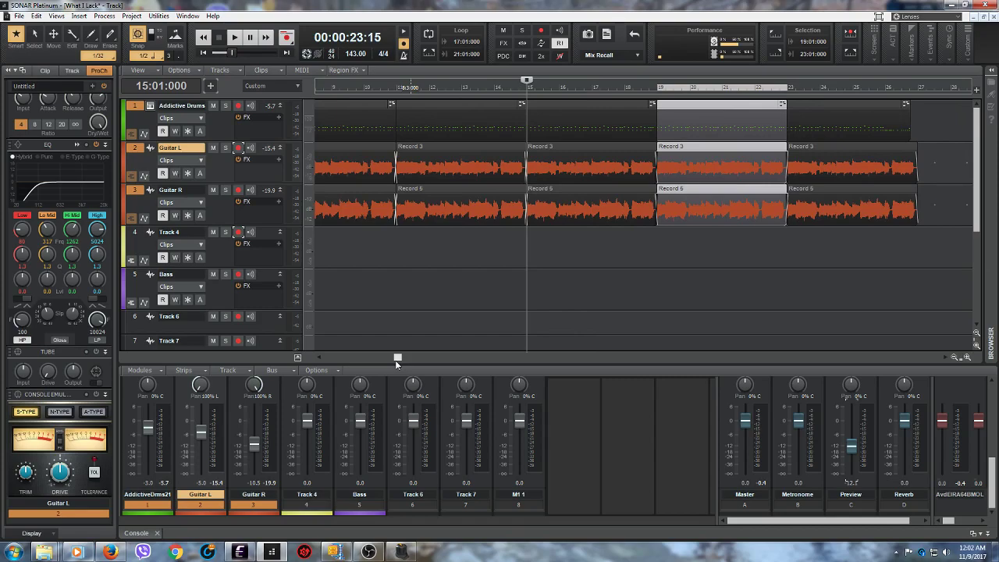
right_click(707, 107)
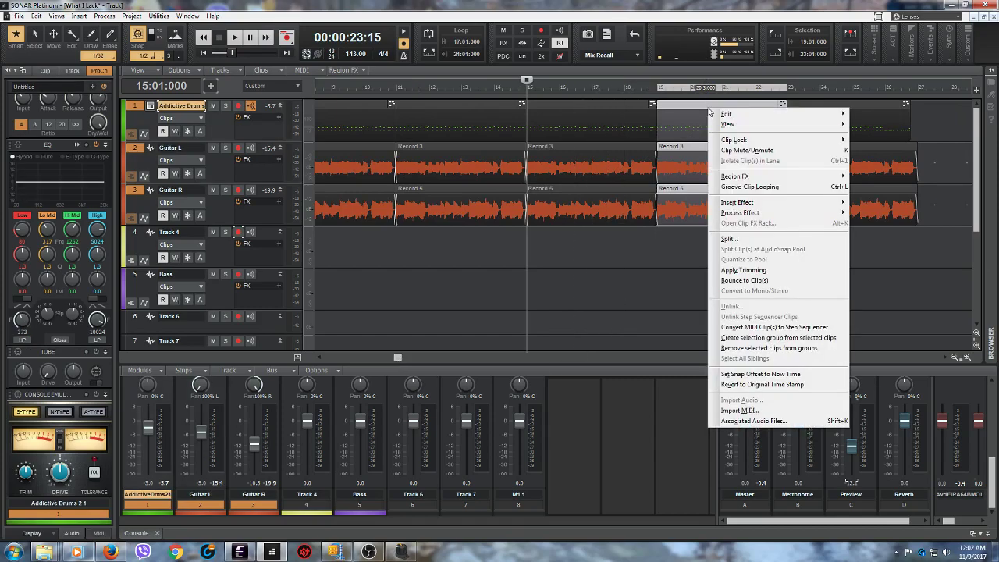
mouse_move(708, 115)
click(642, 156)
drag(808, 233, 856, 122)
drag(857, 112, 727, 110)
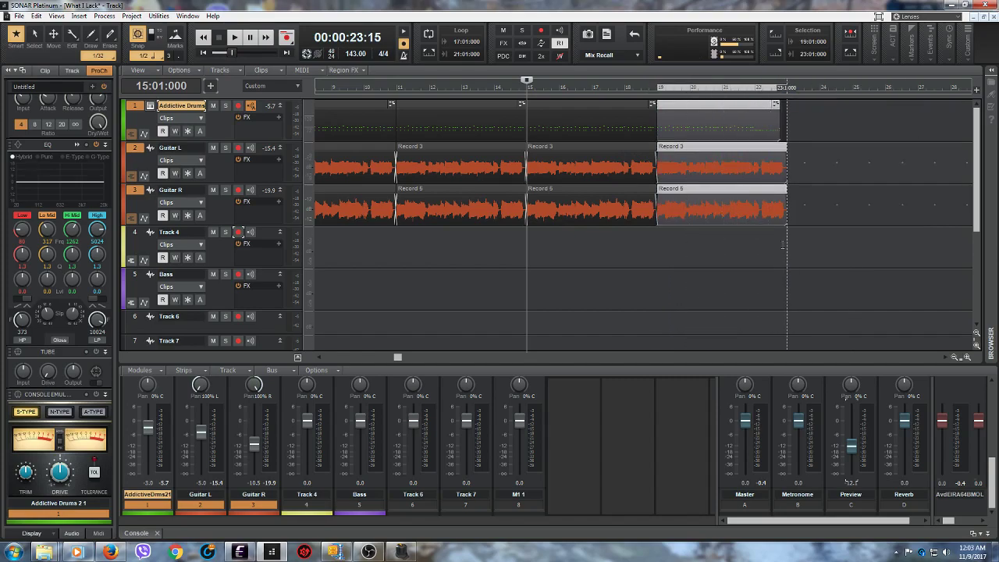
Step: Move the last drum and guitar section to measure 22, and play briefly from measure 17
click(591, 261)
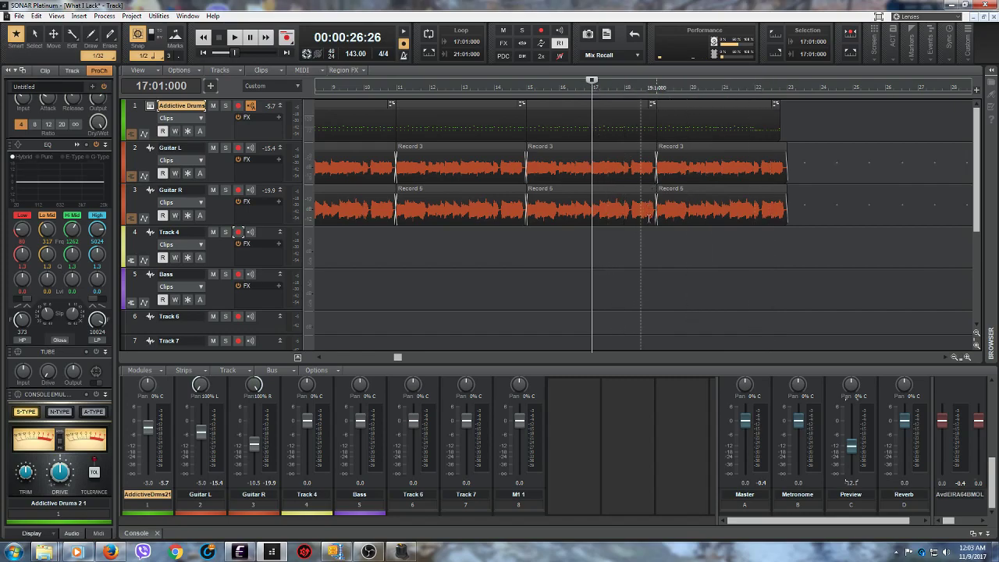
drag(686, 125, 778, 104)
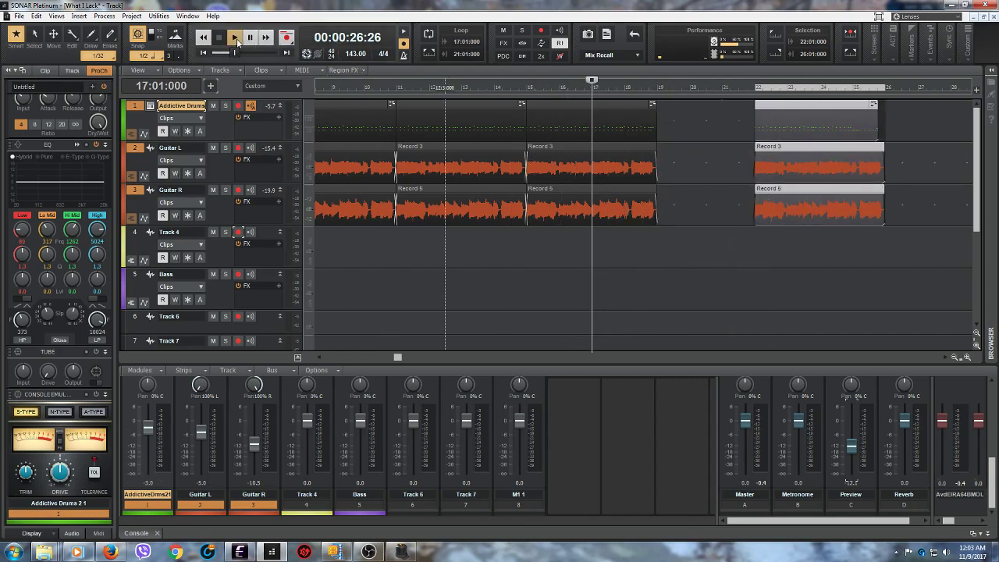
click(236, 37)
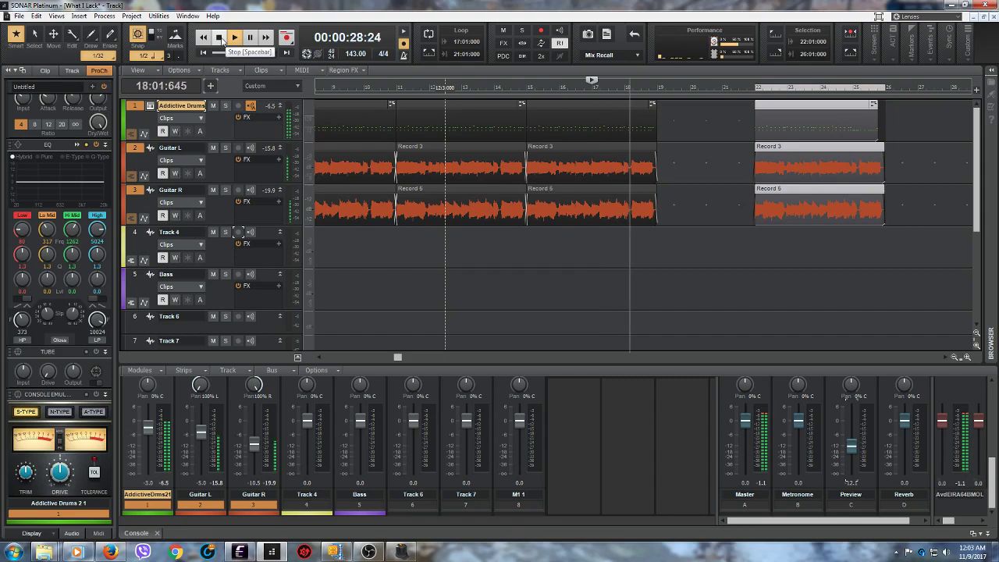
click(221, 37)
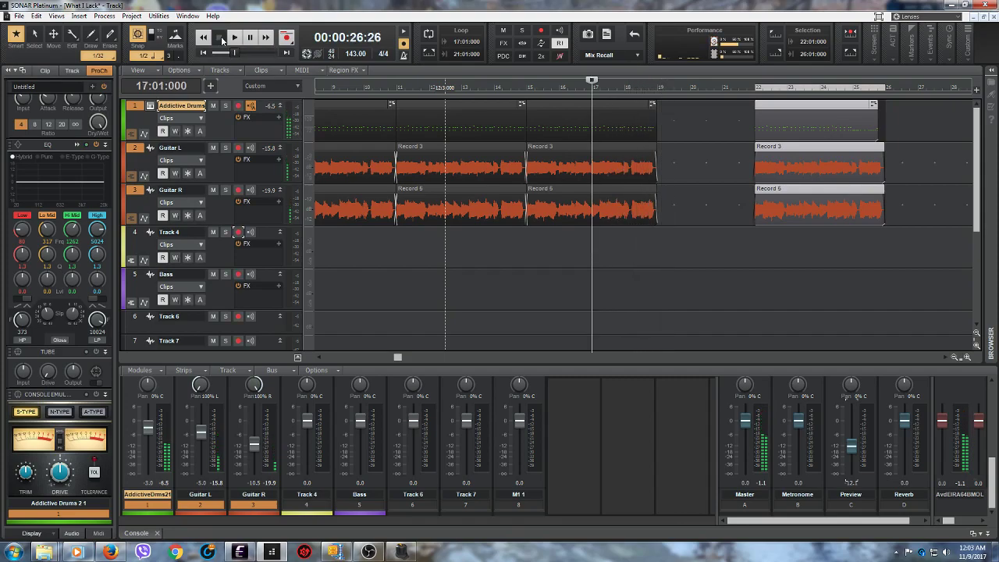
Step: Select the drum, Guitar L and Guitar R clips at measure 22 and move them back to measure 19
click(752, 128)
drag(752, 127, 819, 207)
drag(815, 108, 718, 109)
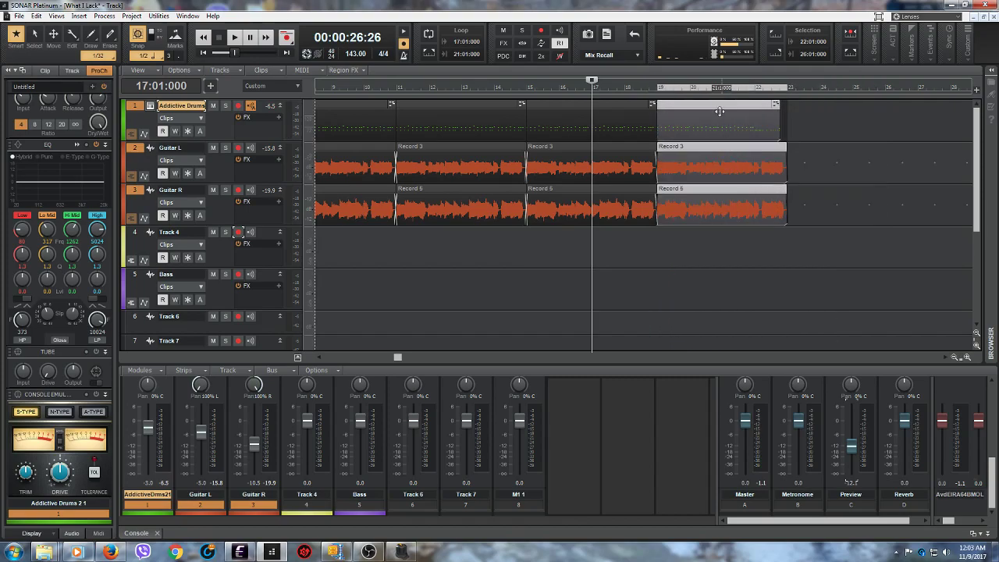
Step: Listen to the end of the last section from measure 21, and stop playback
click(722, 268)
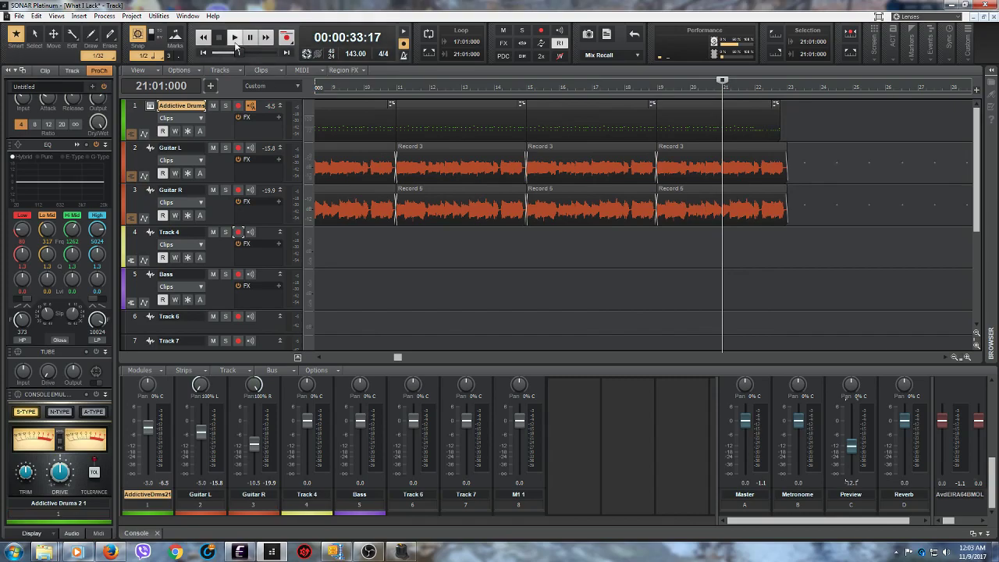
click(237, 39)
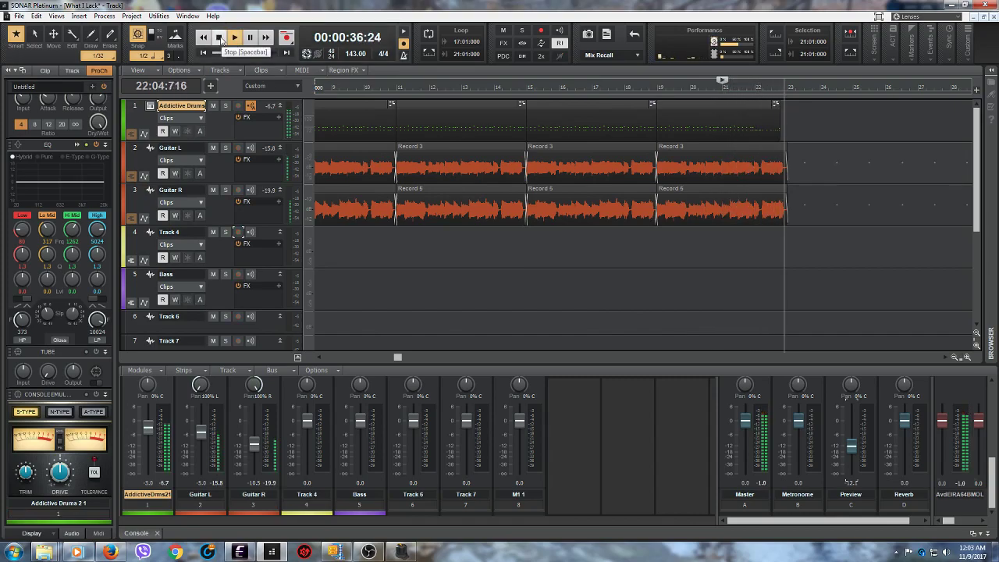
click(220, 39)
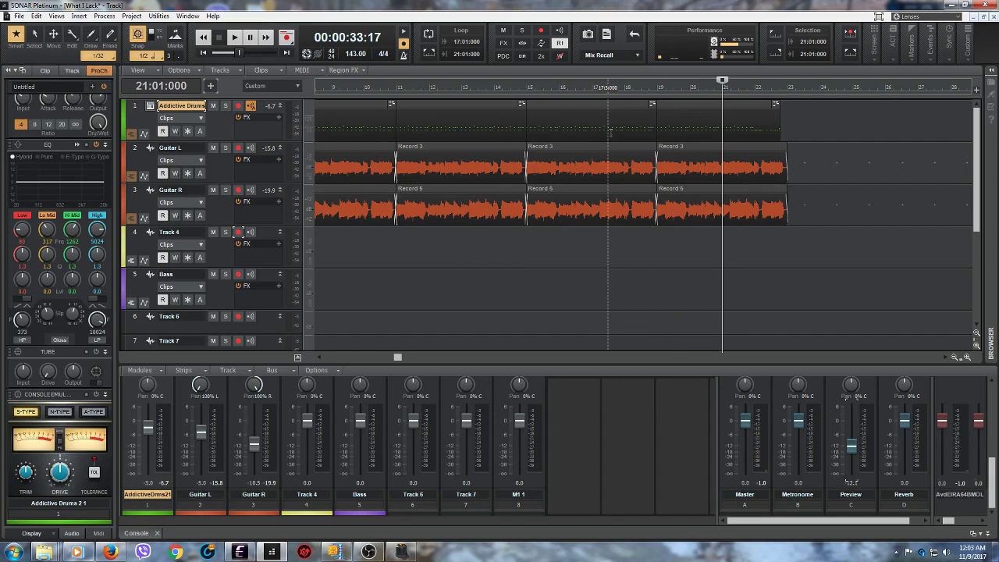
Step: Place the playhead at measure 18 and show that measure's Addictive Drums notes in the Piano Roll view
click(597, 263)
click(626, 250)
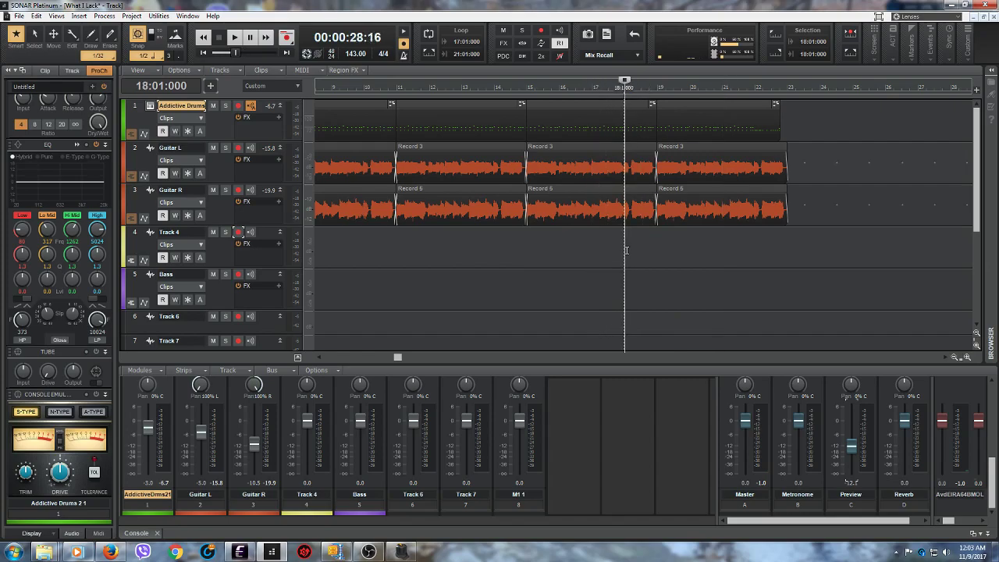
click(616, 109)
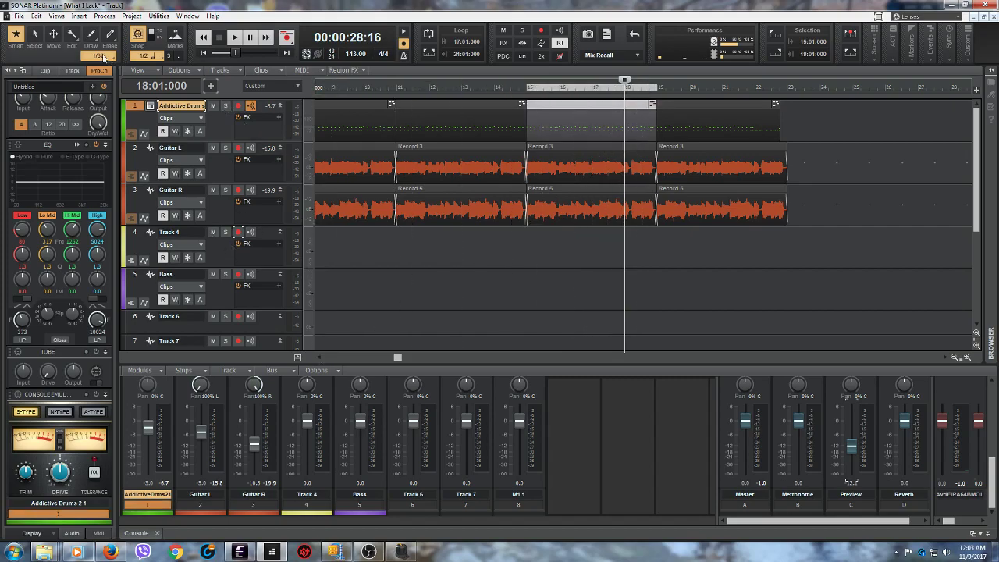
click(56, 16)
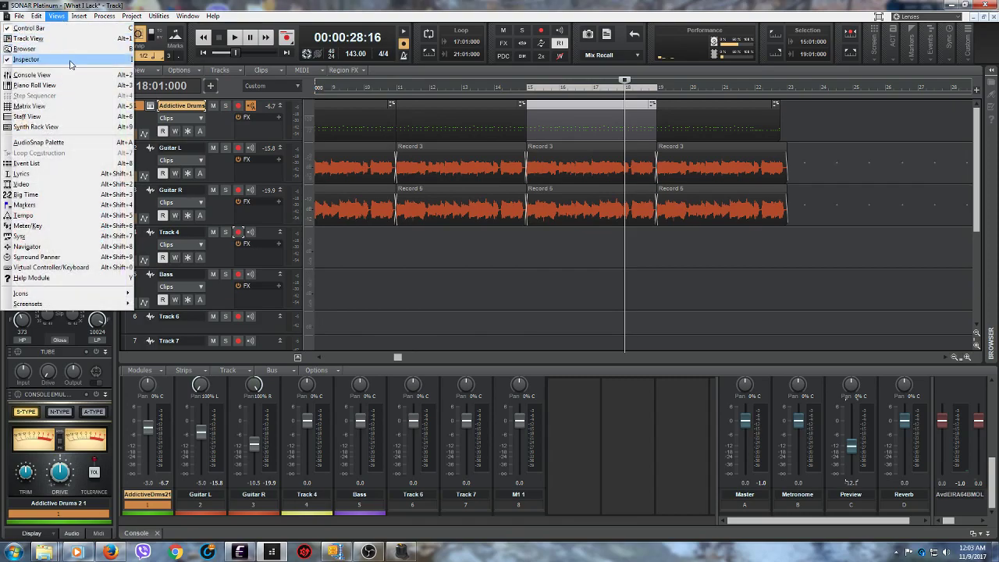
click(33, 84)
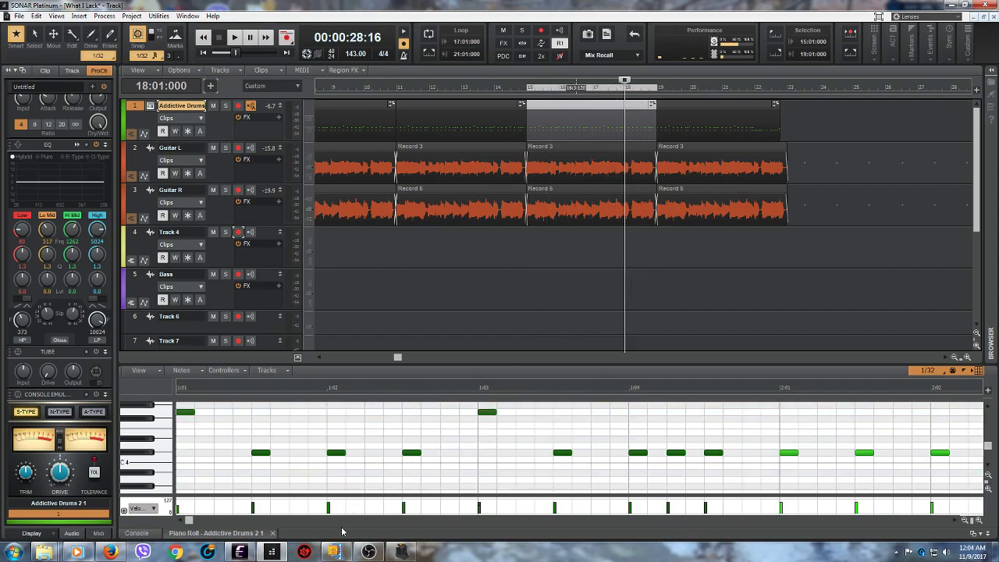
drag(187, 526, 408, 554)
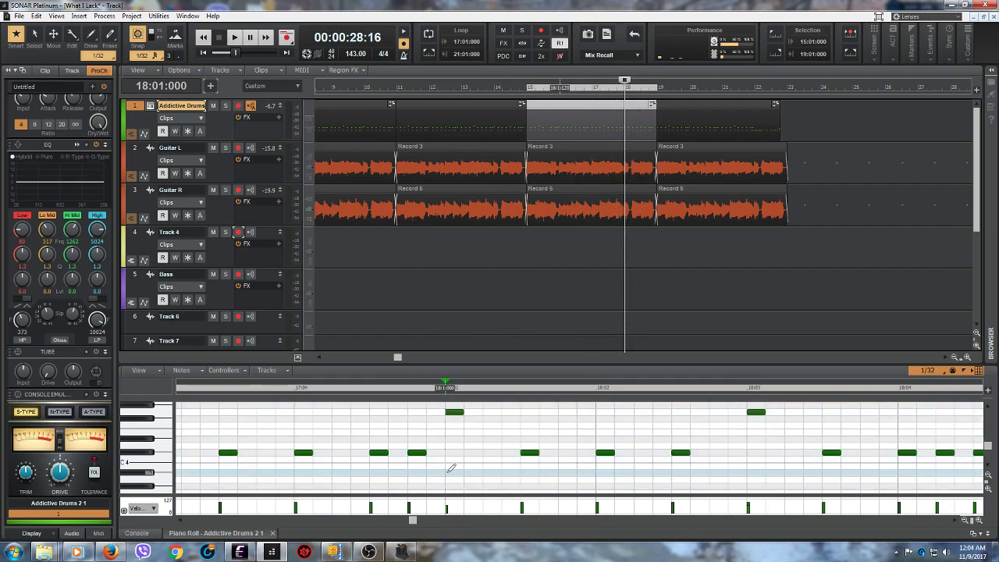
drag(414, 526, 419, 526)
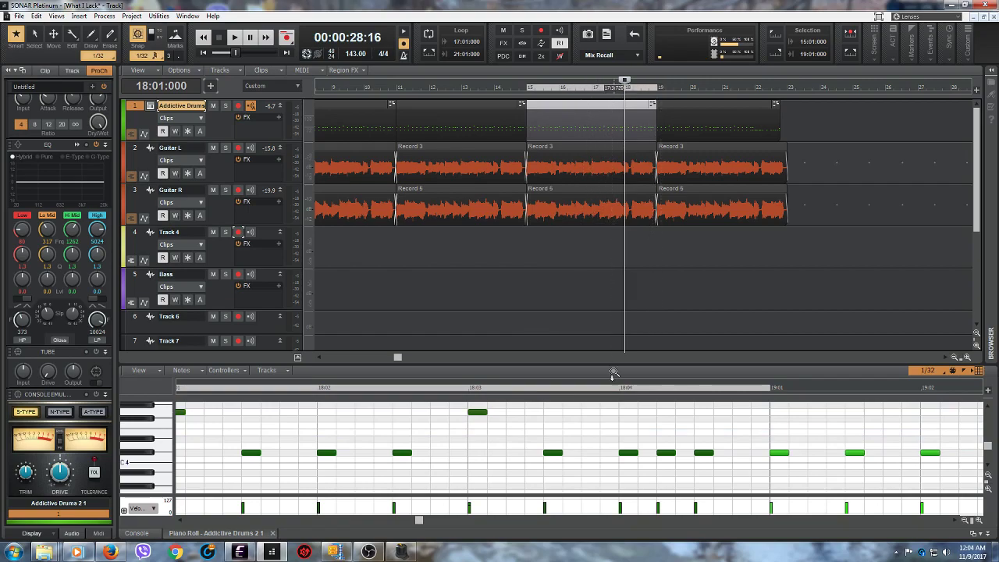
Step: Try two extra Db4 notes in beat 3 of measure 18 of the drum pattern, and erase both
click(513, 451)
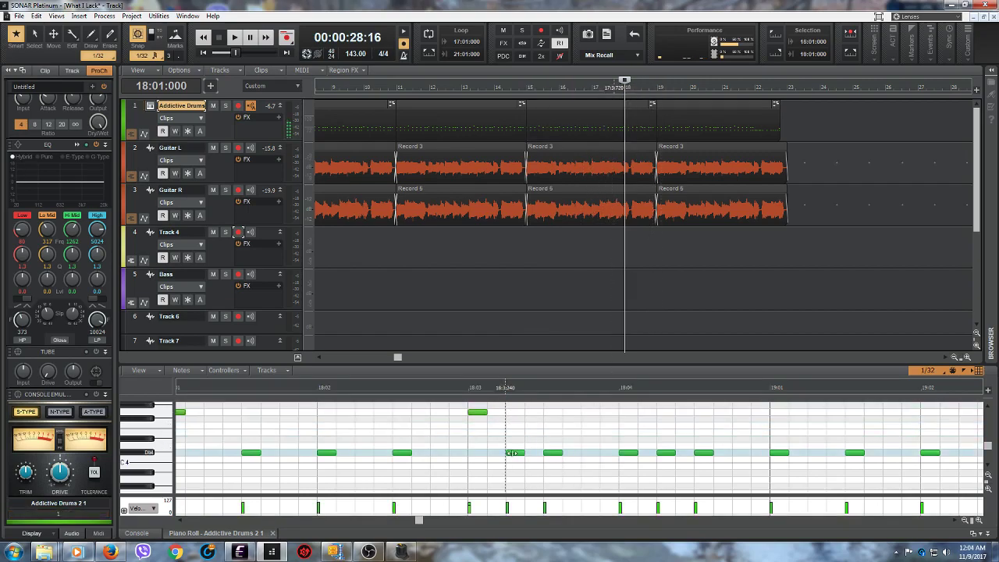
click(584, 452)
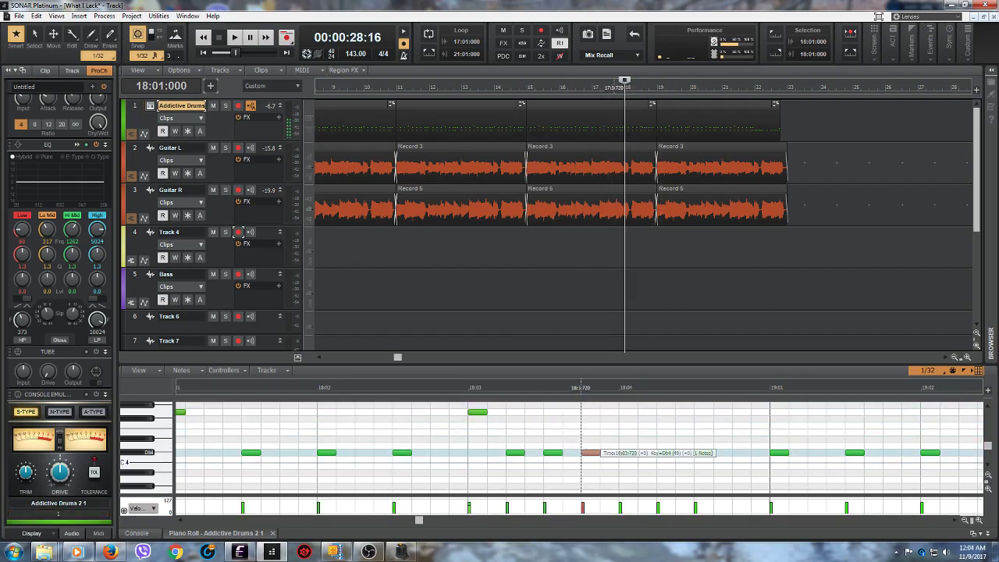
right_click(593, 452)
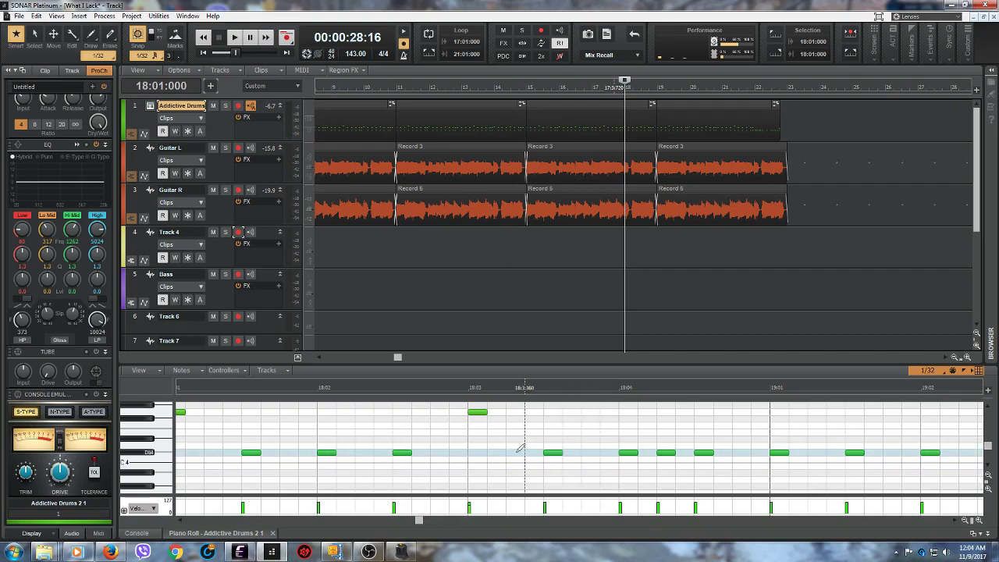
Step: Audition the D3 and C3 drum notes in beat 3 of measure 18, and play briefly from that measure
drag(988, 446, 988, 449)
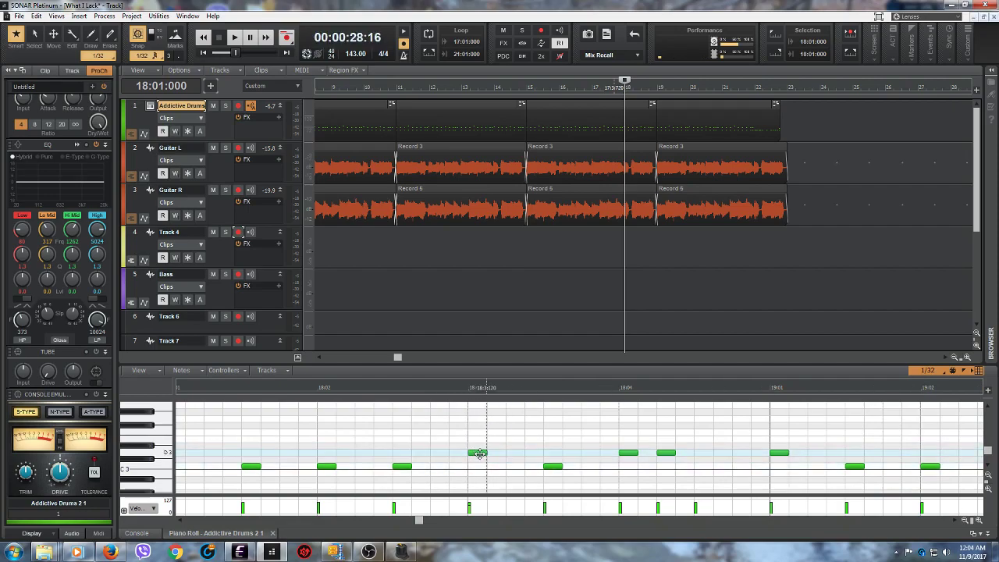
click(479, 453)
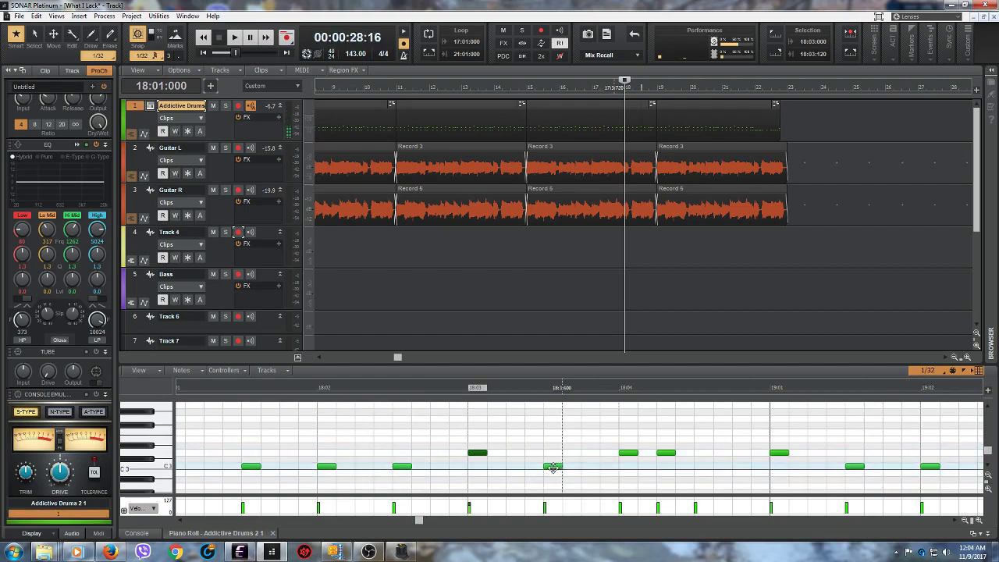
click(552, 466)
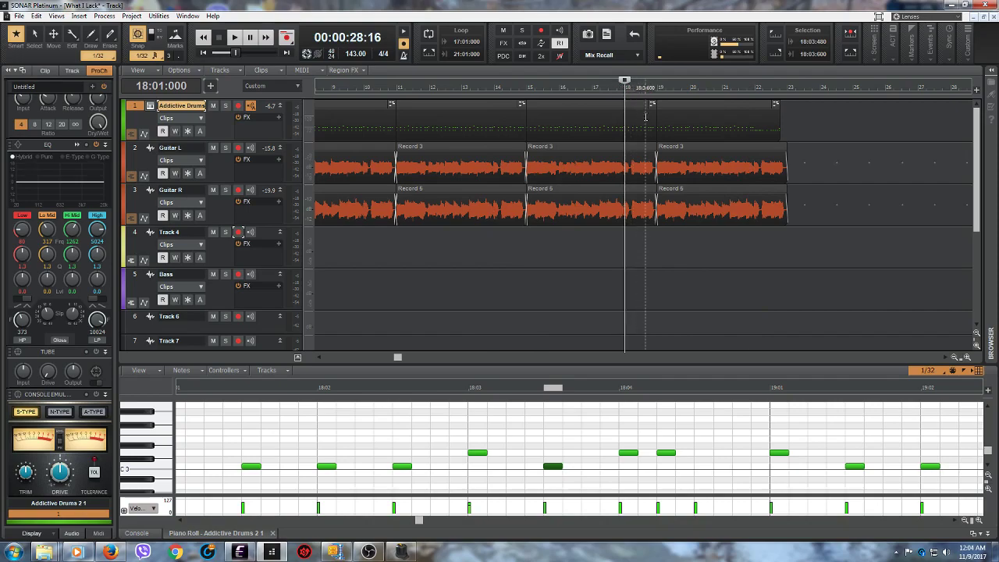
click(235, 40)
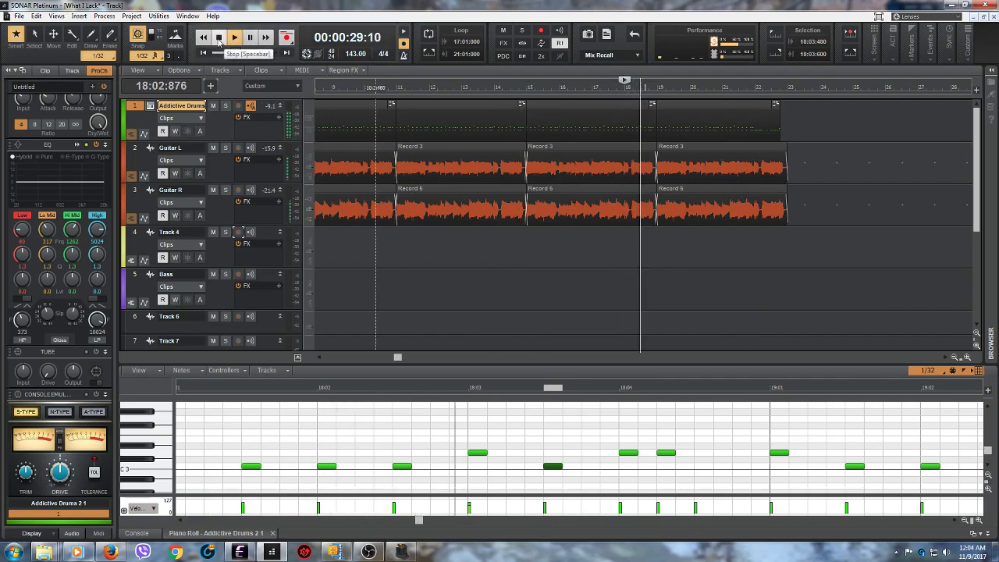
click(220, 39)
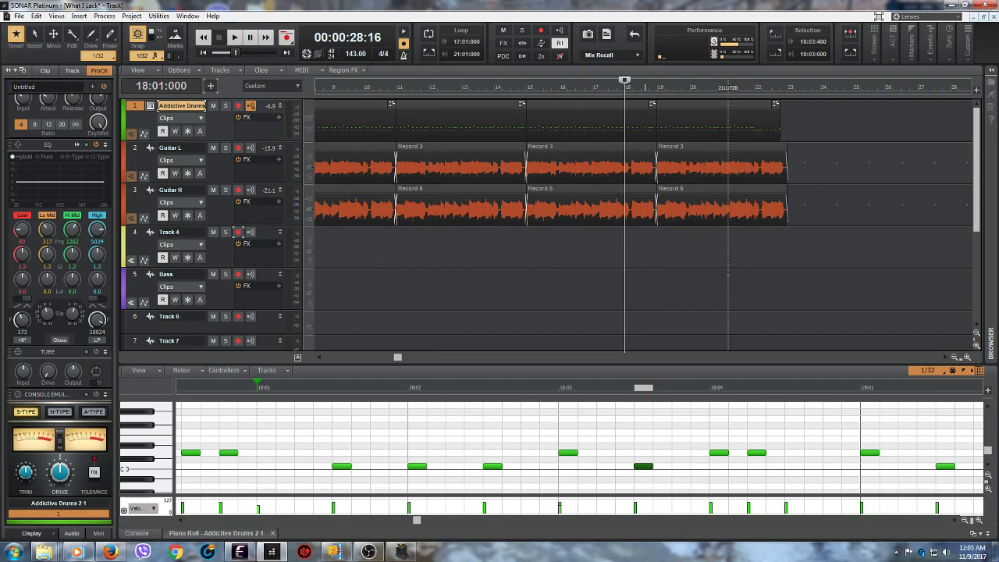
Step: Play the drum fill from measure 21, stop playback, and select all D3 notes in the Piano Roll
click(724, 270)
click(234, 39)
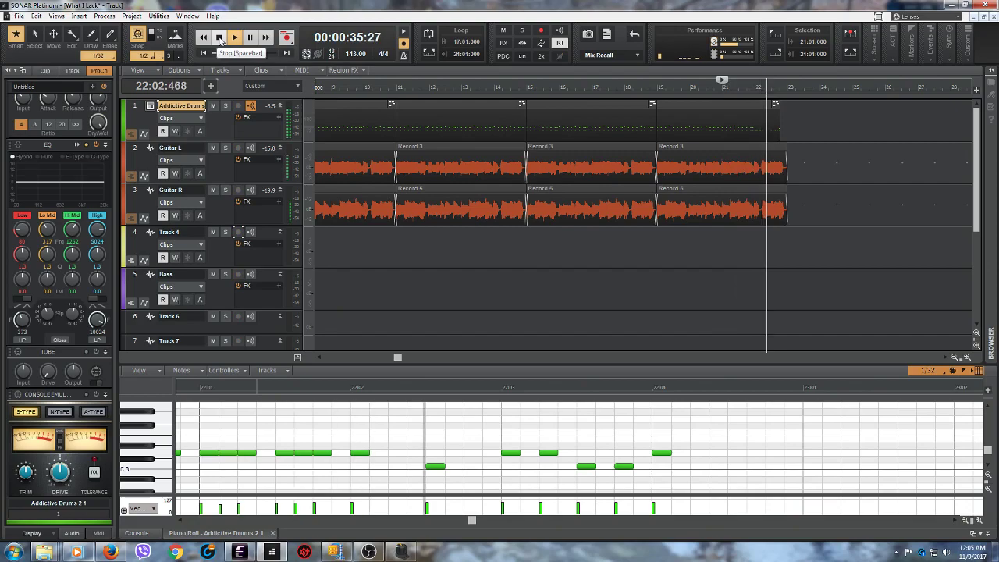
click(219, 39)
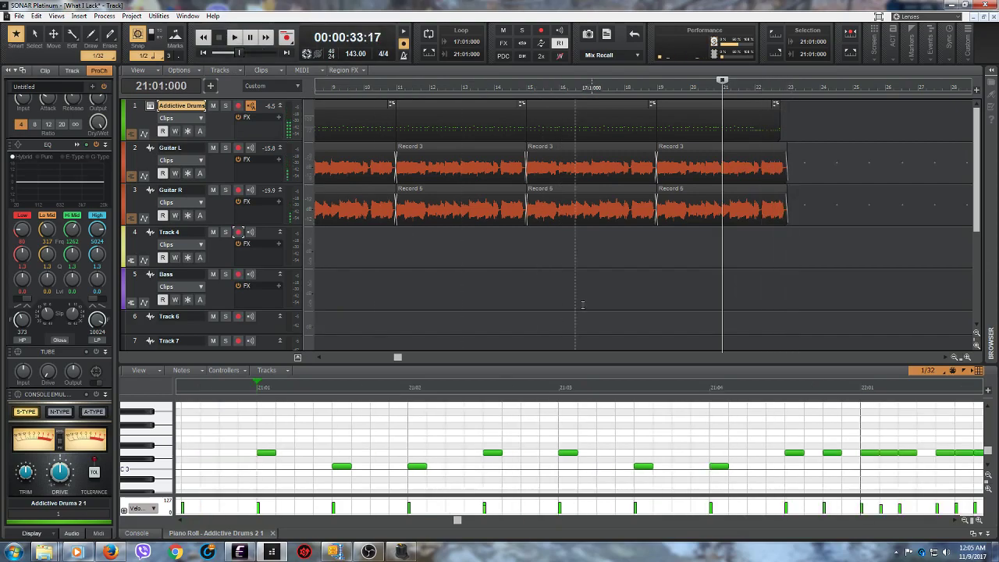
drag(457, 521, 465, 528)
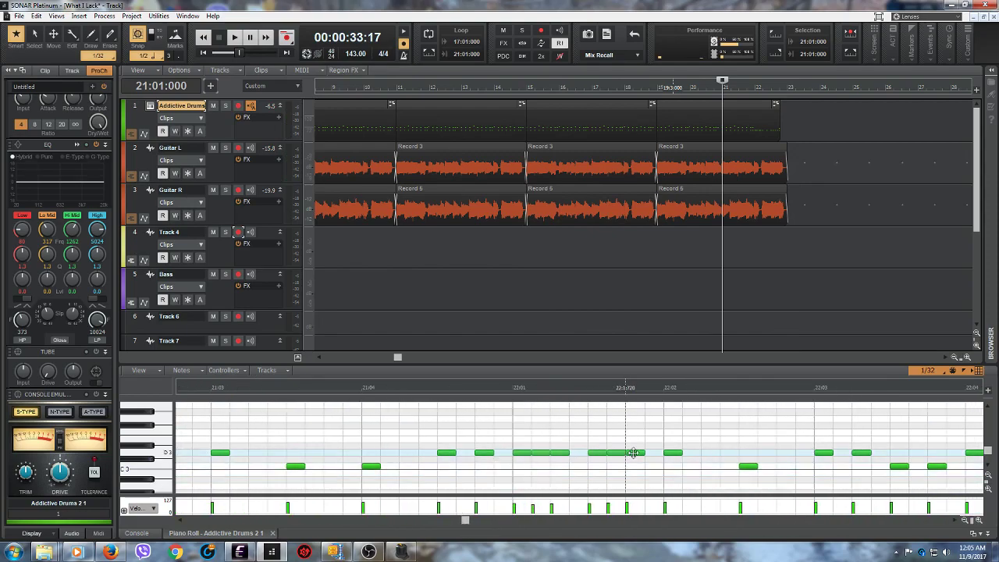
click(167, 453)
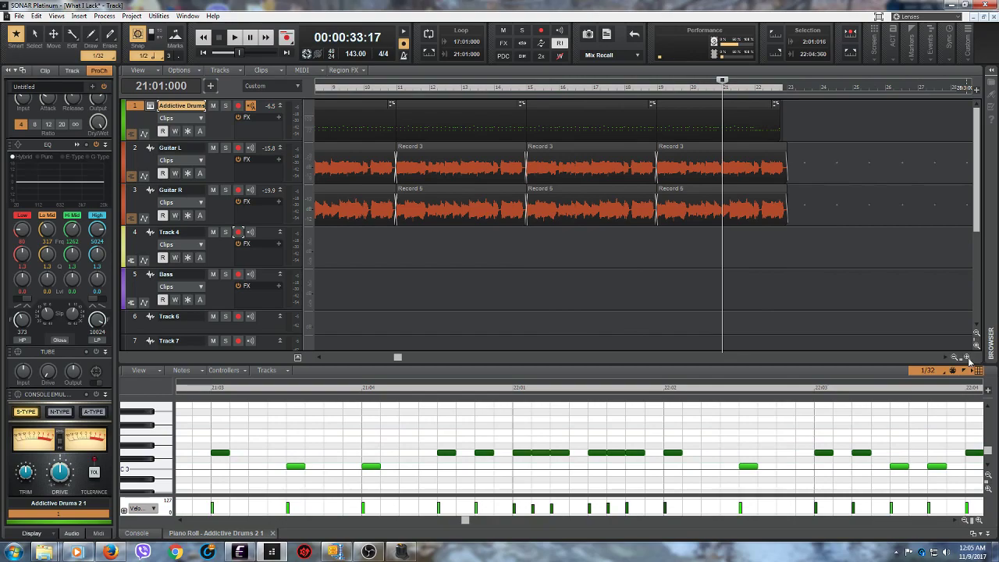
Step: Place the playhead at measure 23, and return to the Console view with the Addictive Drums channel selected
drag(958, 356, 886, 349)
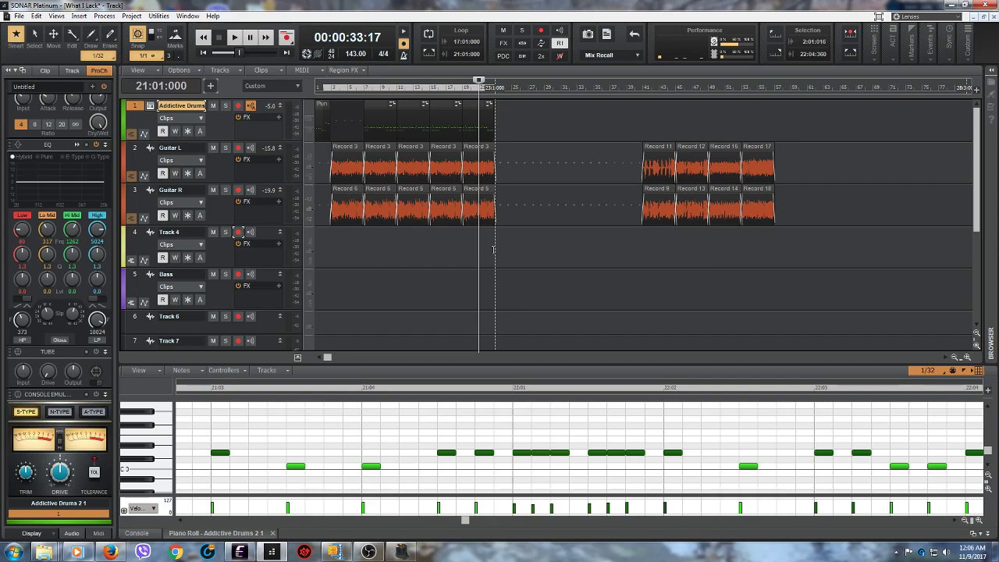
click(482, 271)
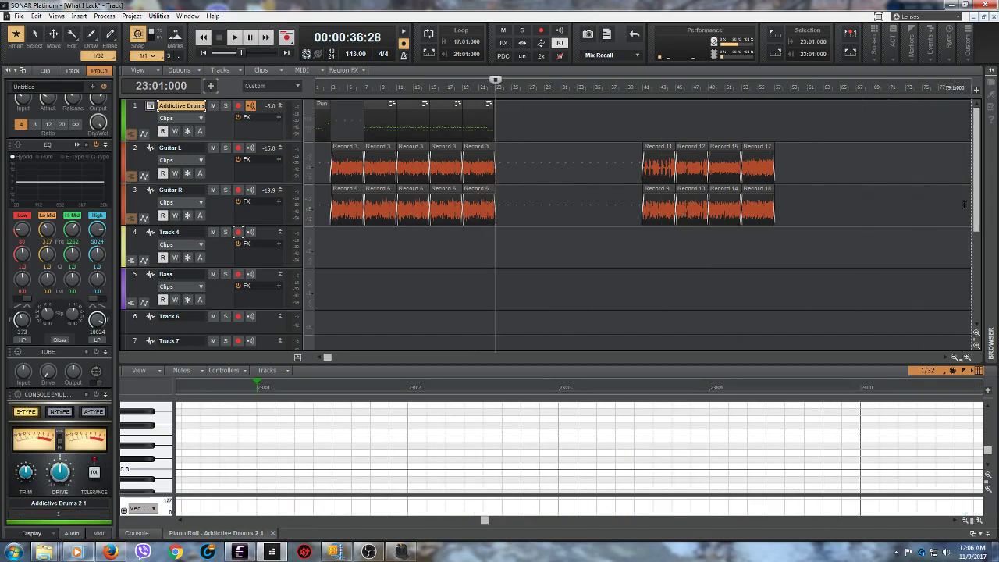
click(136, 533)
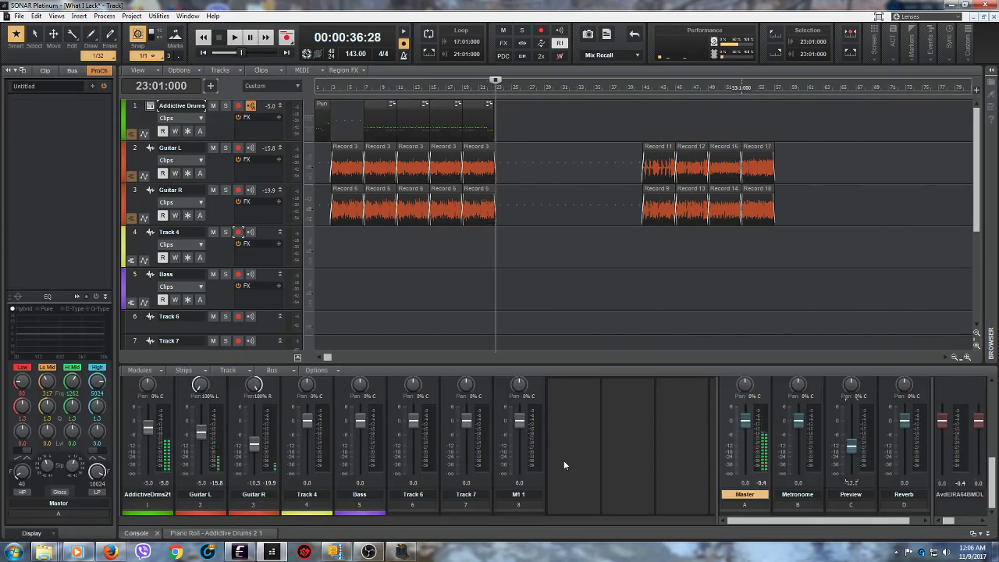
click(146, 501)
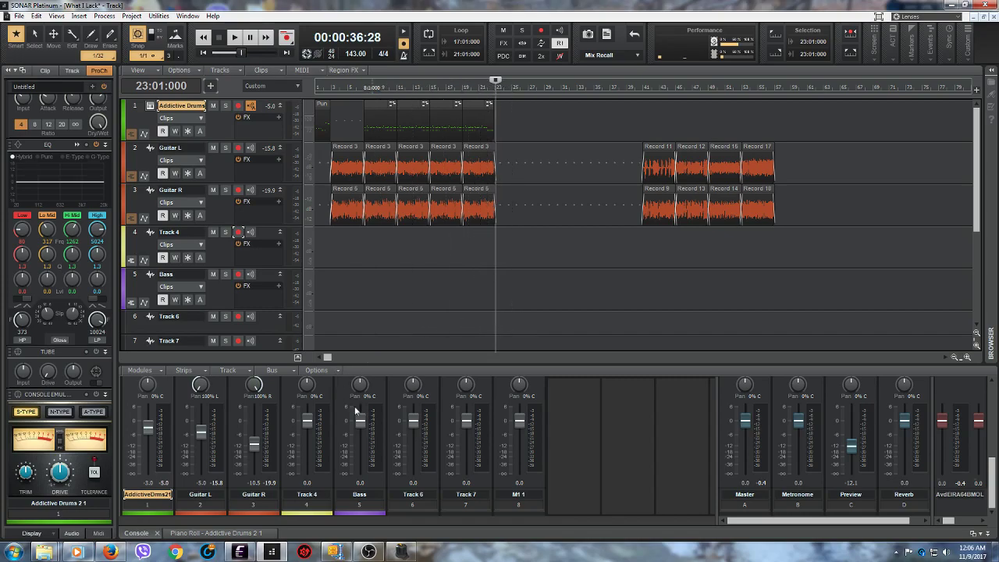
Step: Switch to the OBS window
click(369, 552)
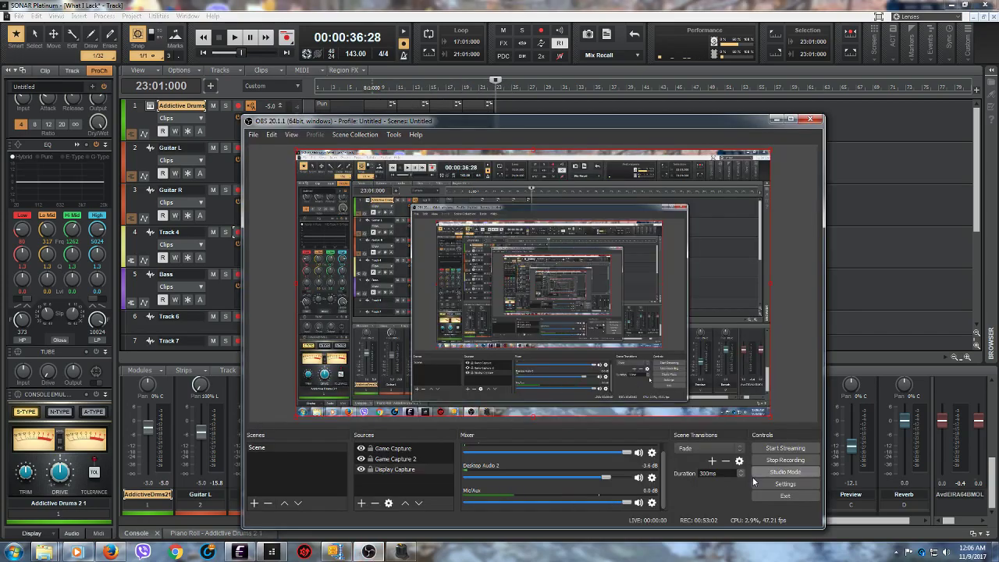